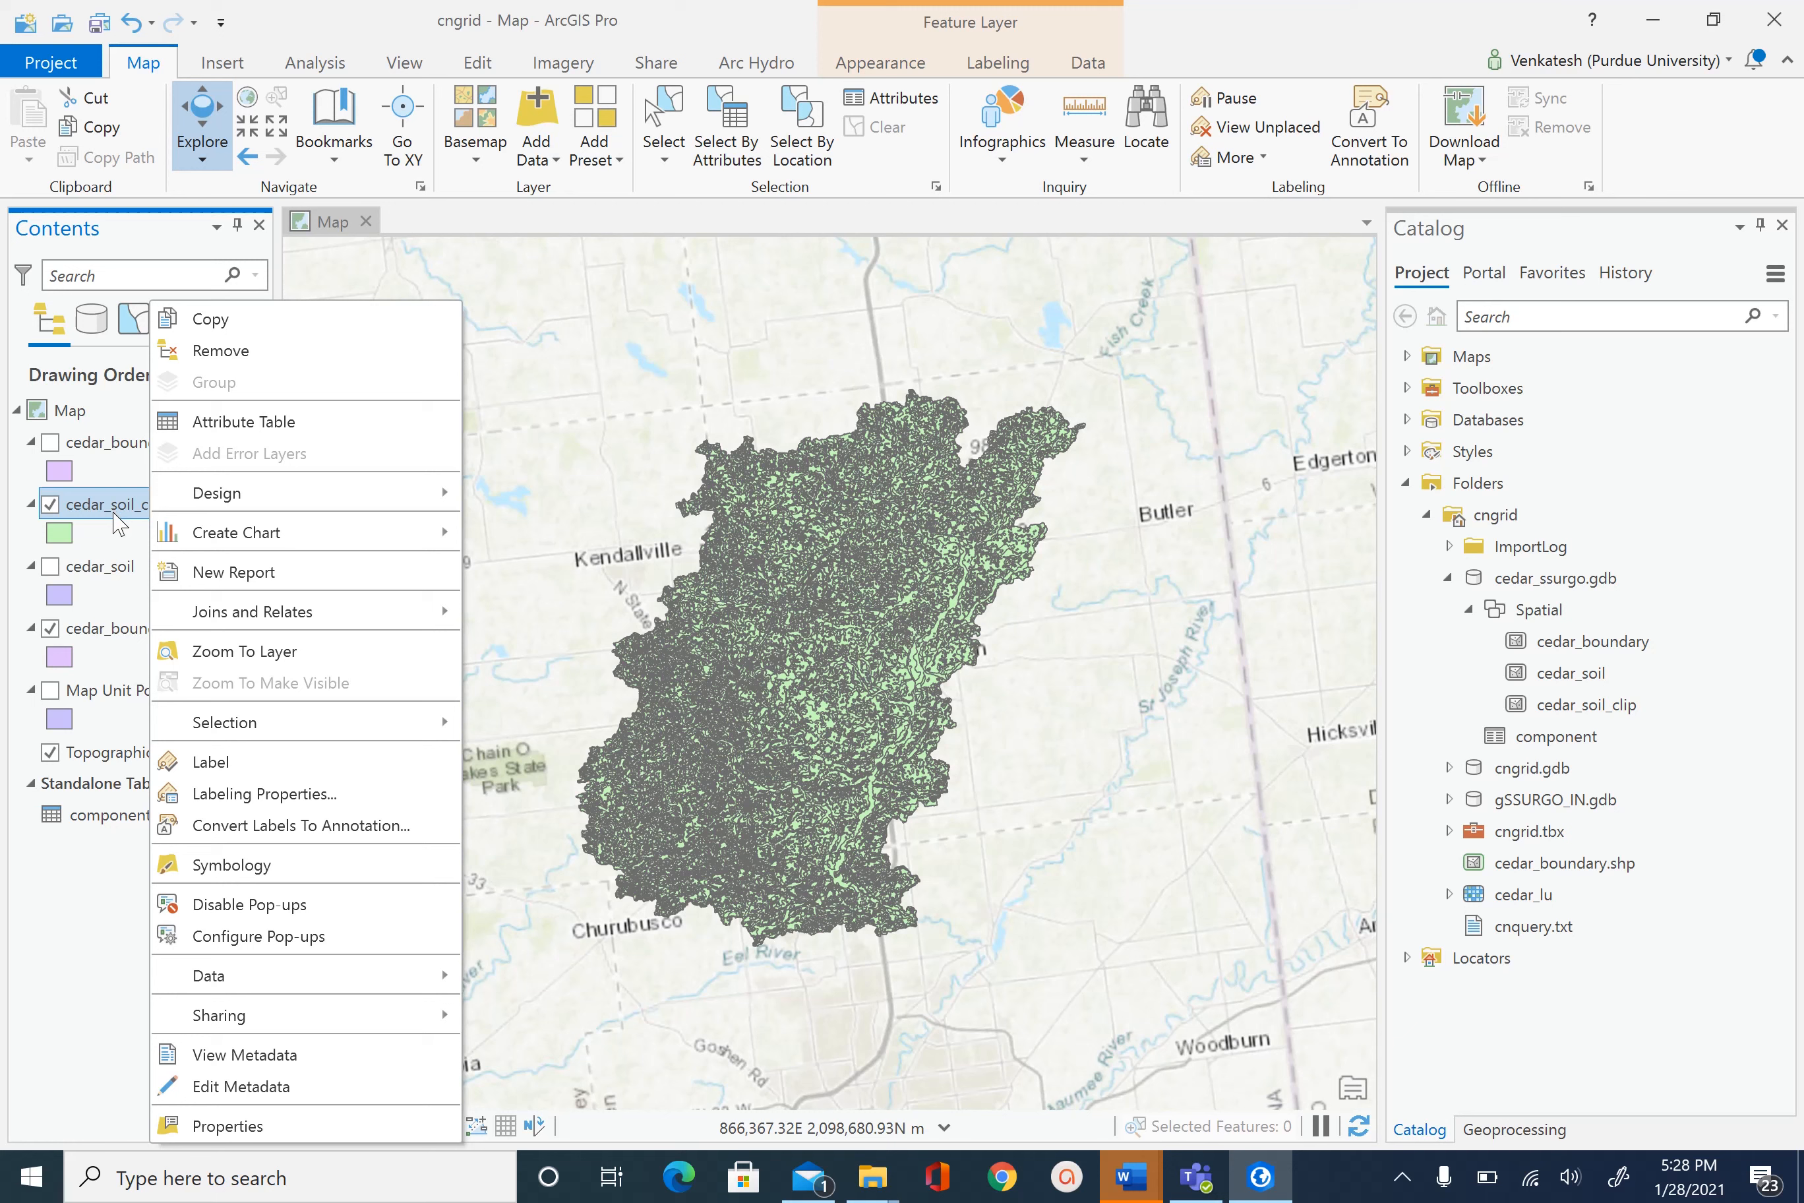
- Remove all joins from the cedar_soil_clip layer and confirm the removal
{"action": "mouse_move", "coordinate": [271, 615]}
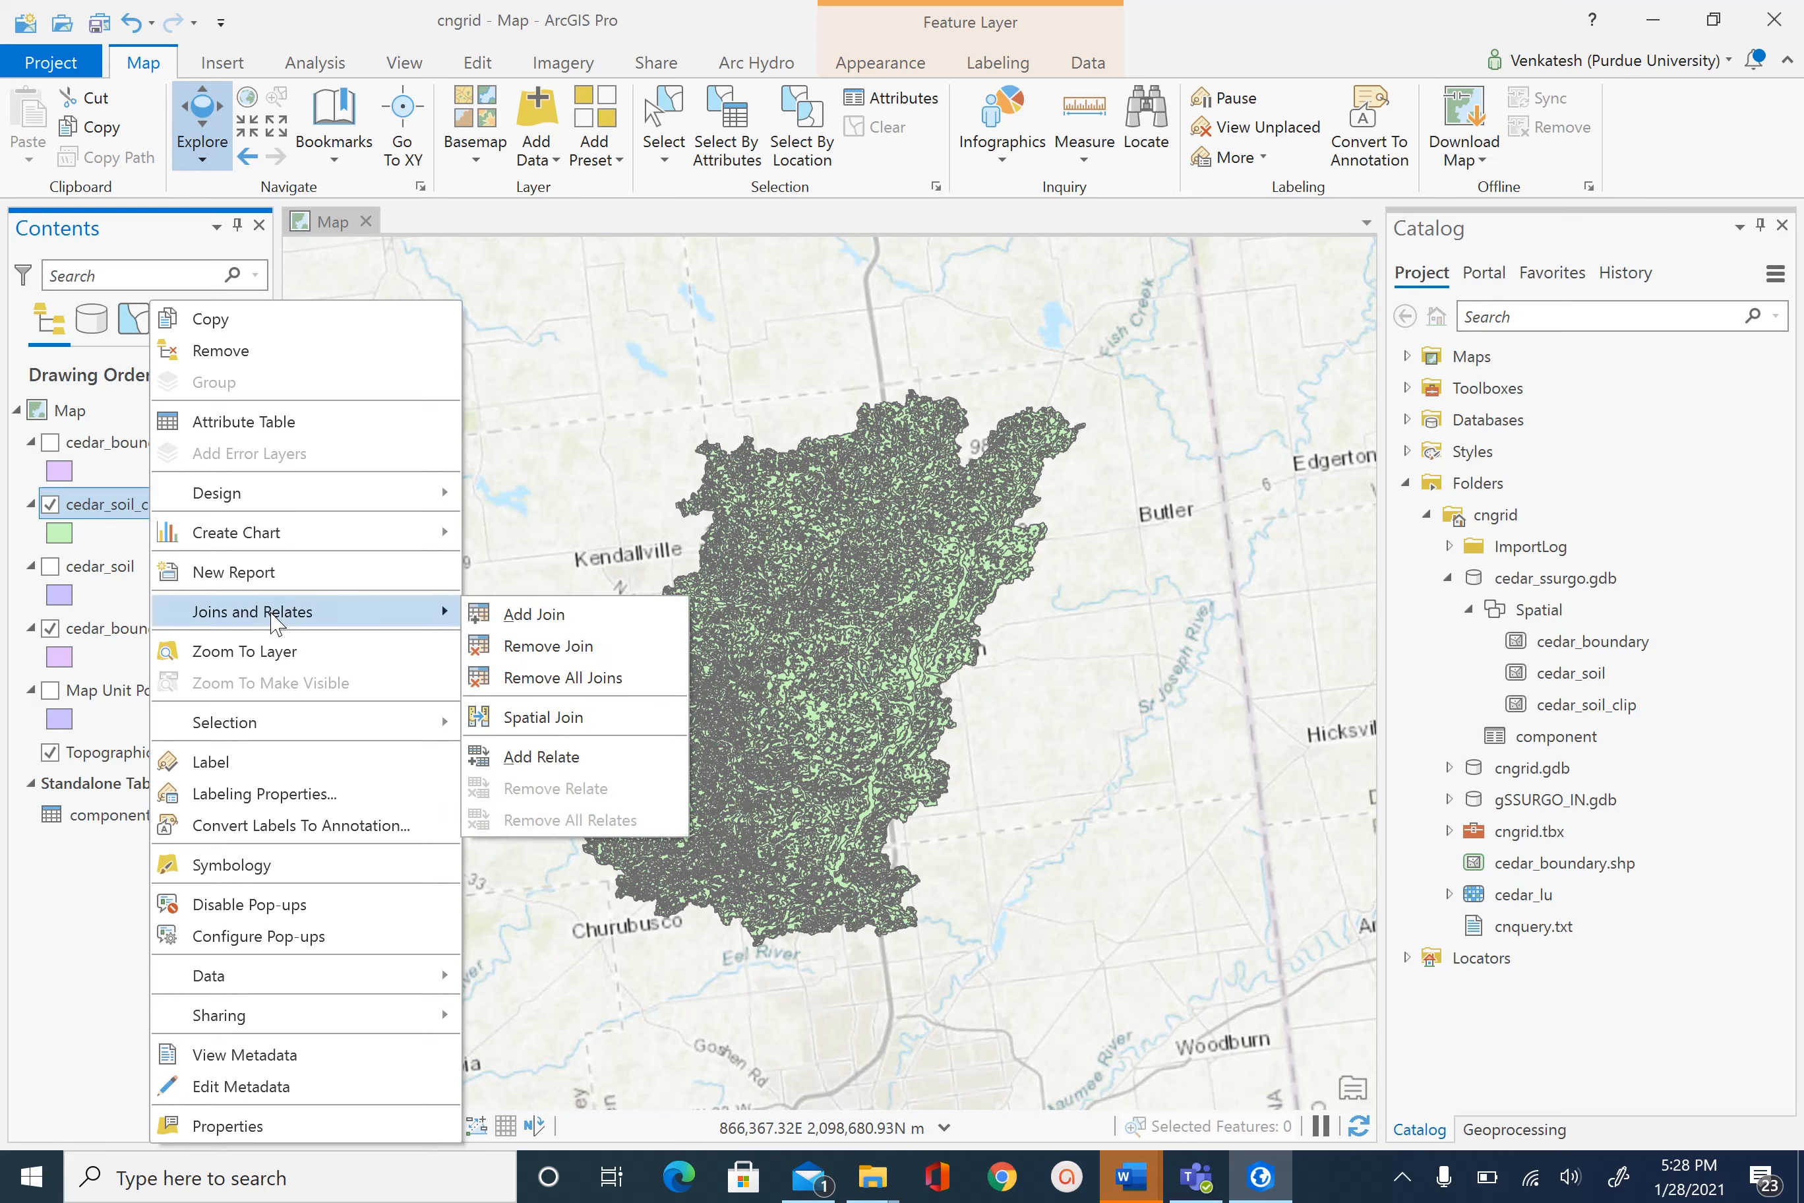
{"action": "left_click", "coordinate": [582, 680]}
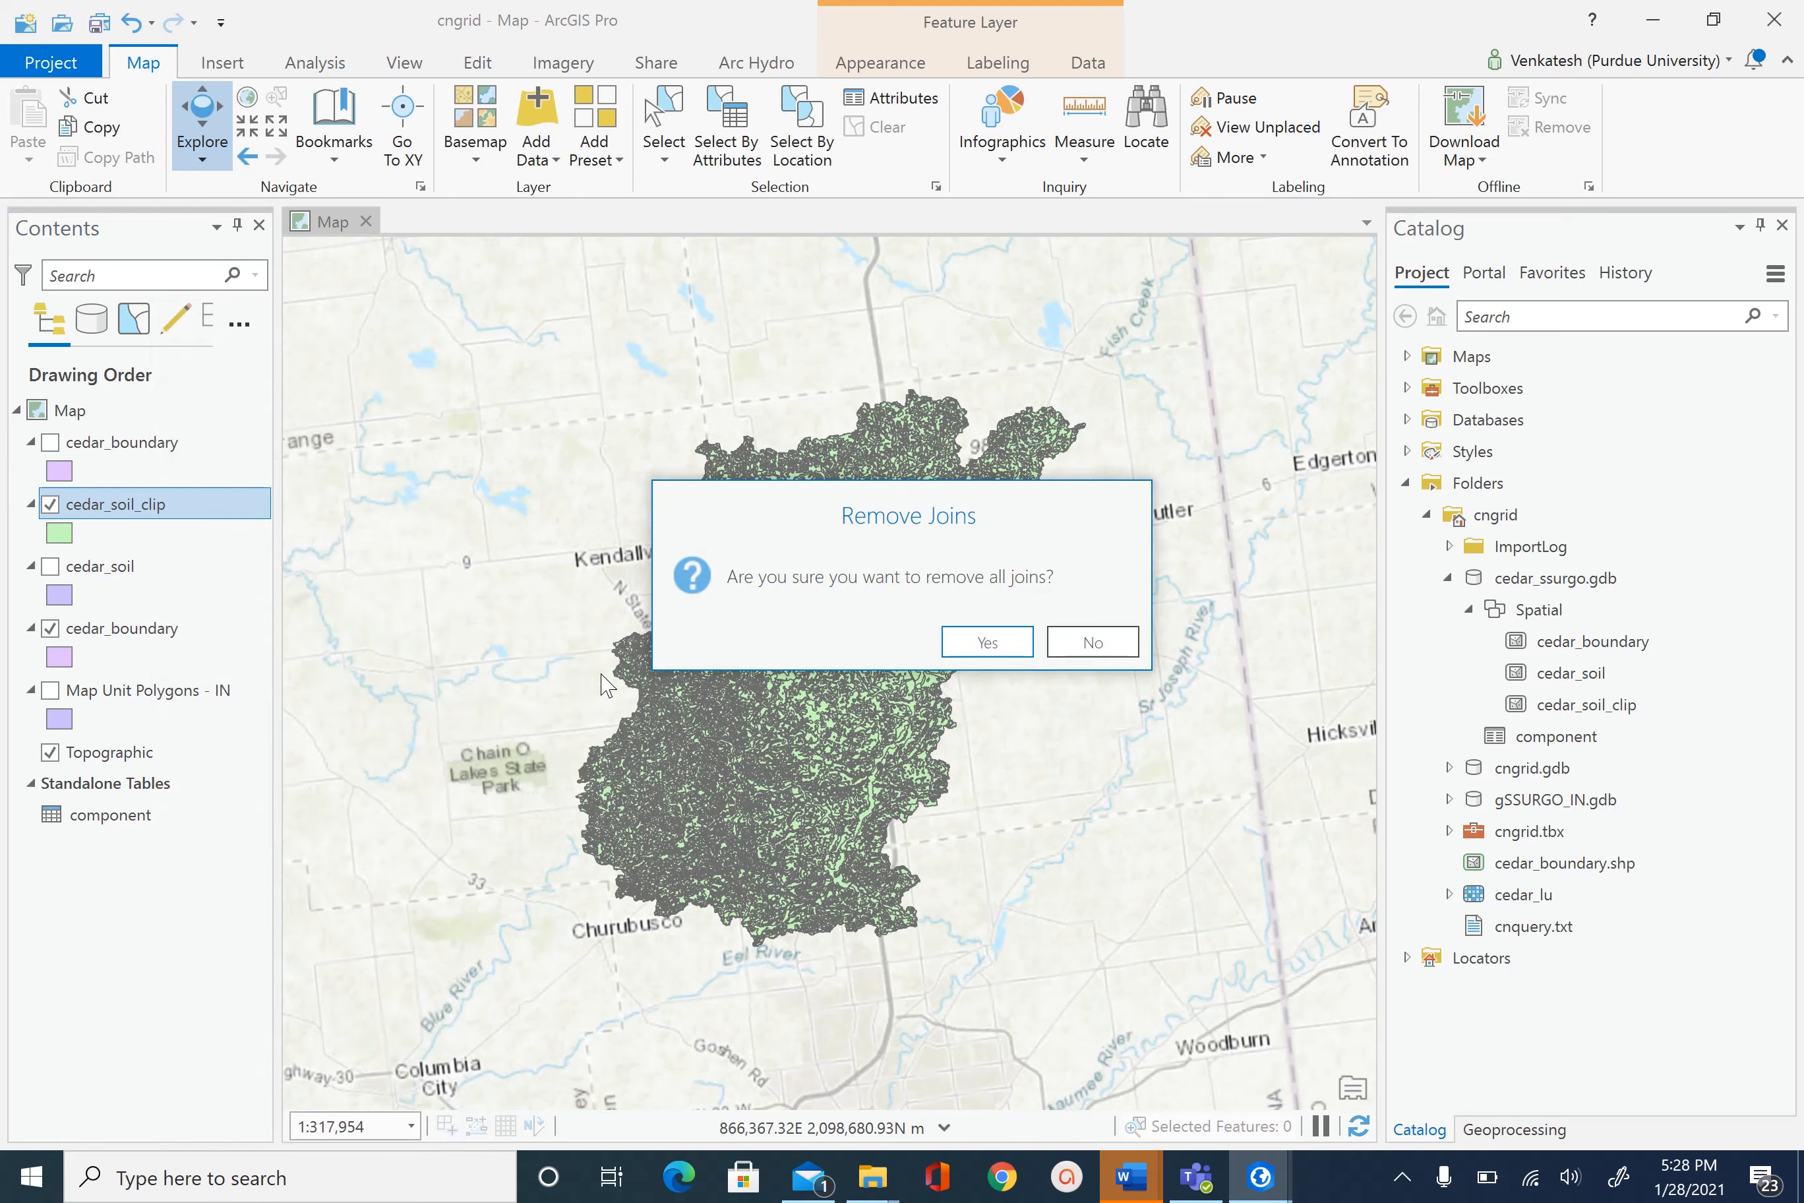
{"action": "left_click", "coordinate": [988, 642]}
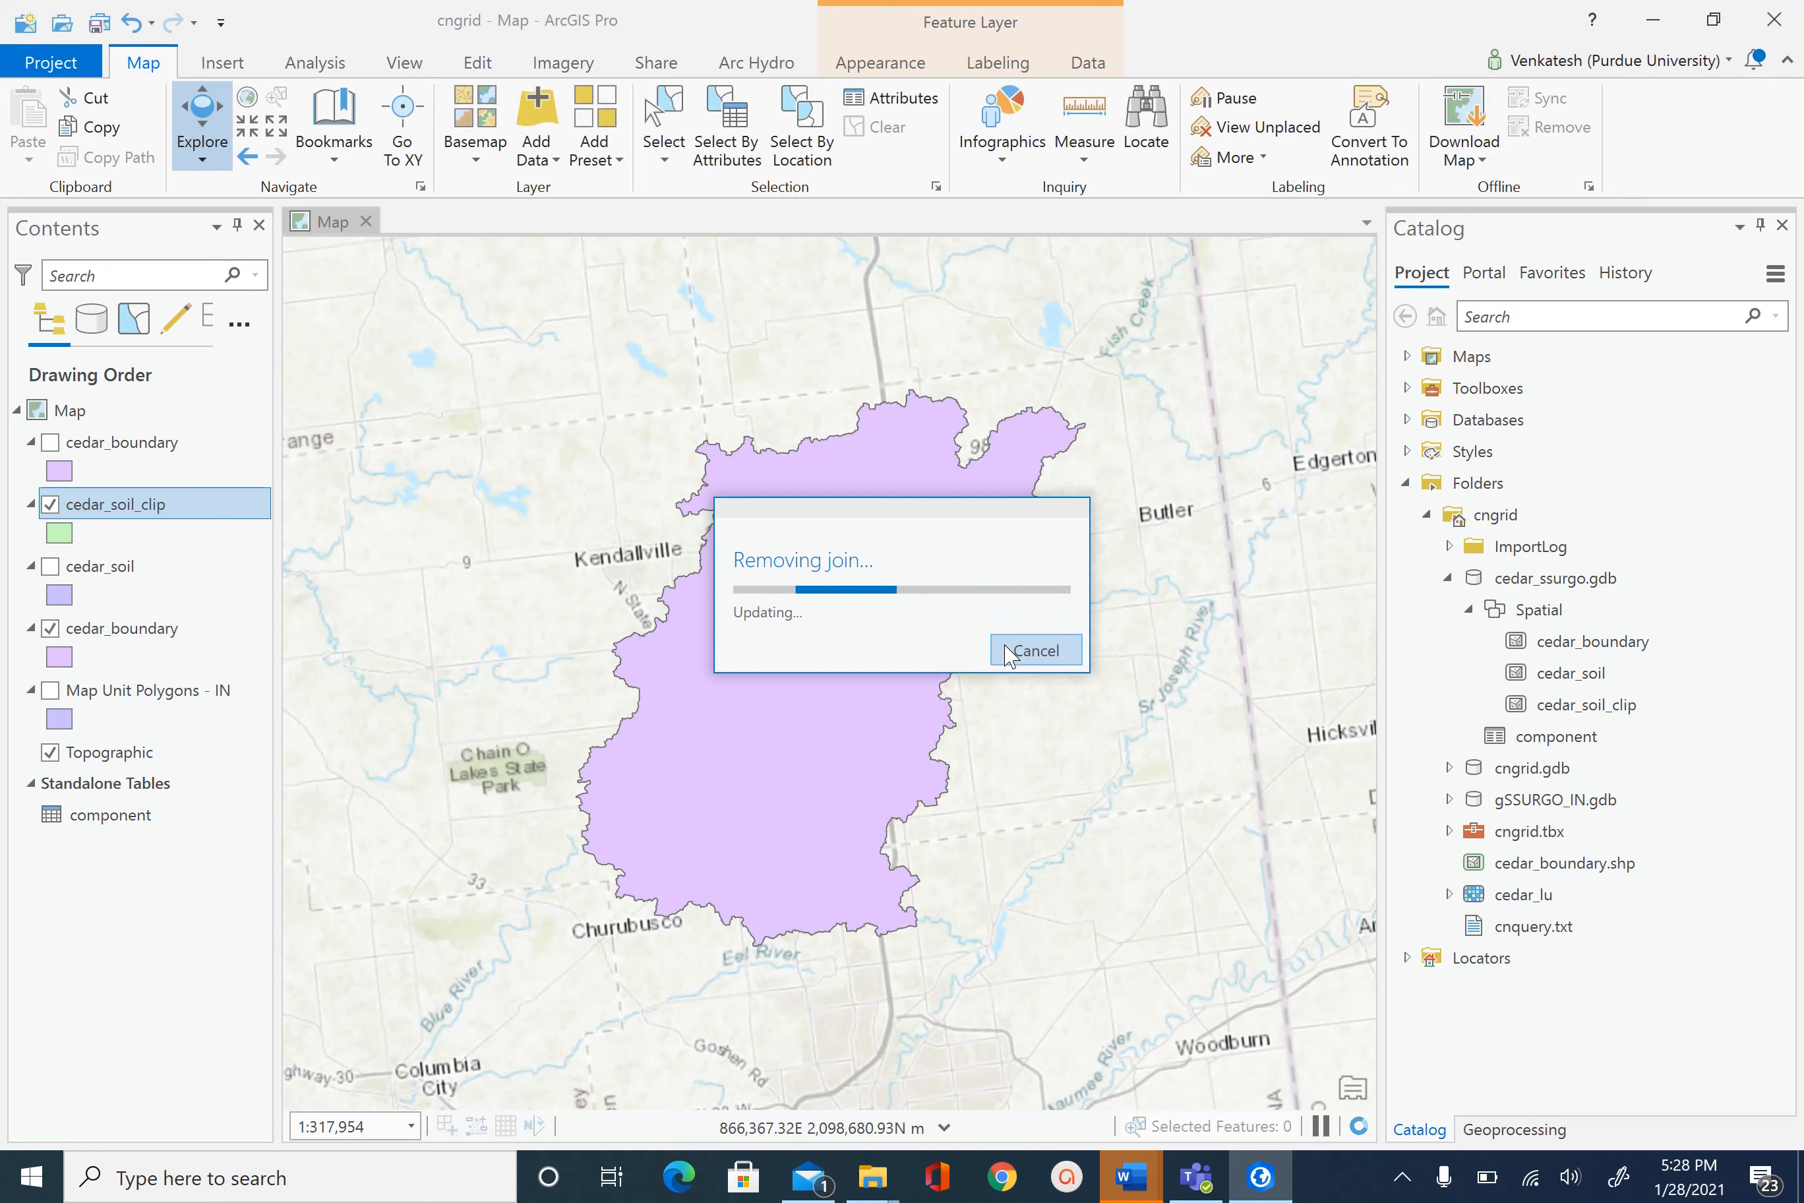
- Open the cedar_soil_clip attribute table and autofit the MUKEY column width
{"action": "right_click", "coordinate": [140, 512]}
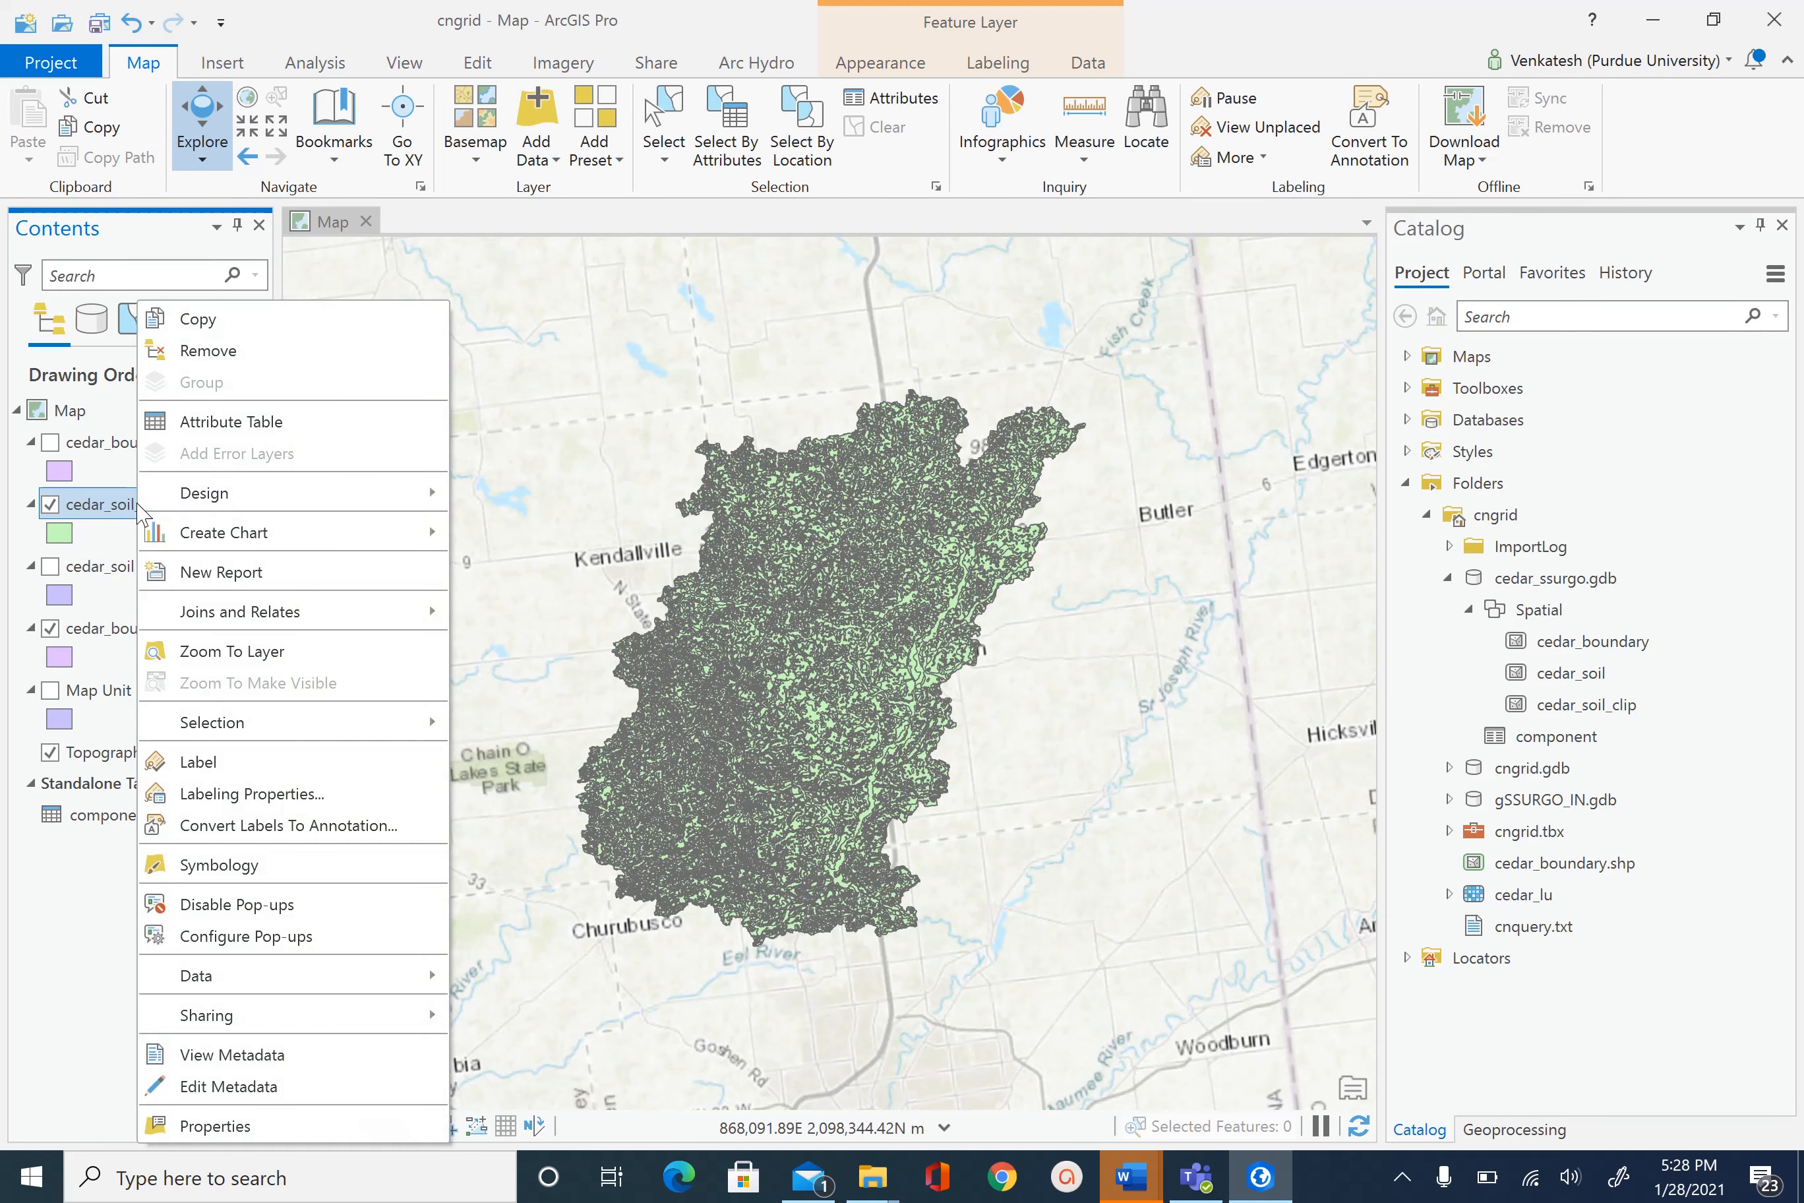
{"action": "left_click", "coordinate": [269, 423]}
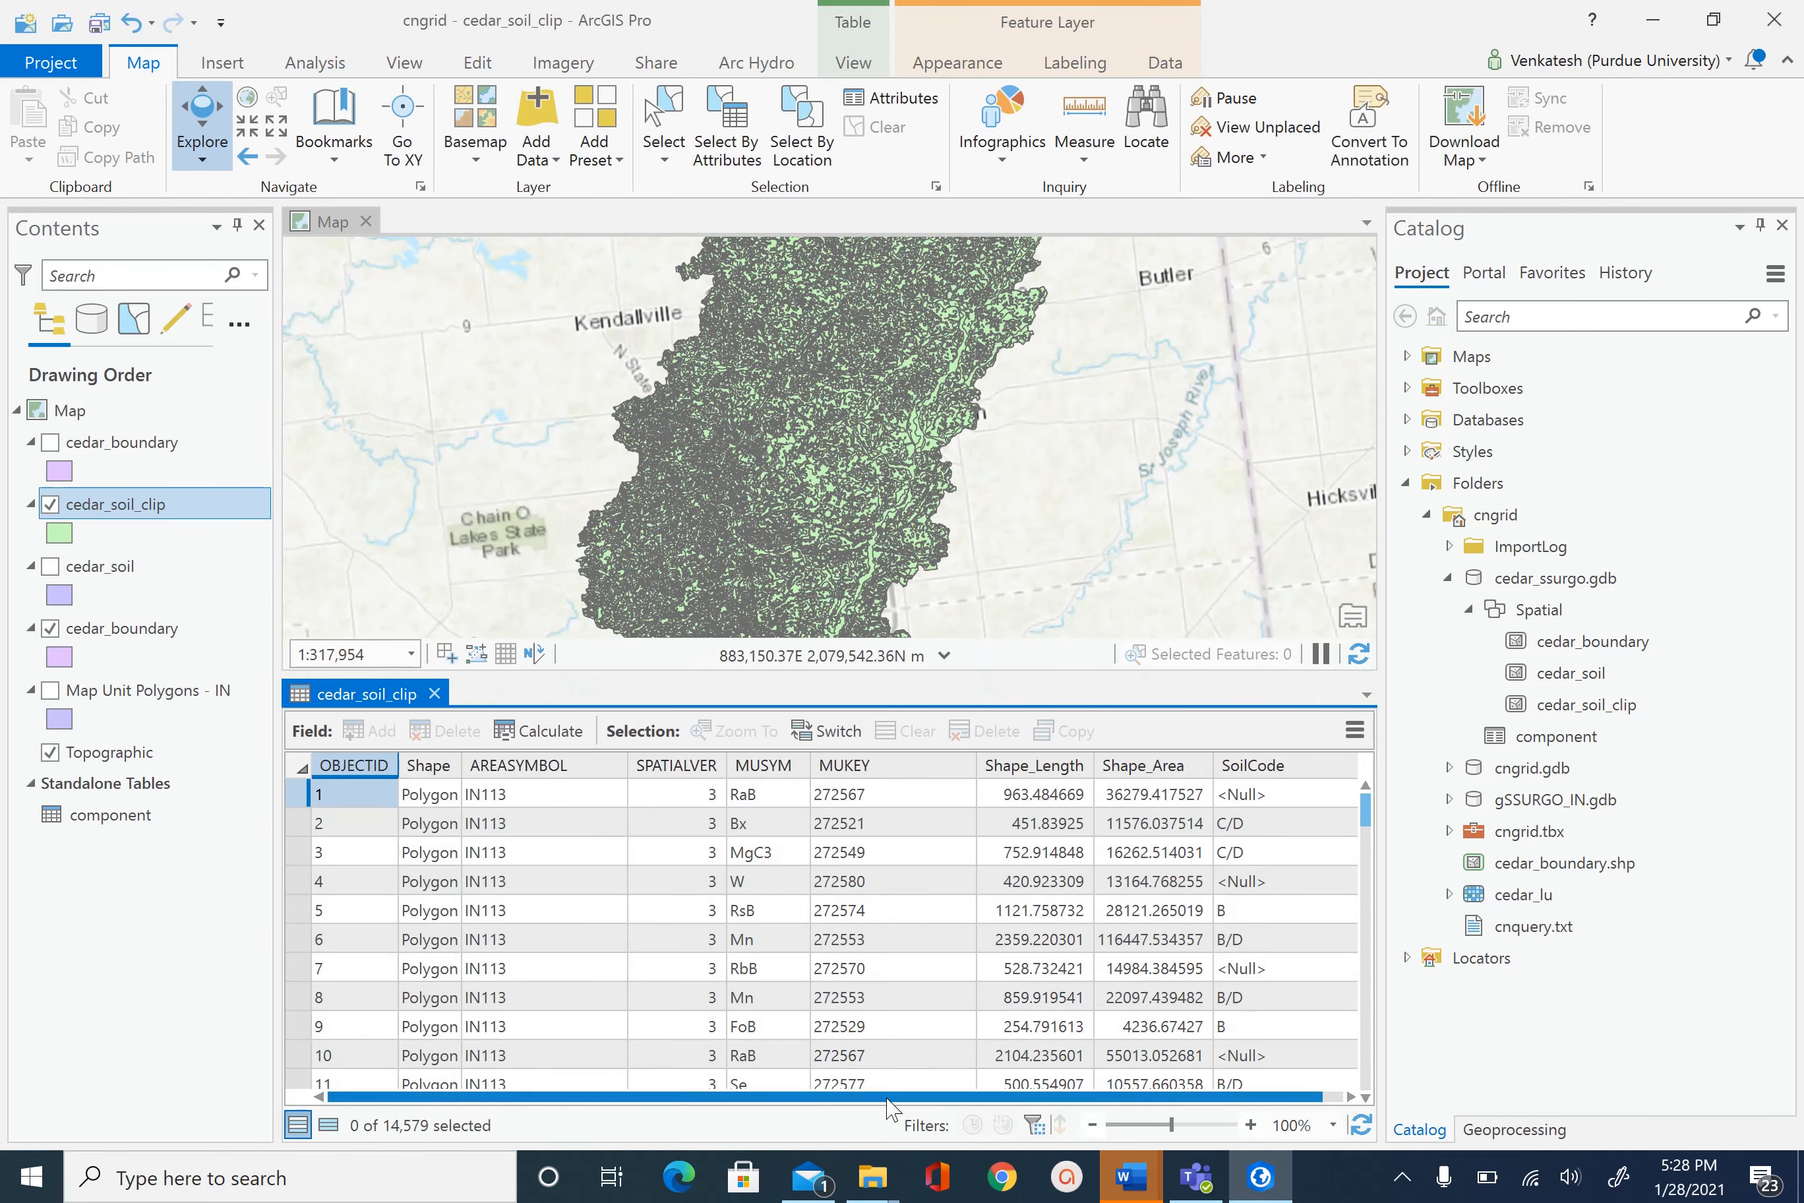
{"action": "left_click_drag", "start_coordinate": [807, 1097], "coordinate": [1002, 1117]}
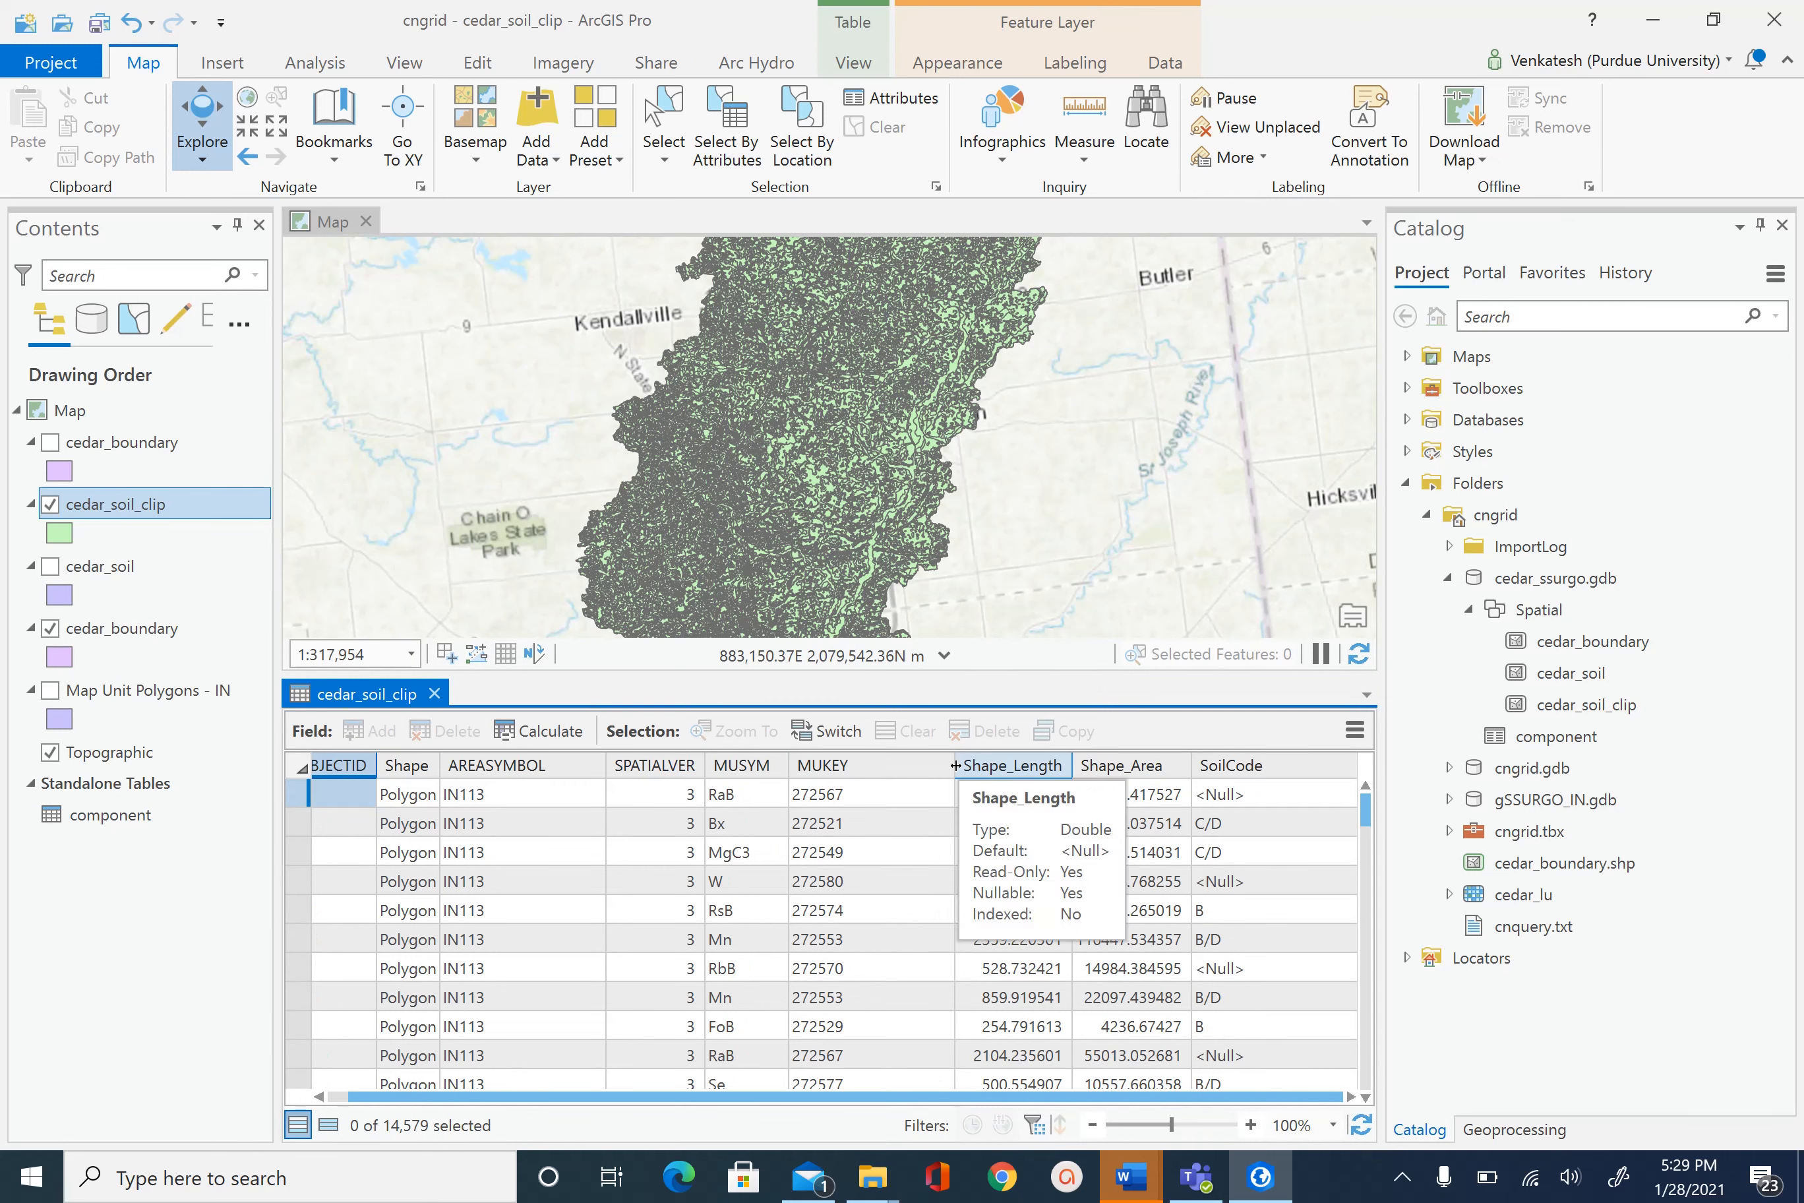
{"action": "double_click", "coordinate": [958, 767]}
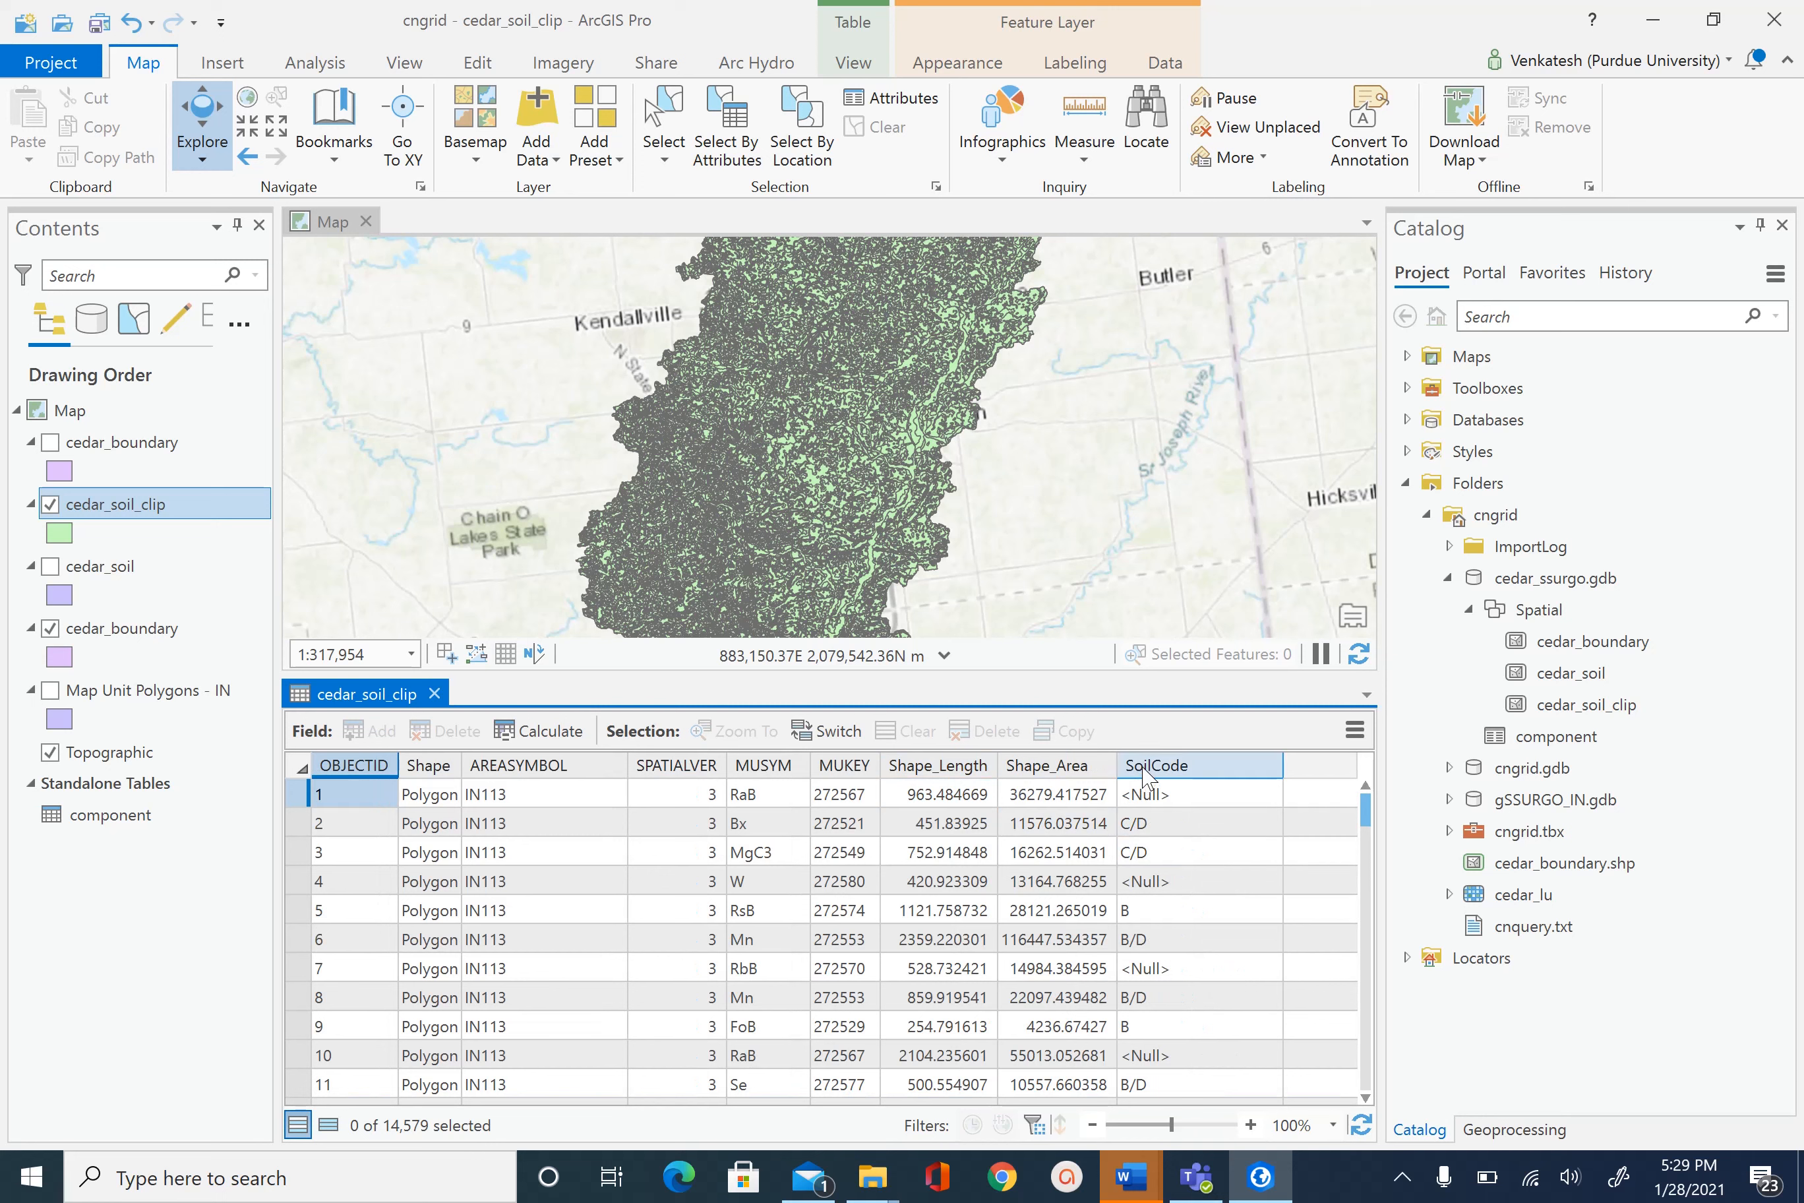
- Sort the table ascending by SoilCode, browse the null codes, then close the table
{"action": "right_click", "coordinate": [1202, 768]}
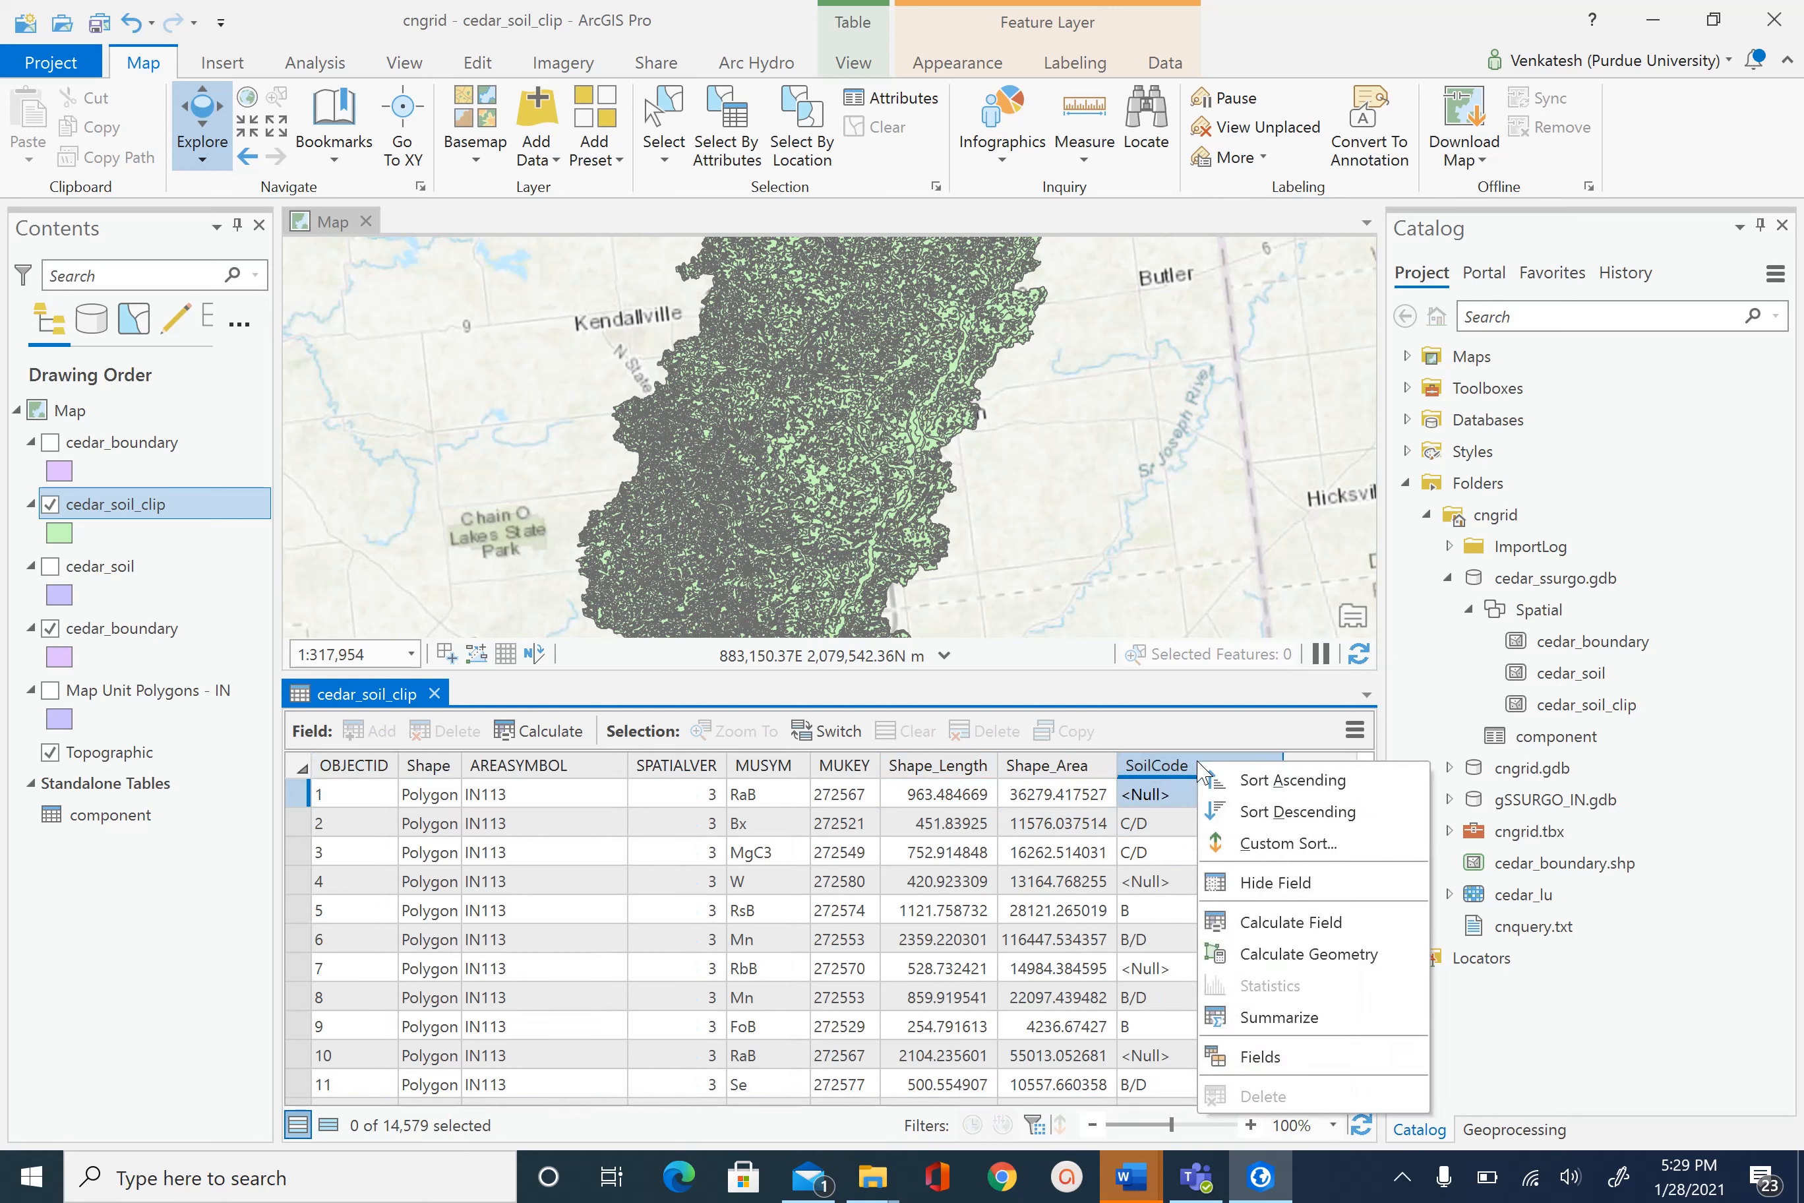
{"action": "left_click", "coordinate": [1291, 780]}
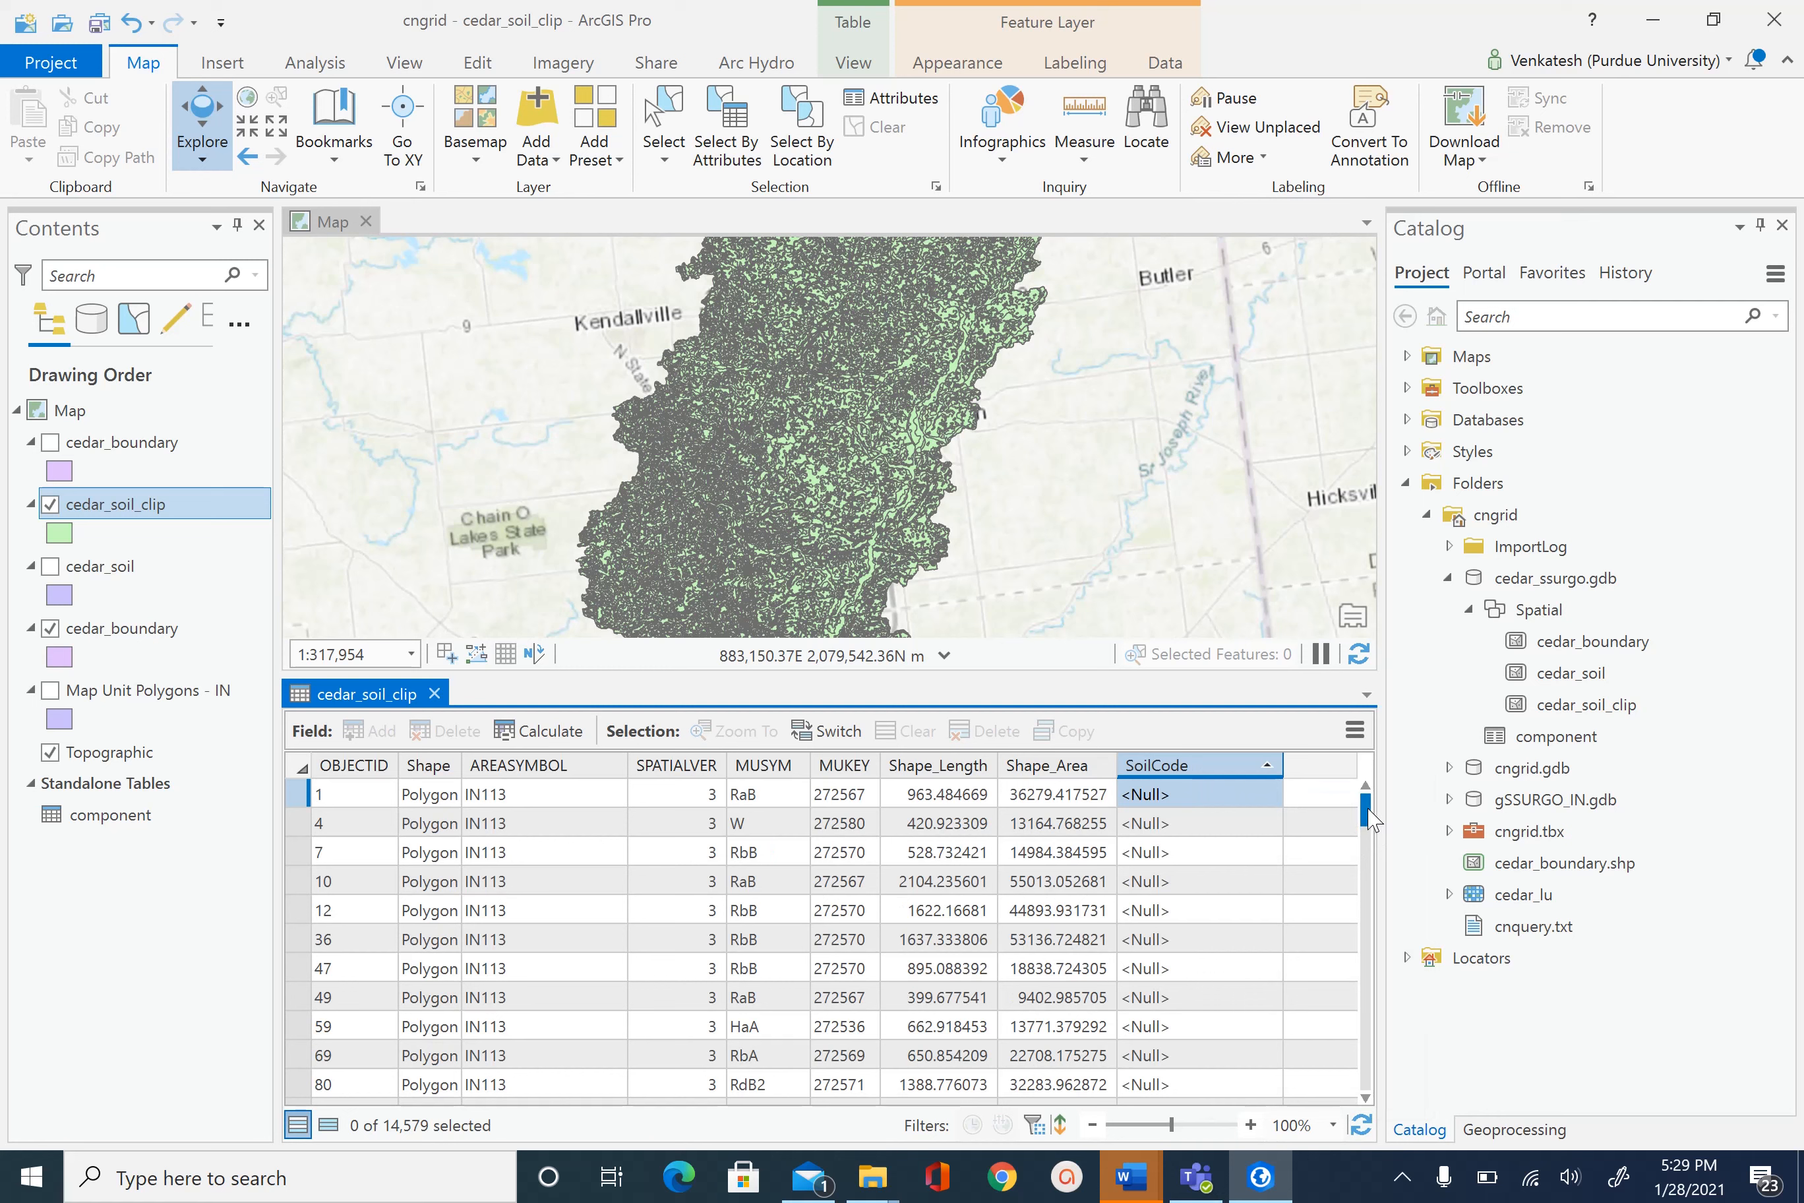
{"action": "left_click_drag", "start_coordinate": [1367, 819], "coordinate": [1367, 845]}
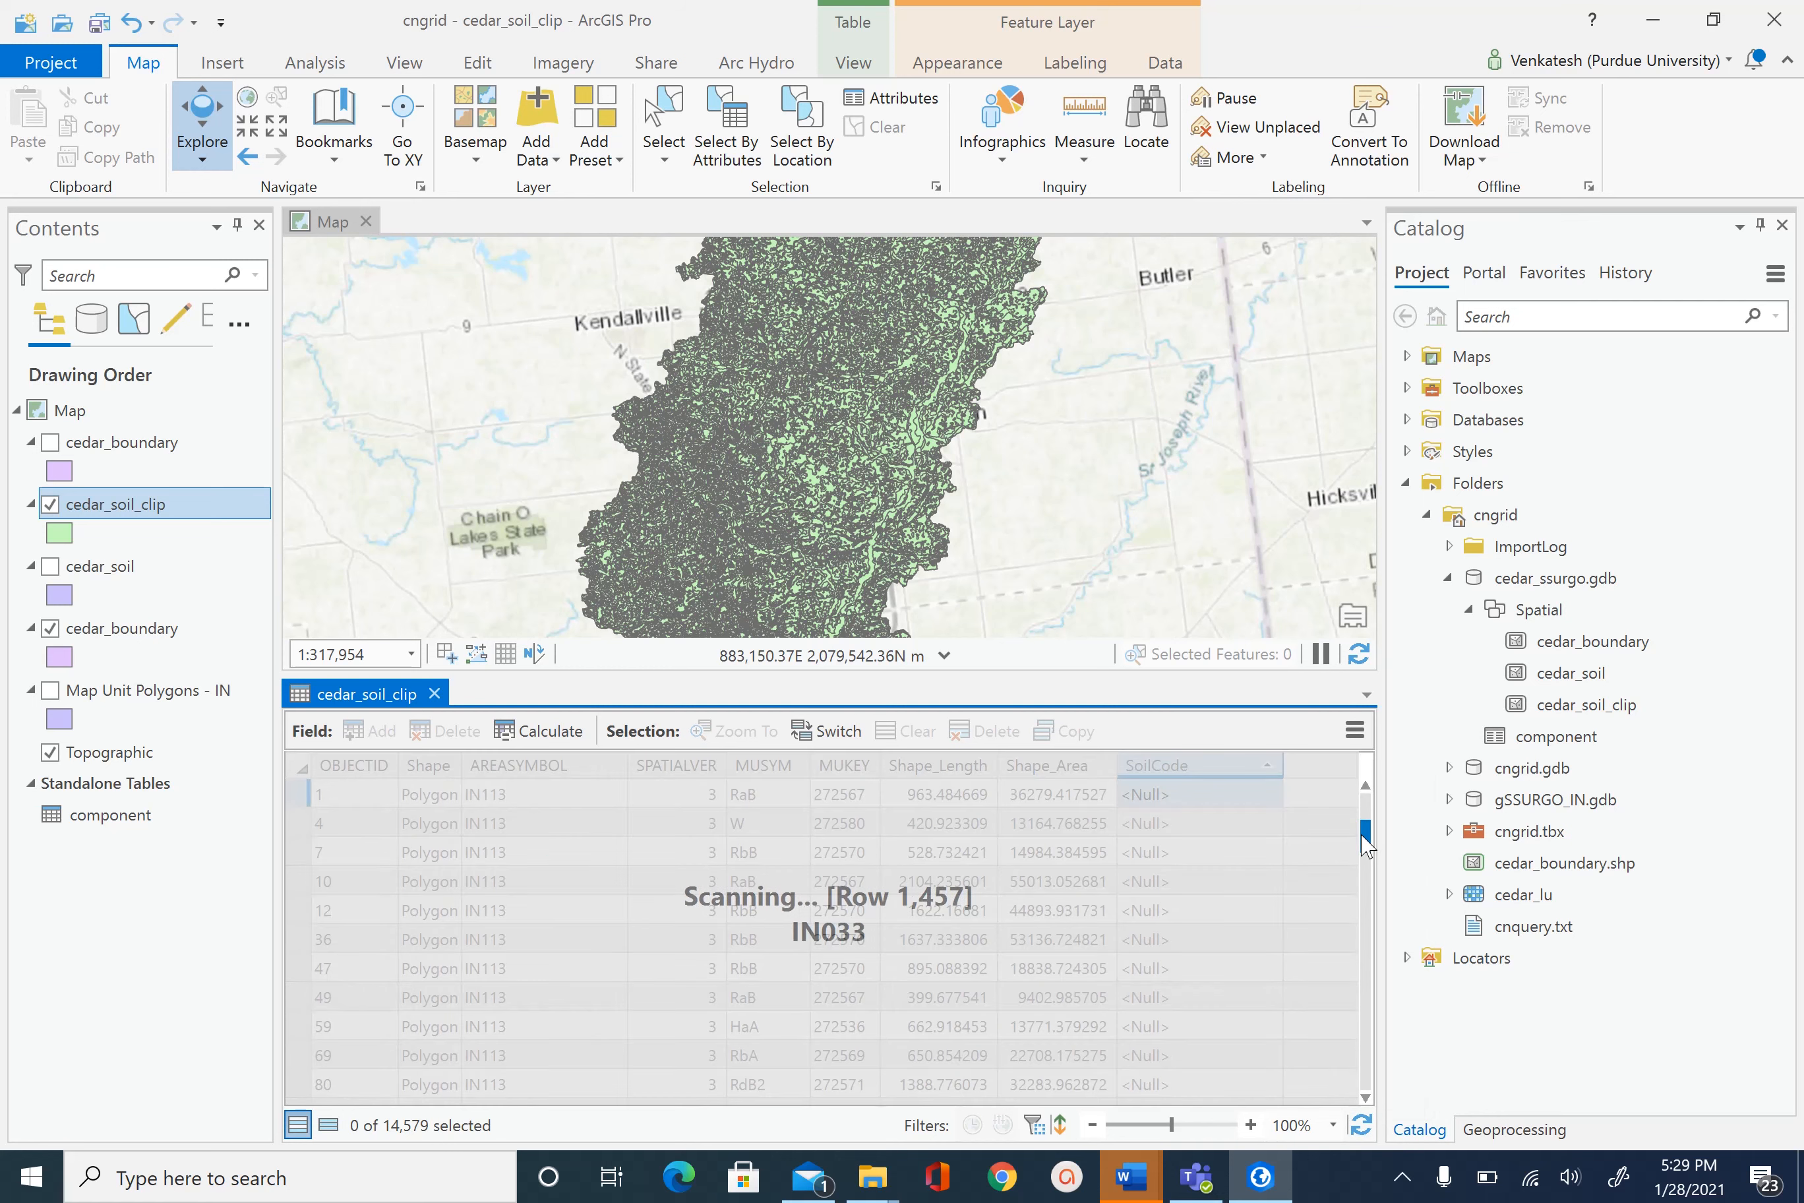
{"action": "scroll", "coordinate": [1319, 870], "scroll_direction": "down", "scroll_amount": 12}
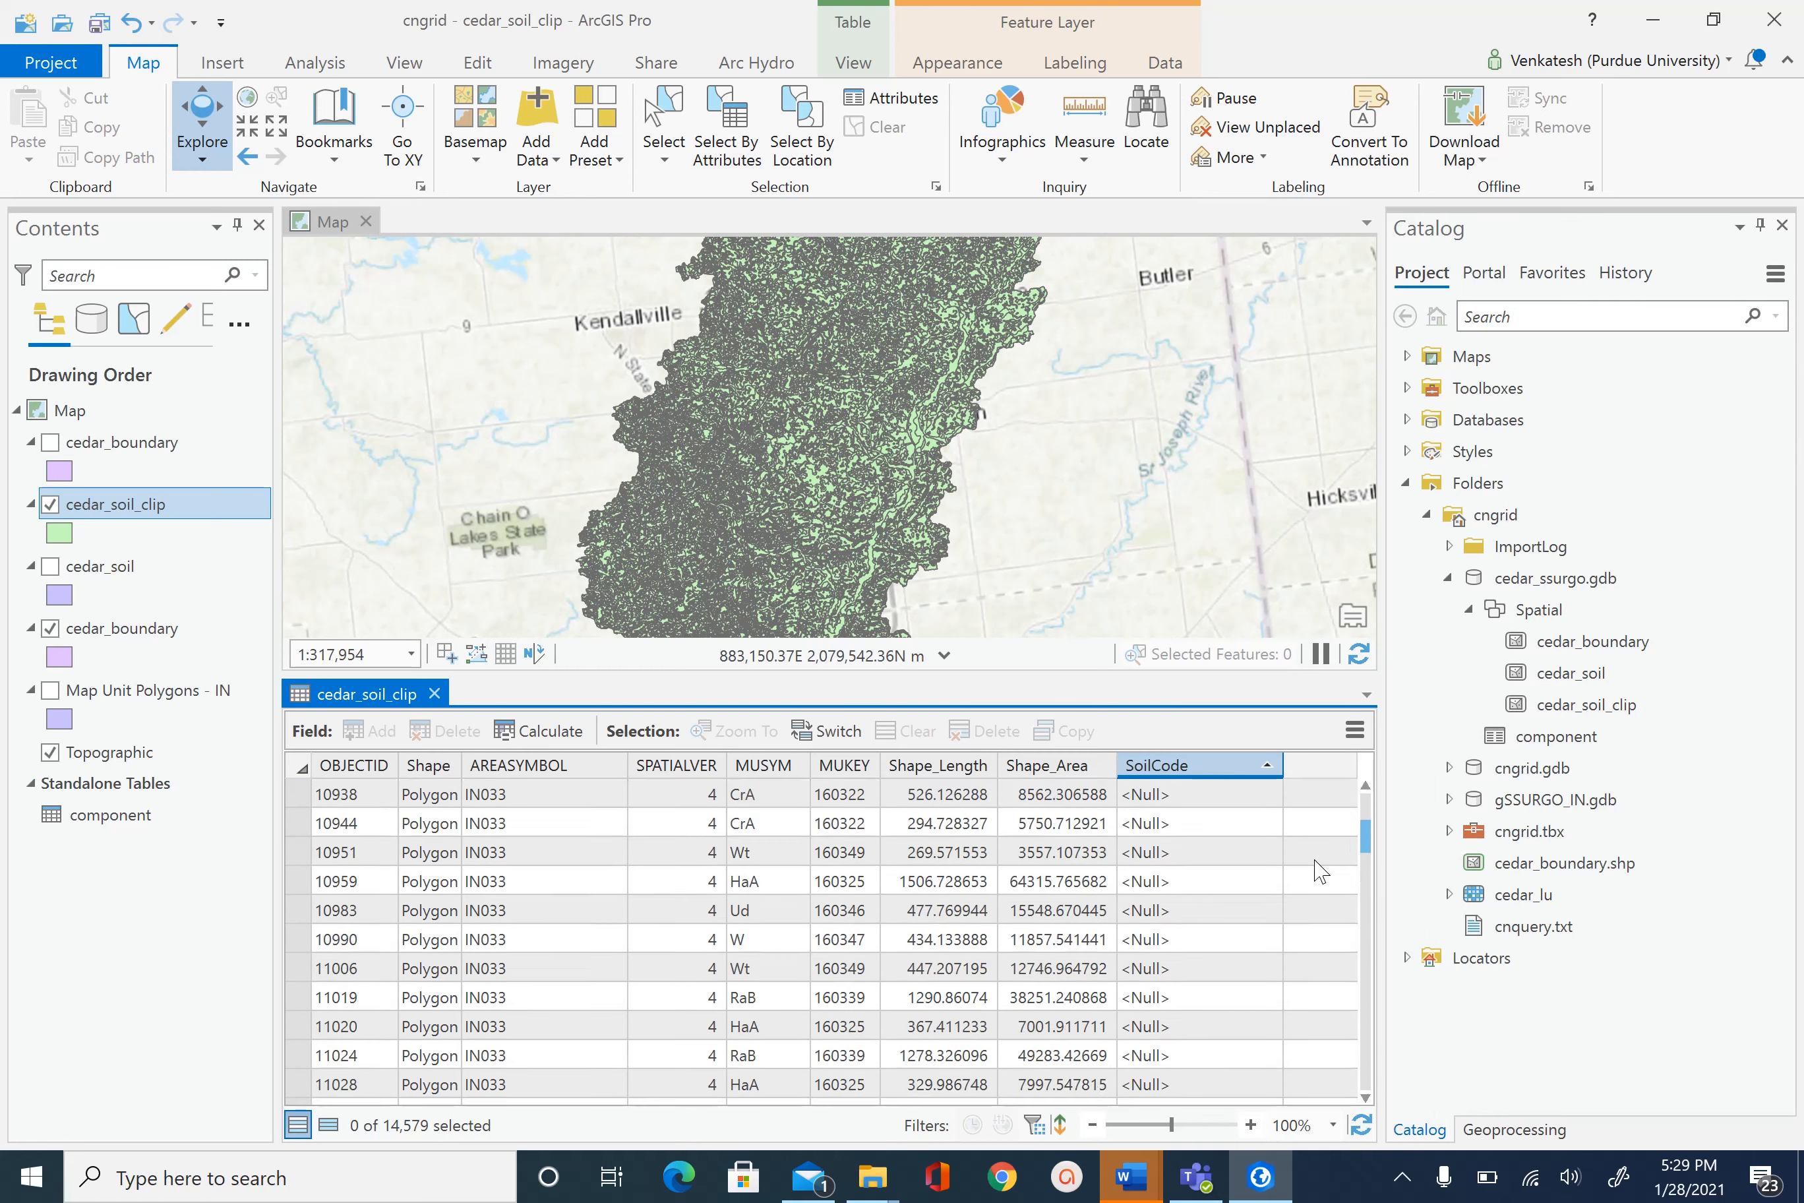
{"action": "scroll", "coordinate": [1319, 870], "scroll_direction": "down", "scroll_amount": 1}
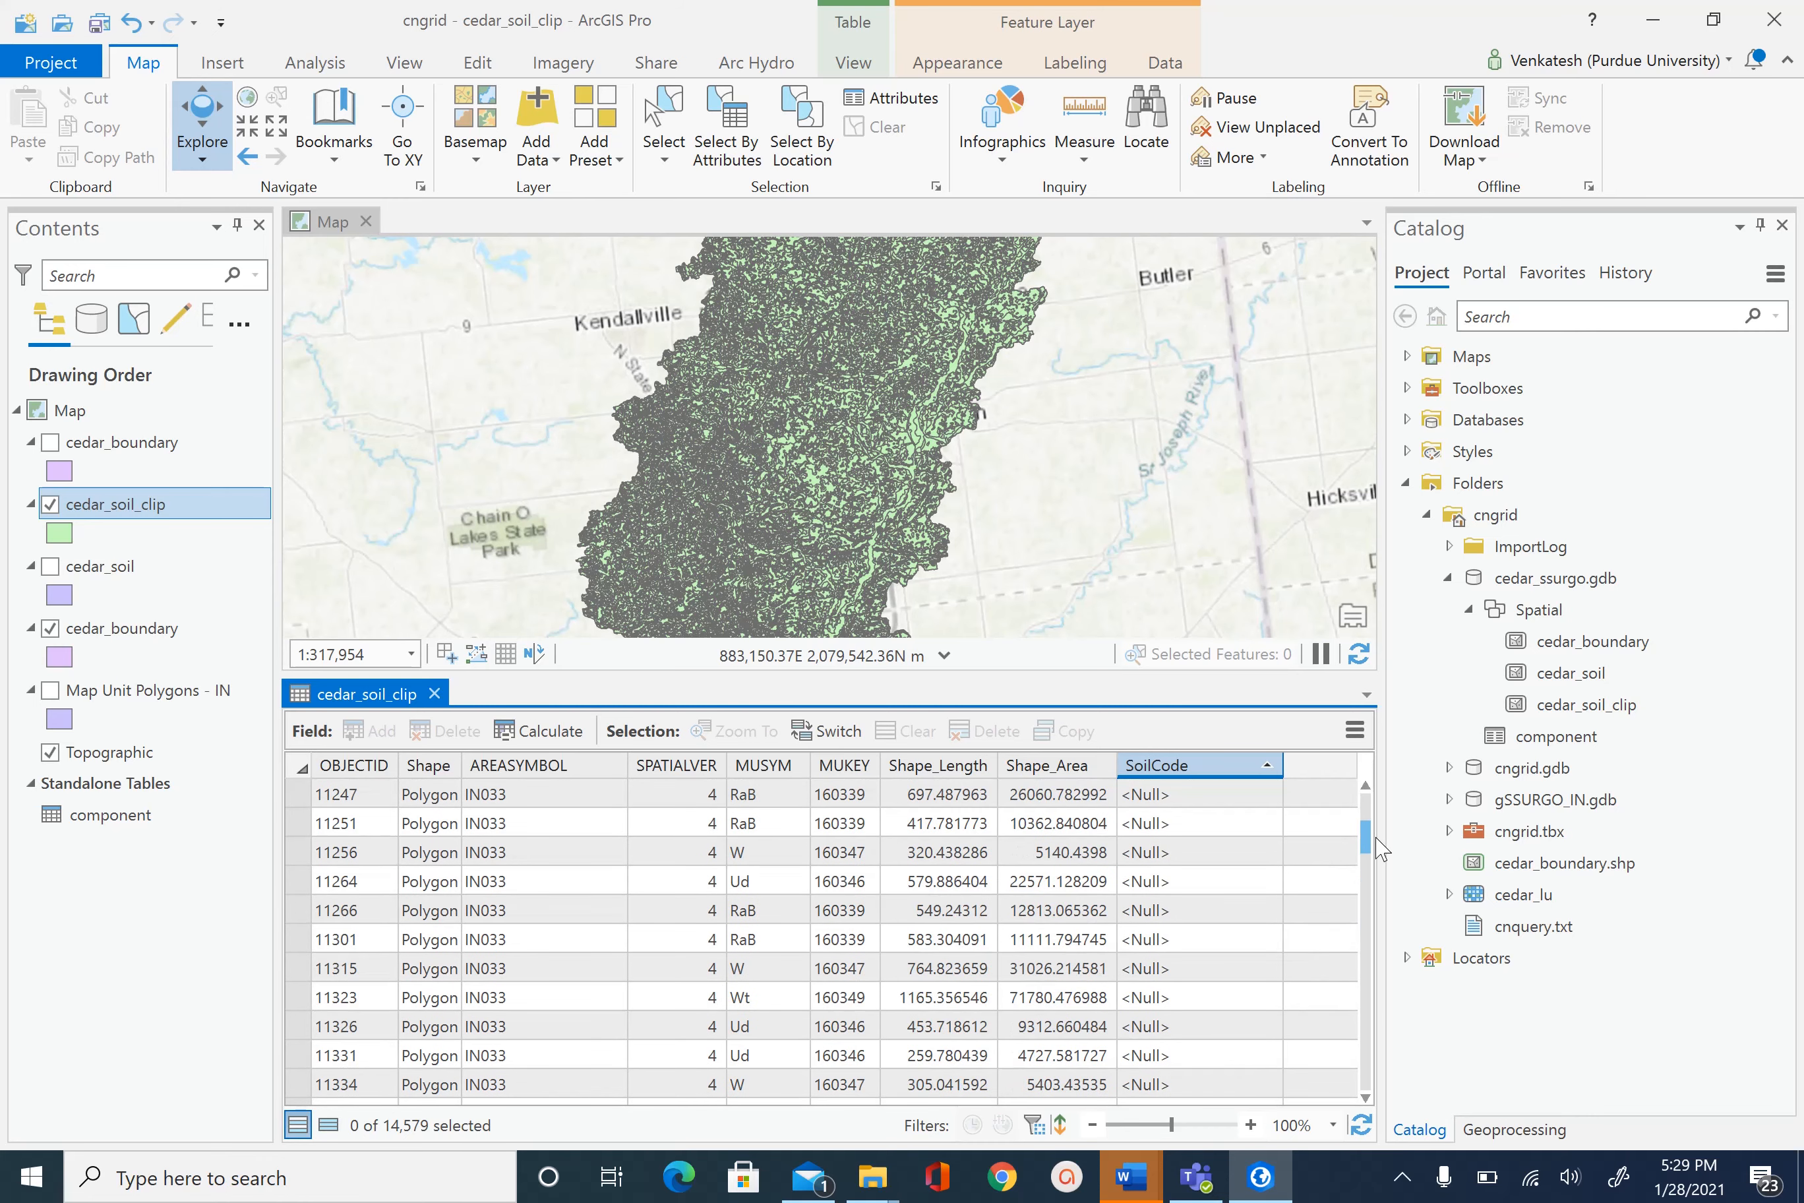
{"action": "left_click_drag", "start_coordinate": [1369, 847], "coordinate": [1358, 799]}
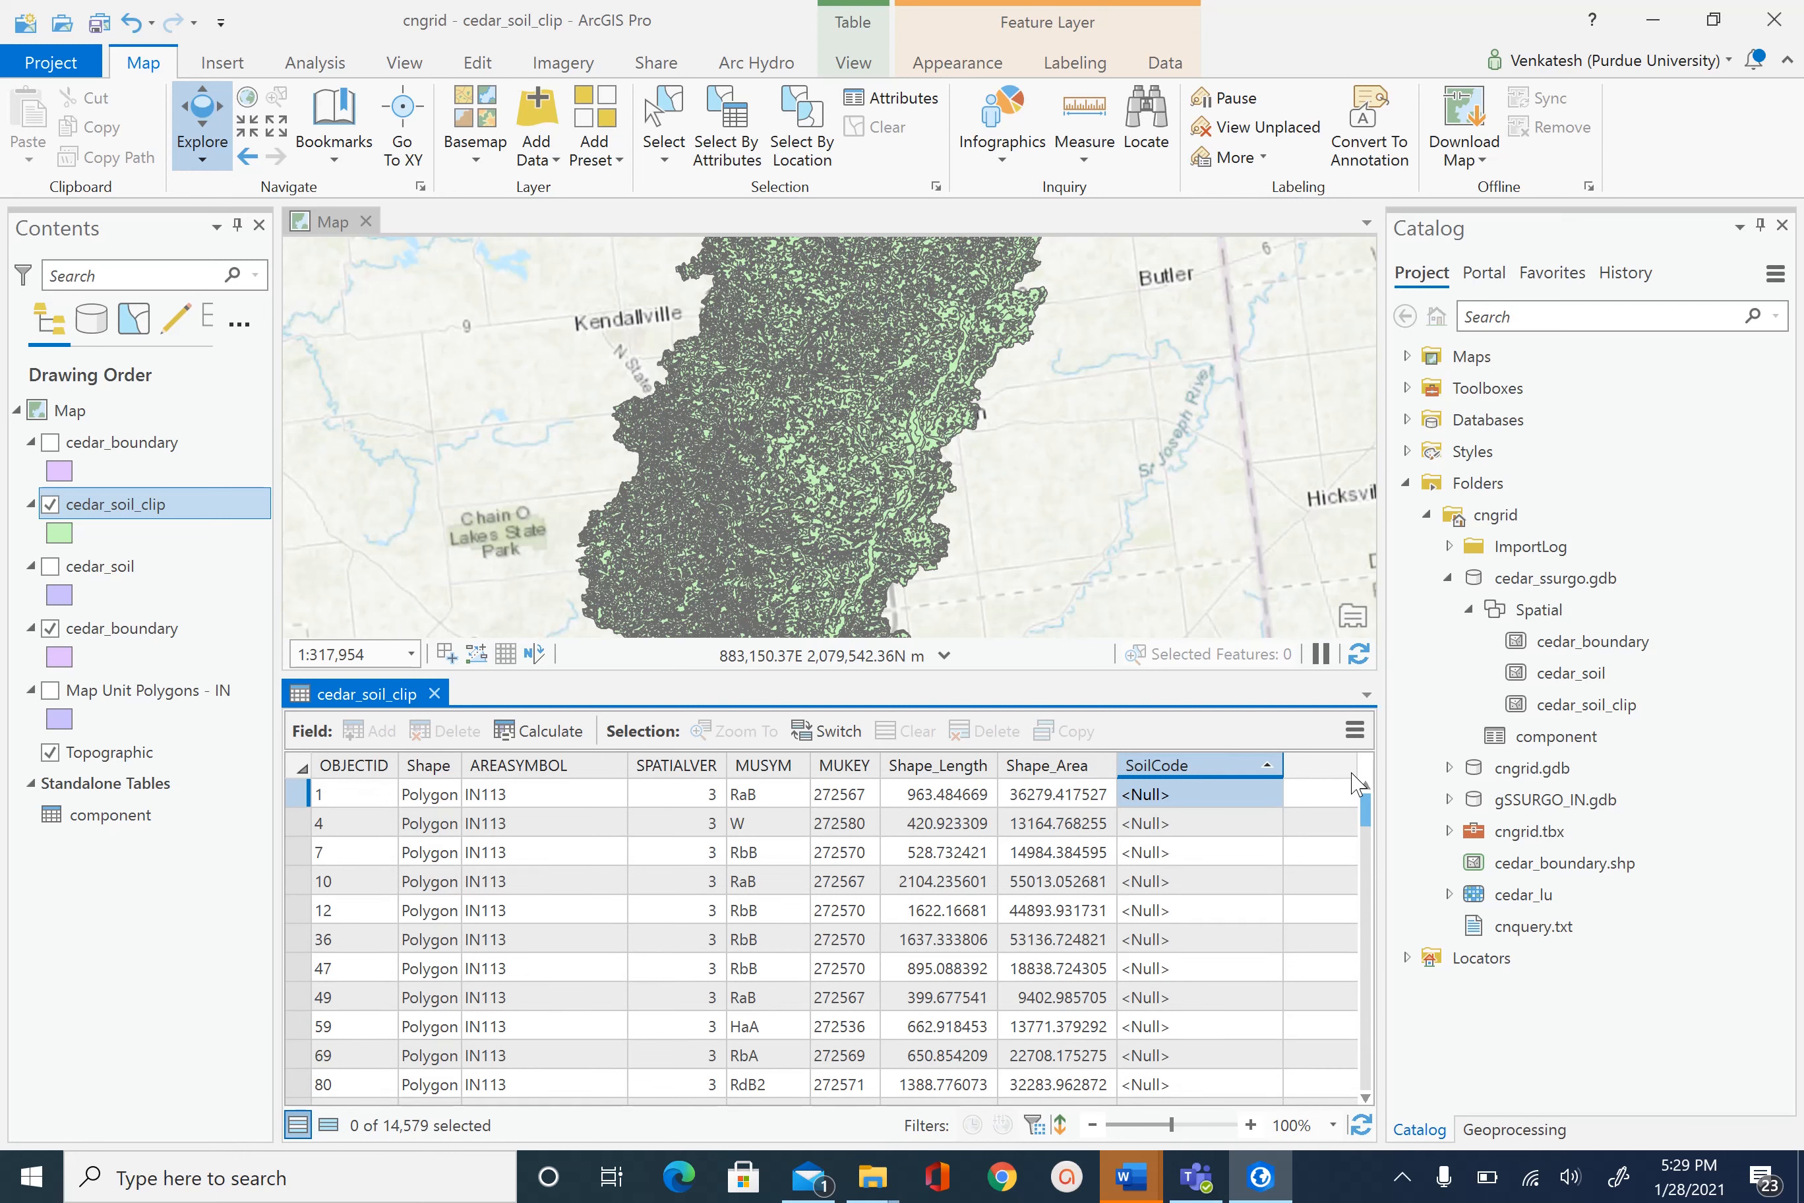
{"action": "left_click", "coordinate": [434, 692]}
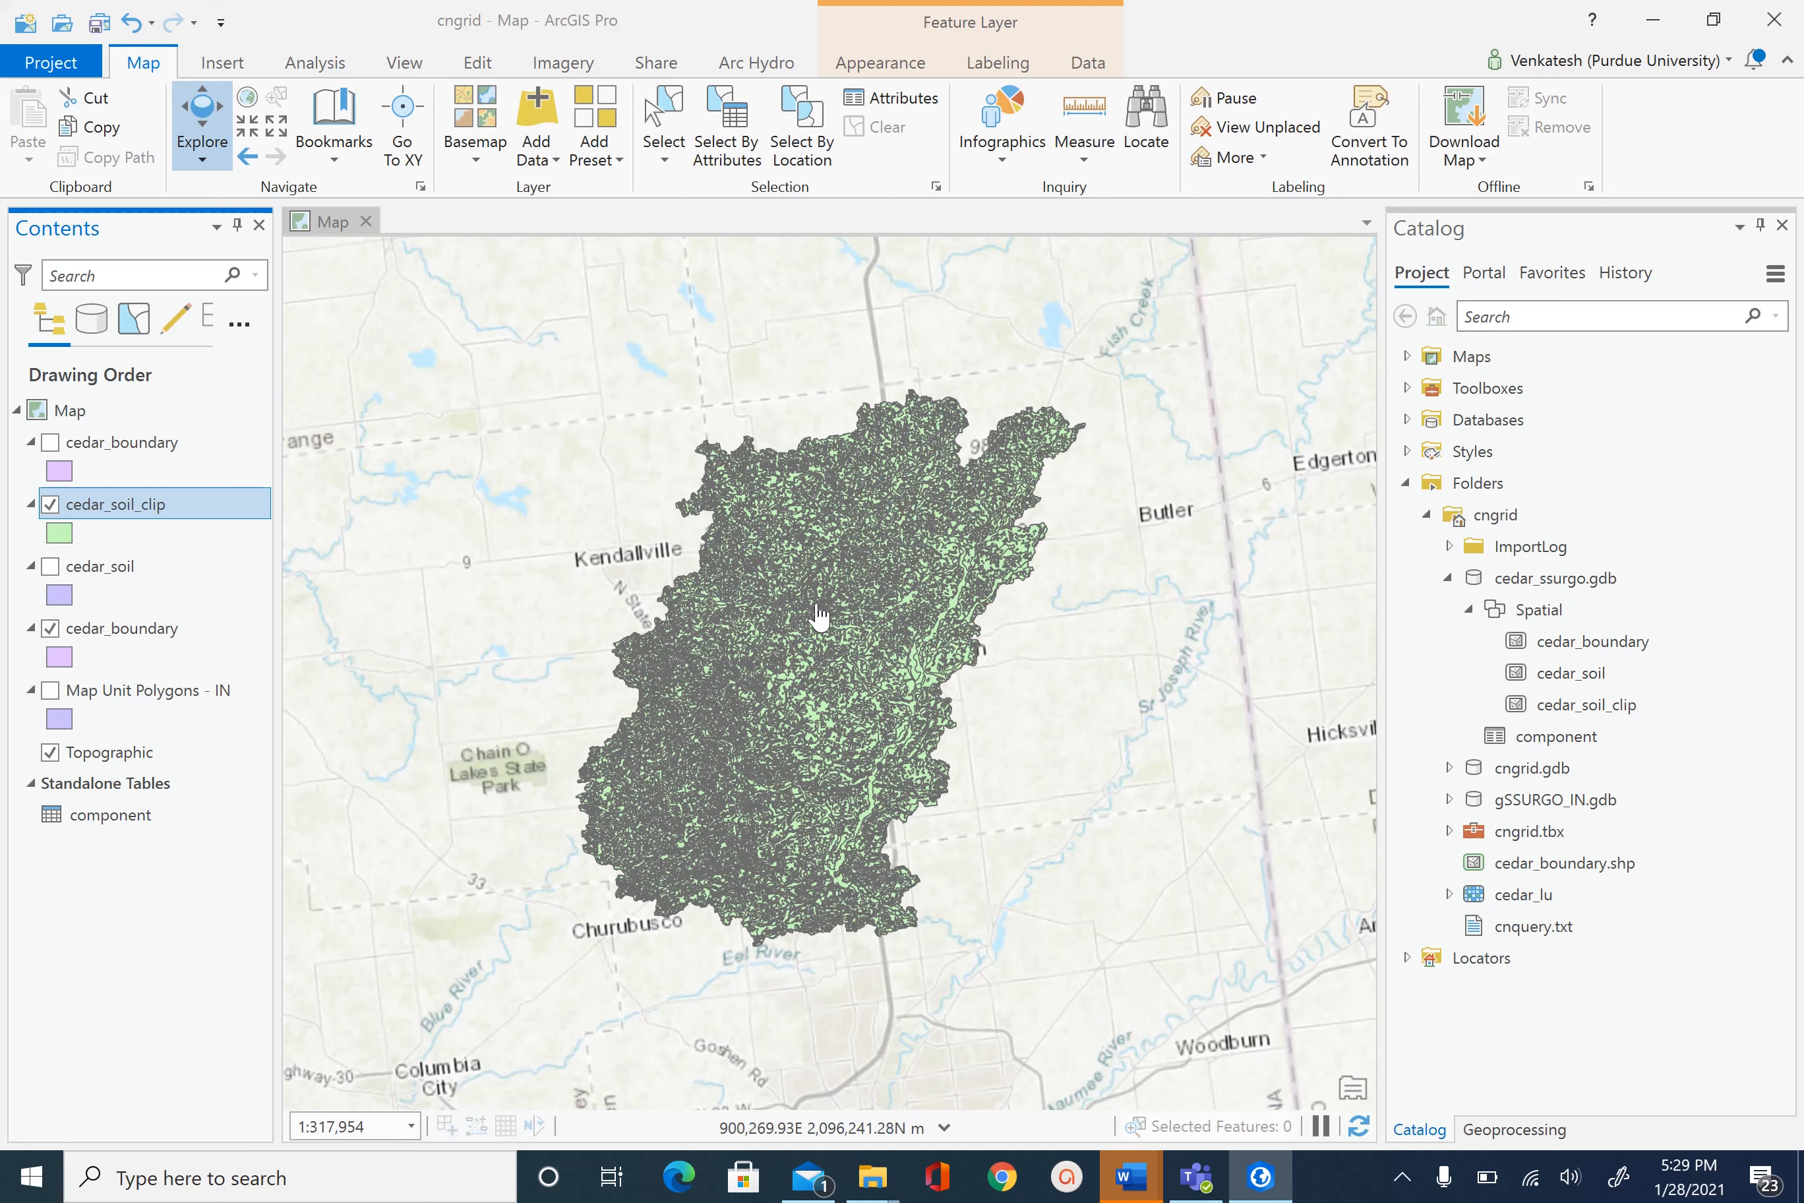
- Open the Symbology pane for the cedar_soil_clip layer from its context menu
{"action": "right_click", "coordinate": [149, 515]}
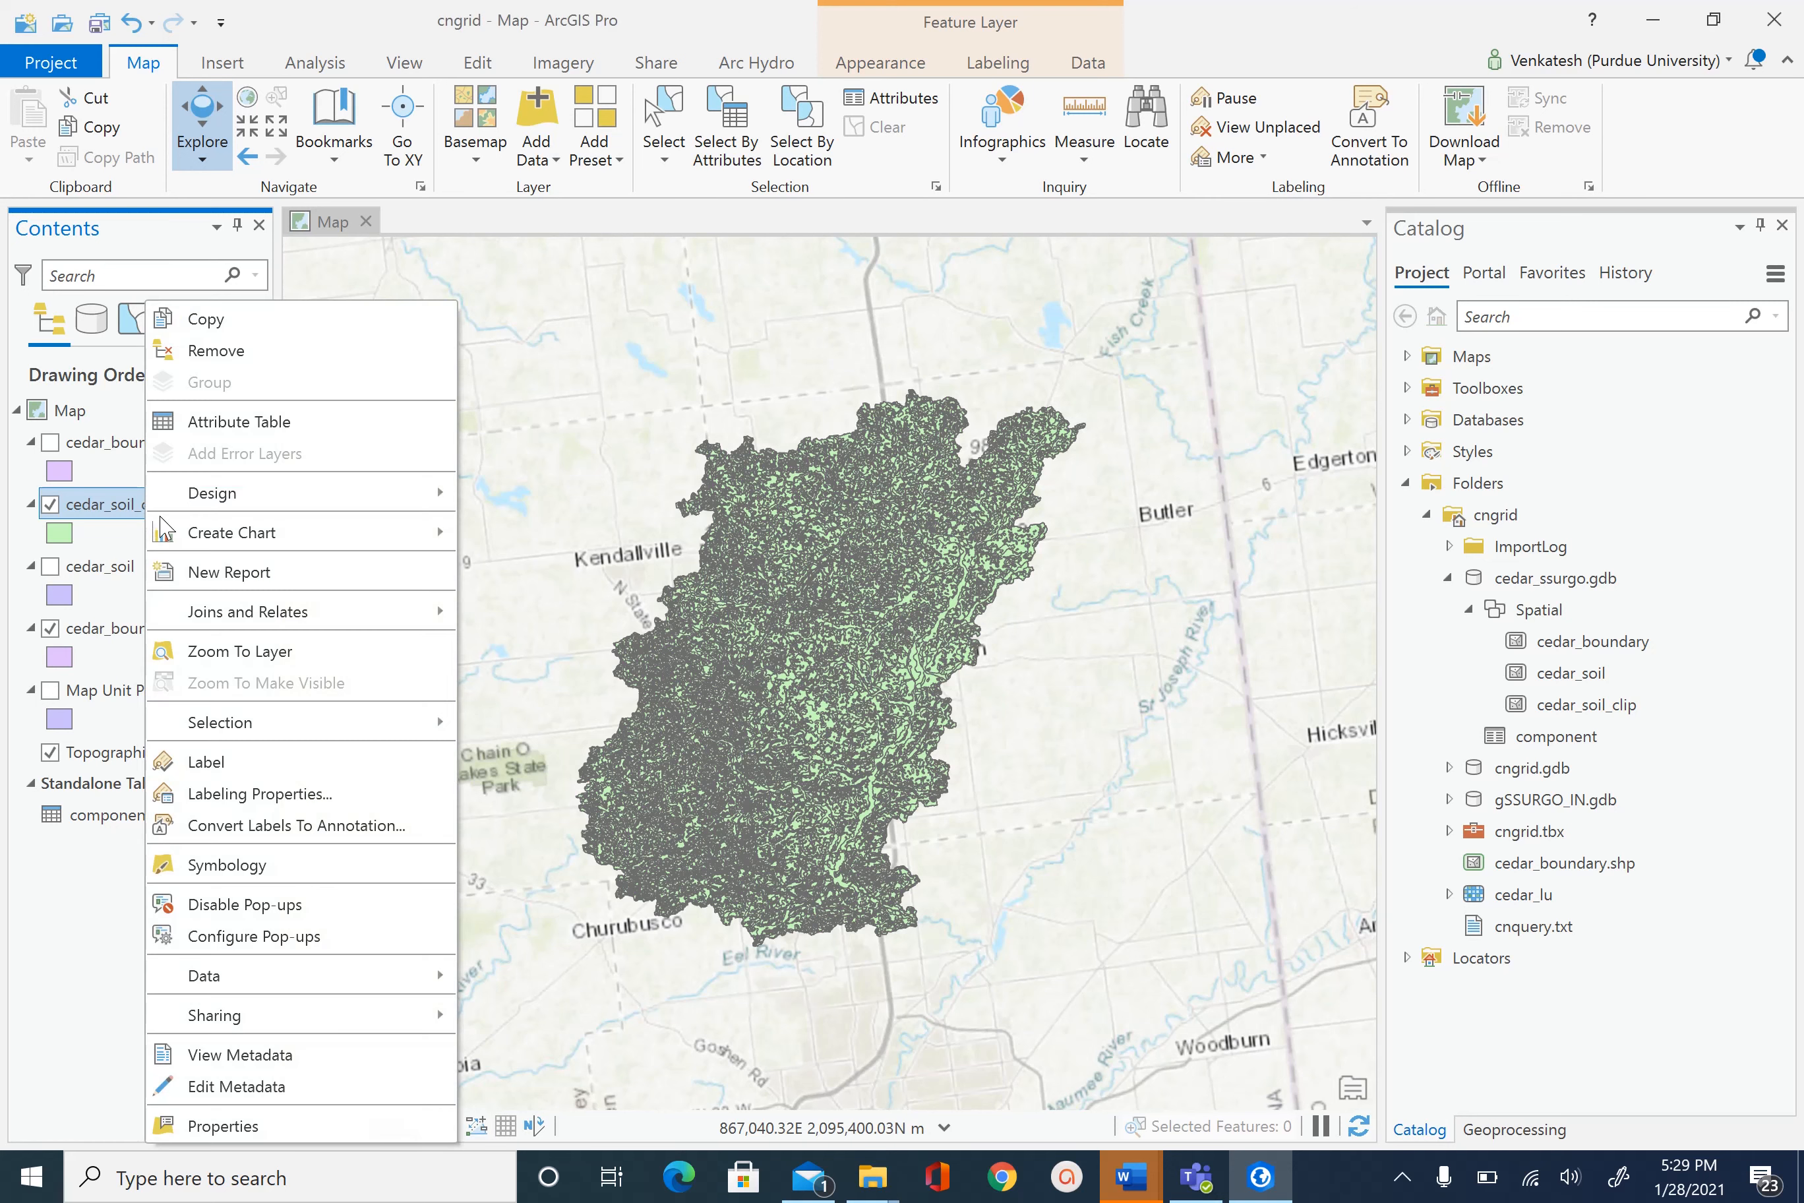
{"action": "left_click", "coordinate": [227, 864]}
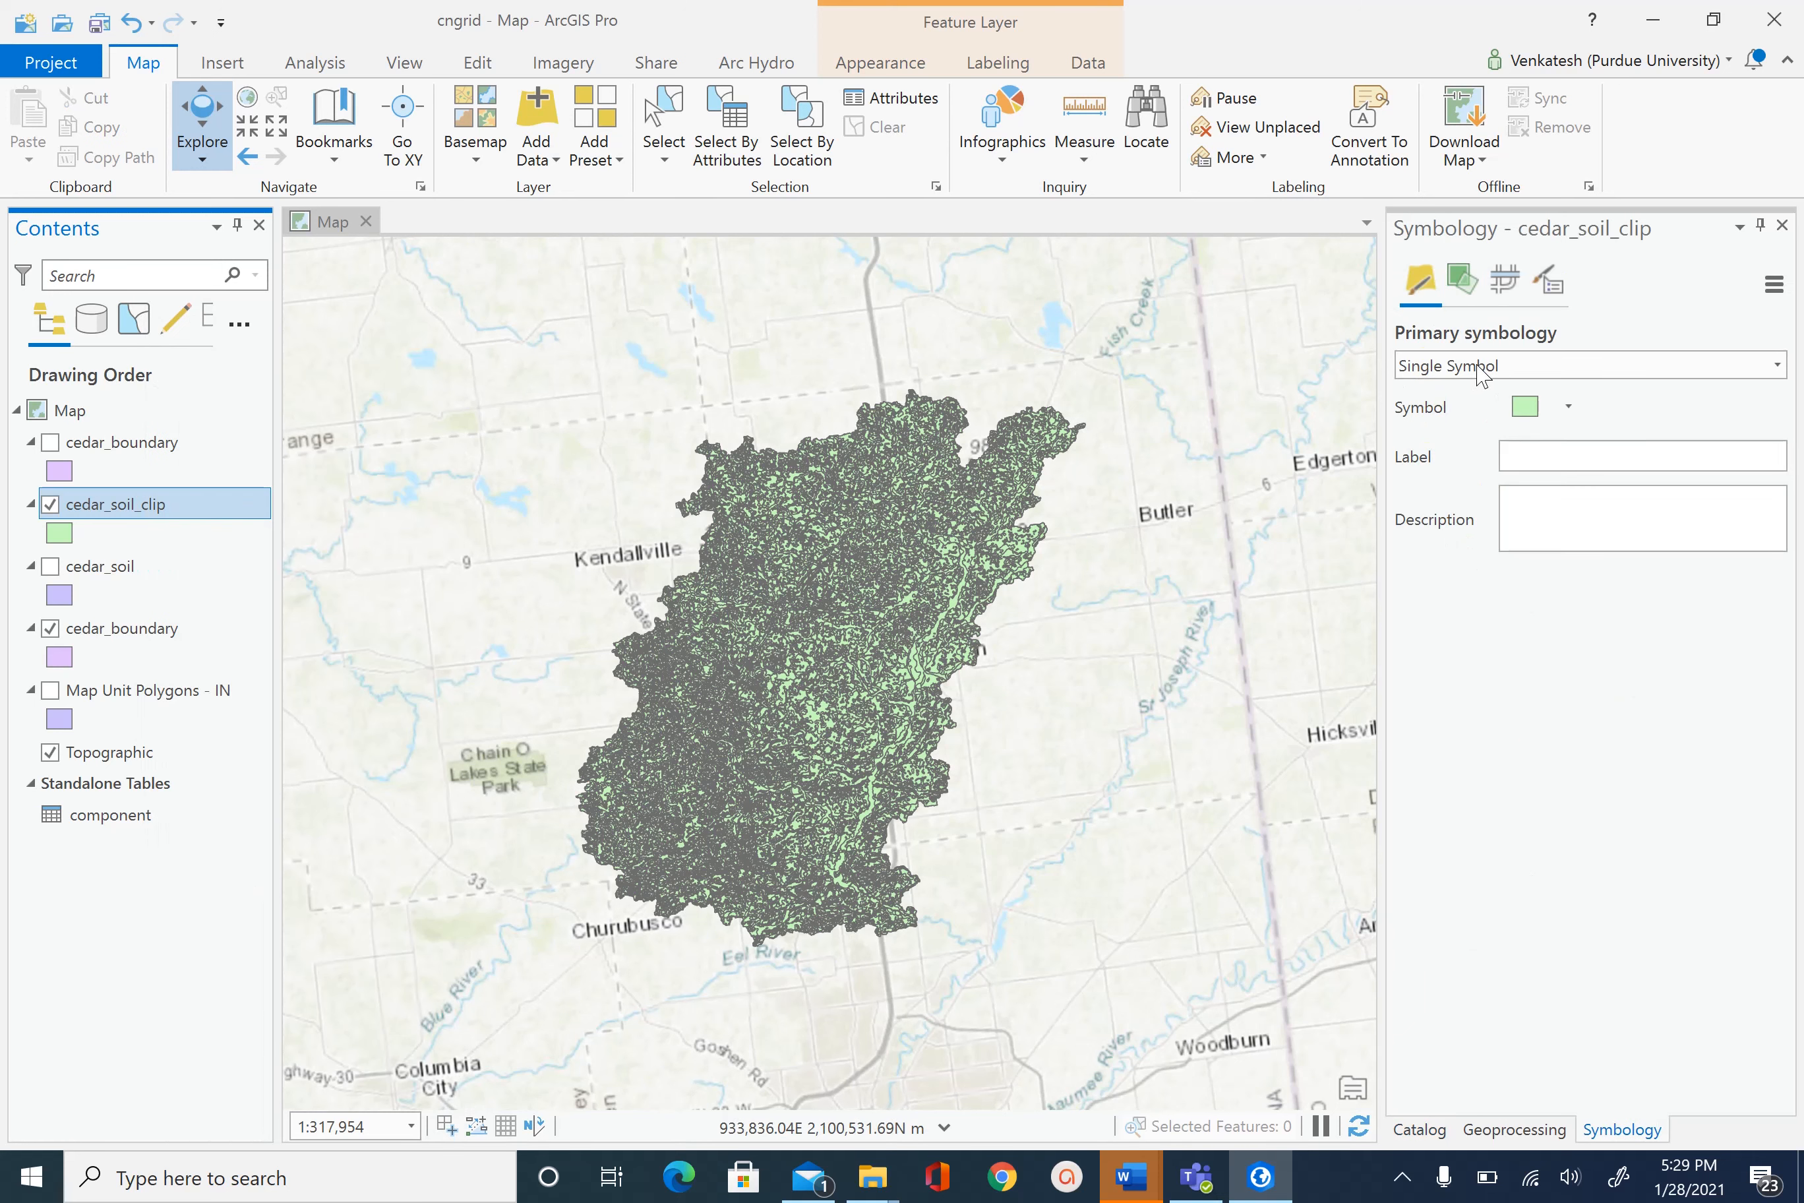
- Symbolize cedar_soil_clip by Unique Values on SoilCode and zoom to inspect the eight classes
{"action": "left_click", "coordinate": [1777, 365]}
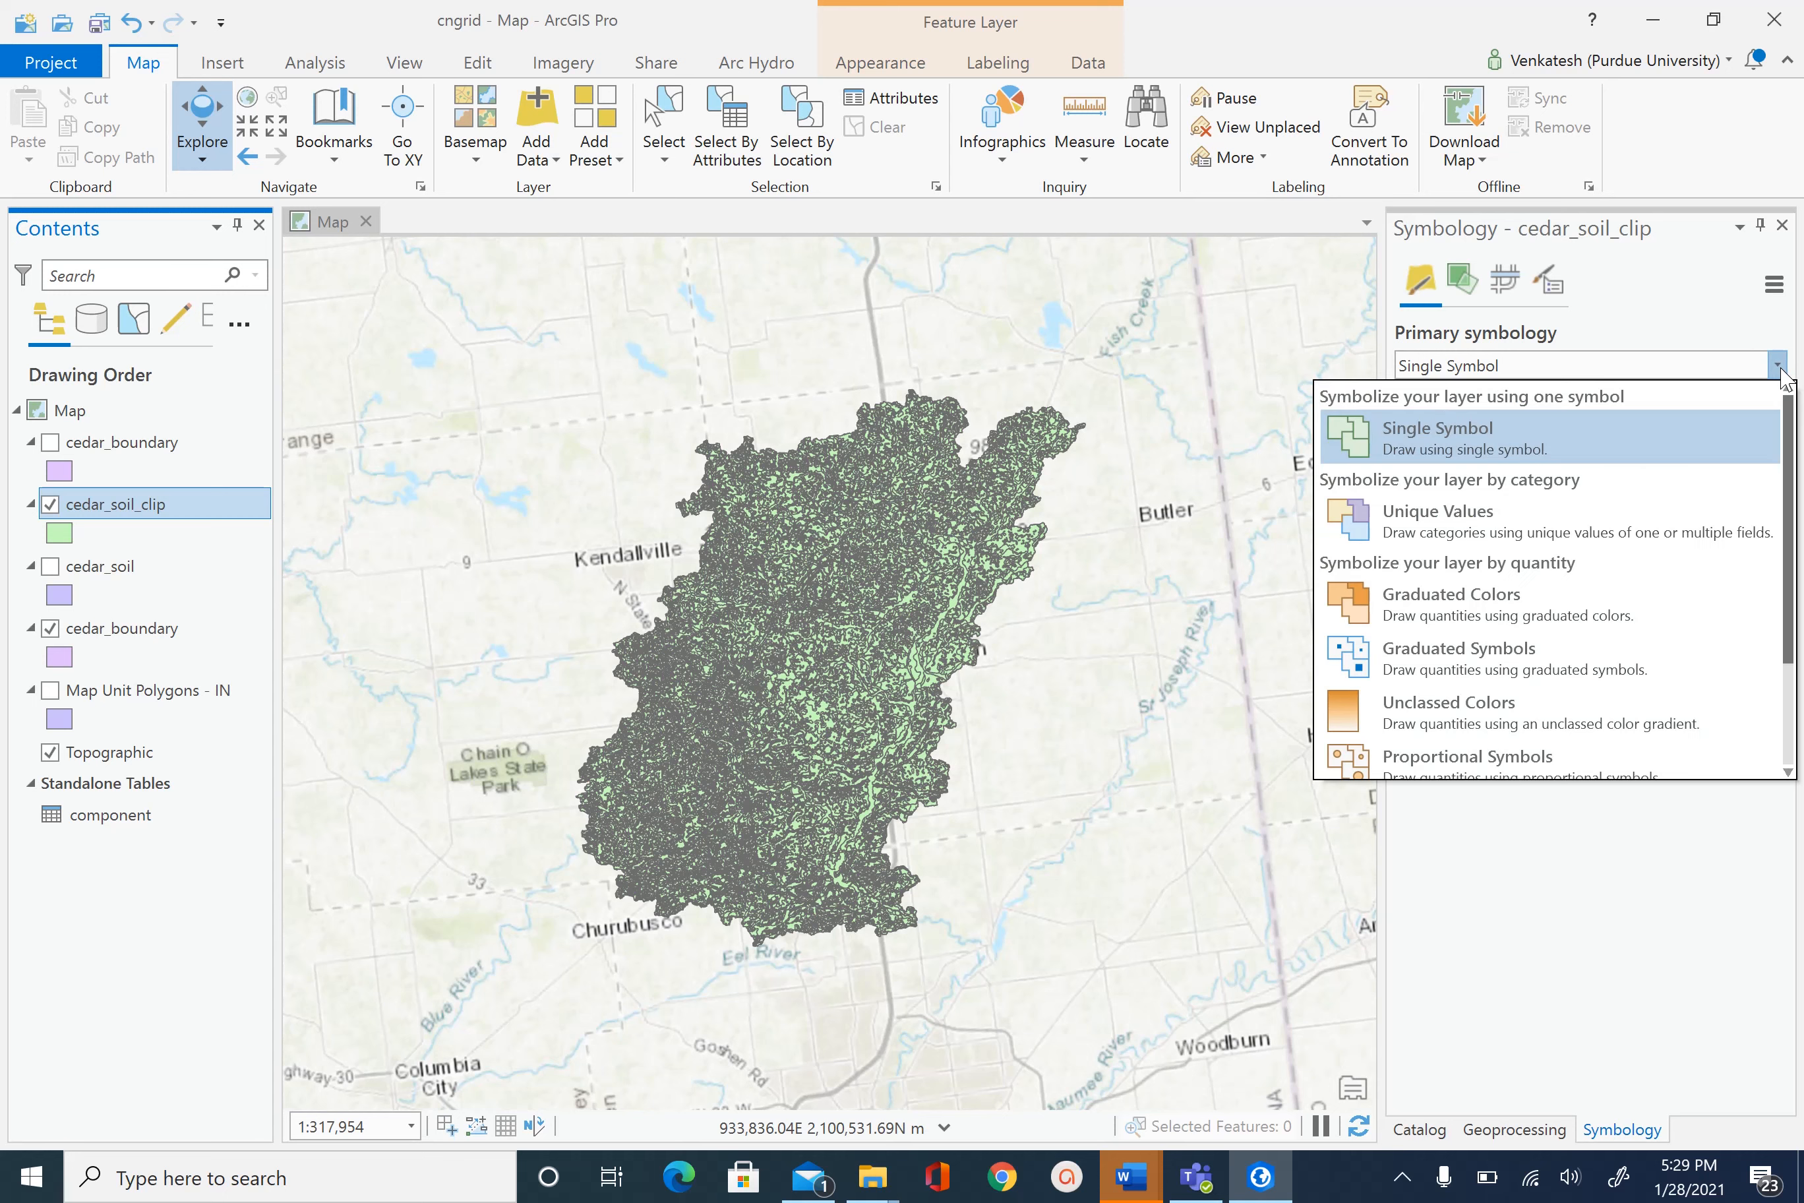
{"action": "left_click", "coordinate": [1496, 506]}
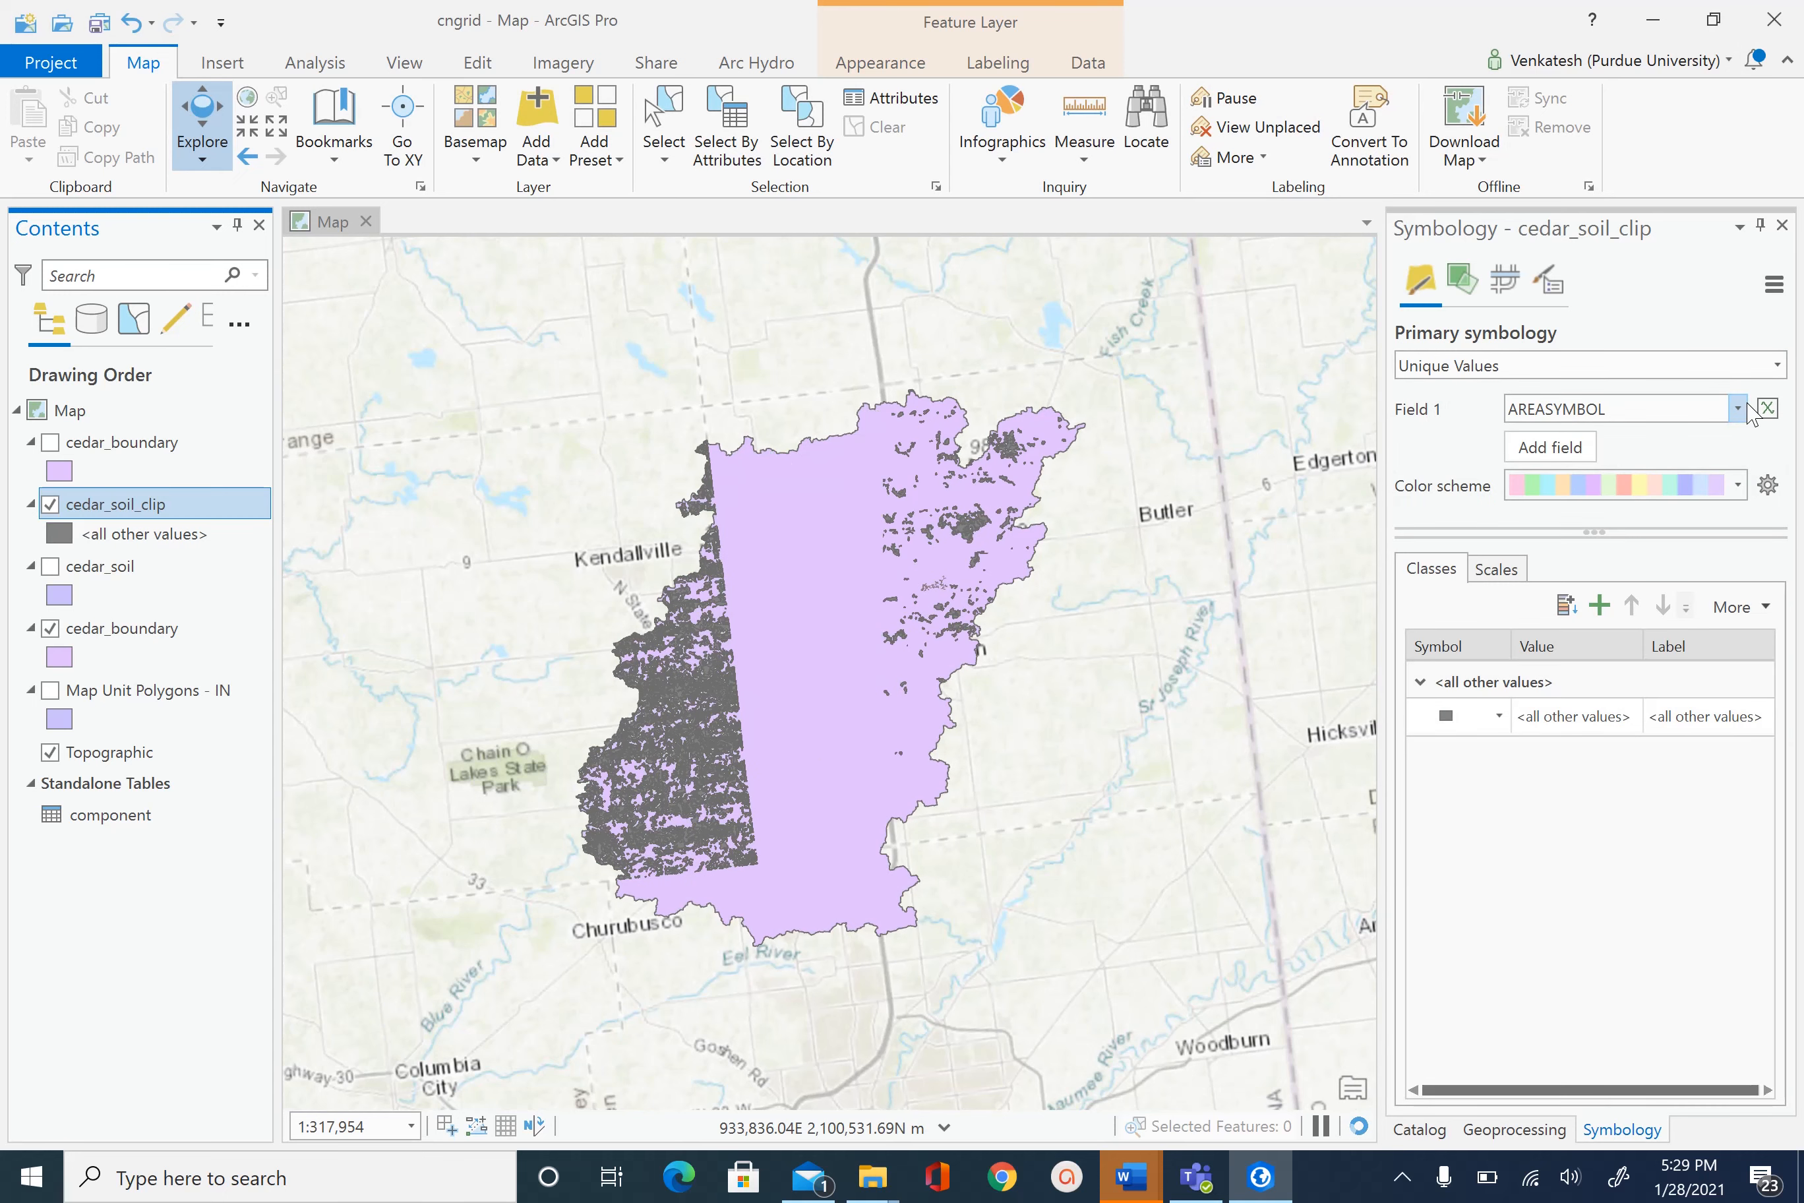
{"action": "left_click", "coordinate": [1737, 412]}
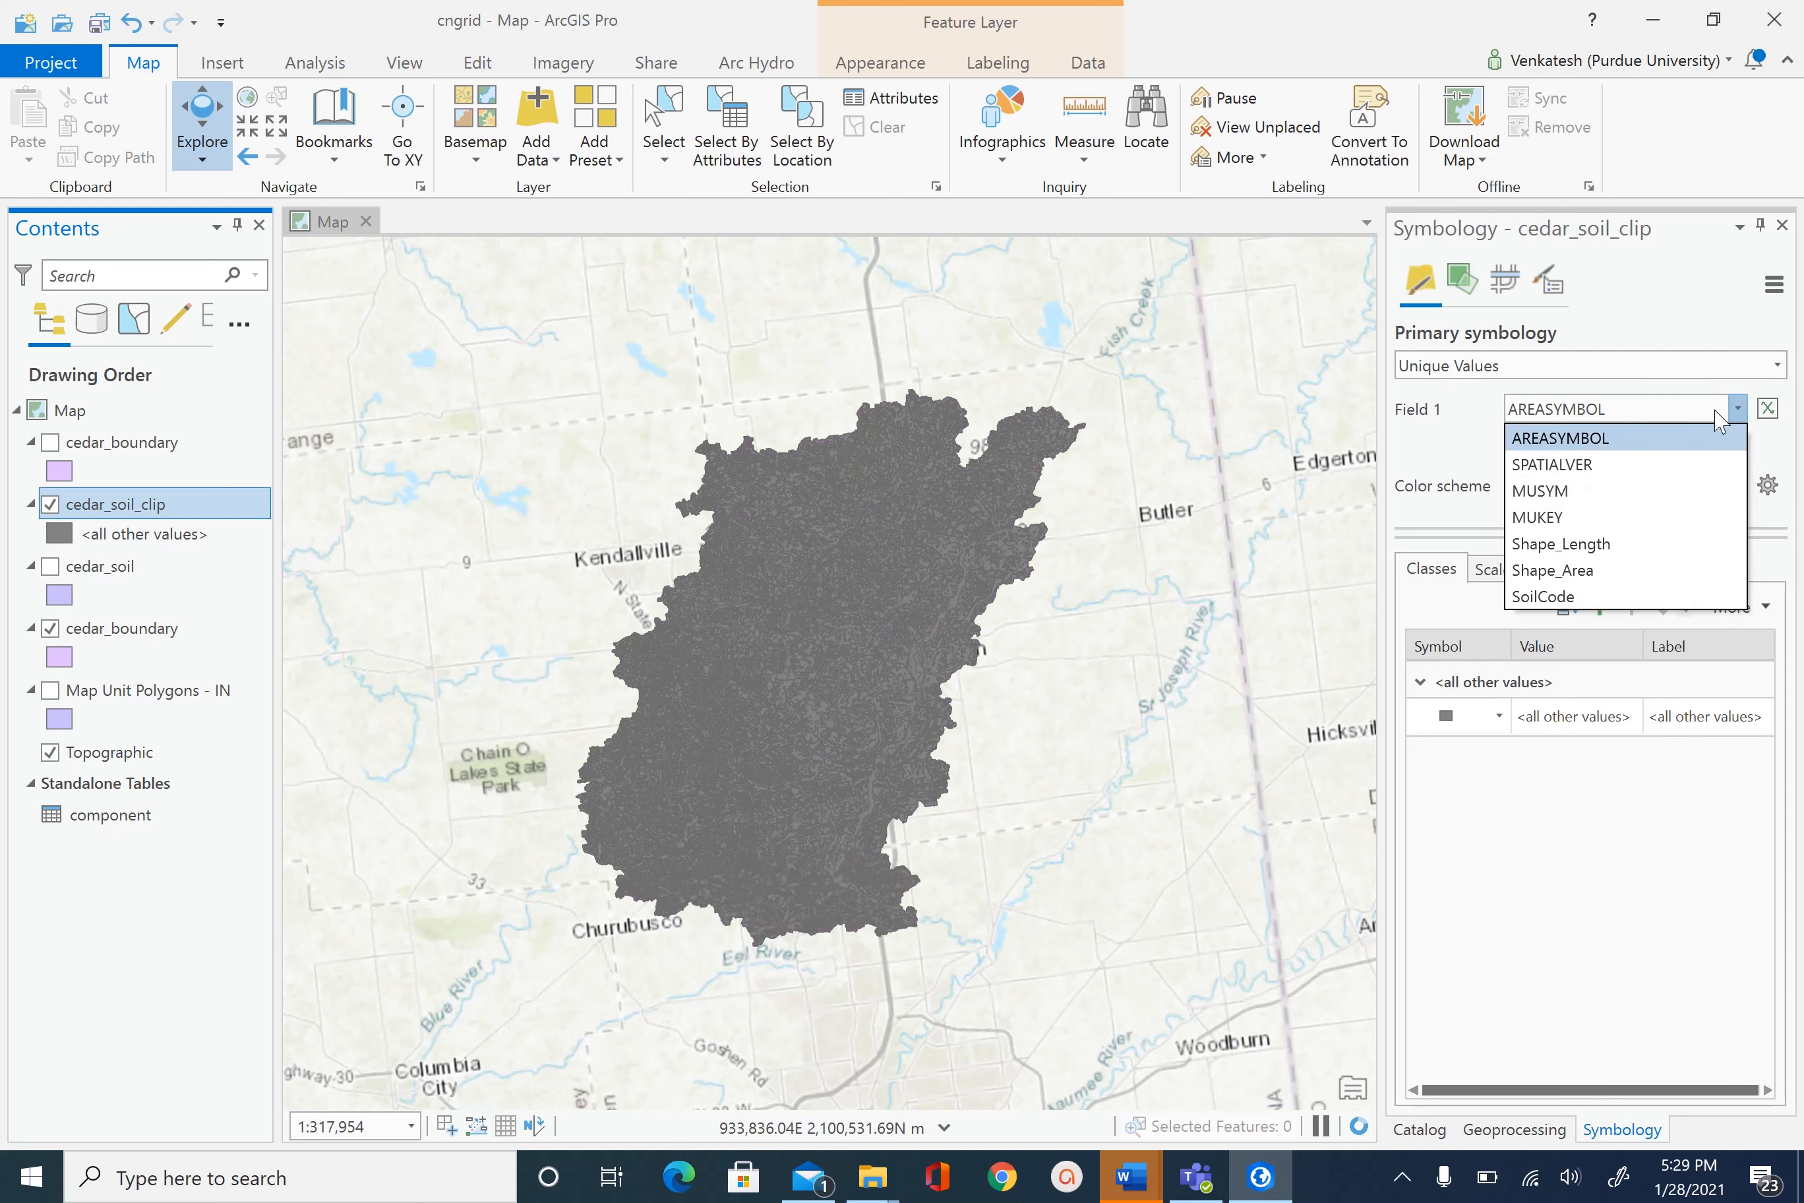
{"action": "left_click", "coordinate": [1563, 598]}
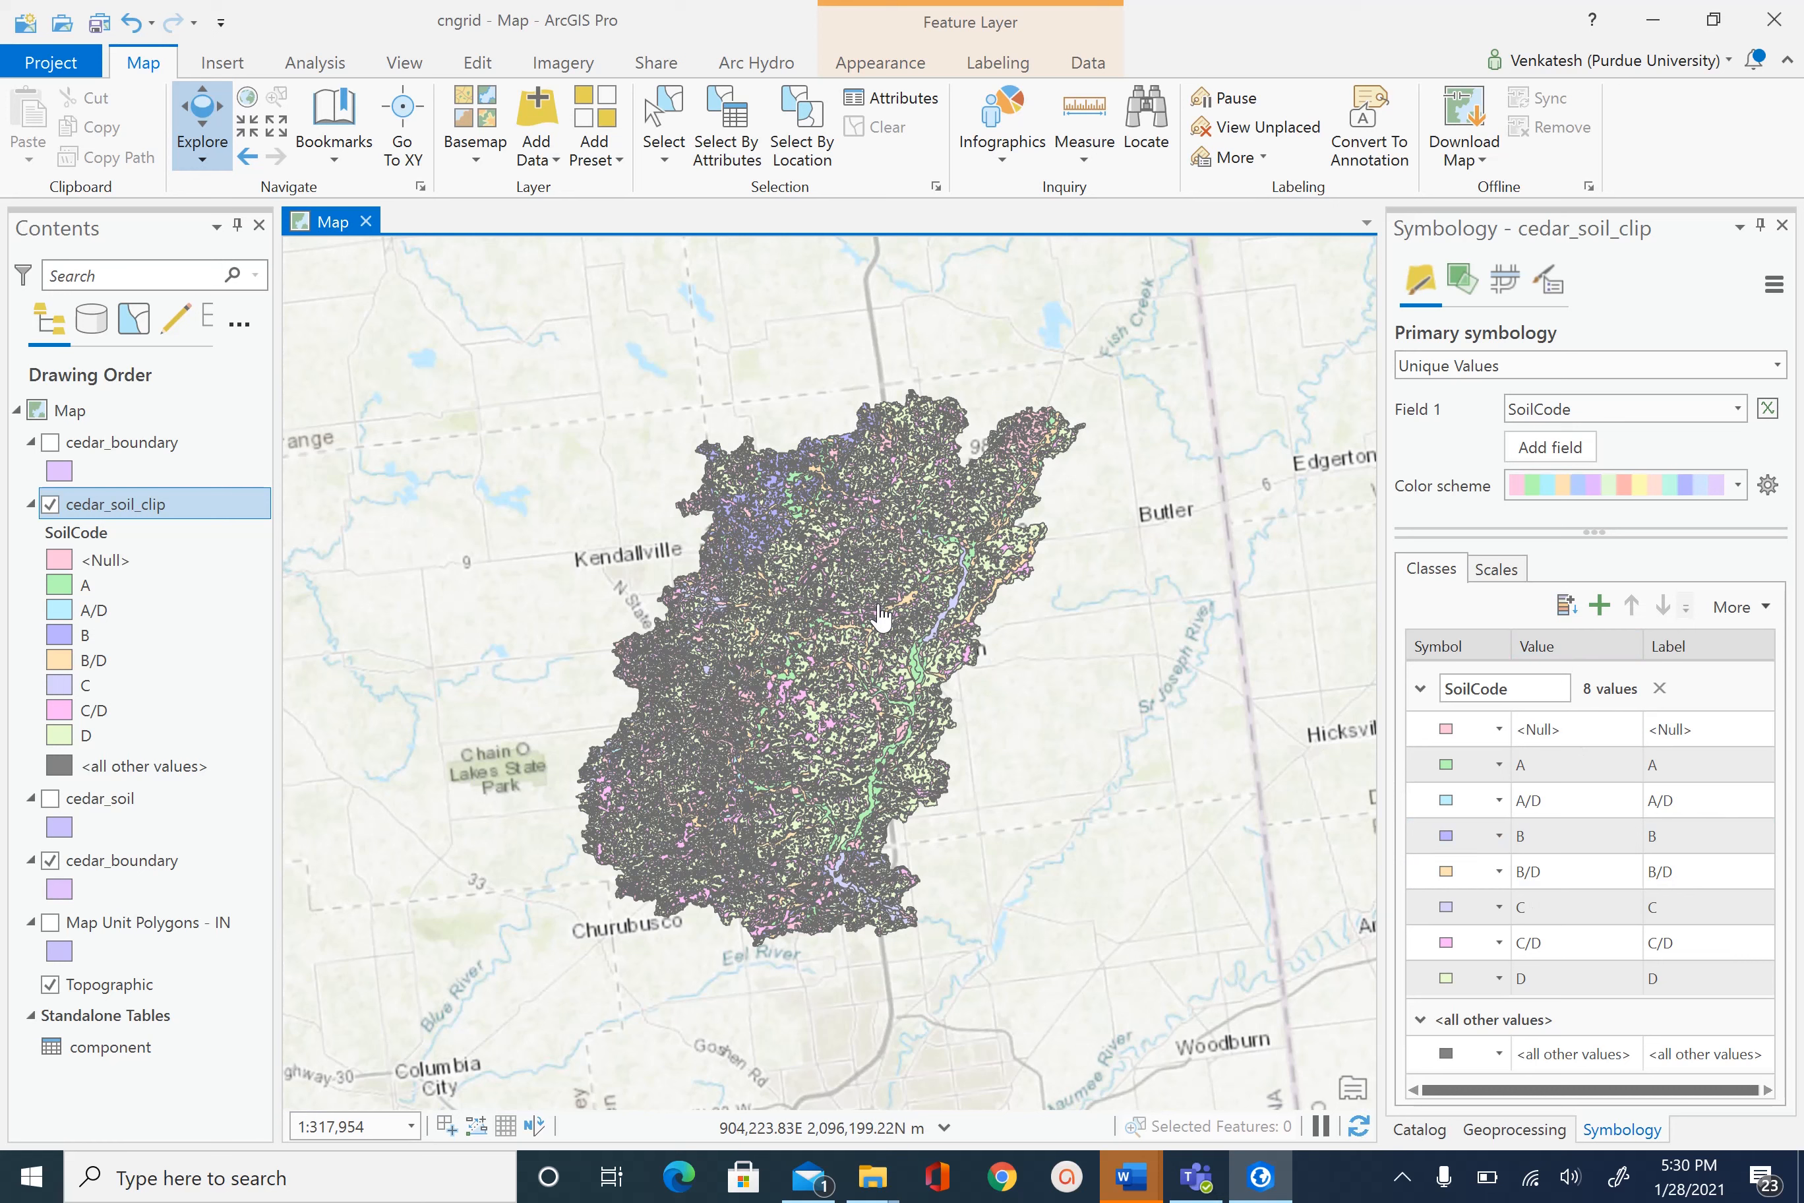
{"action": "scroll", "coordinate": [880, 618], "scroll_direction": "up", "scroll_amount": 3}
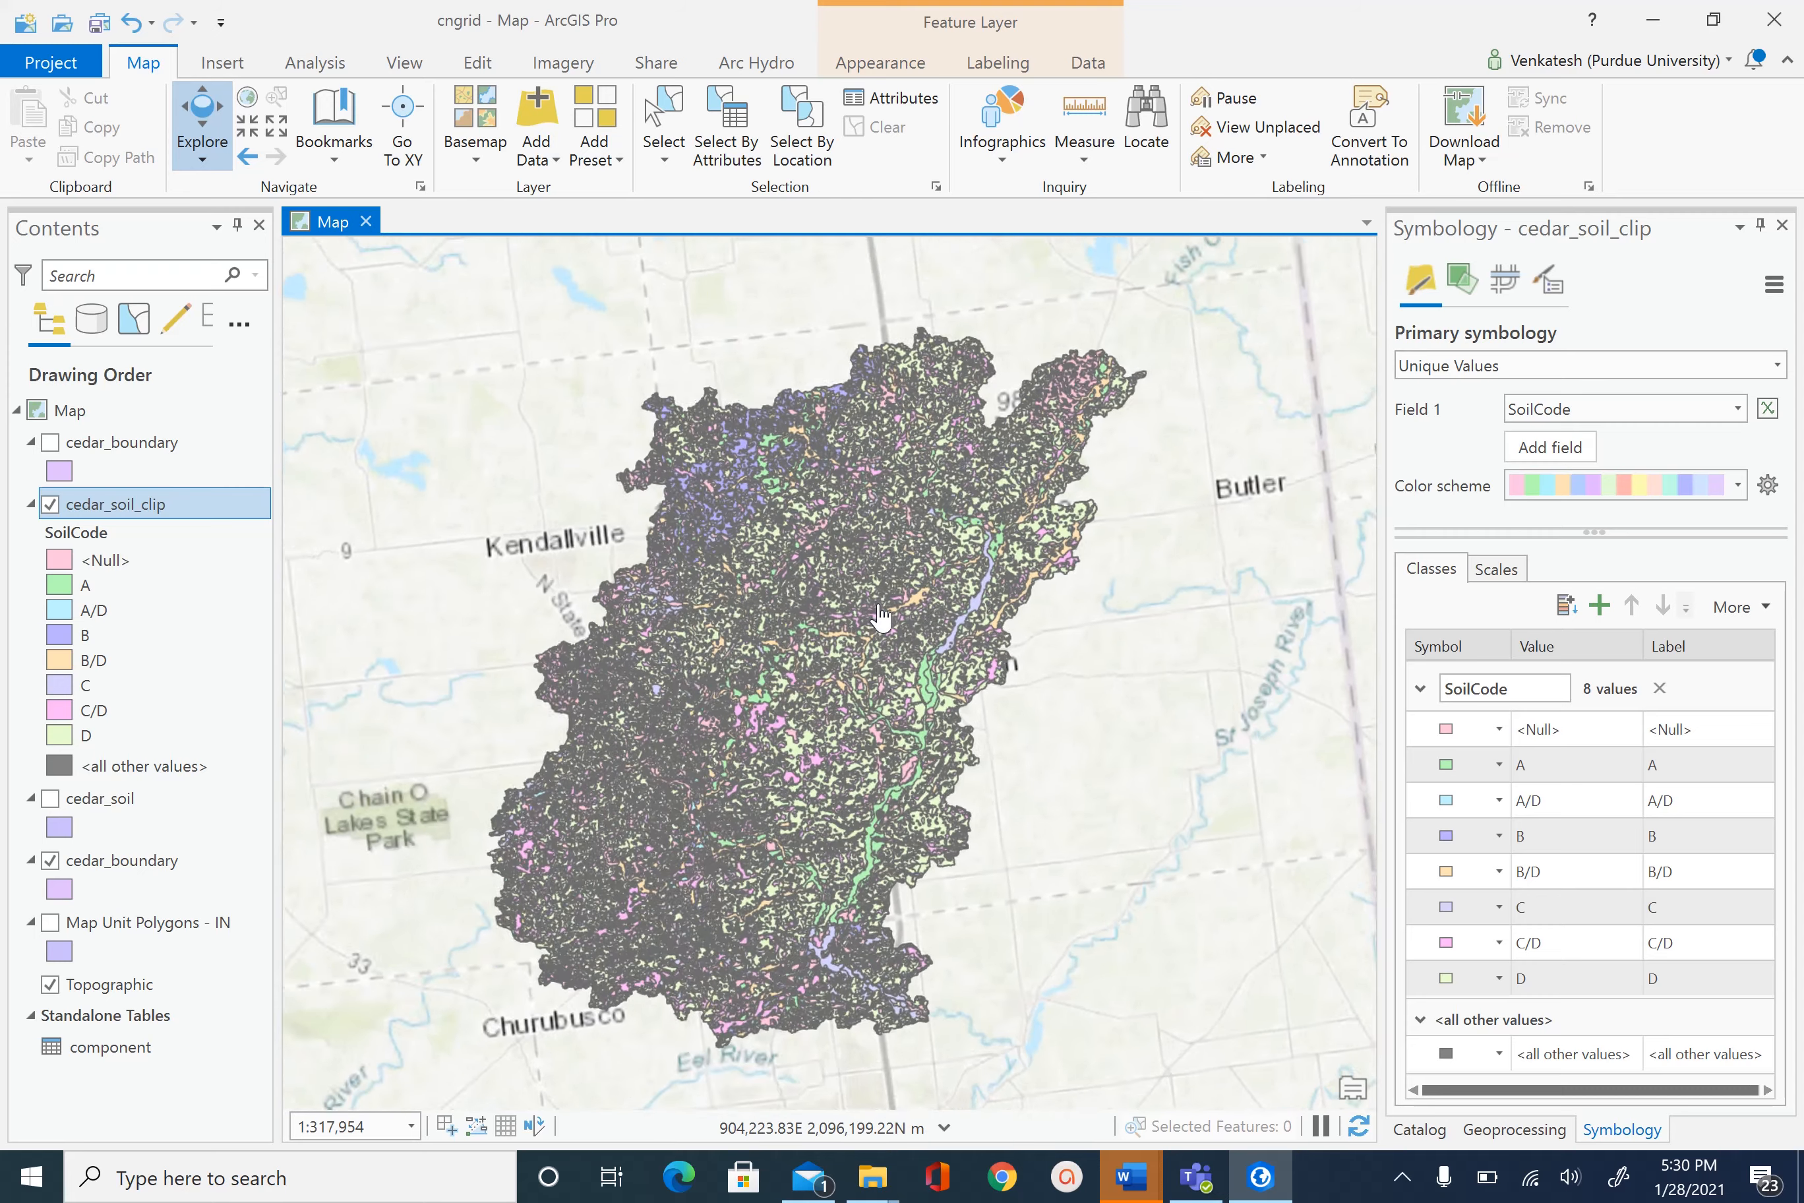
{"action": "scroll", "coordinate": [880, 617], "scroll_direction": "up", "scroll_amount": 3}
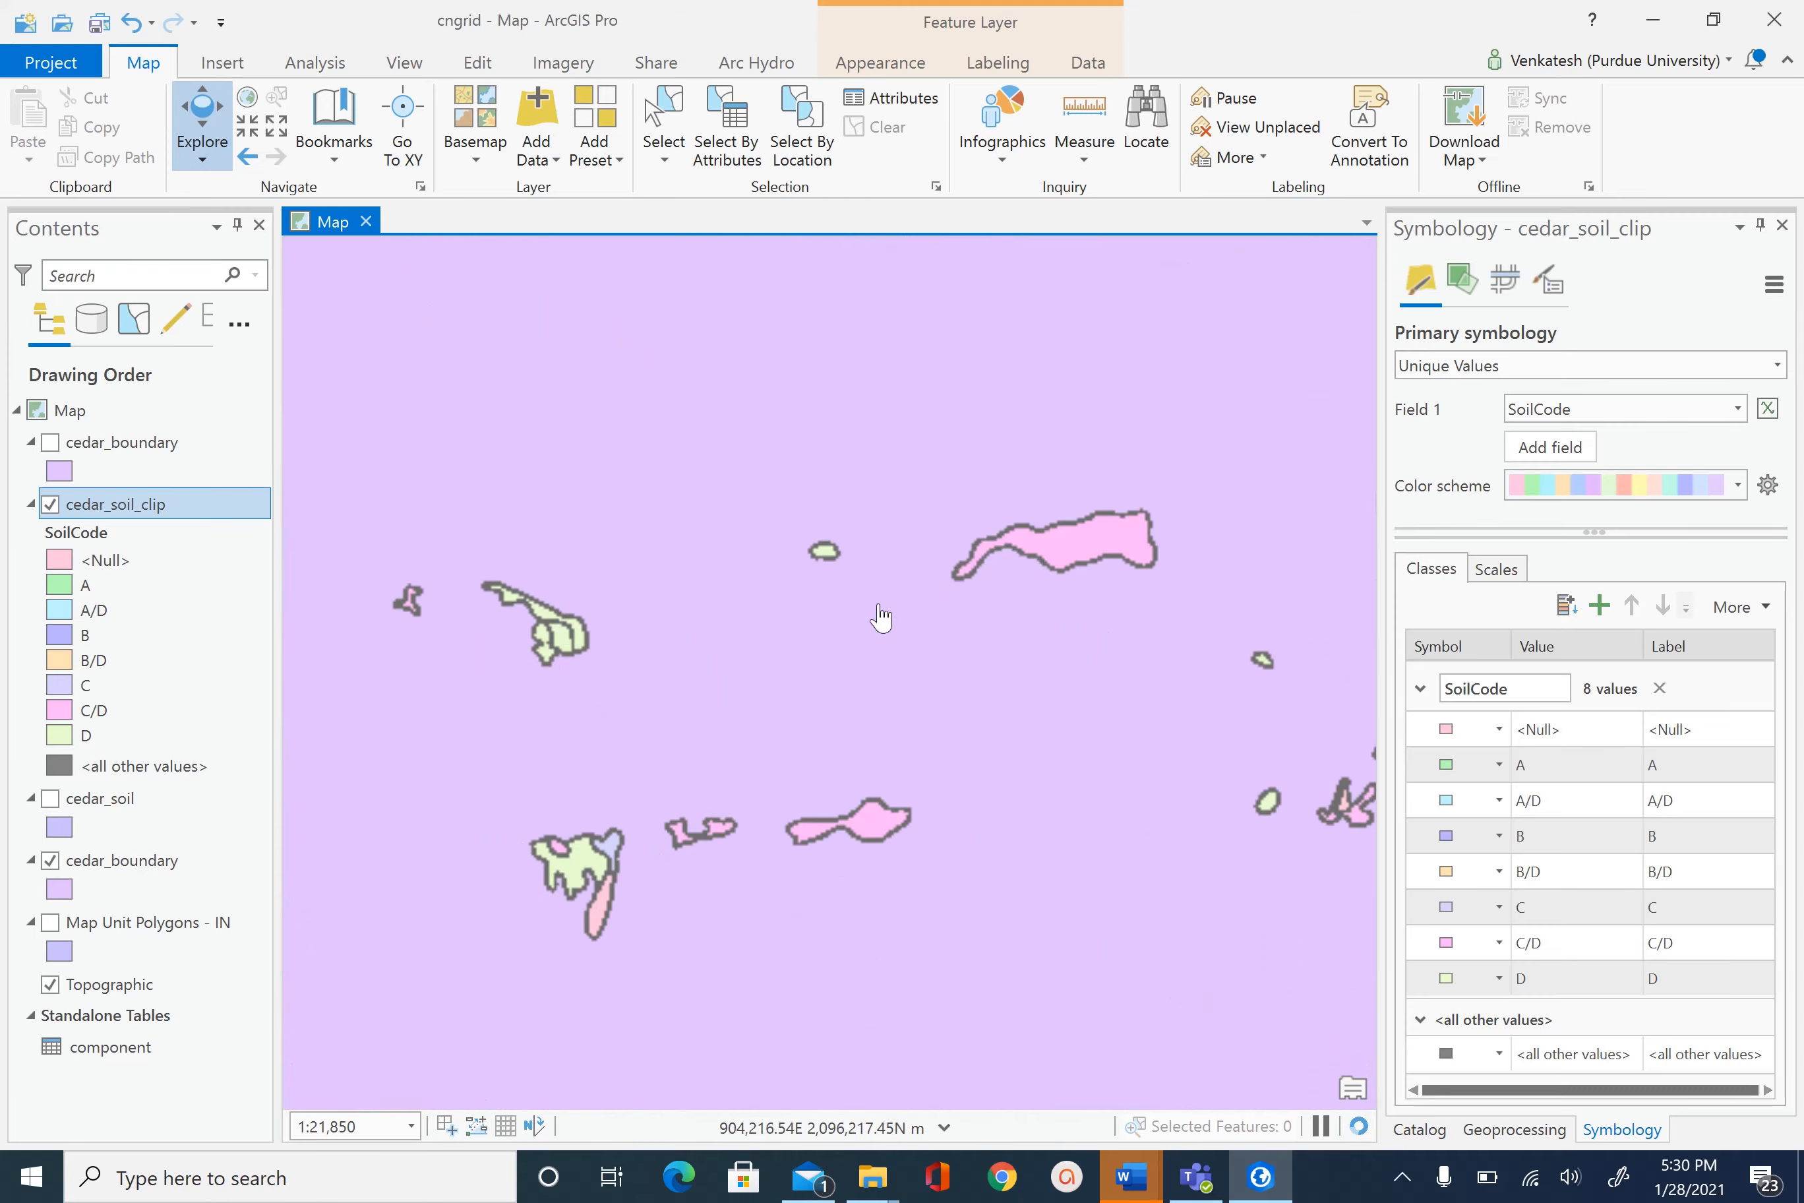
{"action": "scroll", "coordinate": [880, 617], "scroll_direction": "down", "scroll_amount": 2}
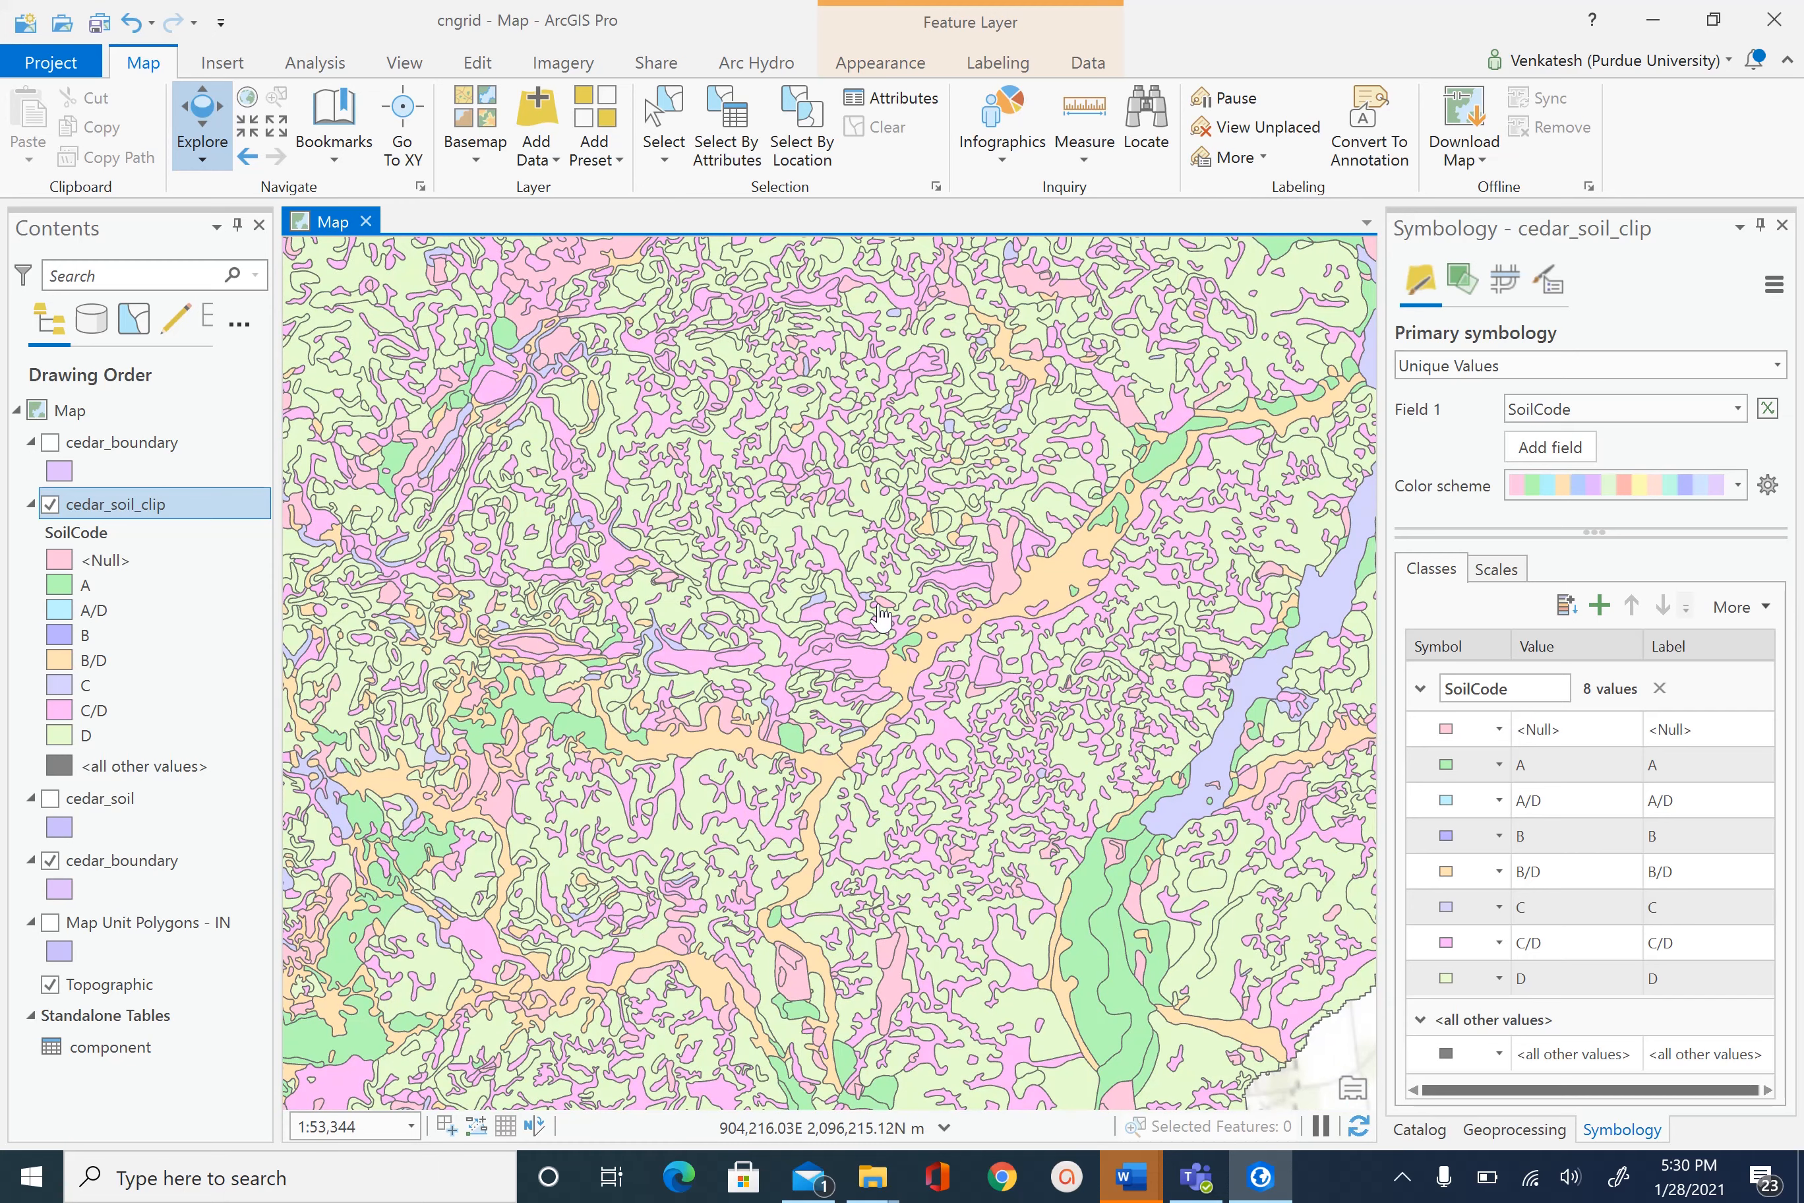
{"action": "scroll", "coordinate": [880, 617], "scroll_direction": "down", "scroll_amount": 1}
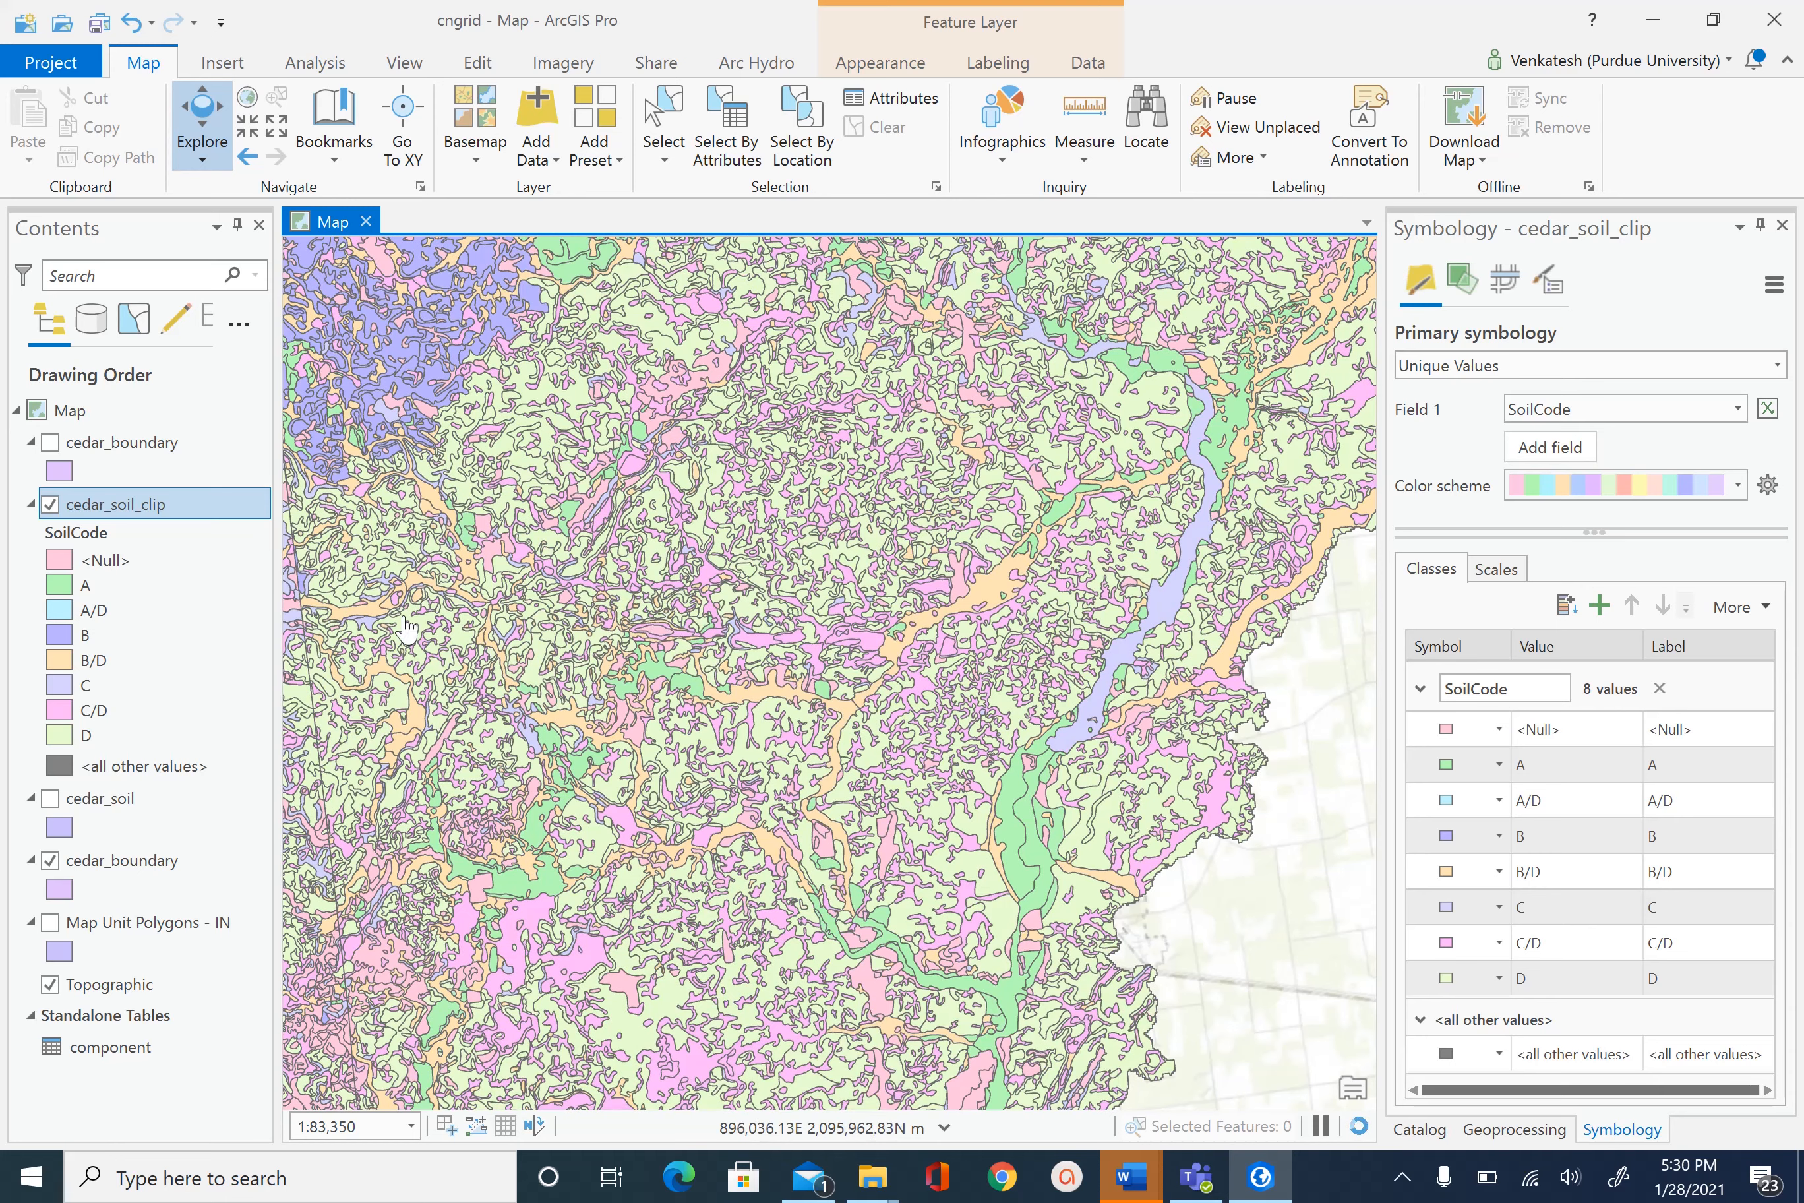
- Set the outline color to No color for the A and A/D soil classes
{"action": "left_click", "coordinate": [67, 589]}
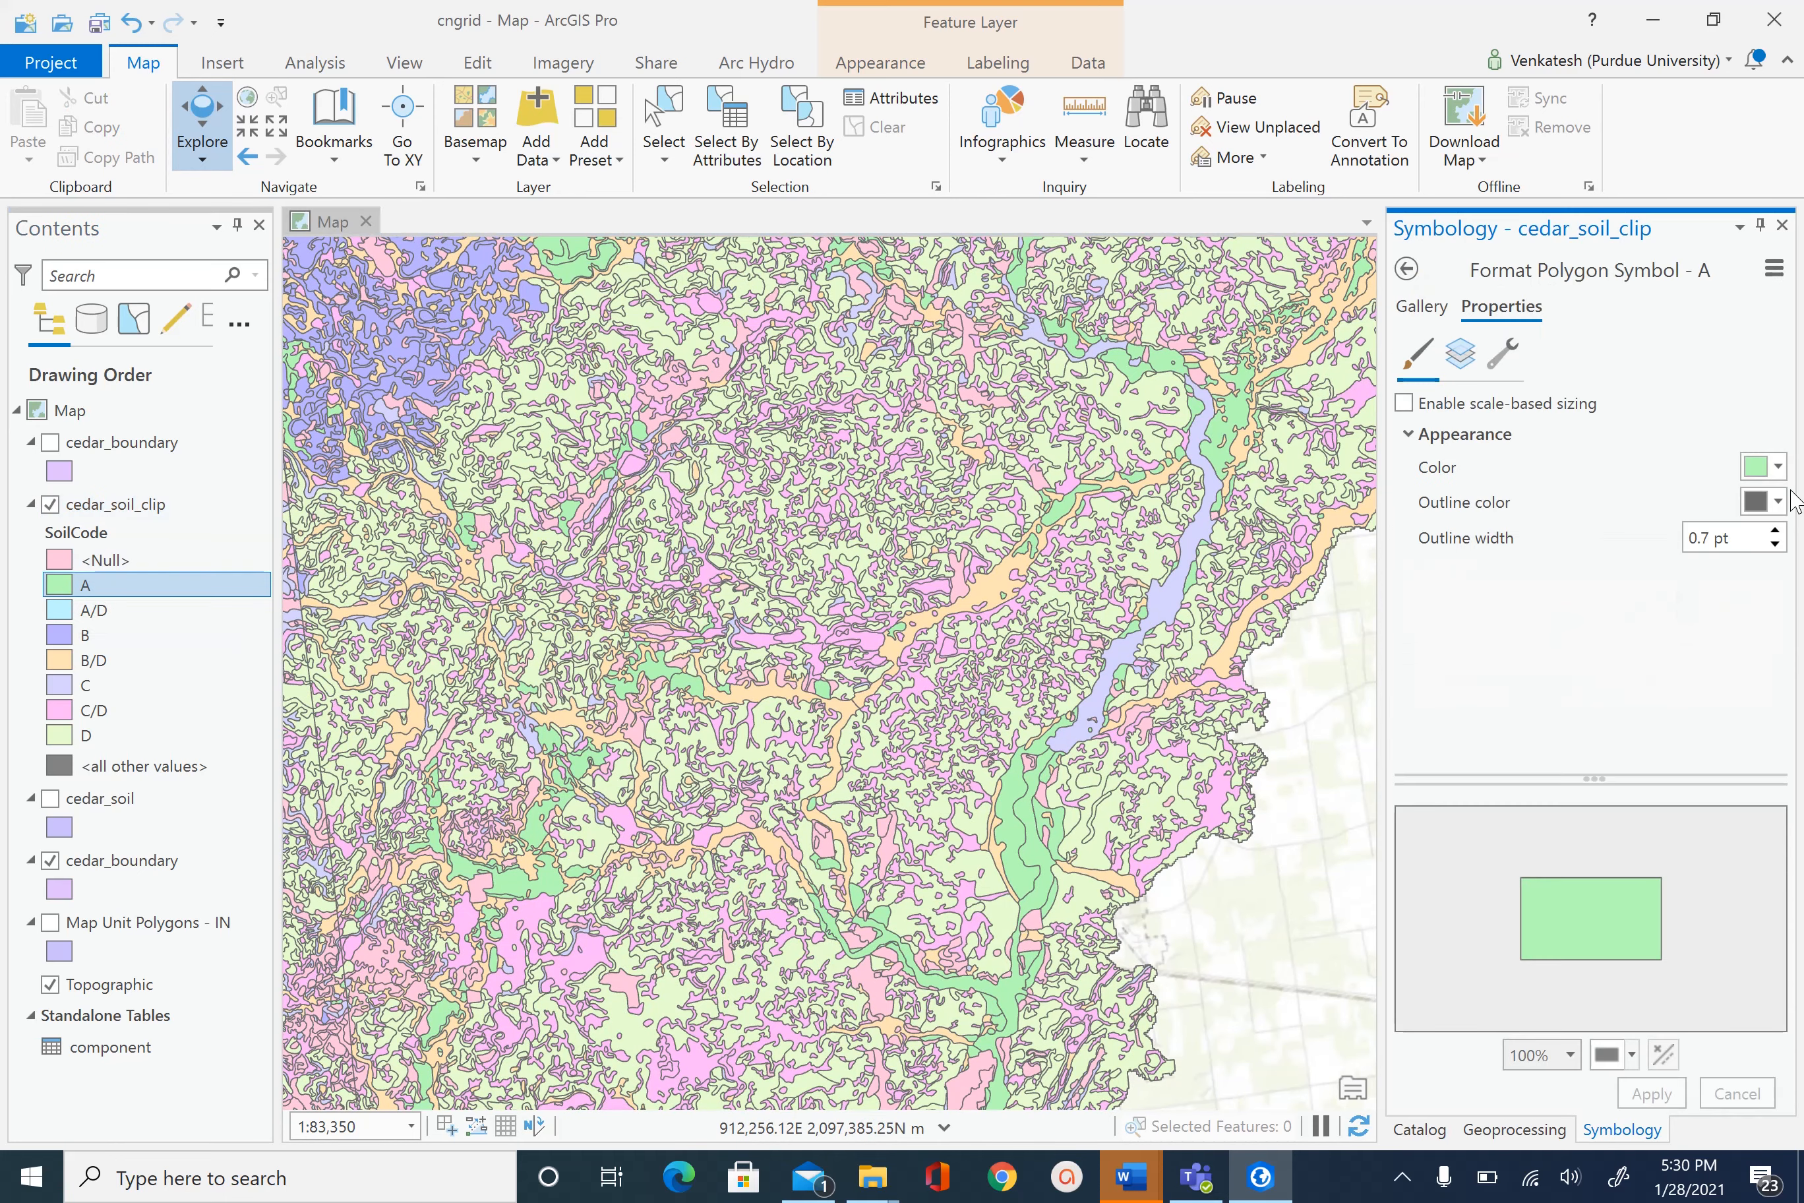
{"action": "left_click", "coordinate": [1778, 503]}
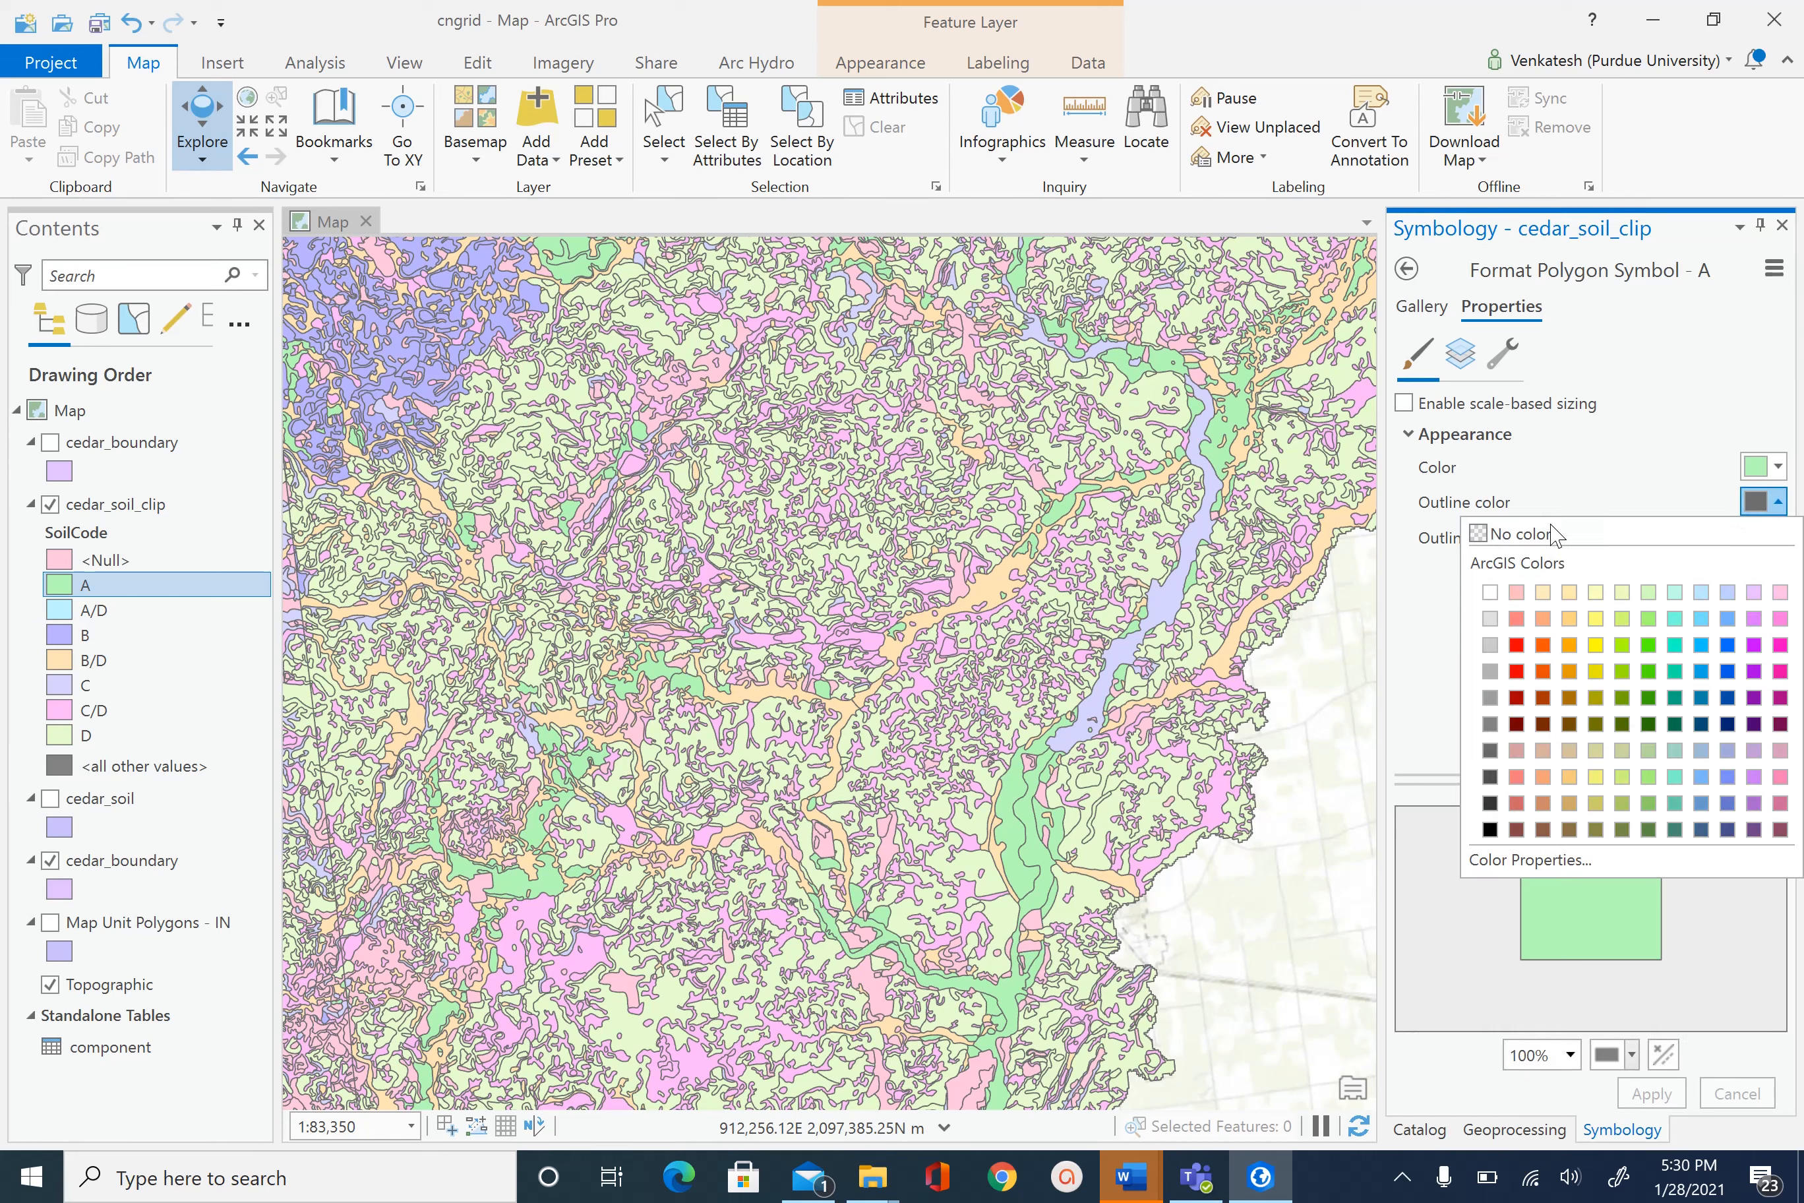
{"action": "left_click", "coordinate": [1526, 535]}
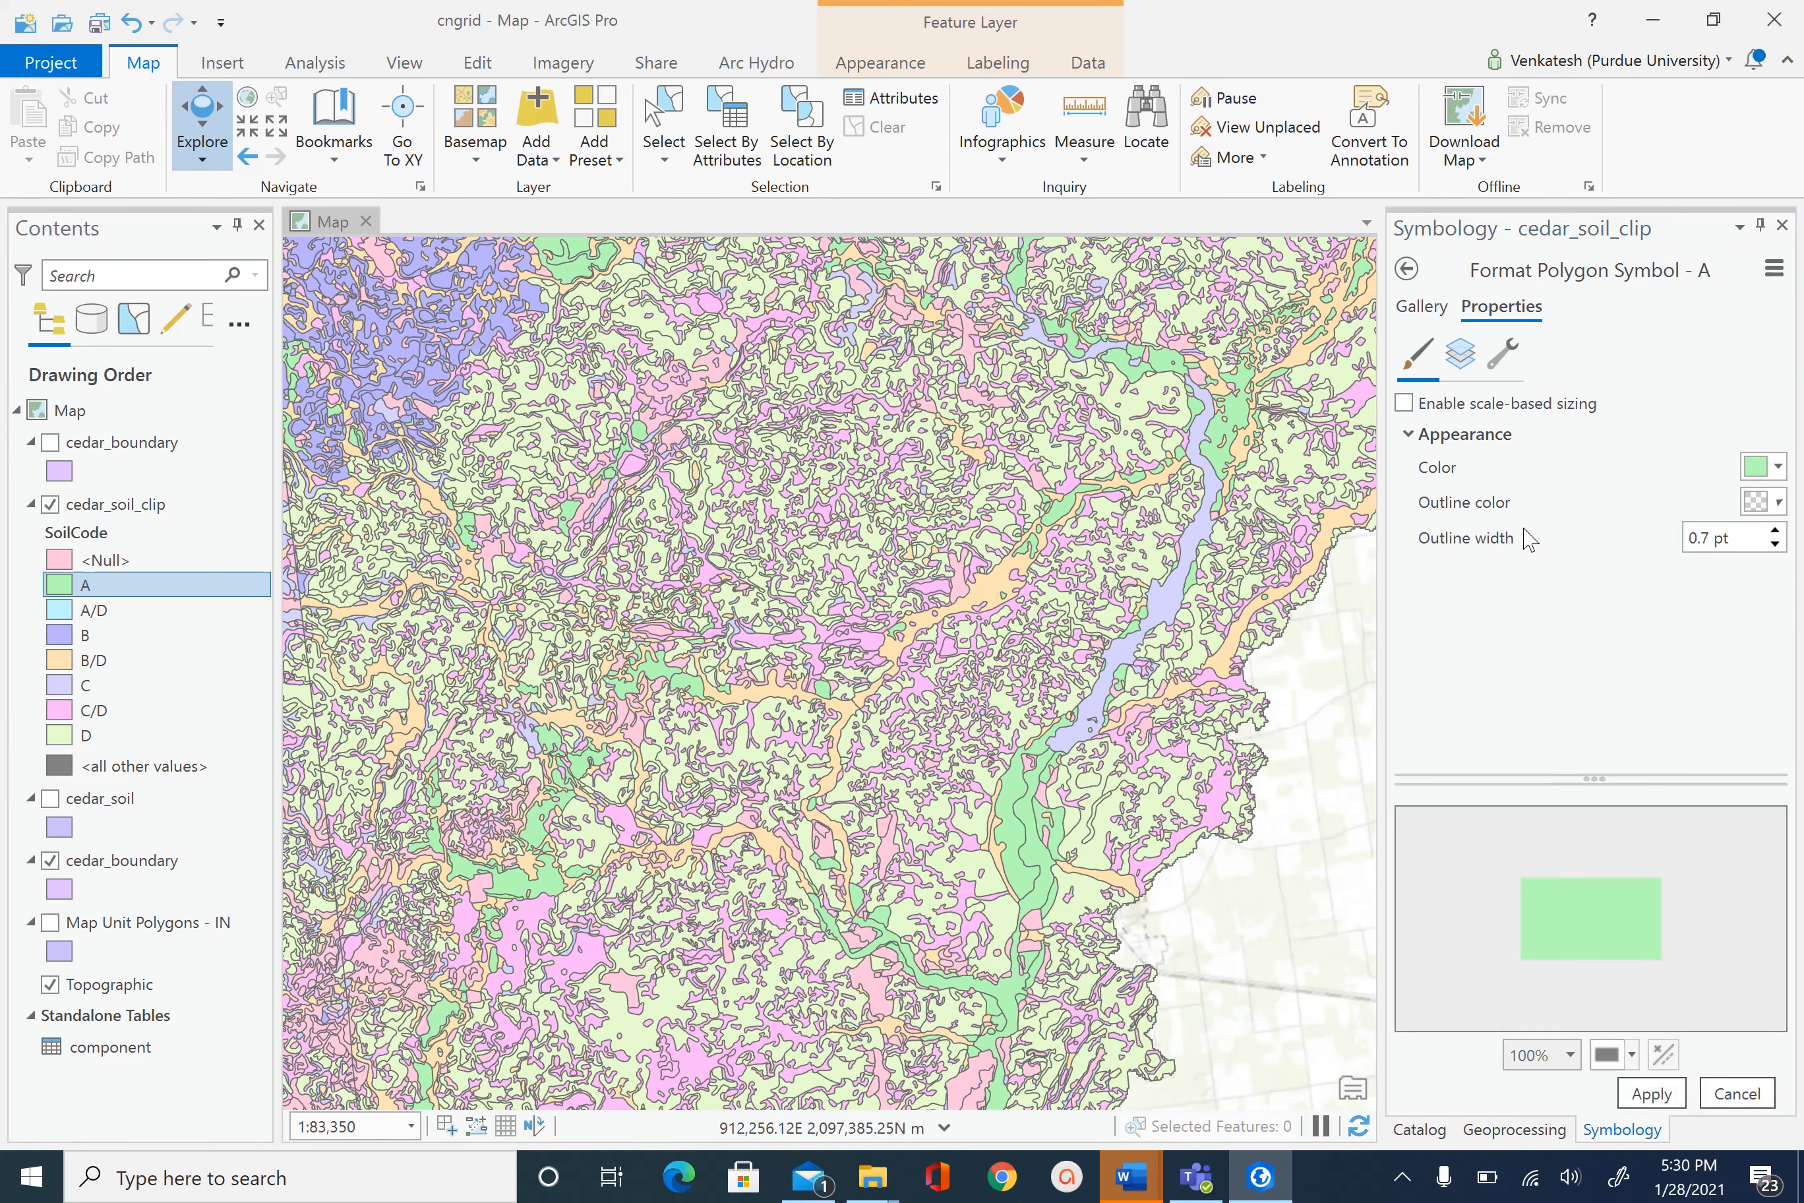
{"action": "left_click", "coordinate": [62, 627]}
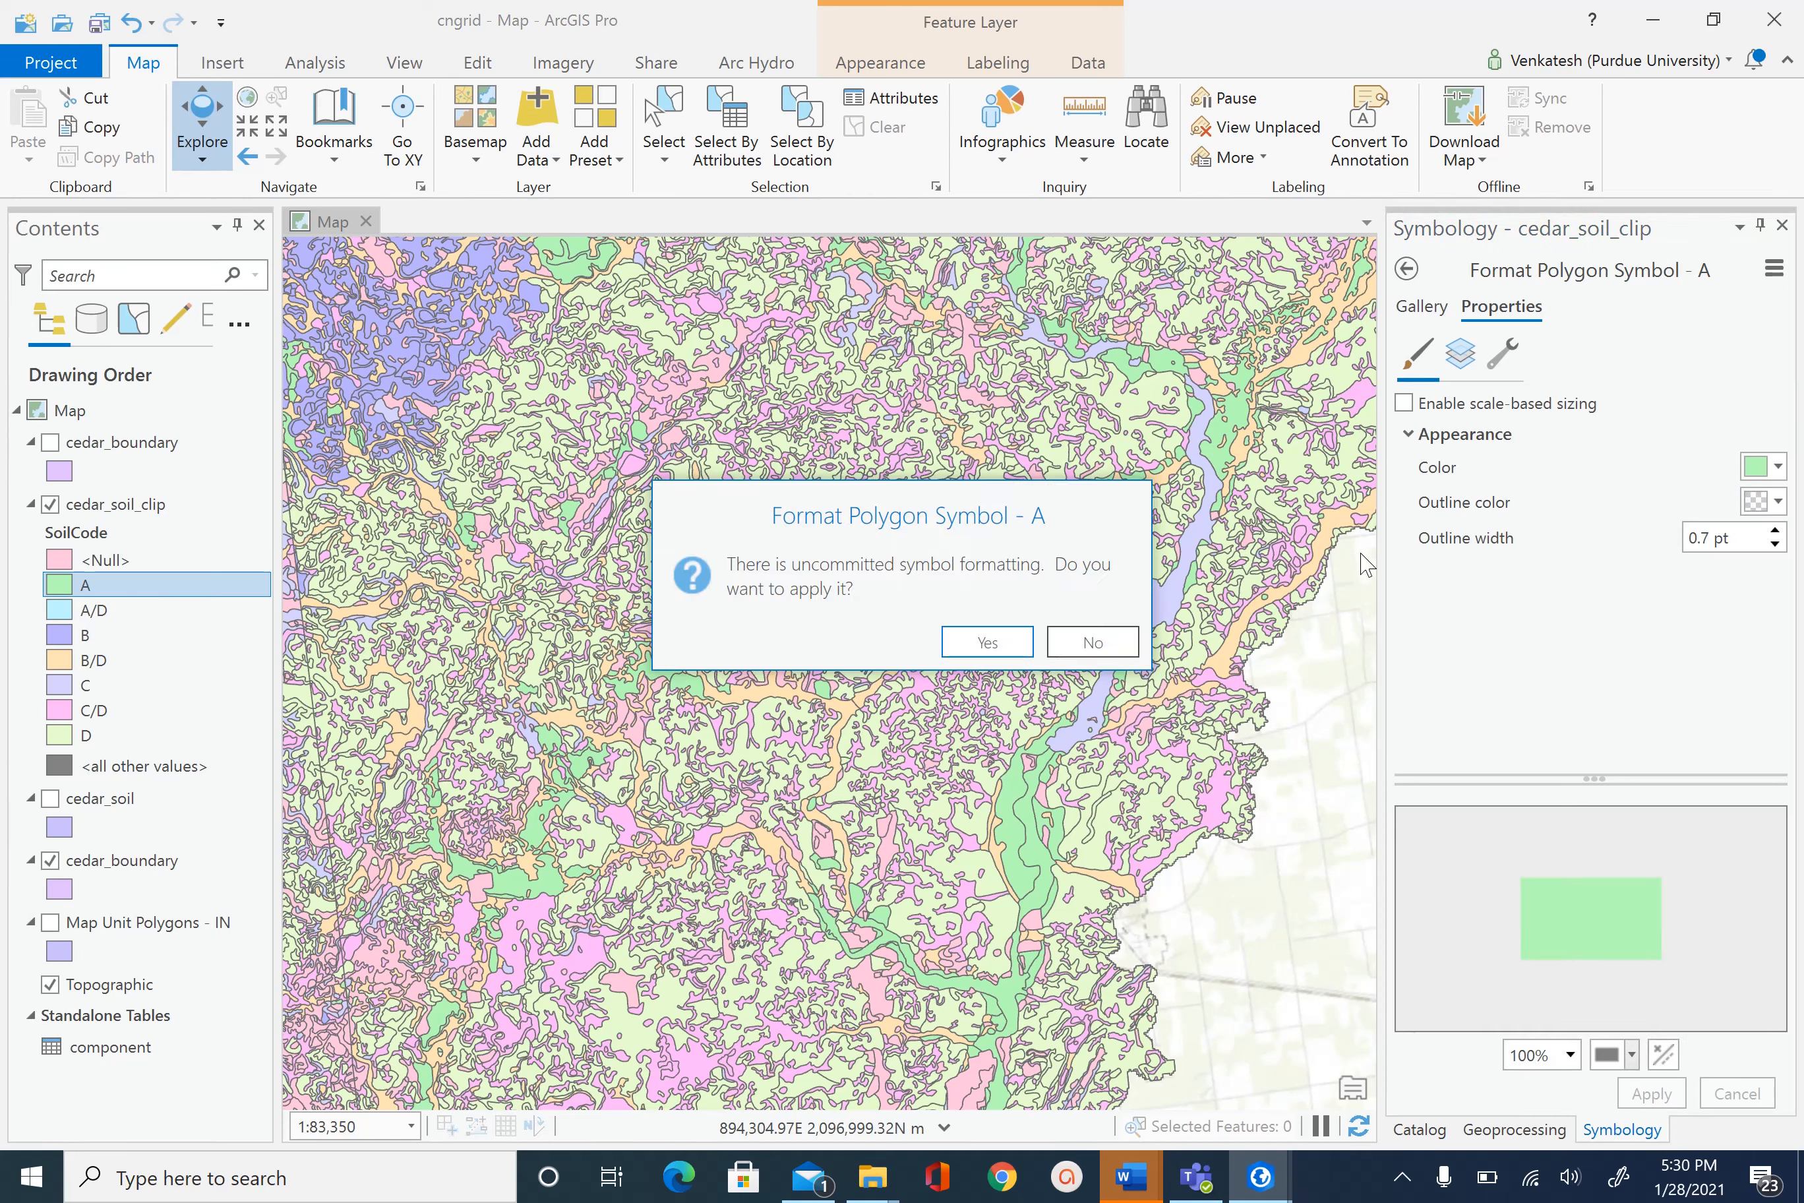
{"action": "left_click", "coordinate": [1014, 650]}
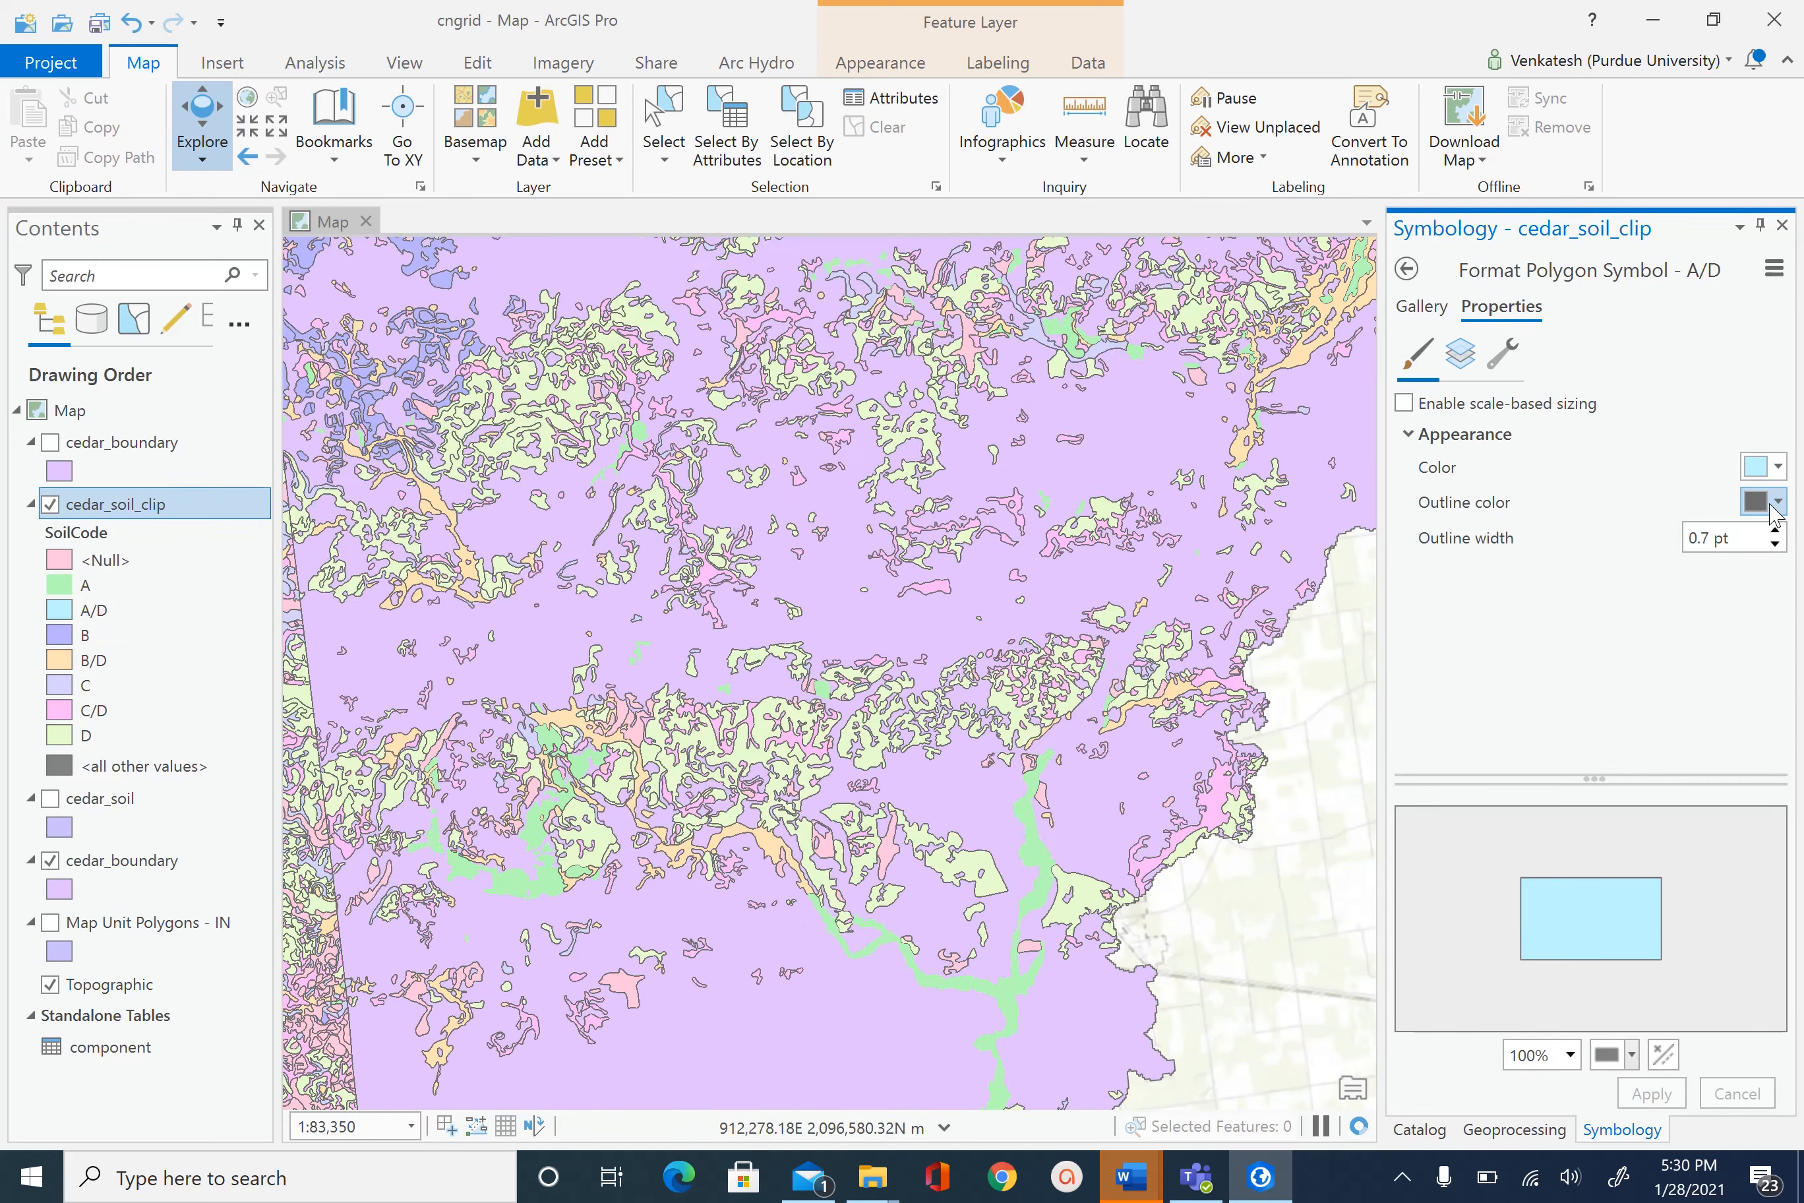
{"action": "left_click", "coordinate": [1776, 502]}
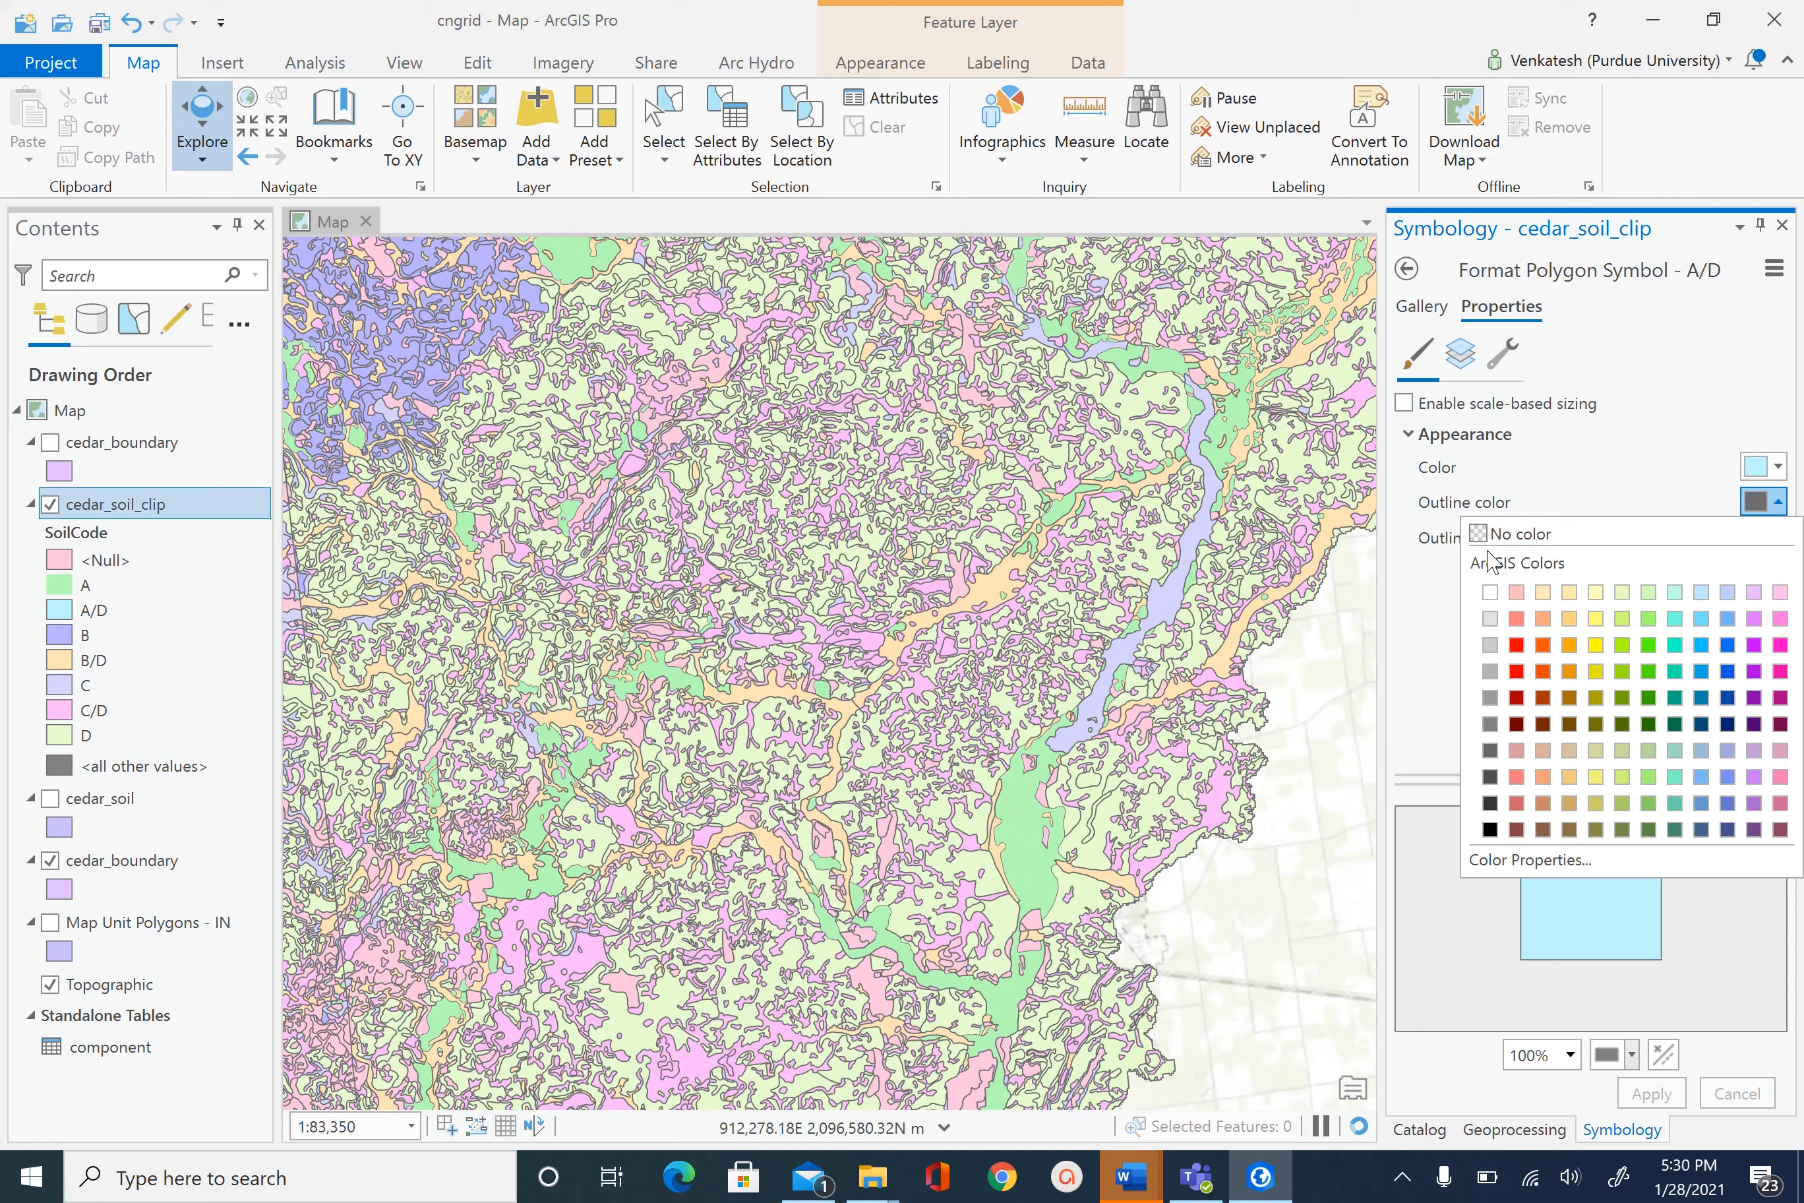
{"action": "left_click", "coordinate": [1510, 534]}
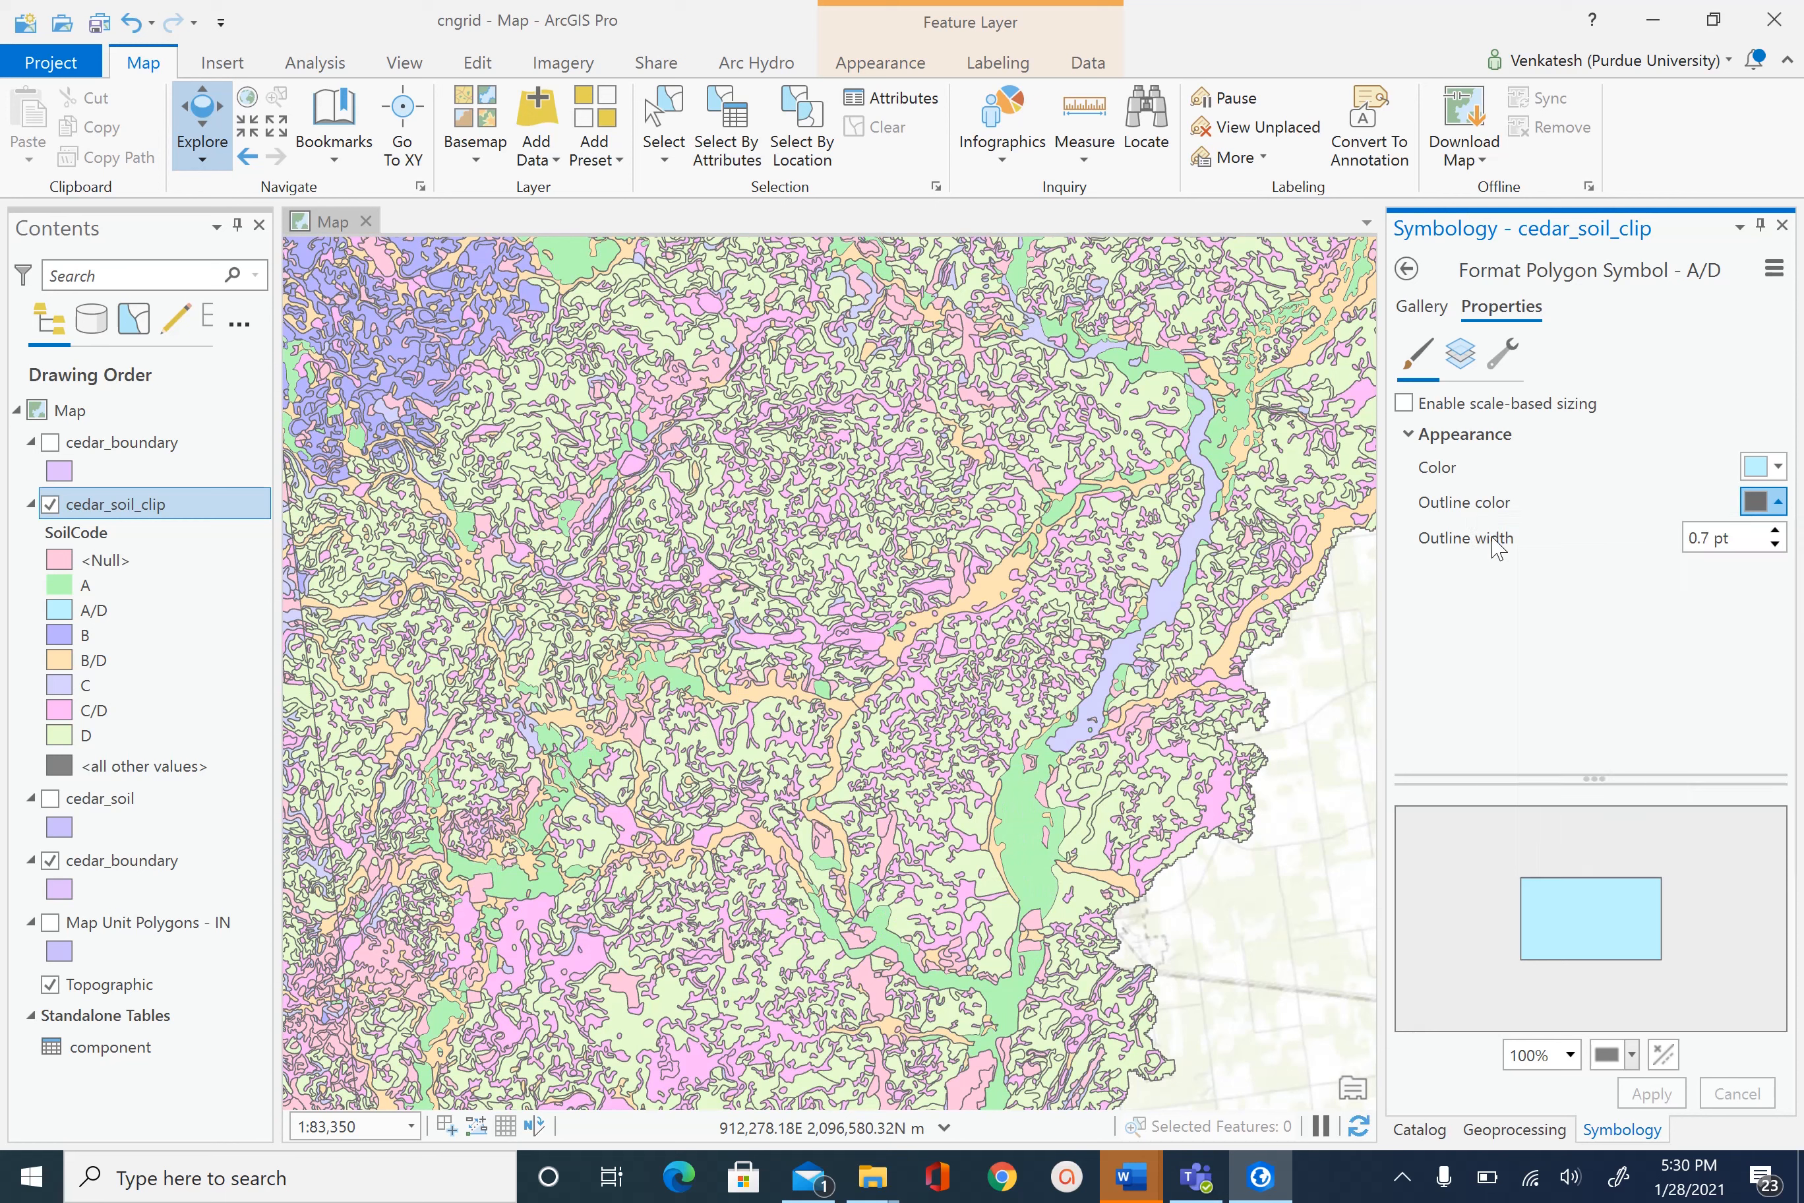
{"action": "left_click", "coordinate": [68, 635]}
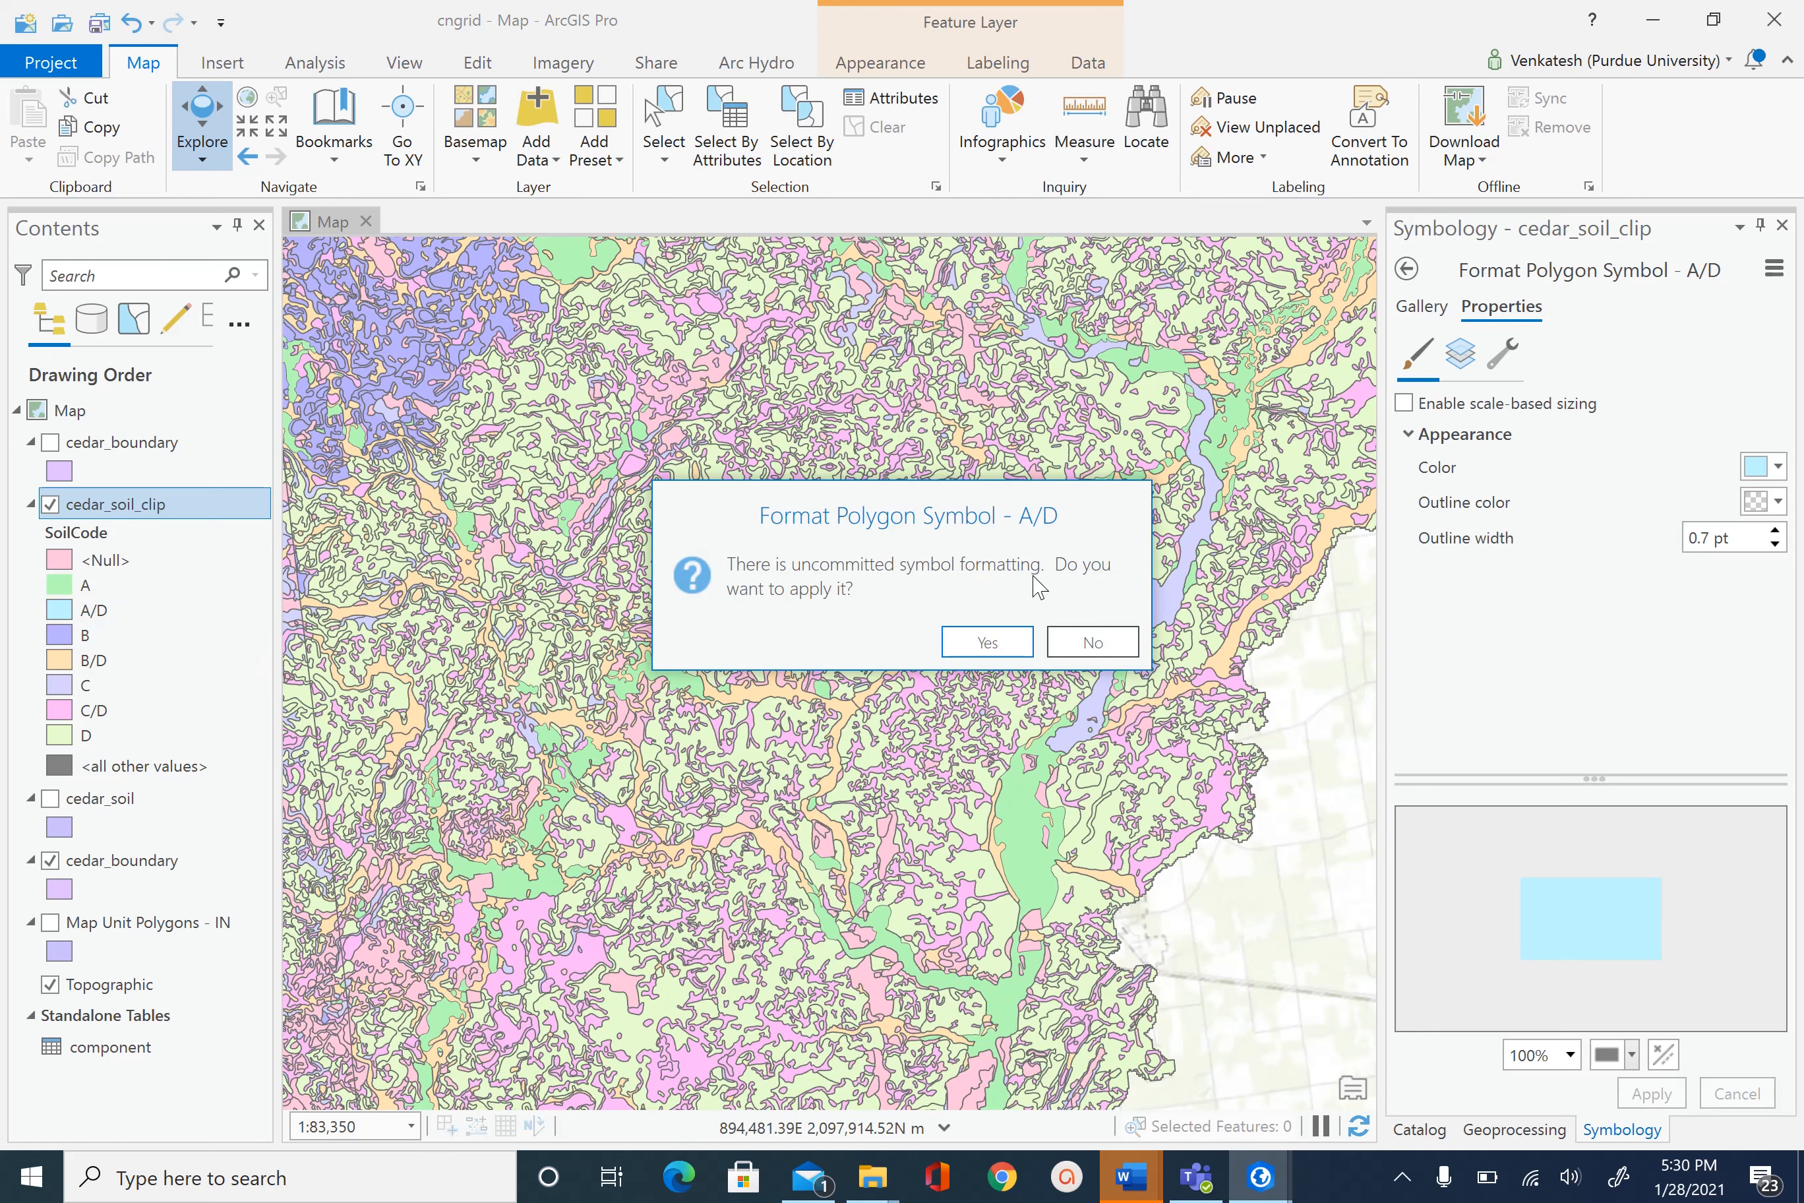
{"action": "left_click", "coordinate": [998, 640]}
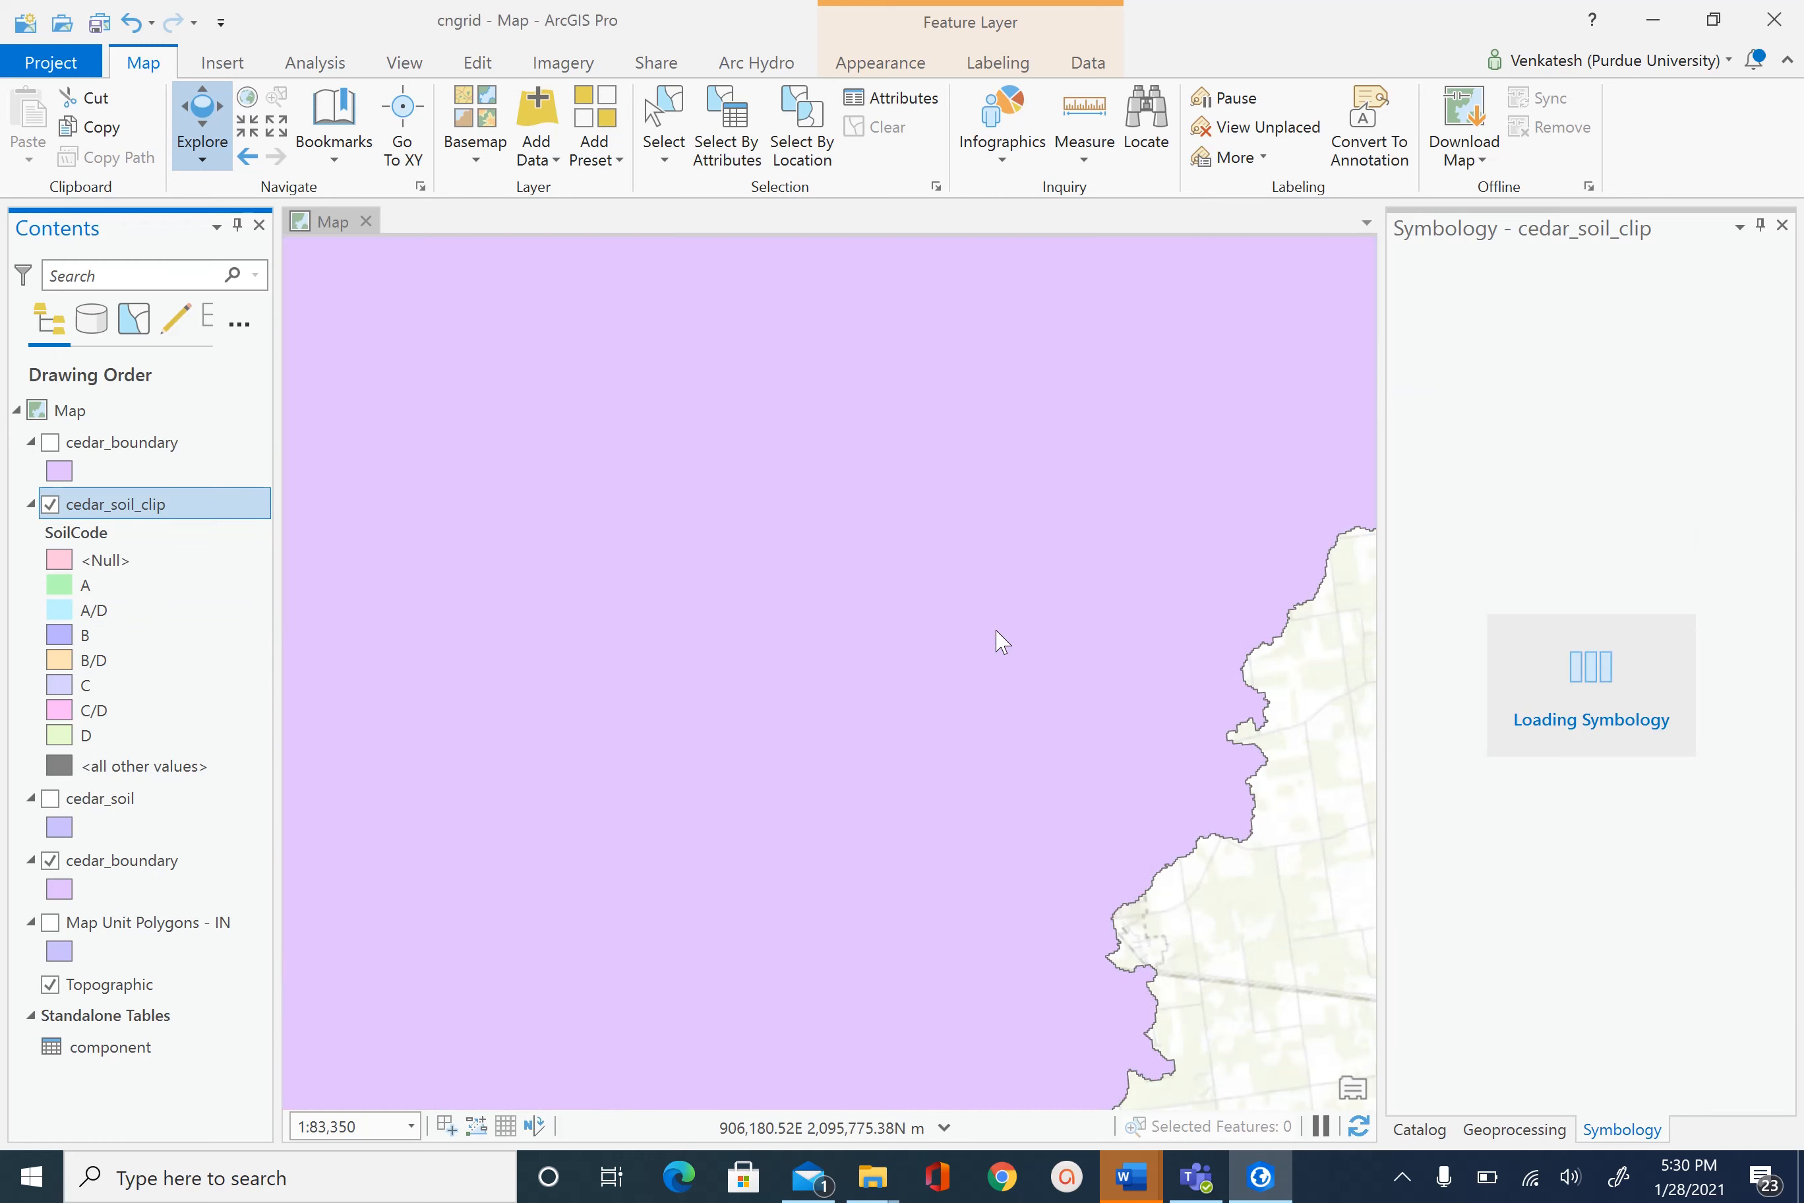
- Remove the polygon outlines from the B, B/D and C soil classes
{"action": "left_click", "coordinate": [1763, 500]}
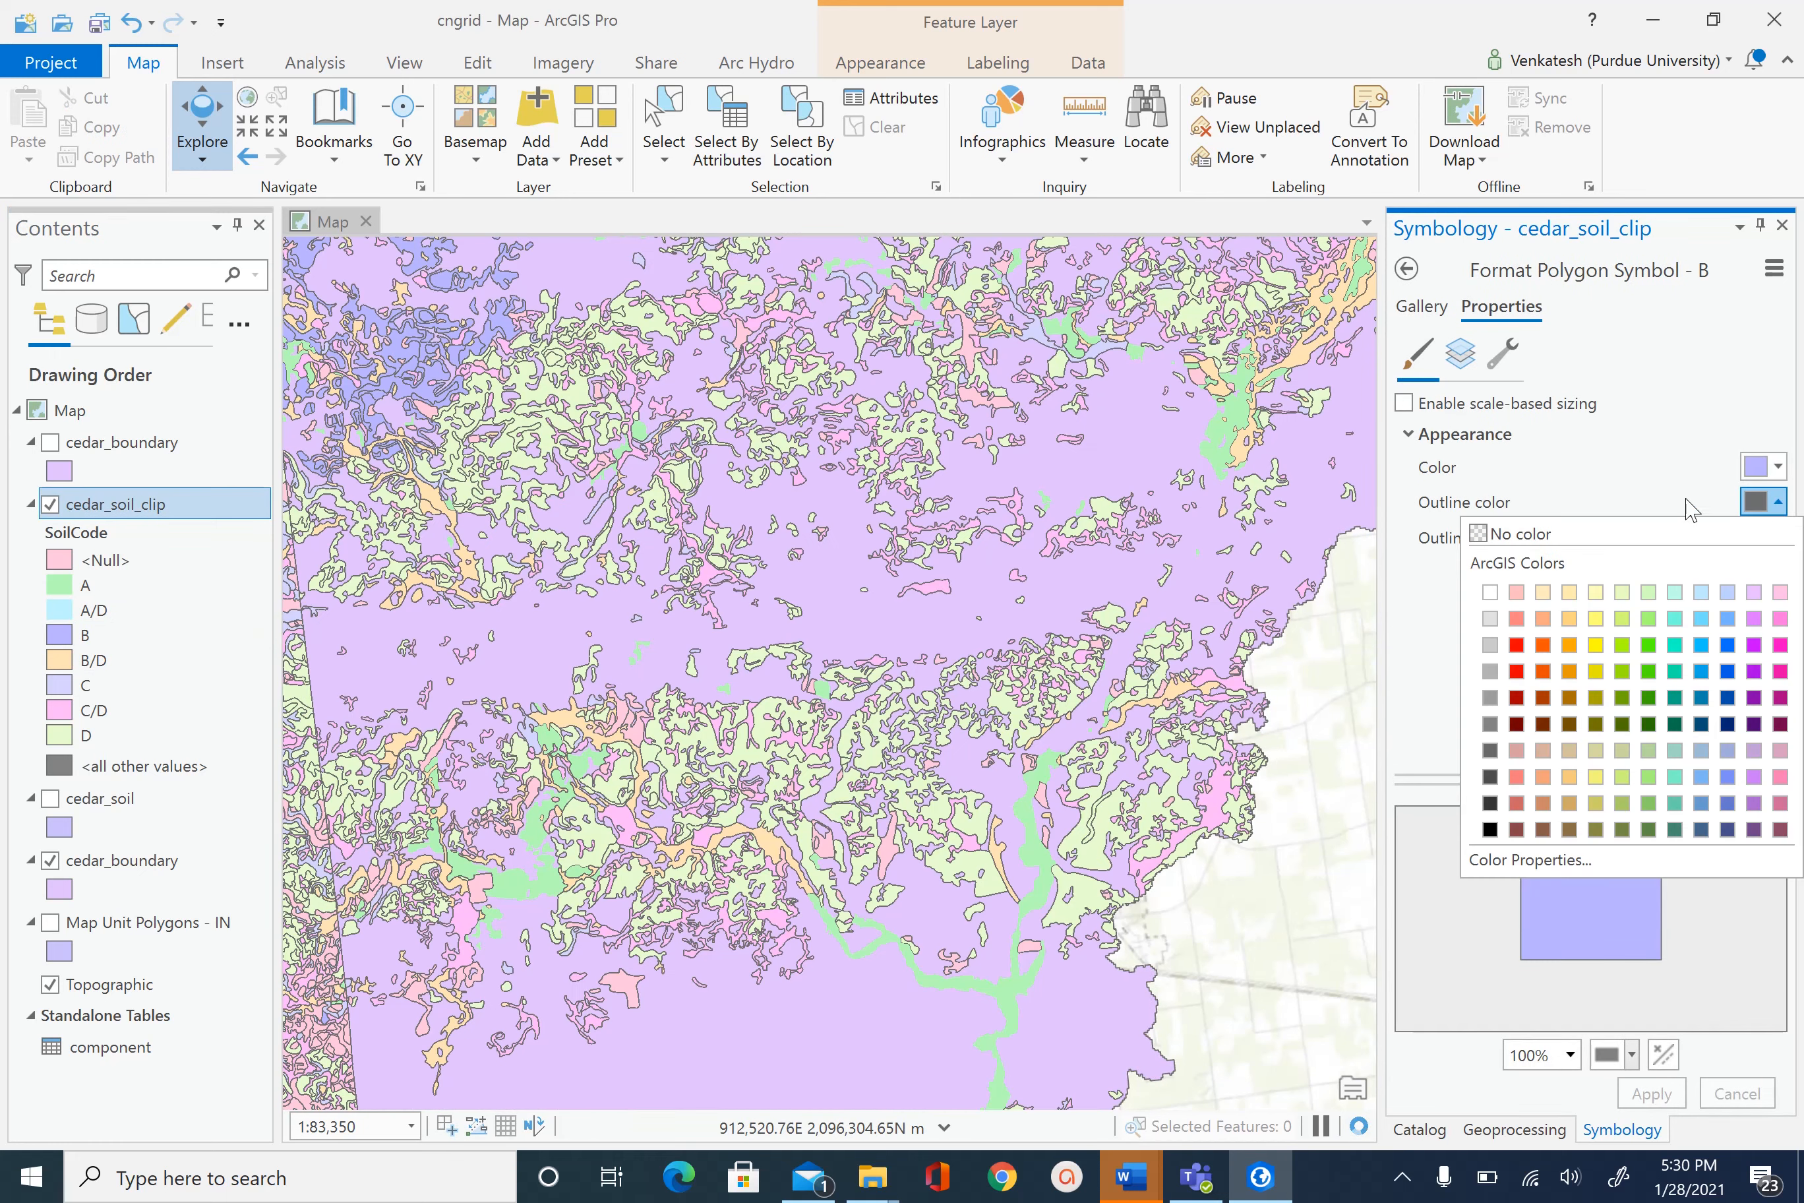
{"action": "left_click", "coordinate": [1512, 534]}
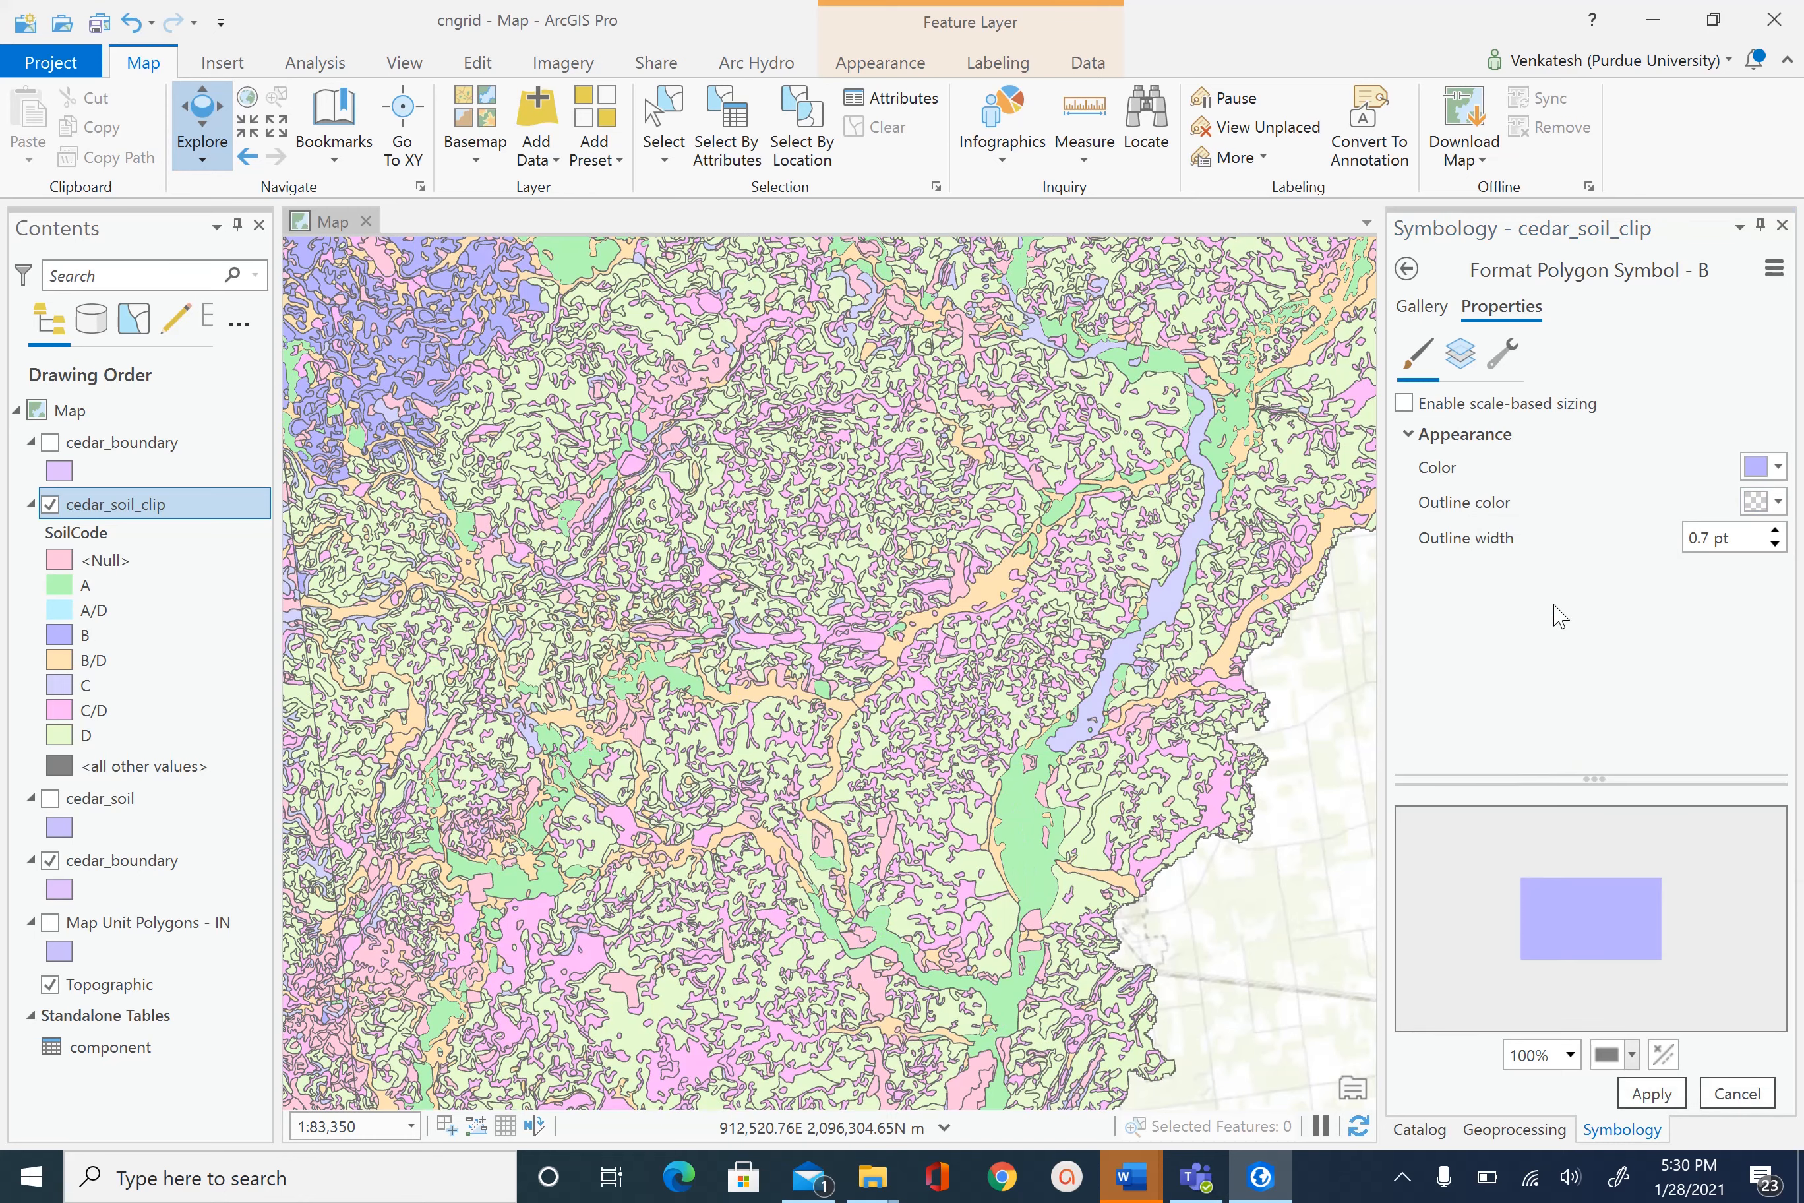
{"action": "left_click", "coordinate": [1651, 1091]}
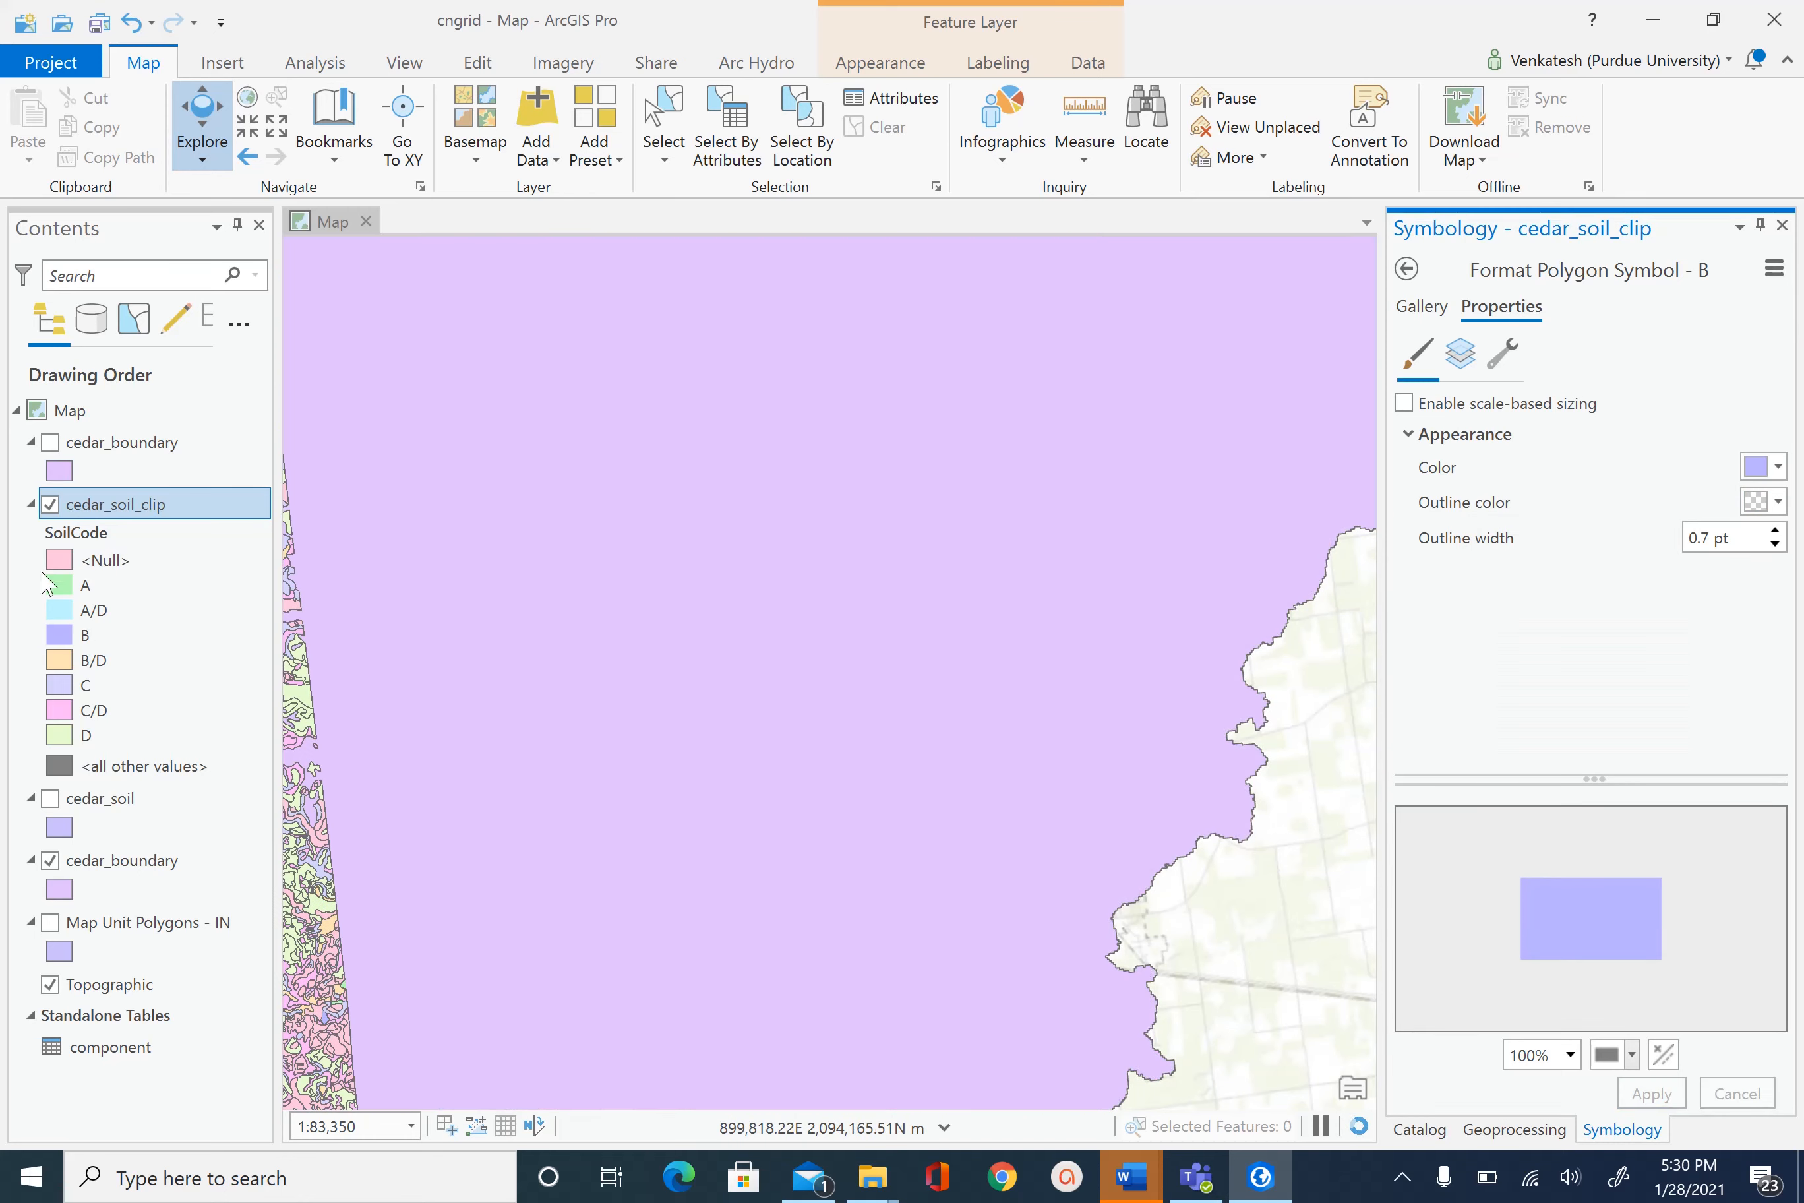
{"action": "left_click", "coordinate": [58, 660]}
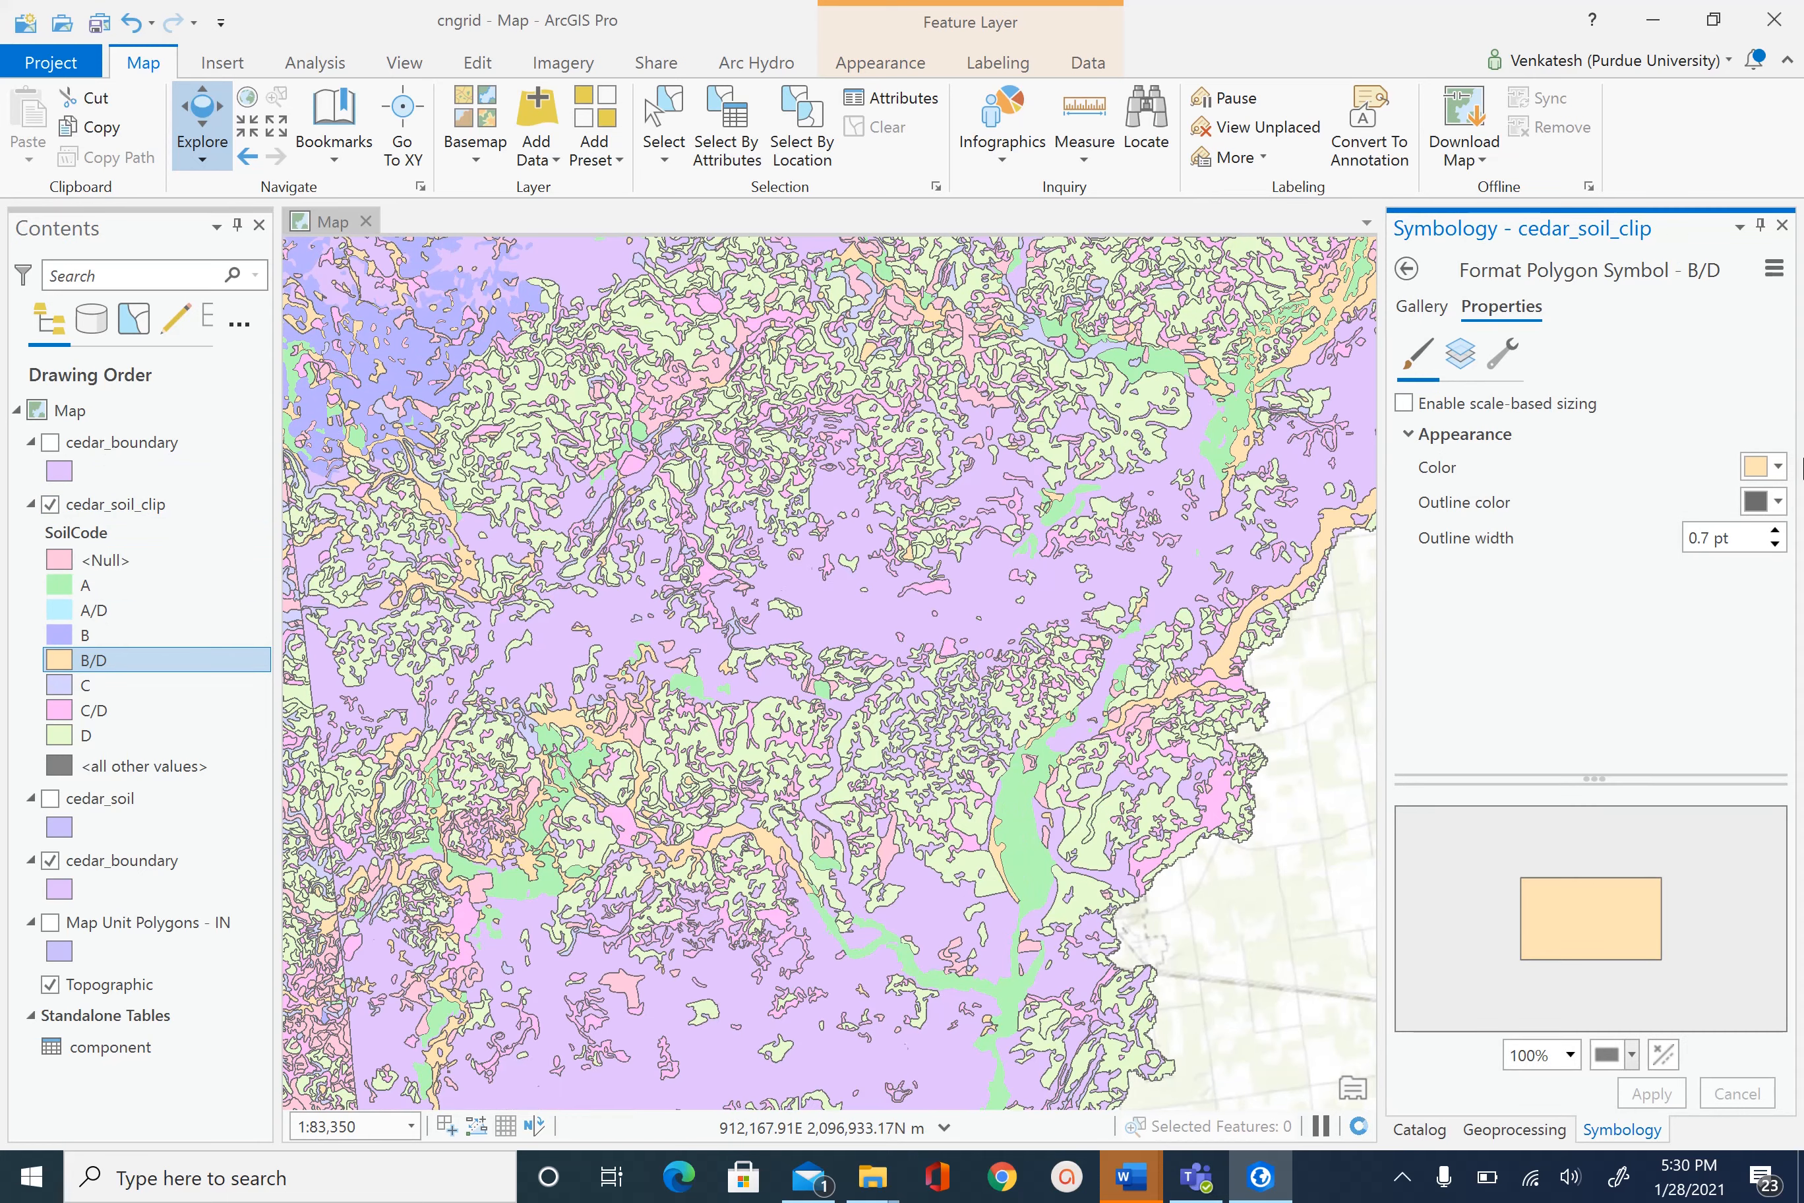
{"action": "left_click", "coordinate": [1778, 514]}
{"action": "left_click", "coordinate": [1494, 534]}
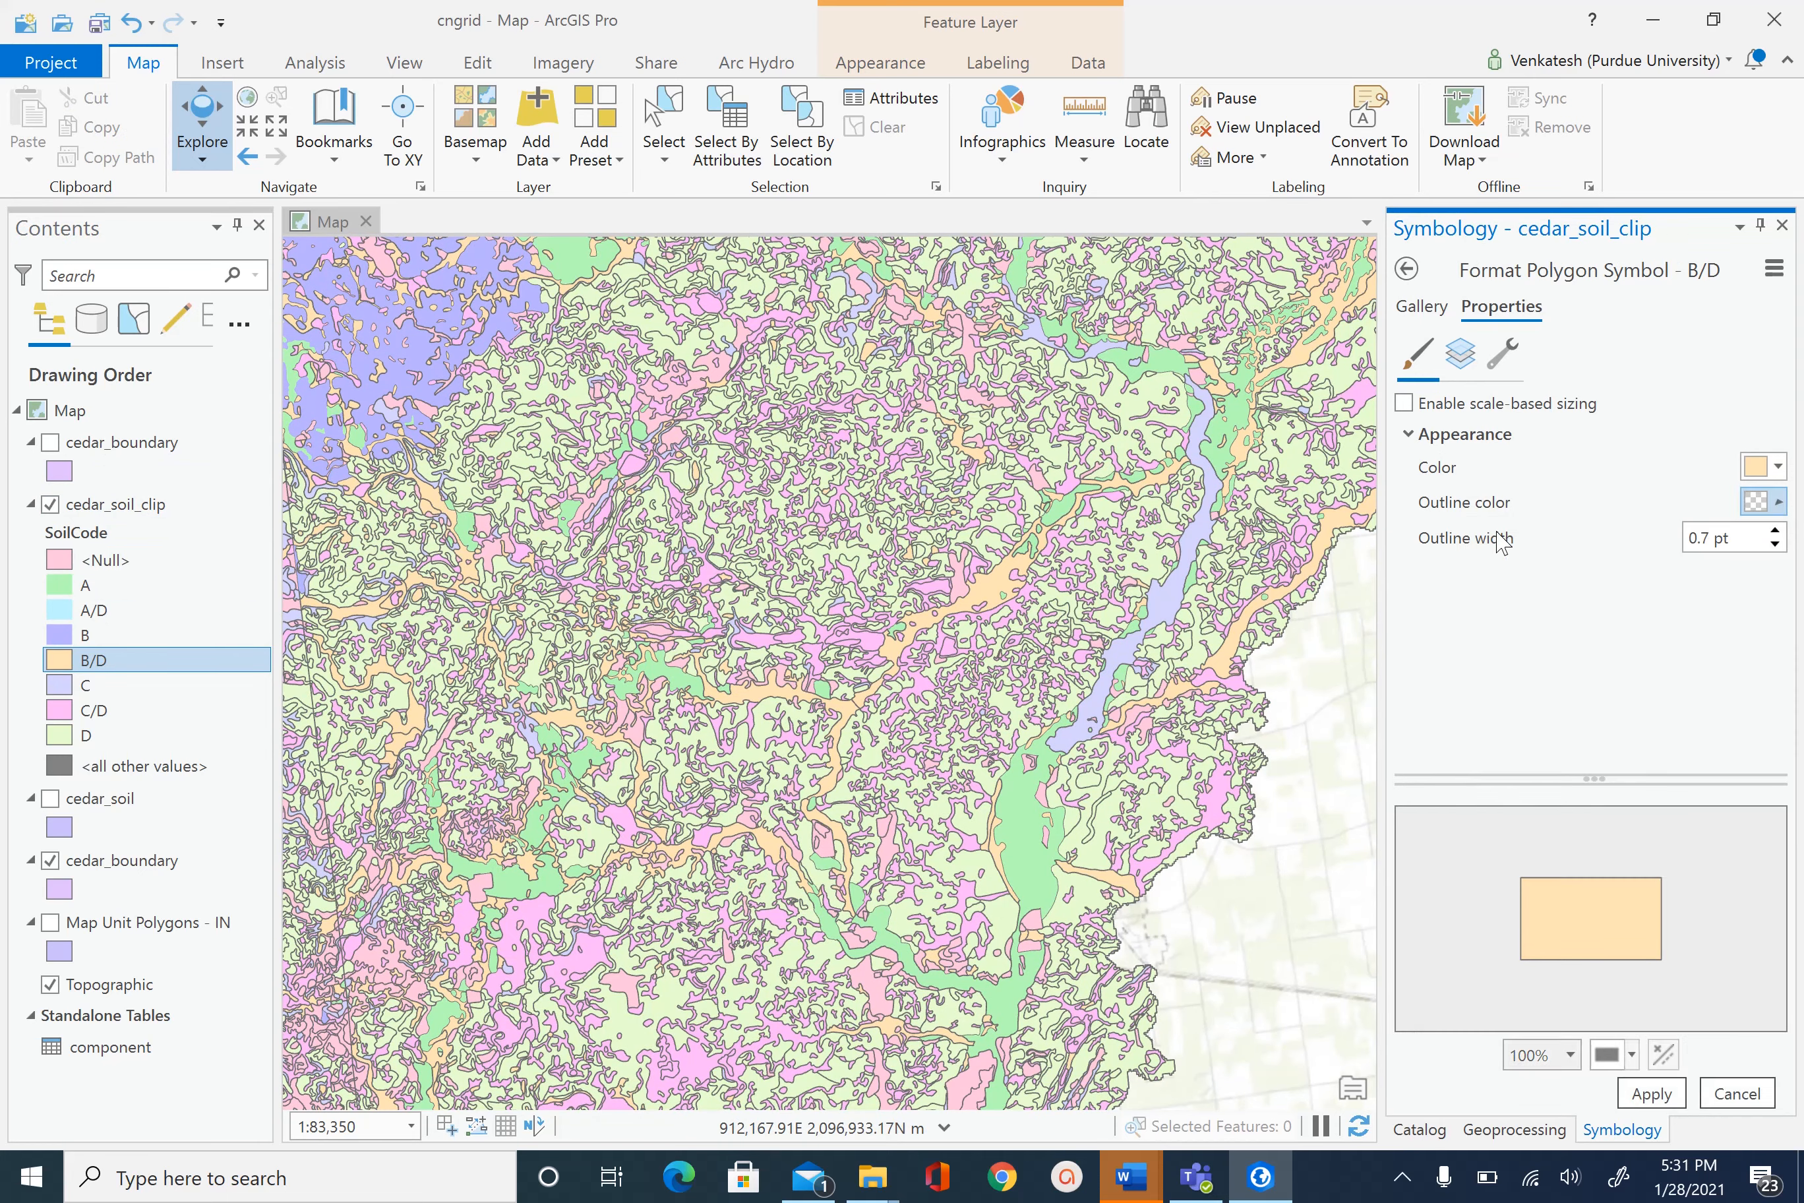
{"action": "left_click", "coordinate": [1634, 1096]}
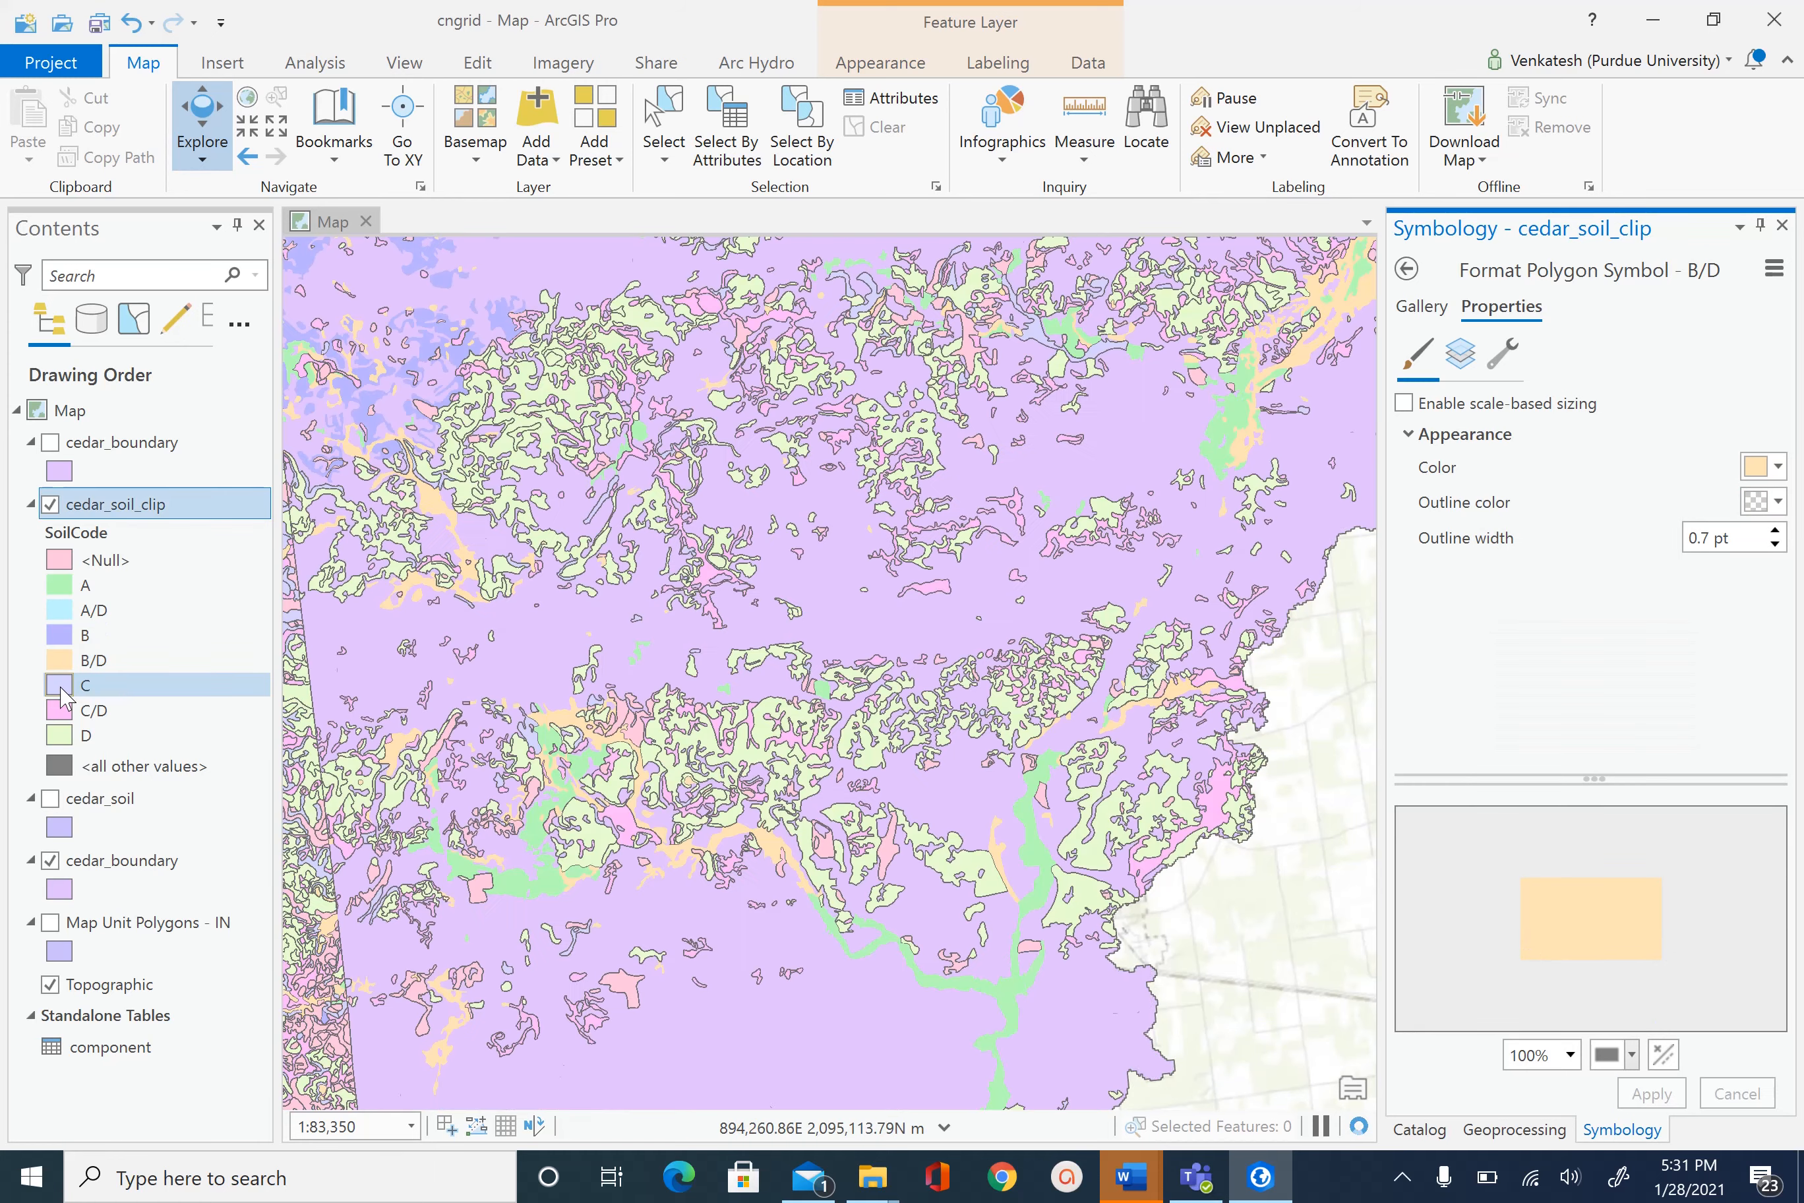
{"action": "left_click", "coordinate": [84, 684]}
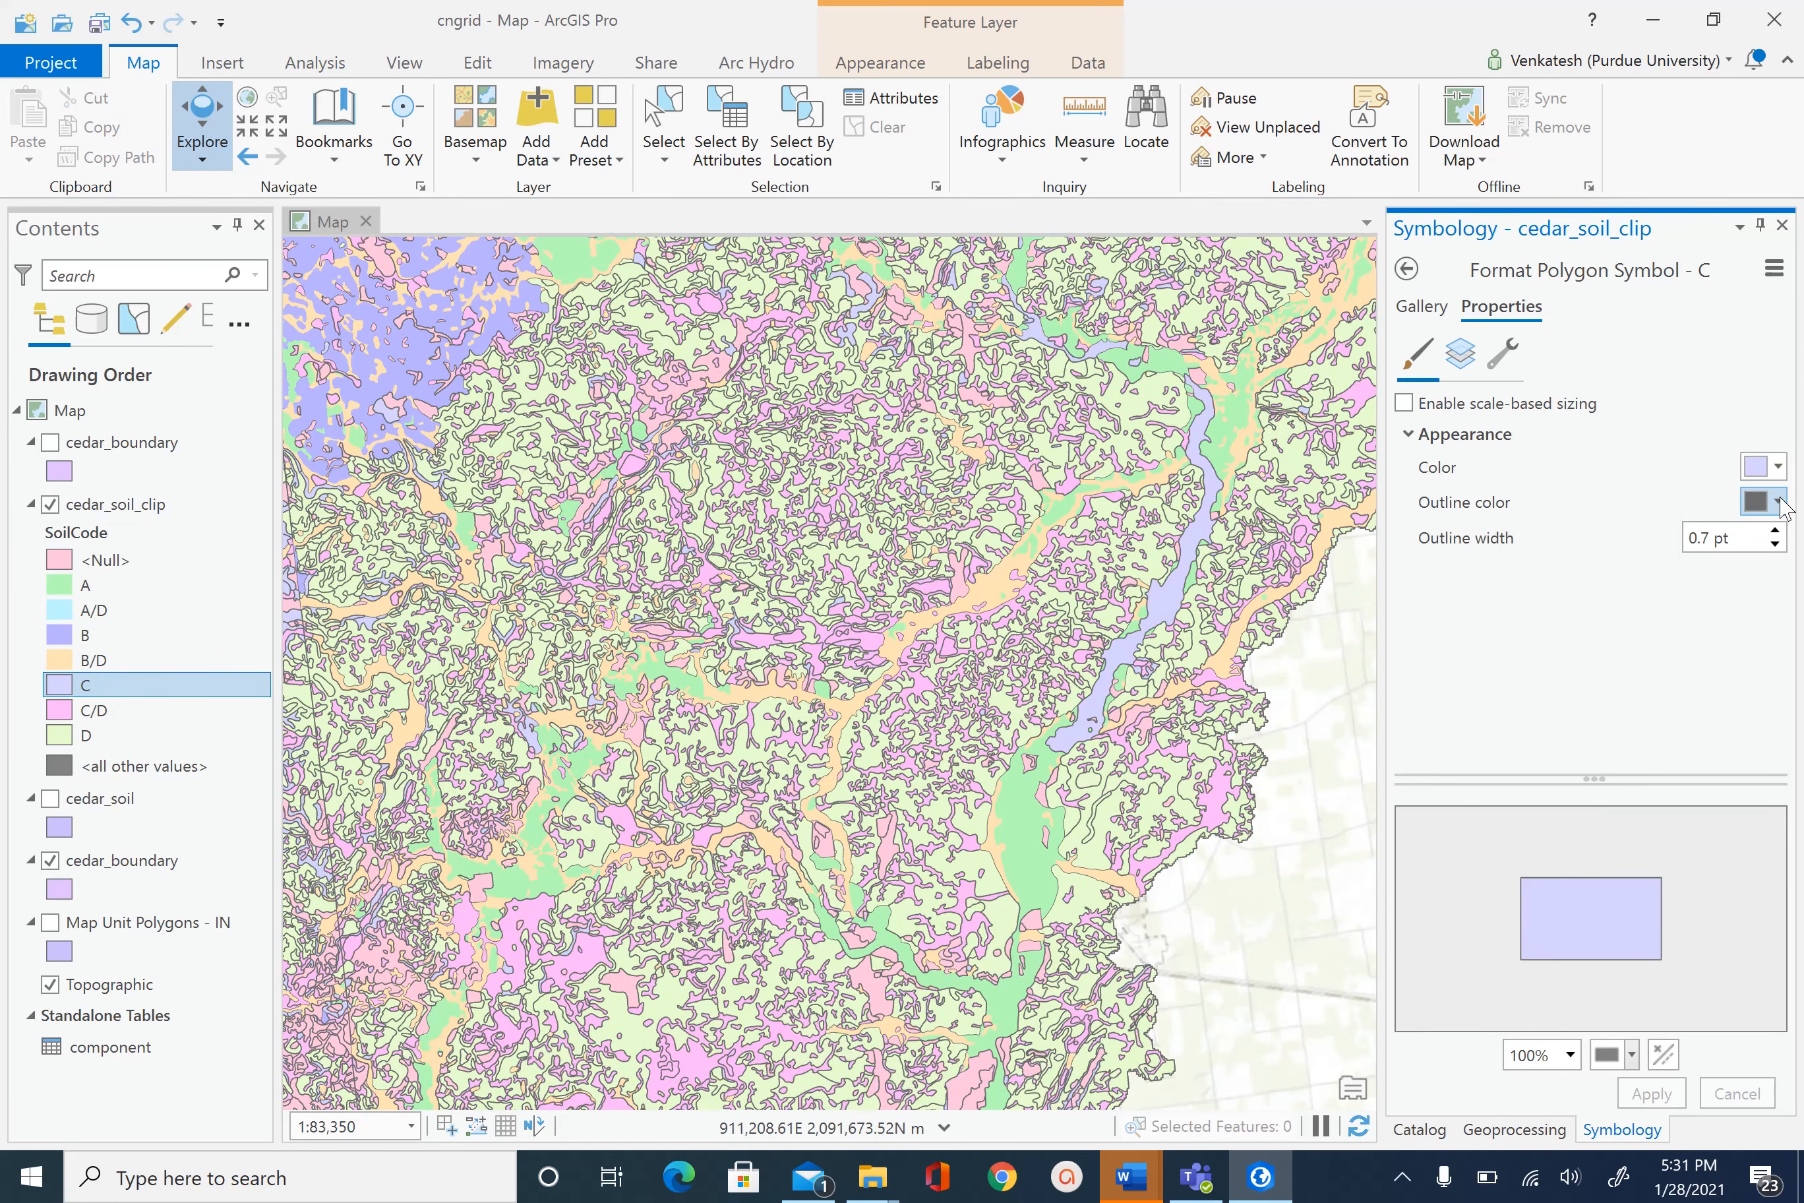
{"action": "left_click", "coordinate": [1761, 501]}
{"action": "left_click", "coordinate": [1515, 542]}
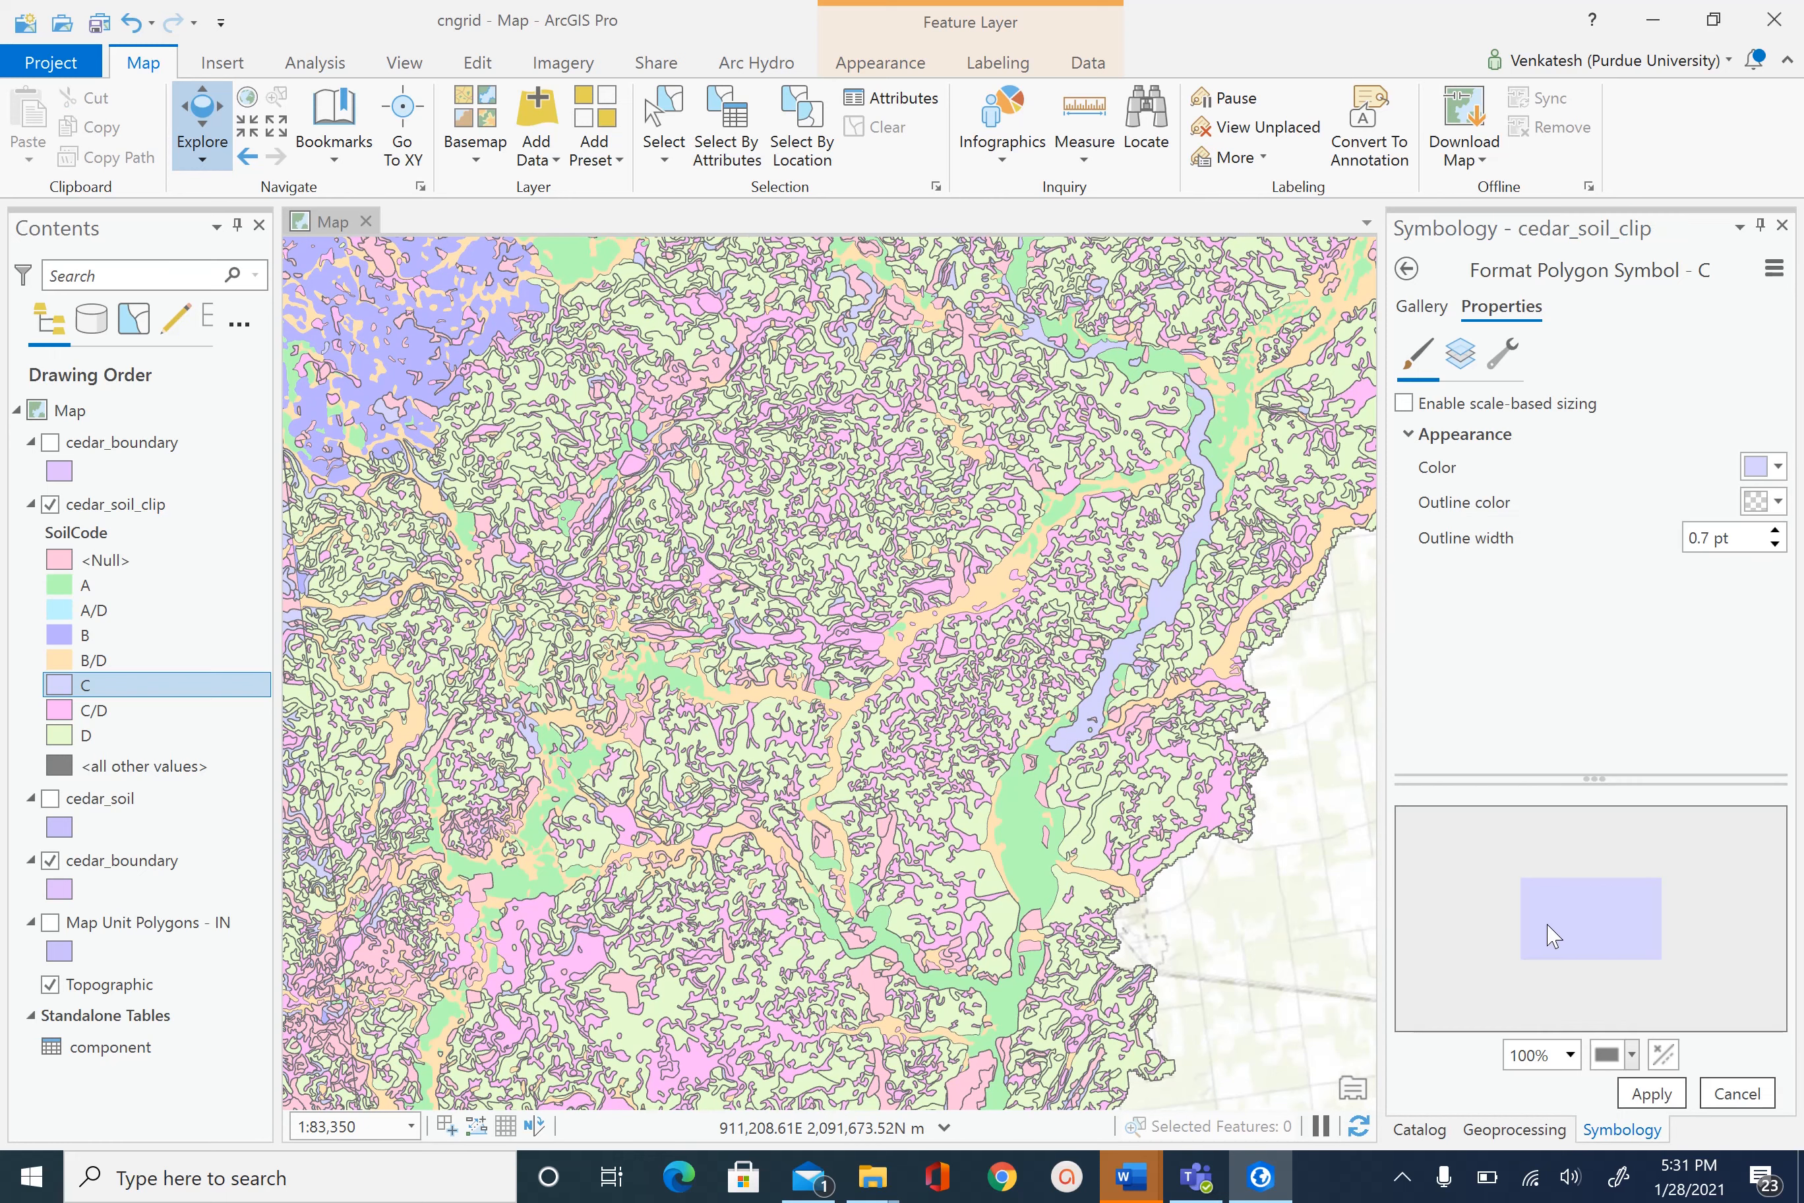
{"action": "left_click", "coordinate": [1651, 1093]}
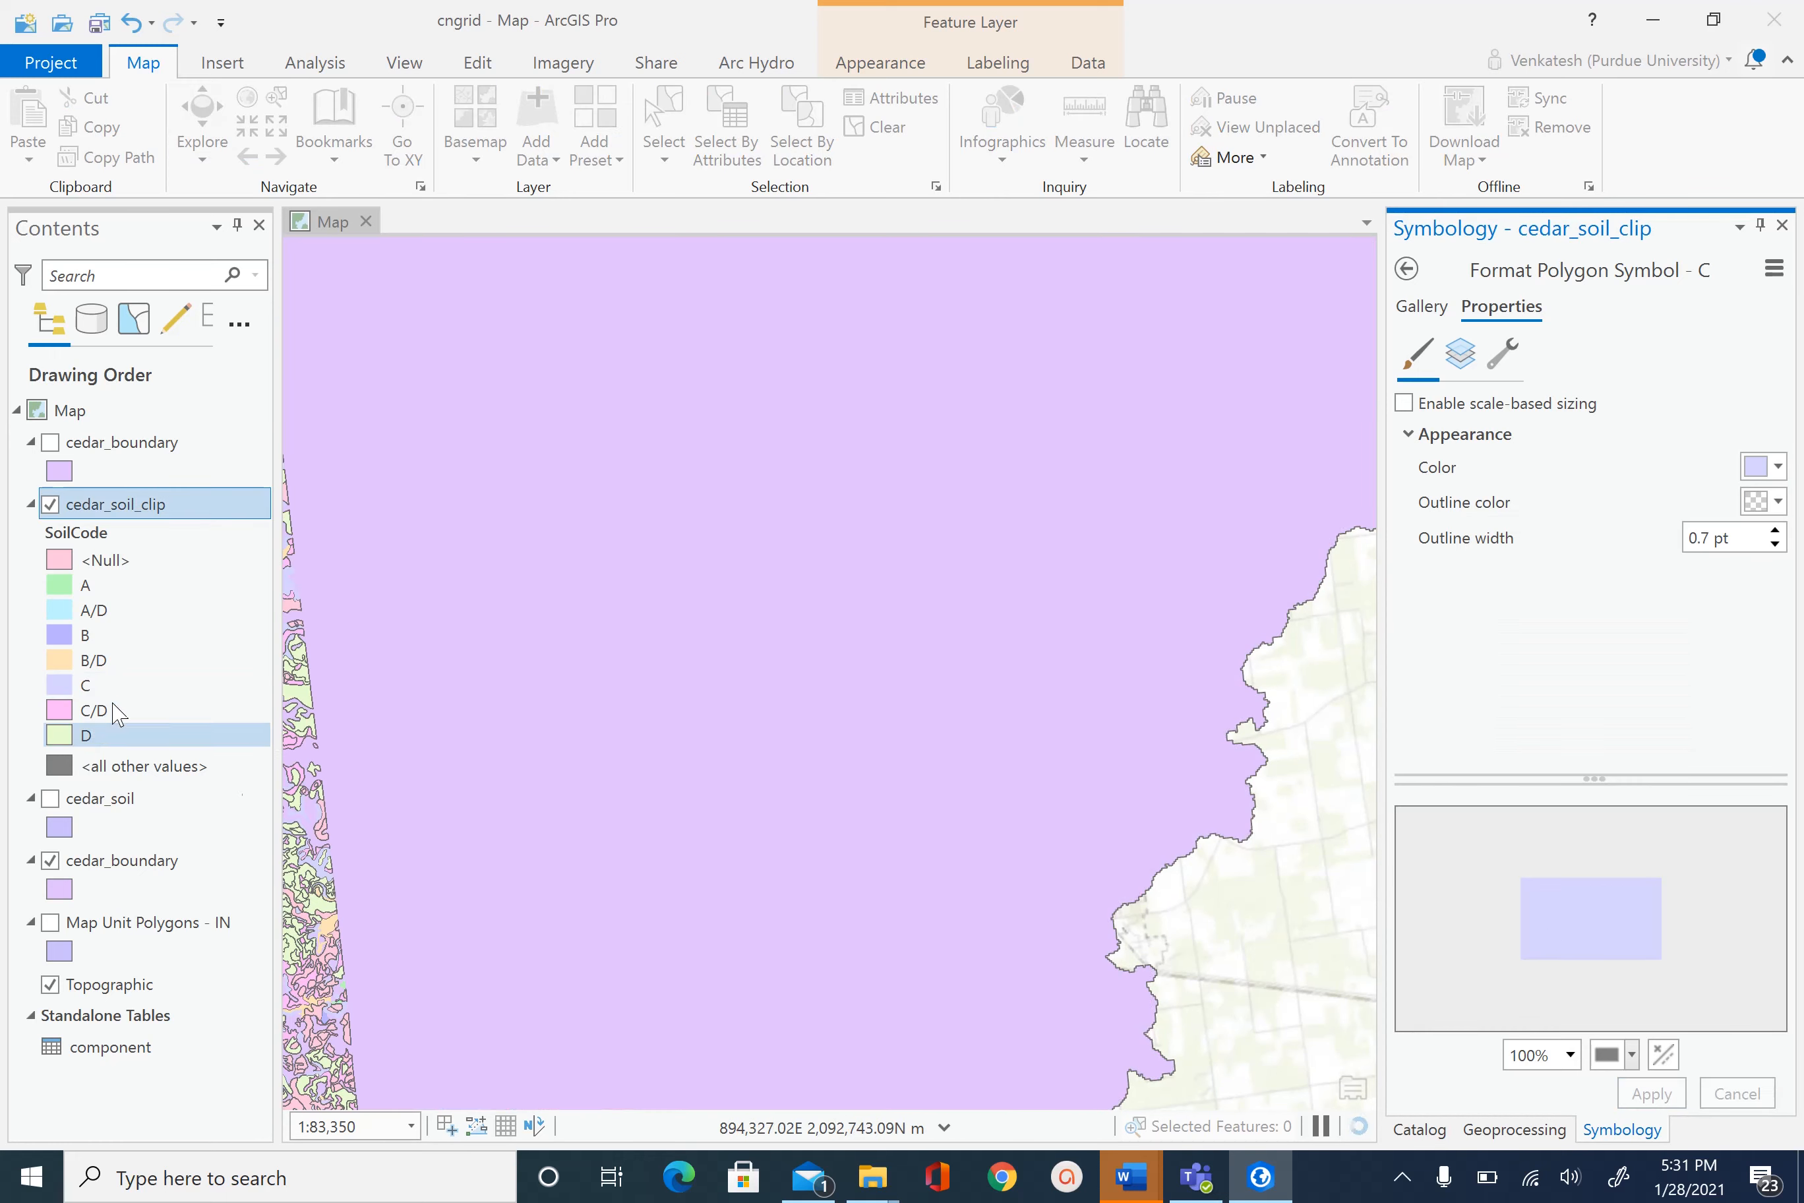
- Remove the polygon outlines from the C/D and D soil classes
{"action": "left_click", "coordinate": [62, 716]}
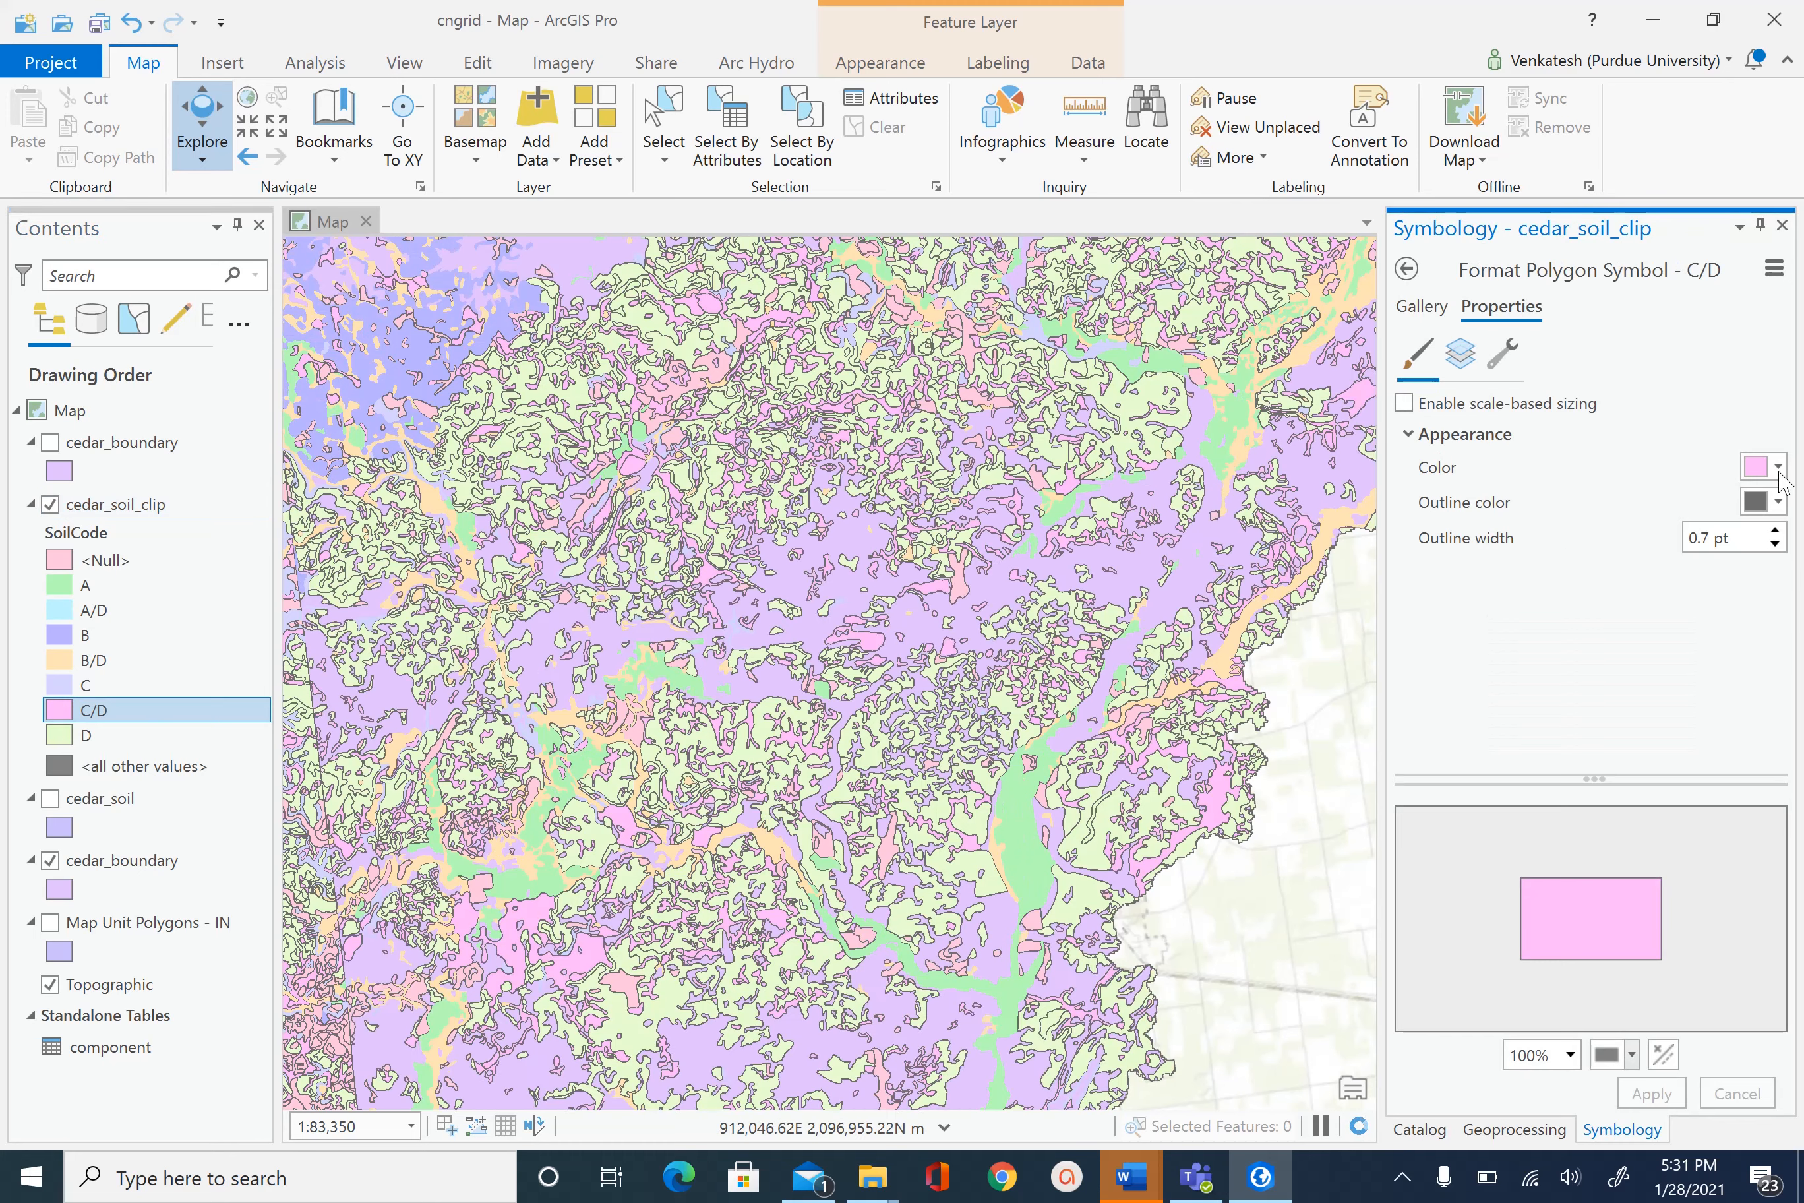
{"action": "left_click", "coordinate": [1777, 502]}
{"action": "left_click", "coordinate": [1537, 534]}
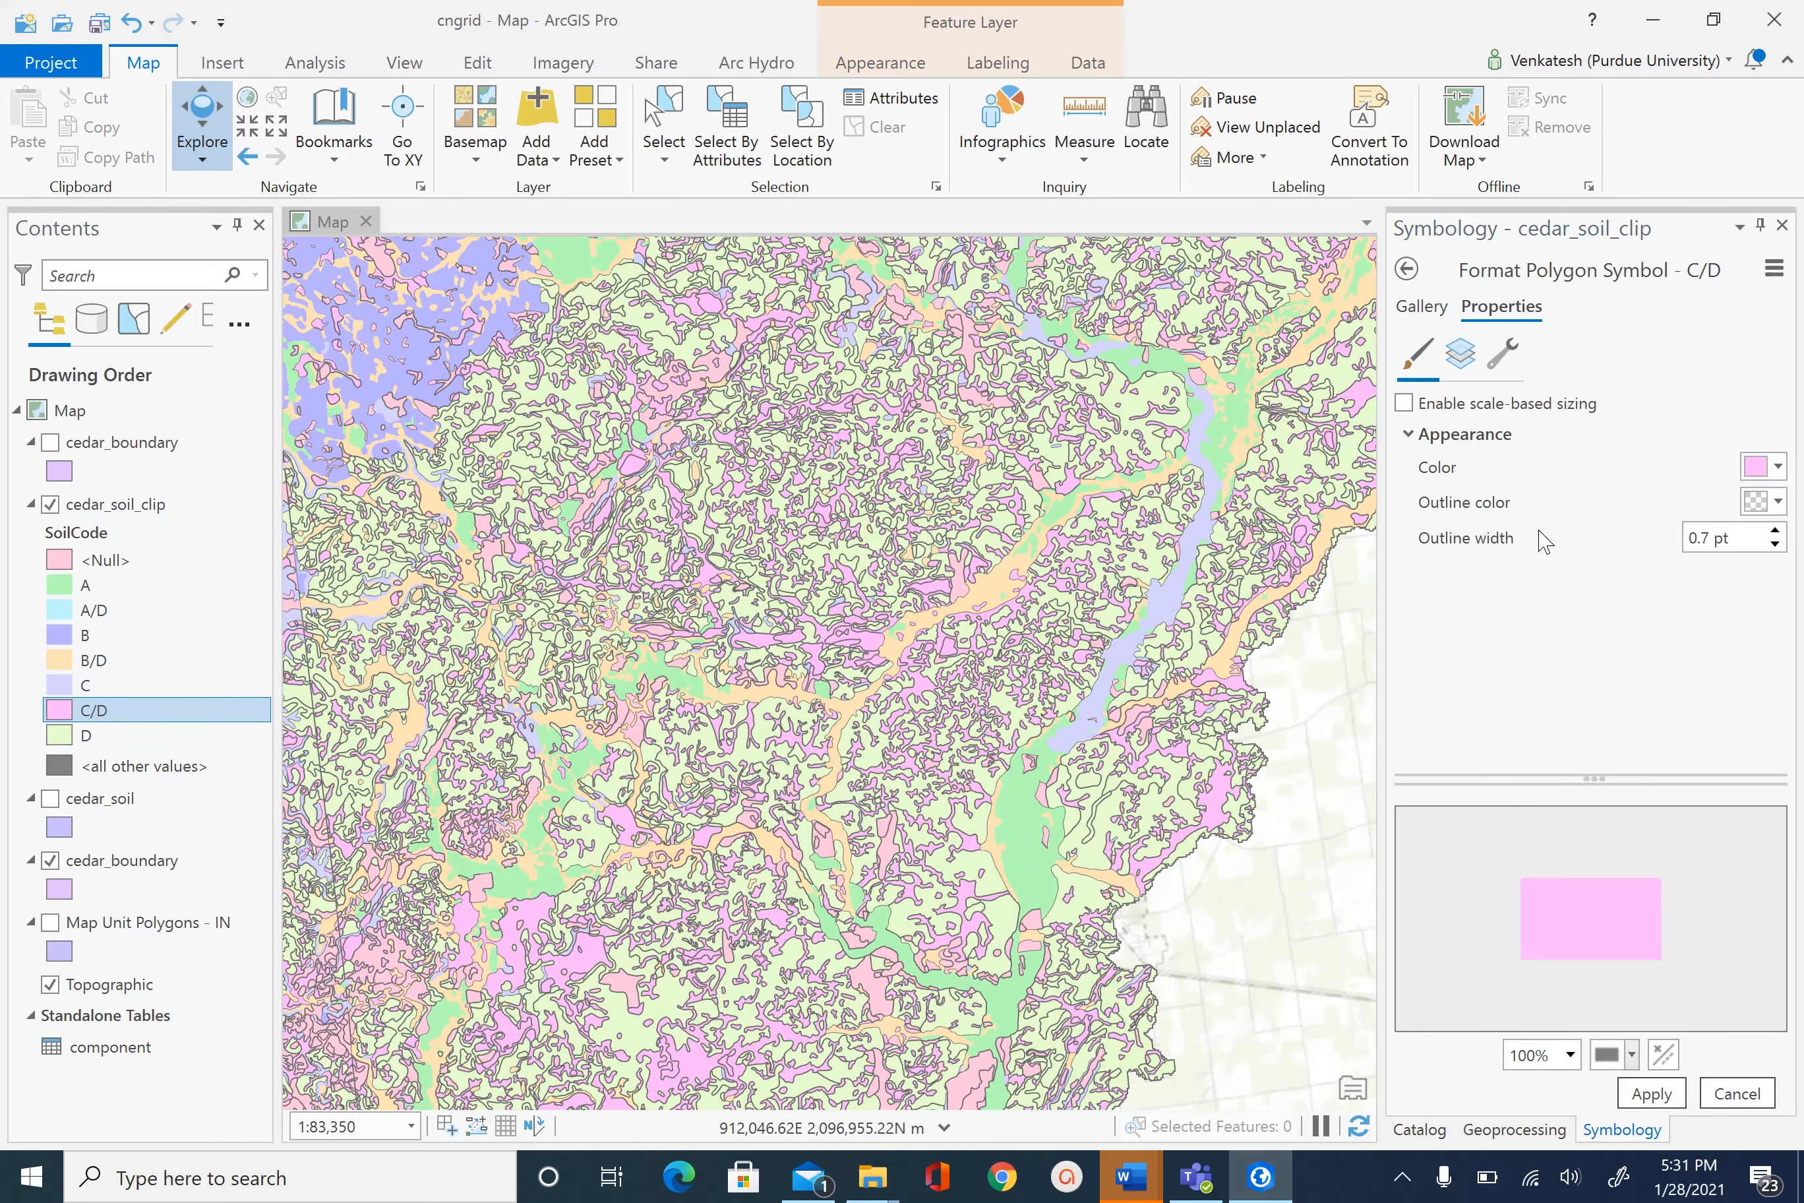
{"action": "left_click", "coordinate": [1662, 1097]}
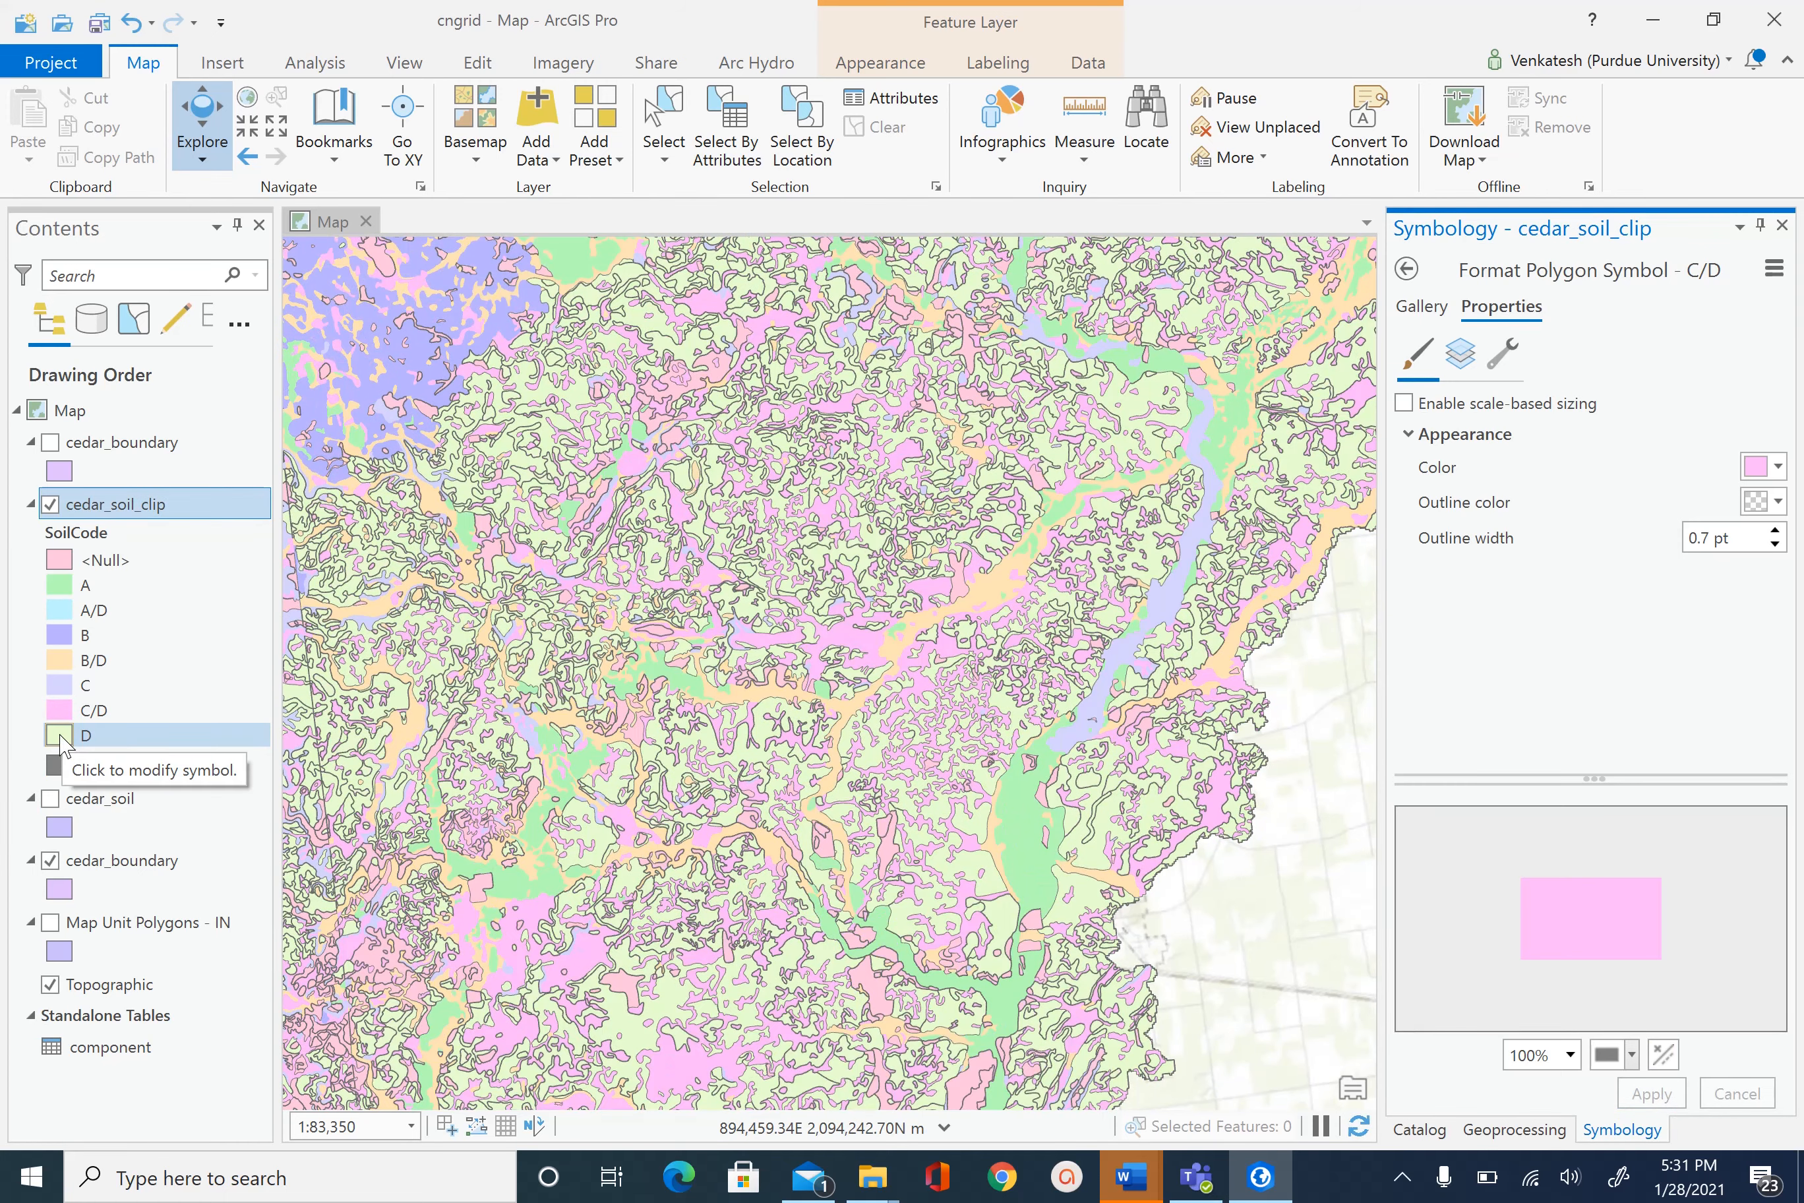
{"action": "left_click", "coordinate": [60, 734]}
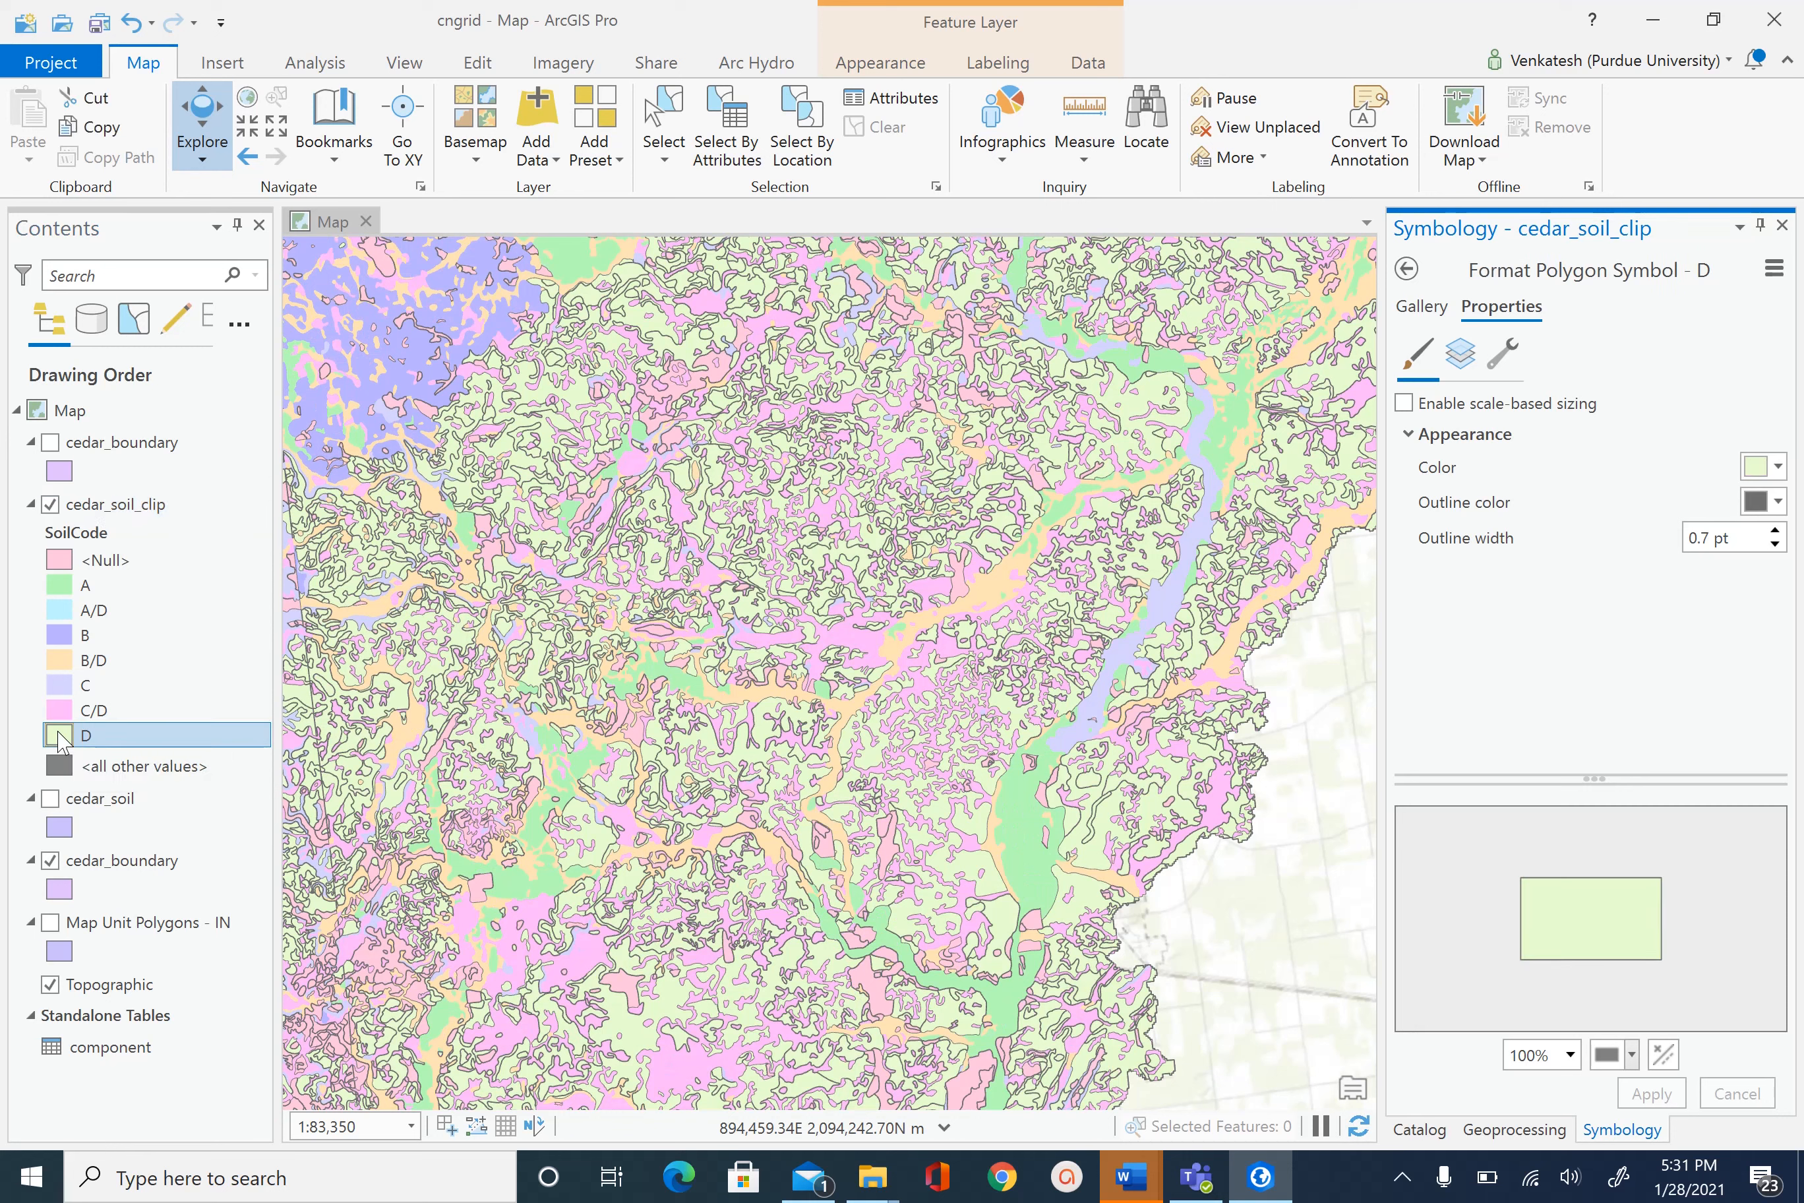
{"action": "left_click", "coordinate": [1776, 502]}
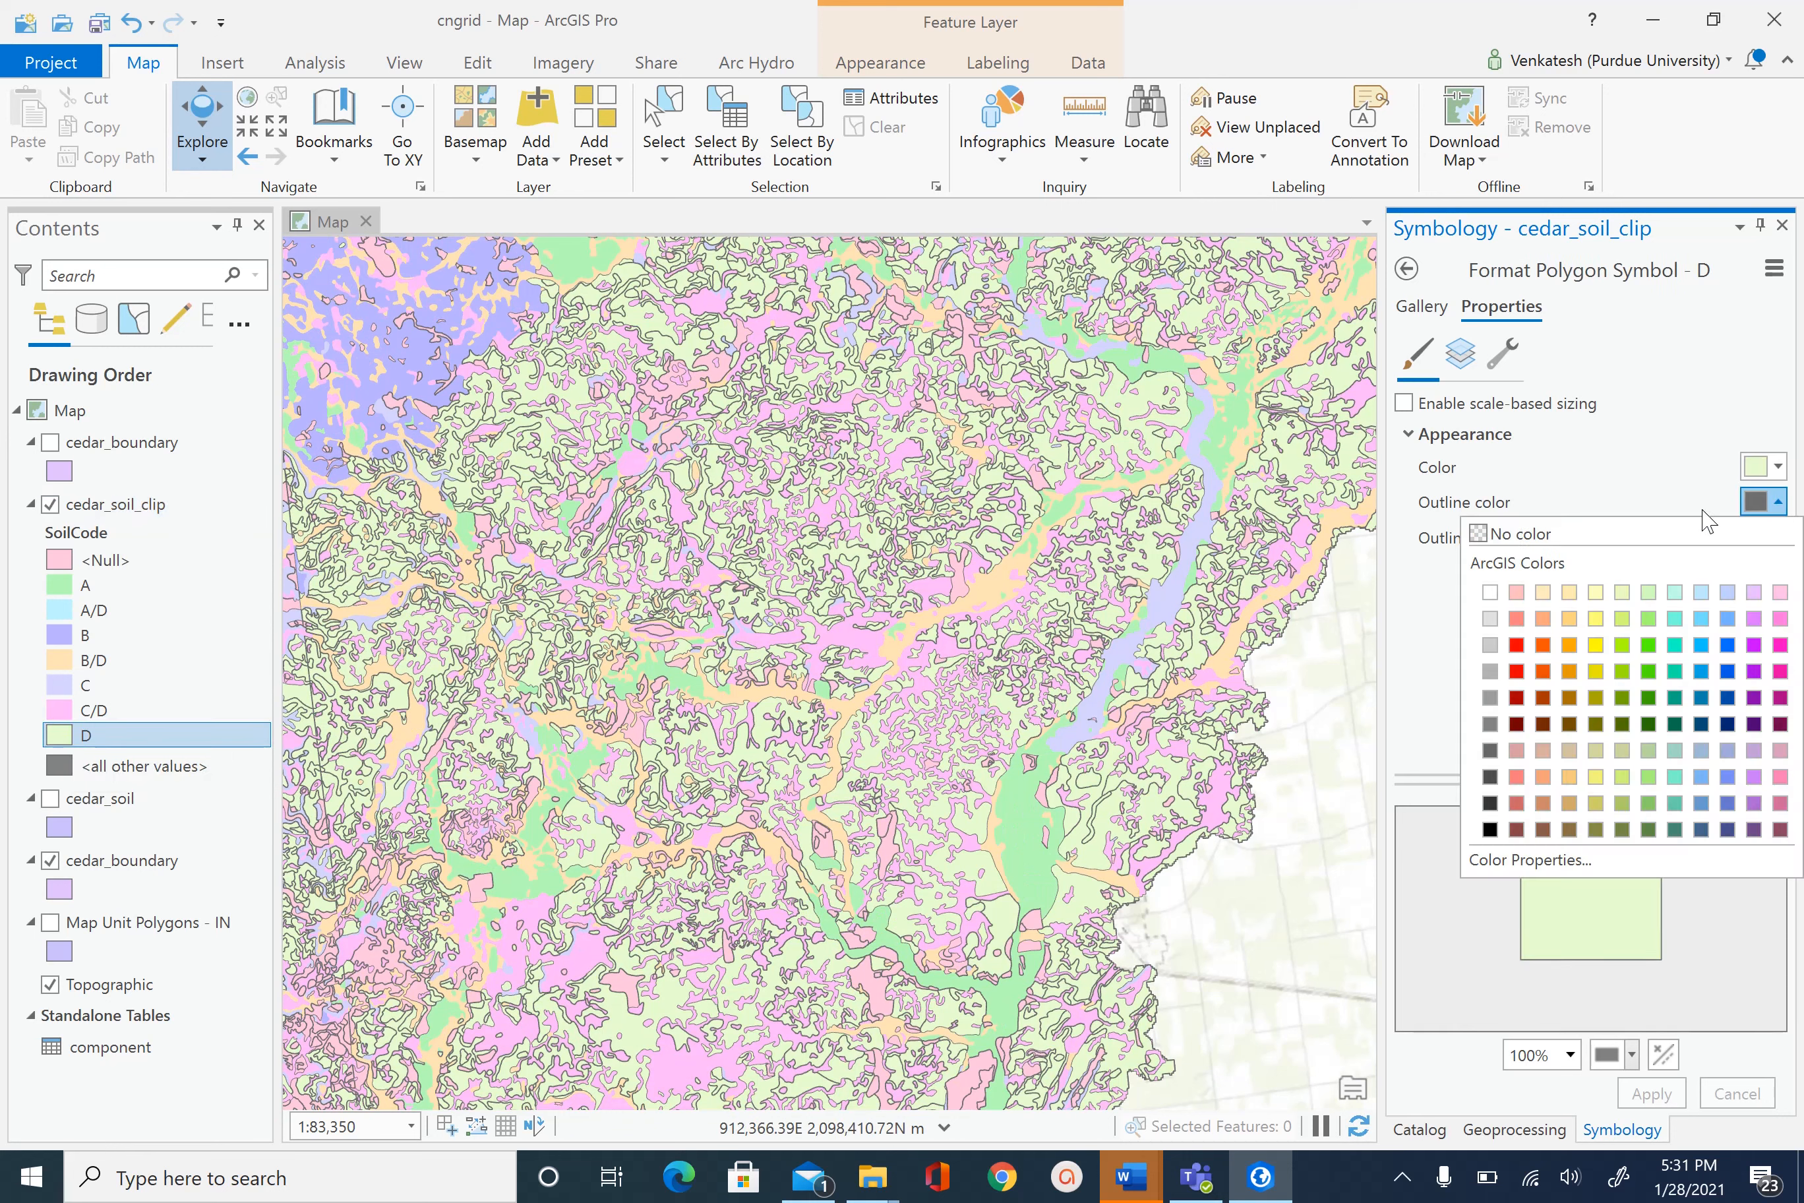
{"action": "left_click", "coordinate": [1521, 534]}
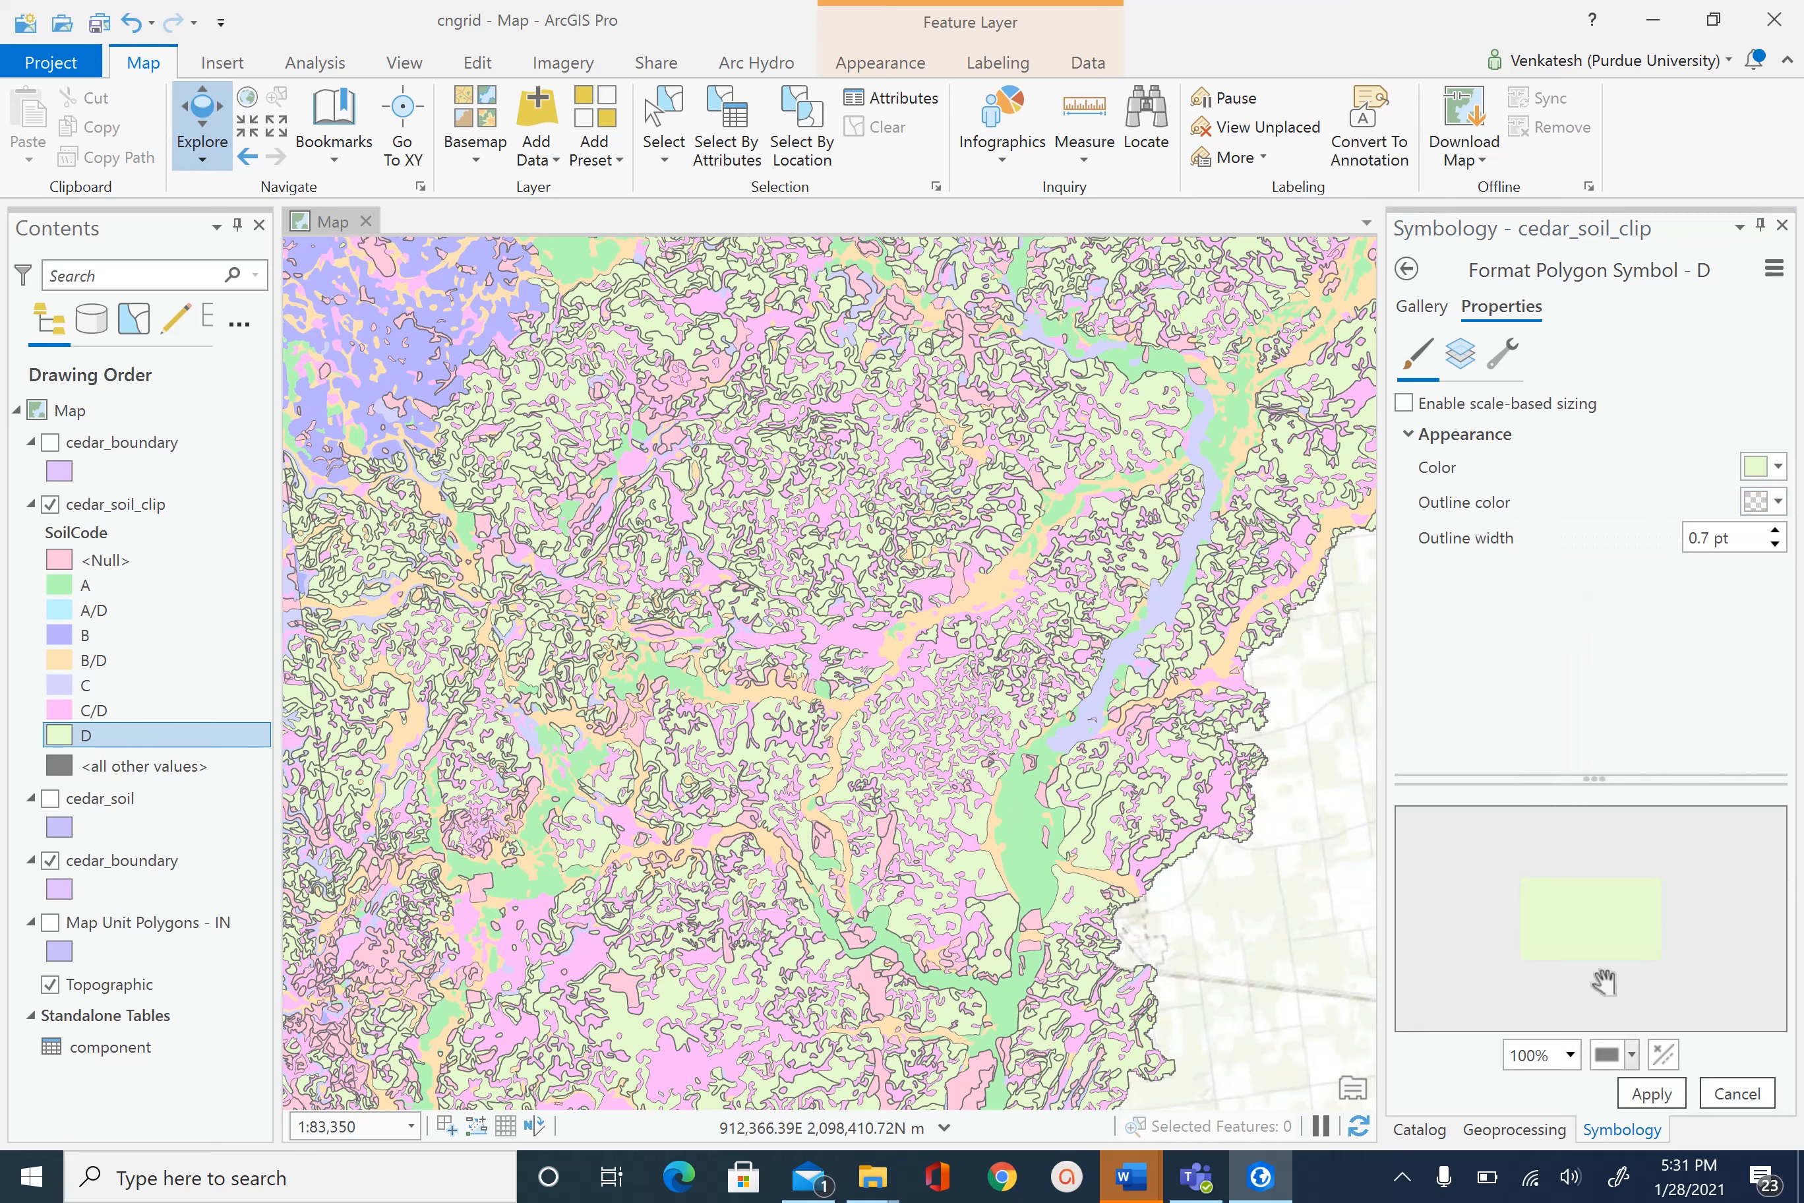
{"action": "left_click", "coordinate": [1652, 1094]}
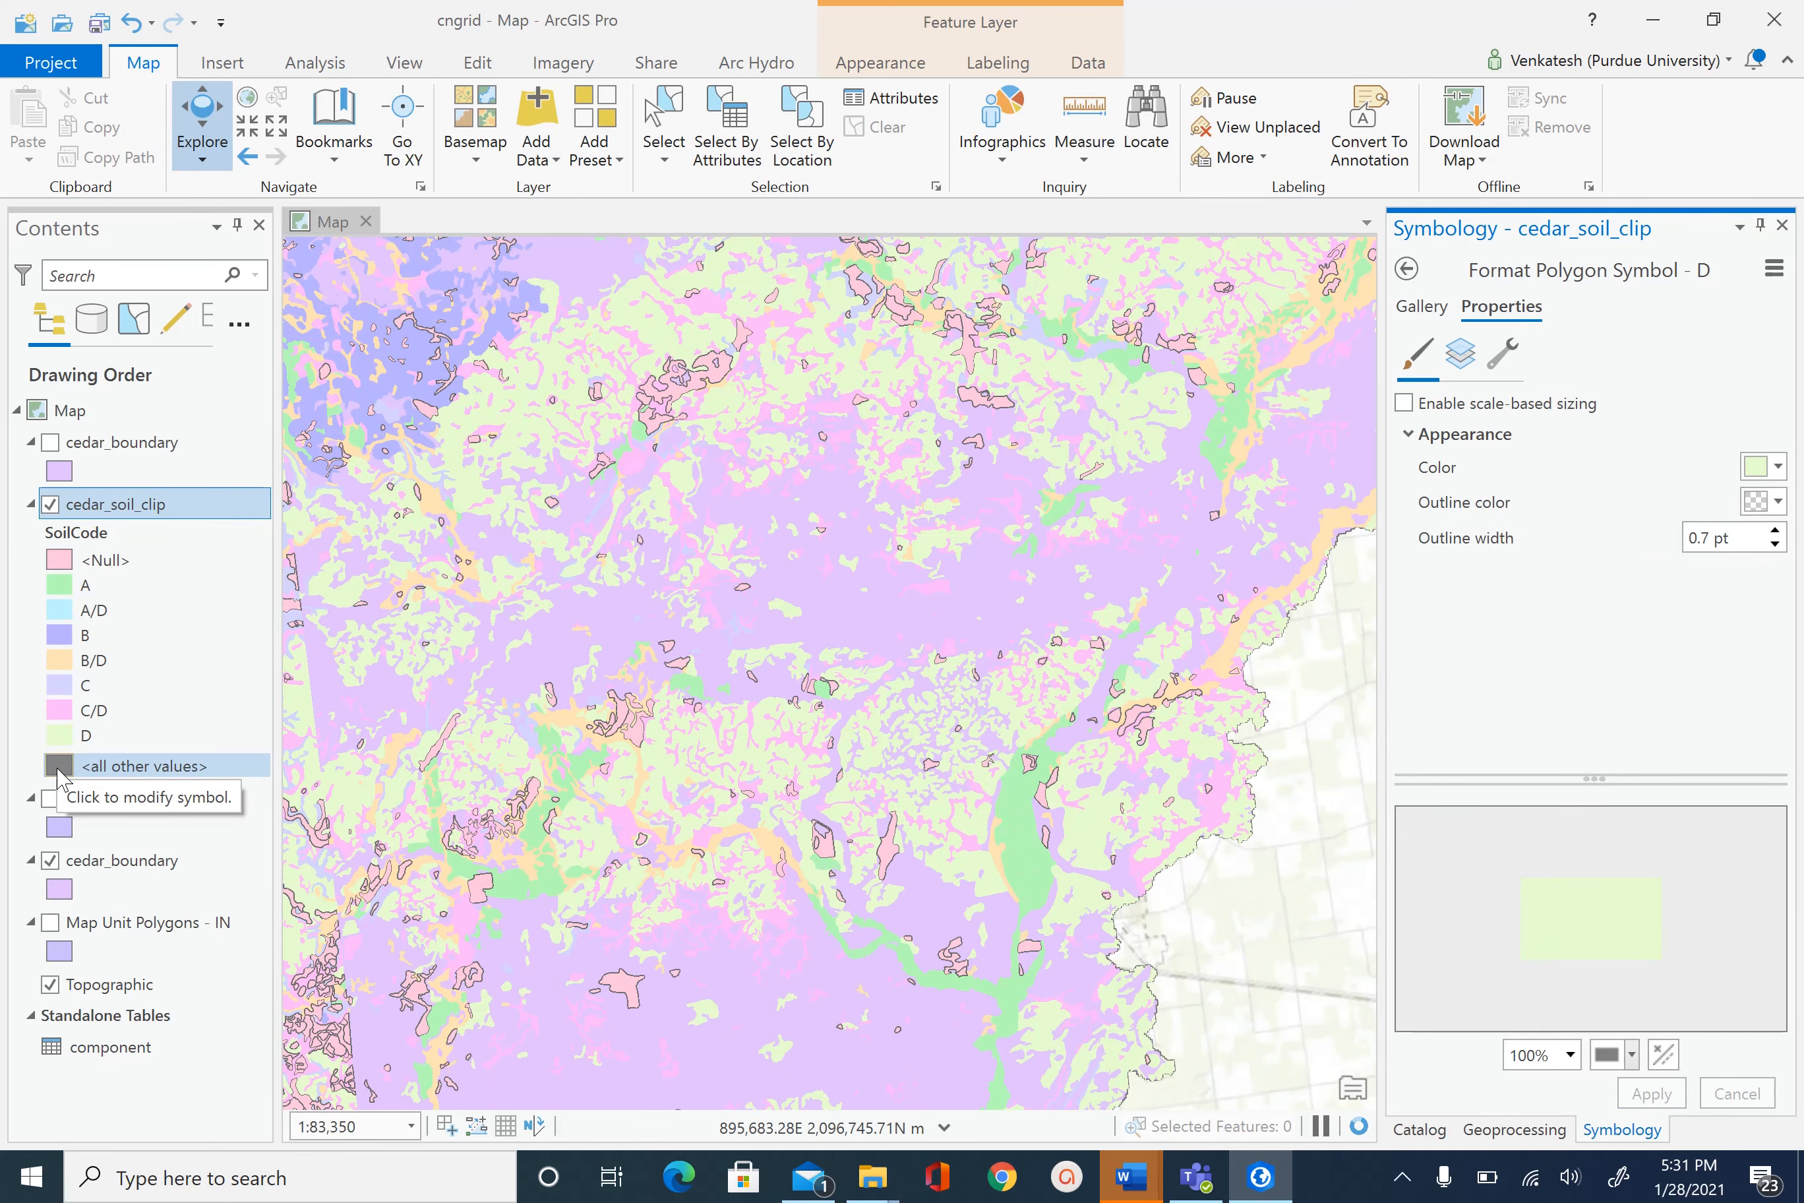
- Zoom out and back in, then pan to centre the soil area near Kendallville
{"action": "scroll", "coordinate": [782, 706], "scroll_direction": "down", "scroll_amount": 10}
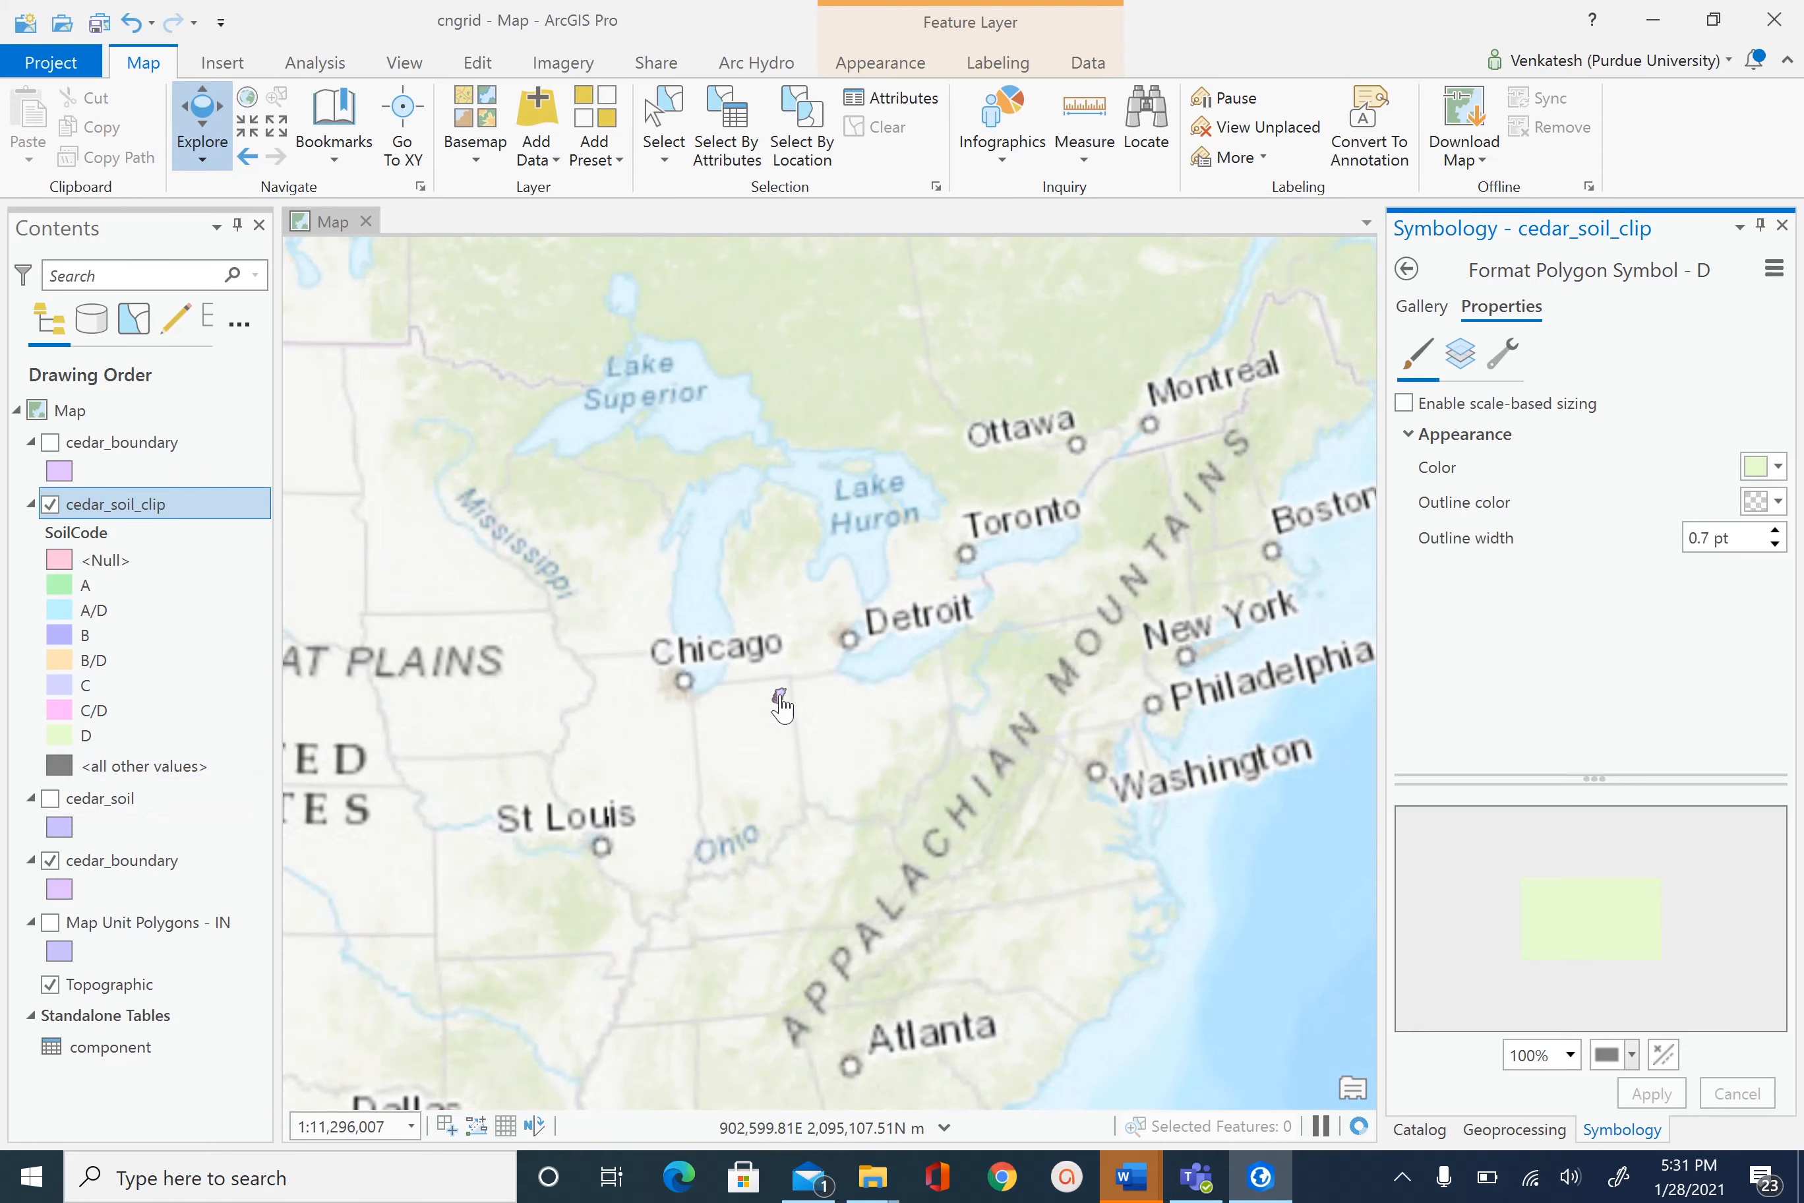
{"action": "scroll", "coordinate": [782, 706], "scroll_direction": "down", "scroll_amount": 2}
{"action": "scroll", "coordinate": [783, 706], "scroll_direction": "up", "scroll_amount": 2}
{"action": "scroll", "coordinate": [783, 707], "scroll_direction": "up", "scroll_amount": 8}
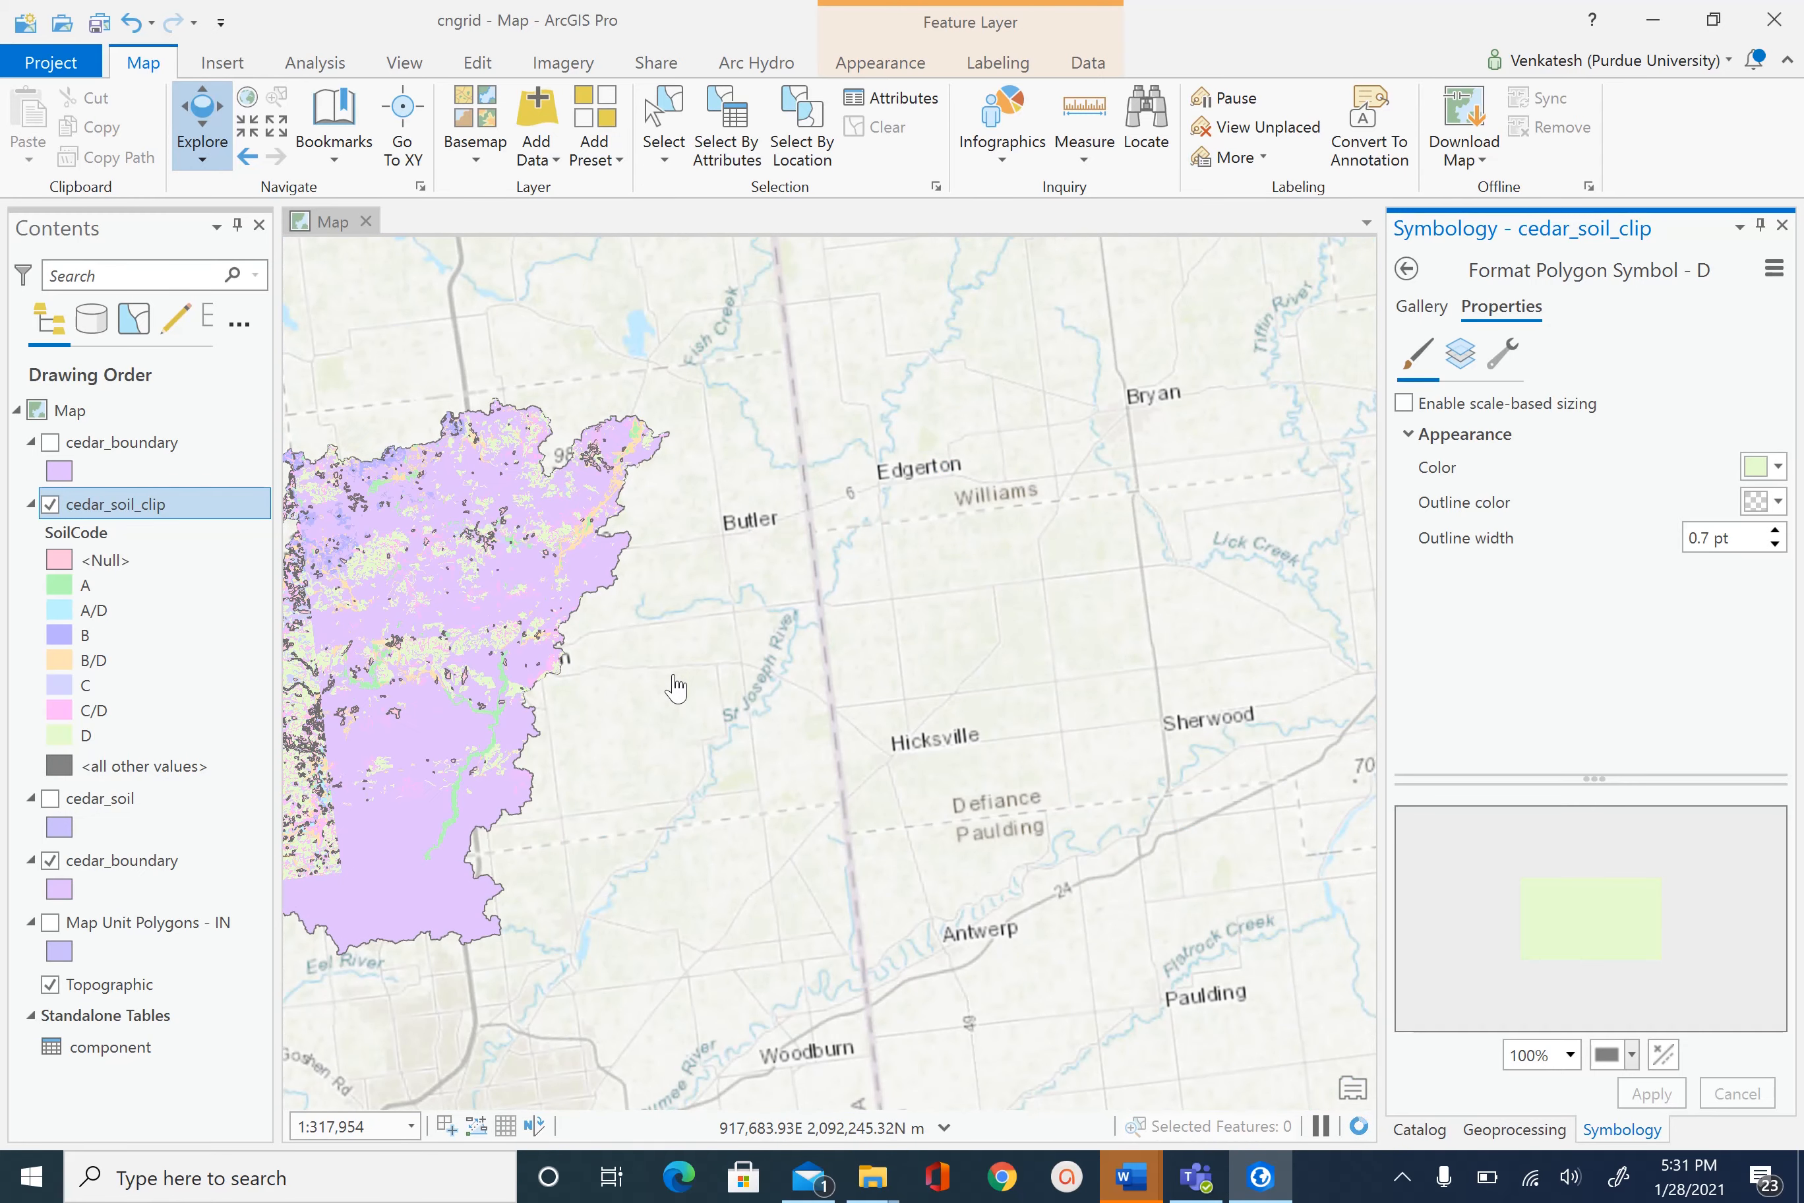
{"action": "left_click_drag", "start_coordinate": [720, 677], "coordinate": [1094, 625]}
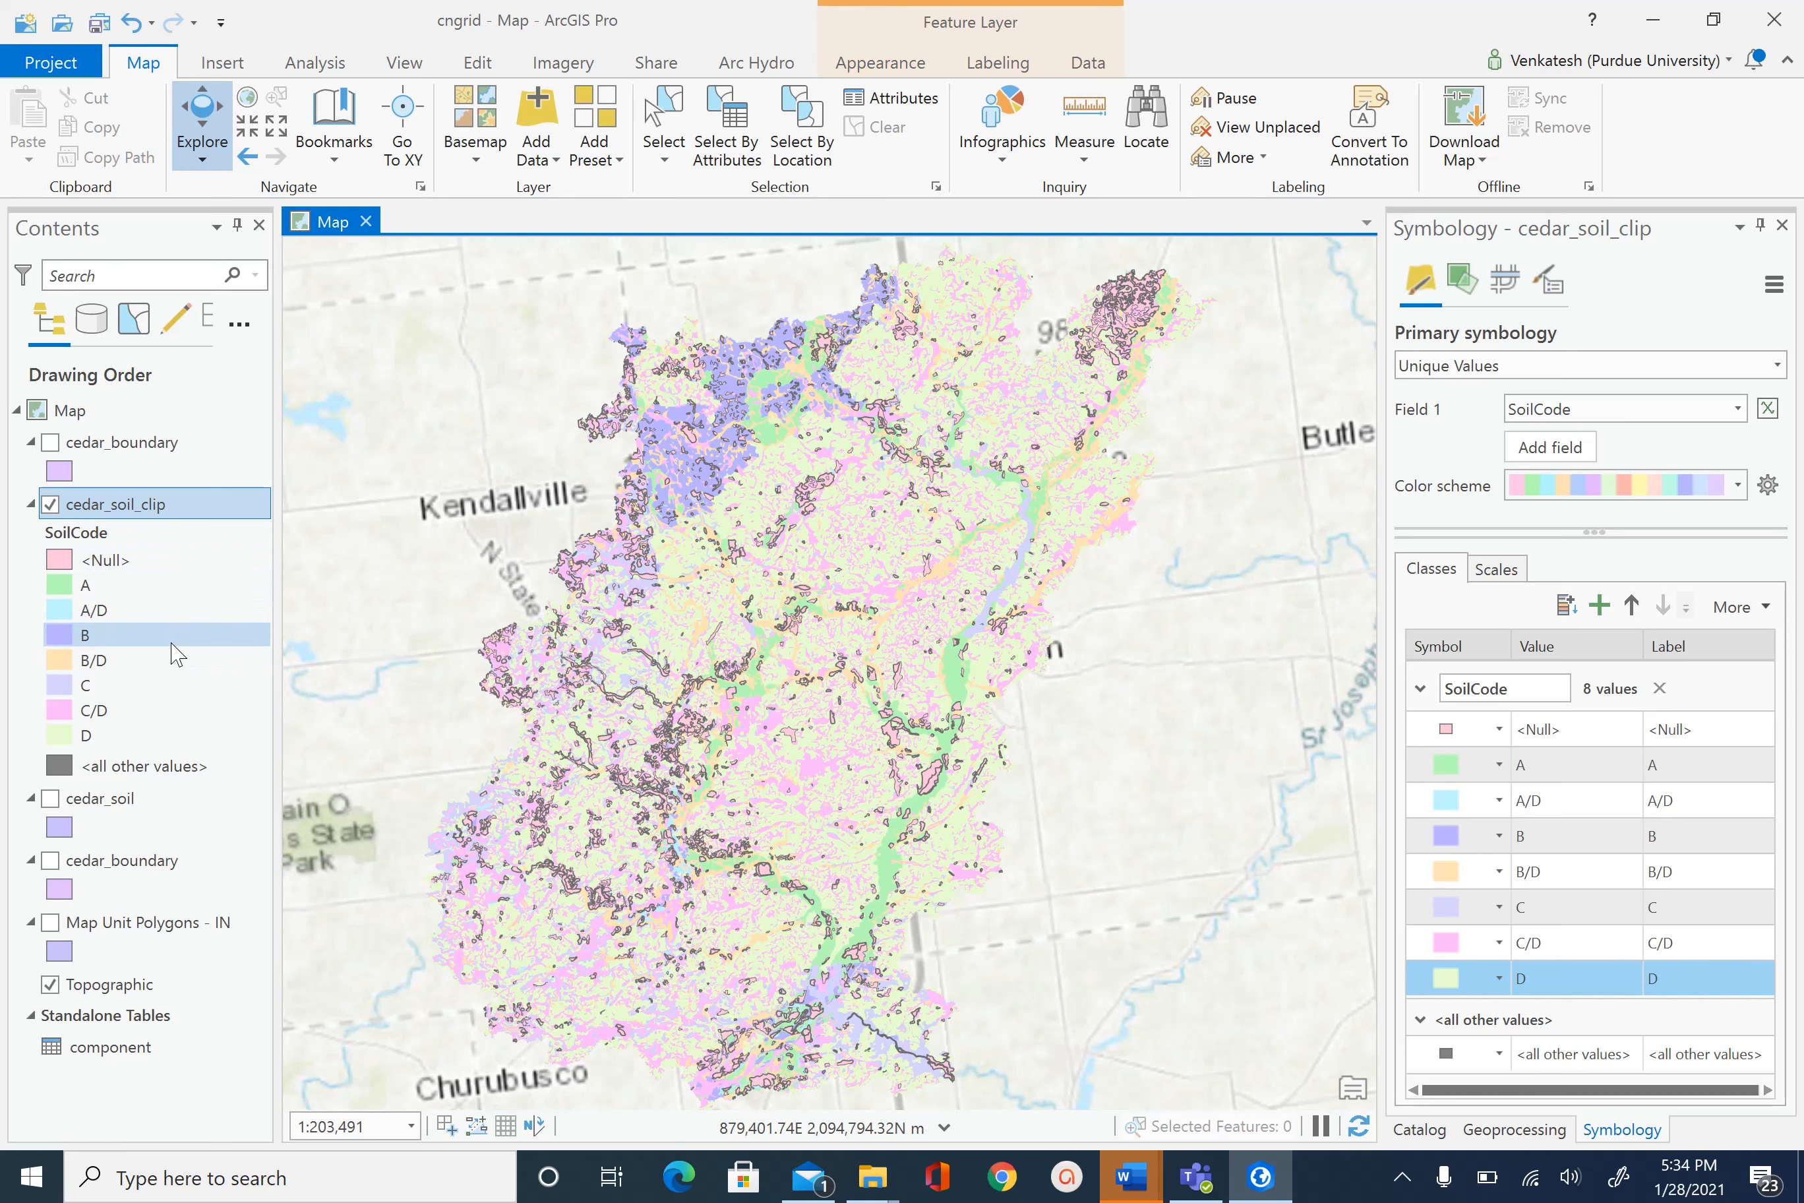
- Reopen the cedar_soil_clip attribute table and scroll through its 14,579 records' SoilCode values
{"action": "right_click", "coordinate": [148, 508]}
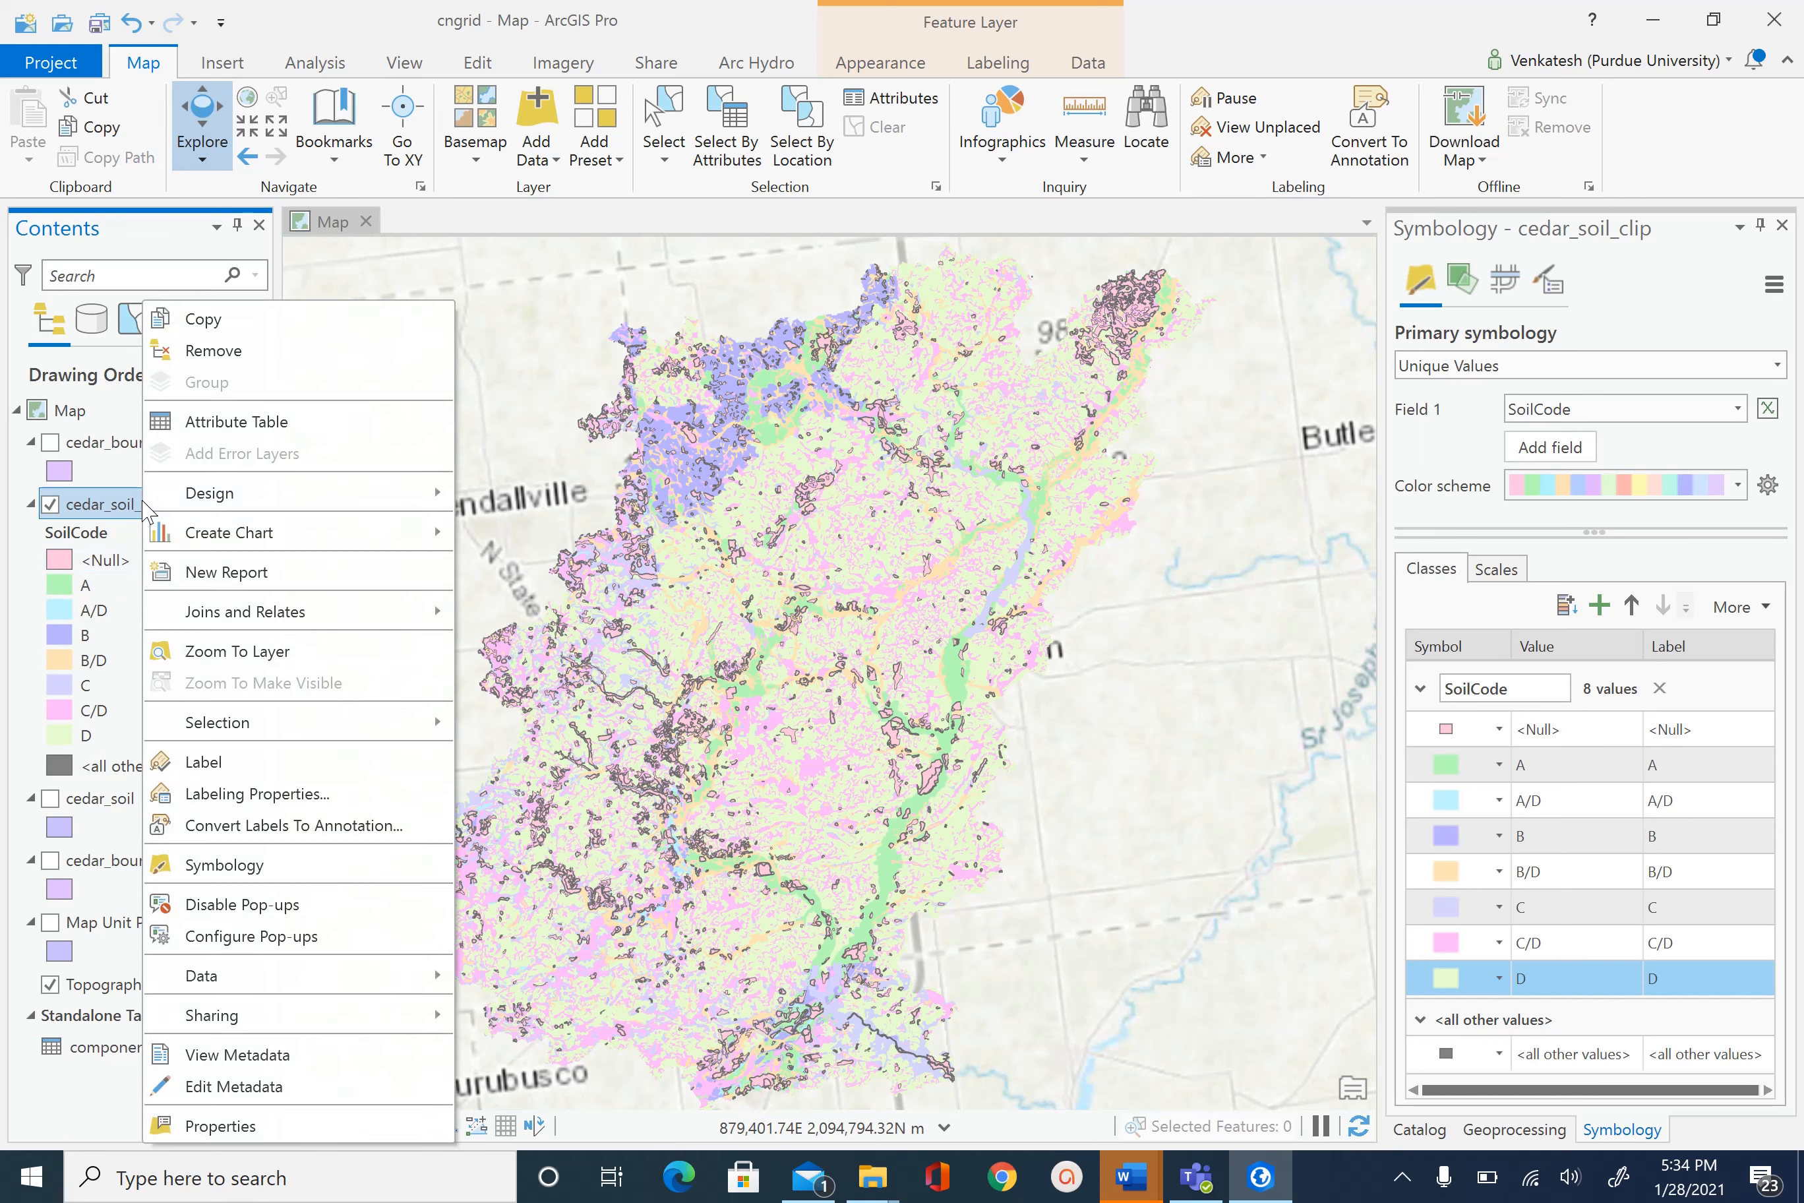
{"action": "left_click", "coordinate": [307, 420]}
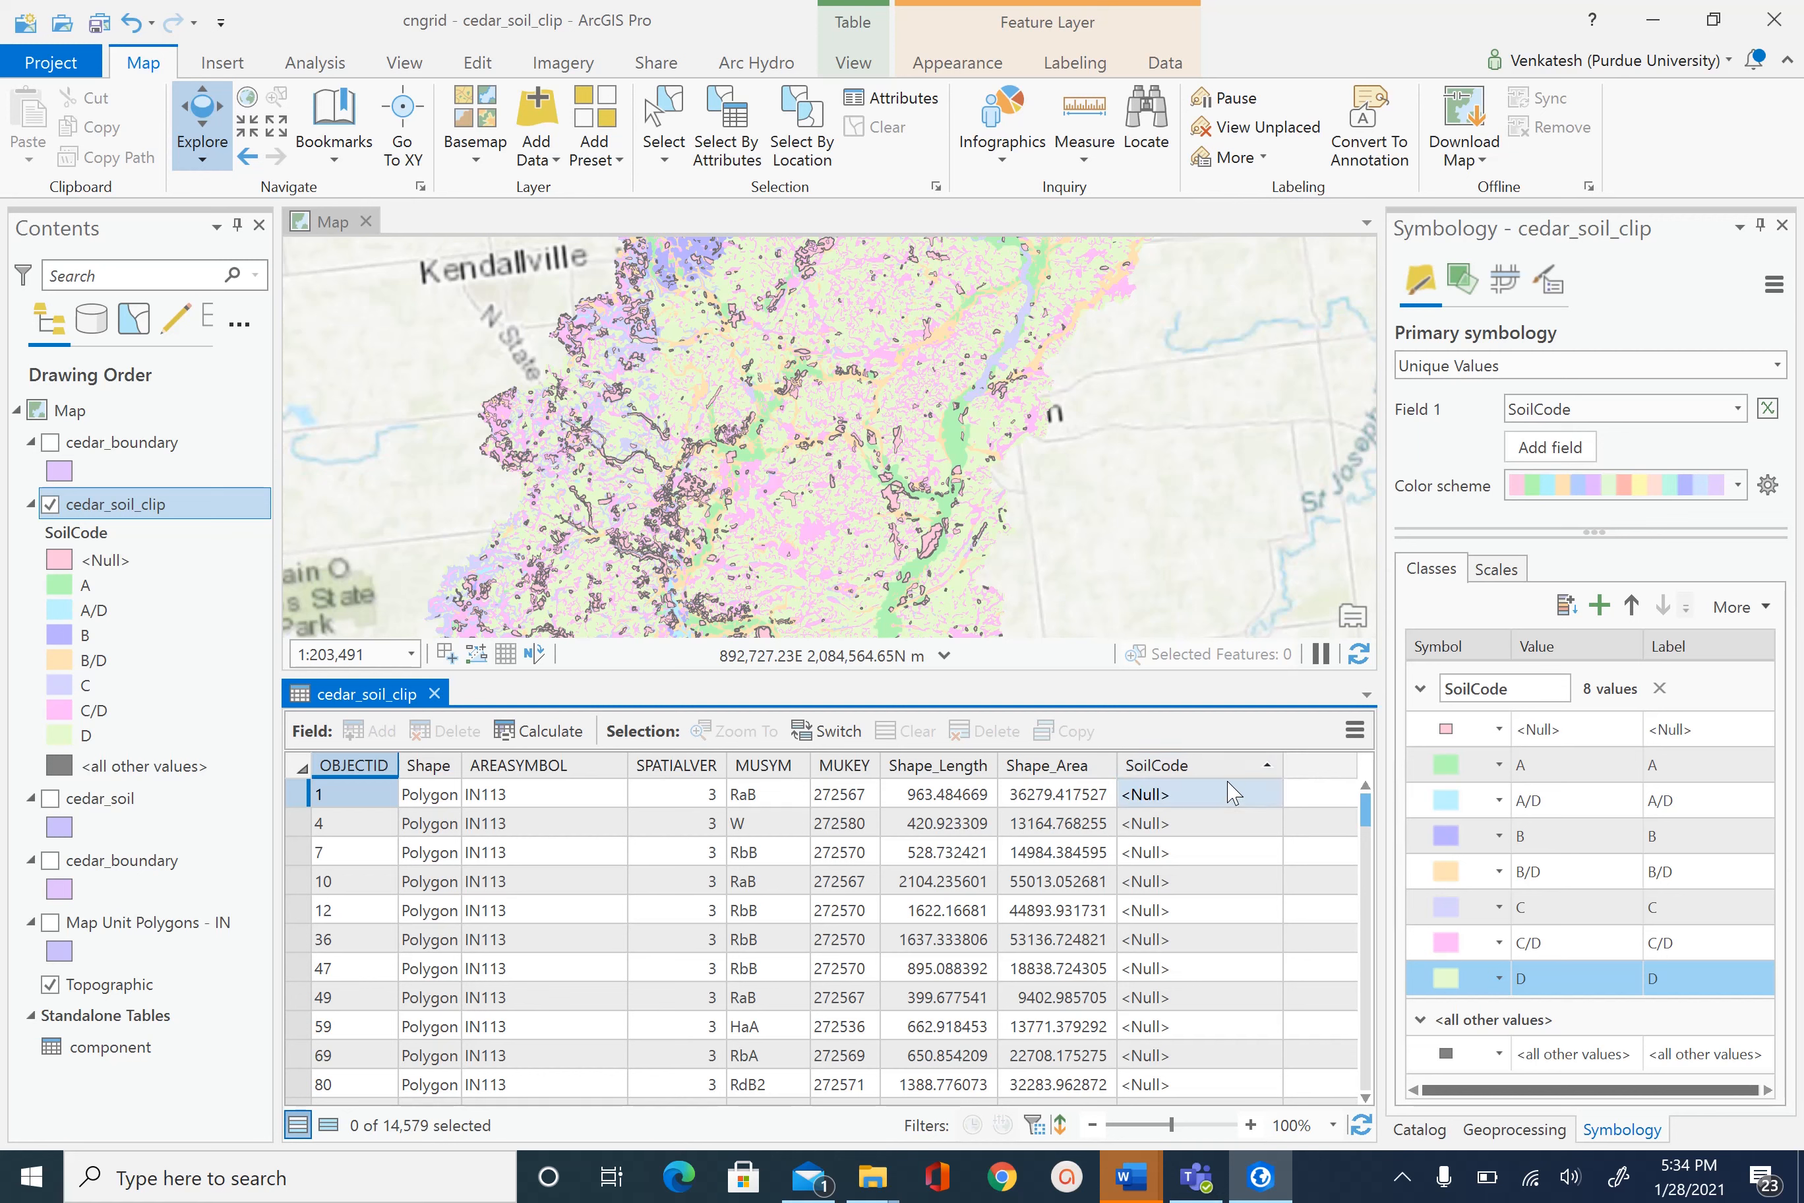
{"action": "scroll", "coordinate": [1242, 772], "scroll_direction": "down", "scroll_amount": 20}
{"action": "scroll", "coordinate": [1214, 776], "scroll_direction": "down", "scroll_amount": 20}
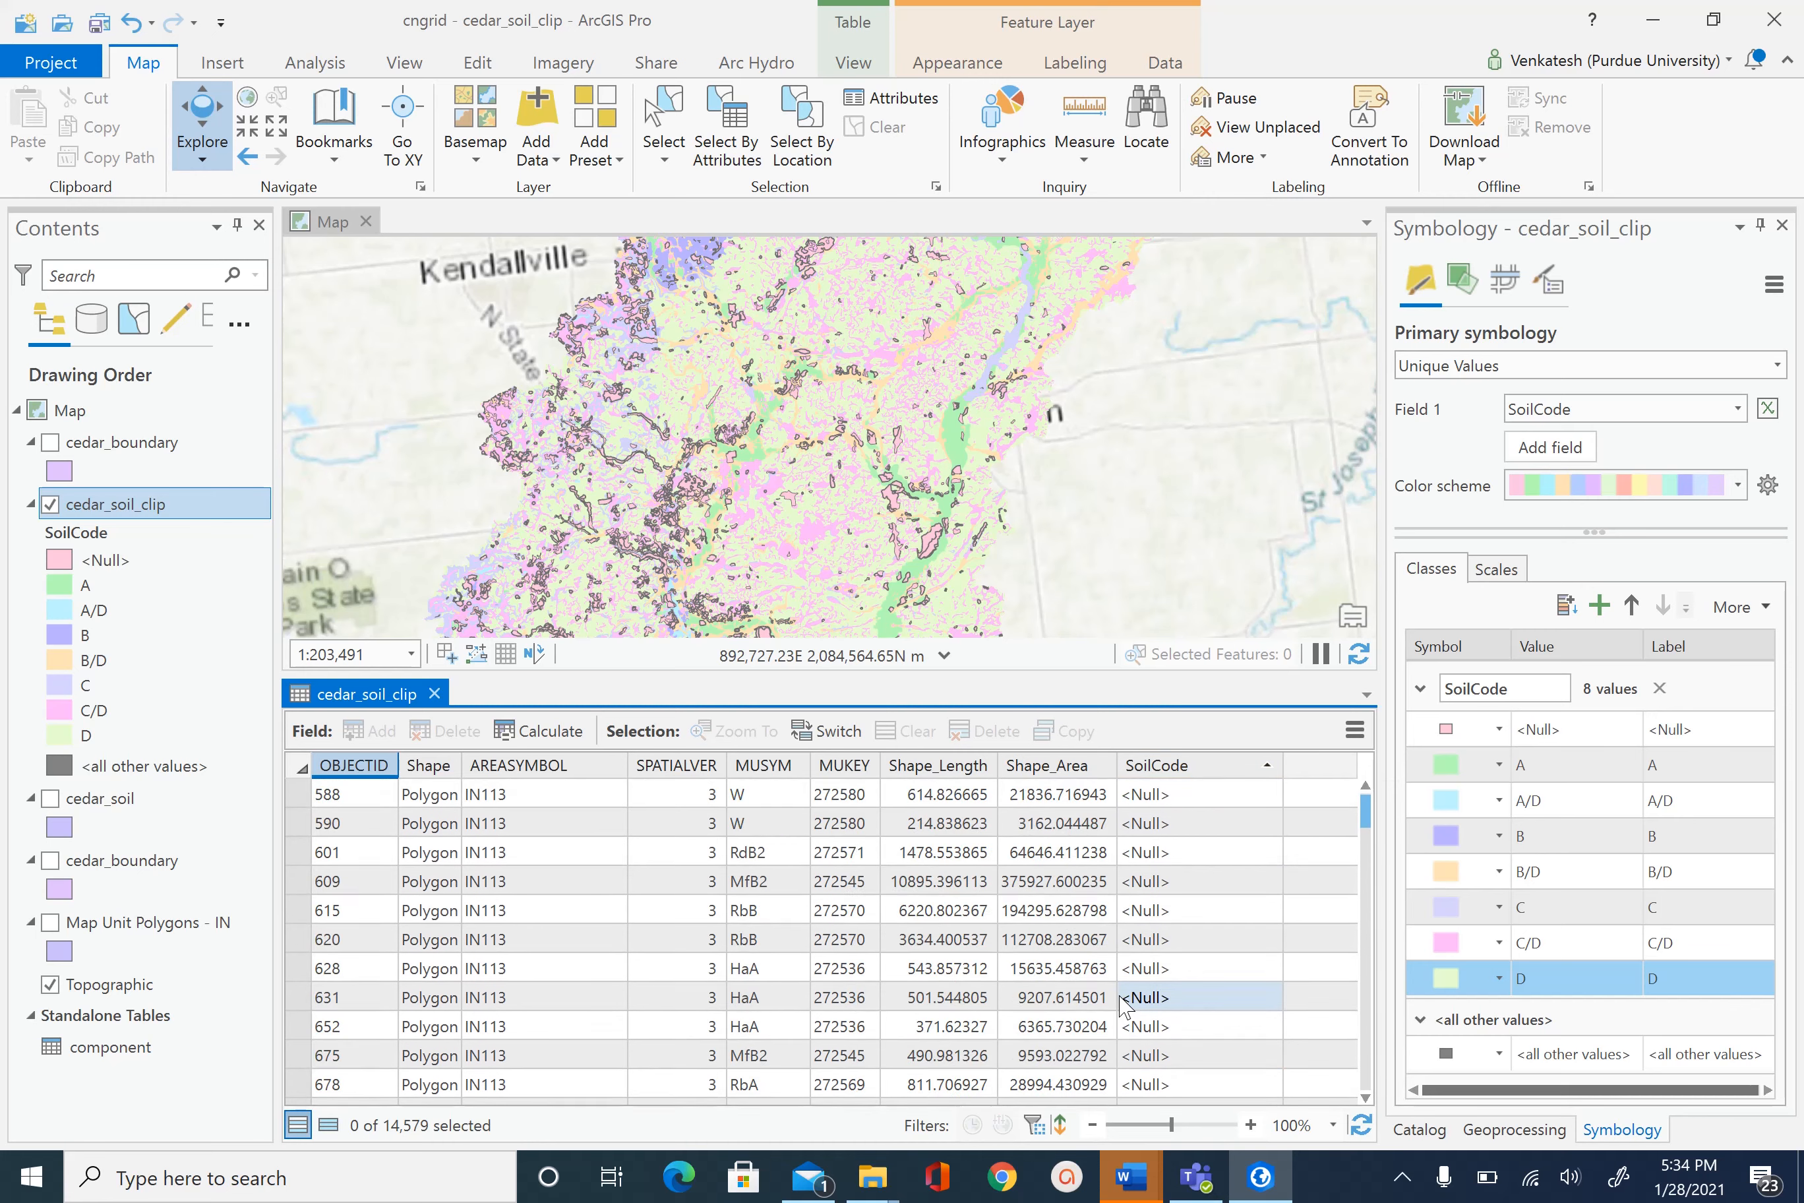
{"action": "scroll", "coordinate": [1125, 1005], "scroll_direction": "down", "scroll_amount": 20}
{"action": "scroll", "coordinate": [1124, 1005], "scroll_direction": "down", "scroll_amount": 20}
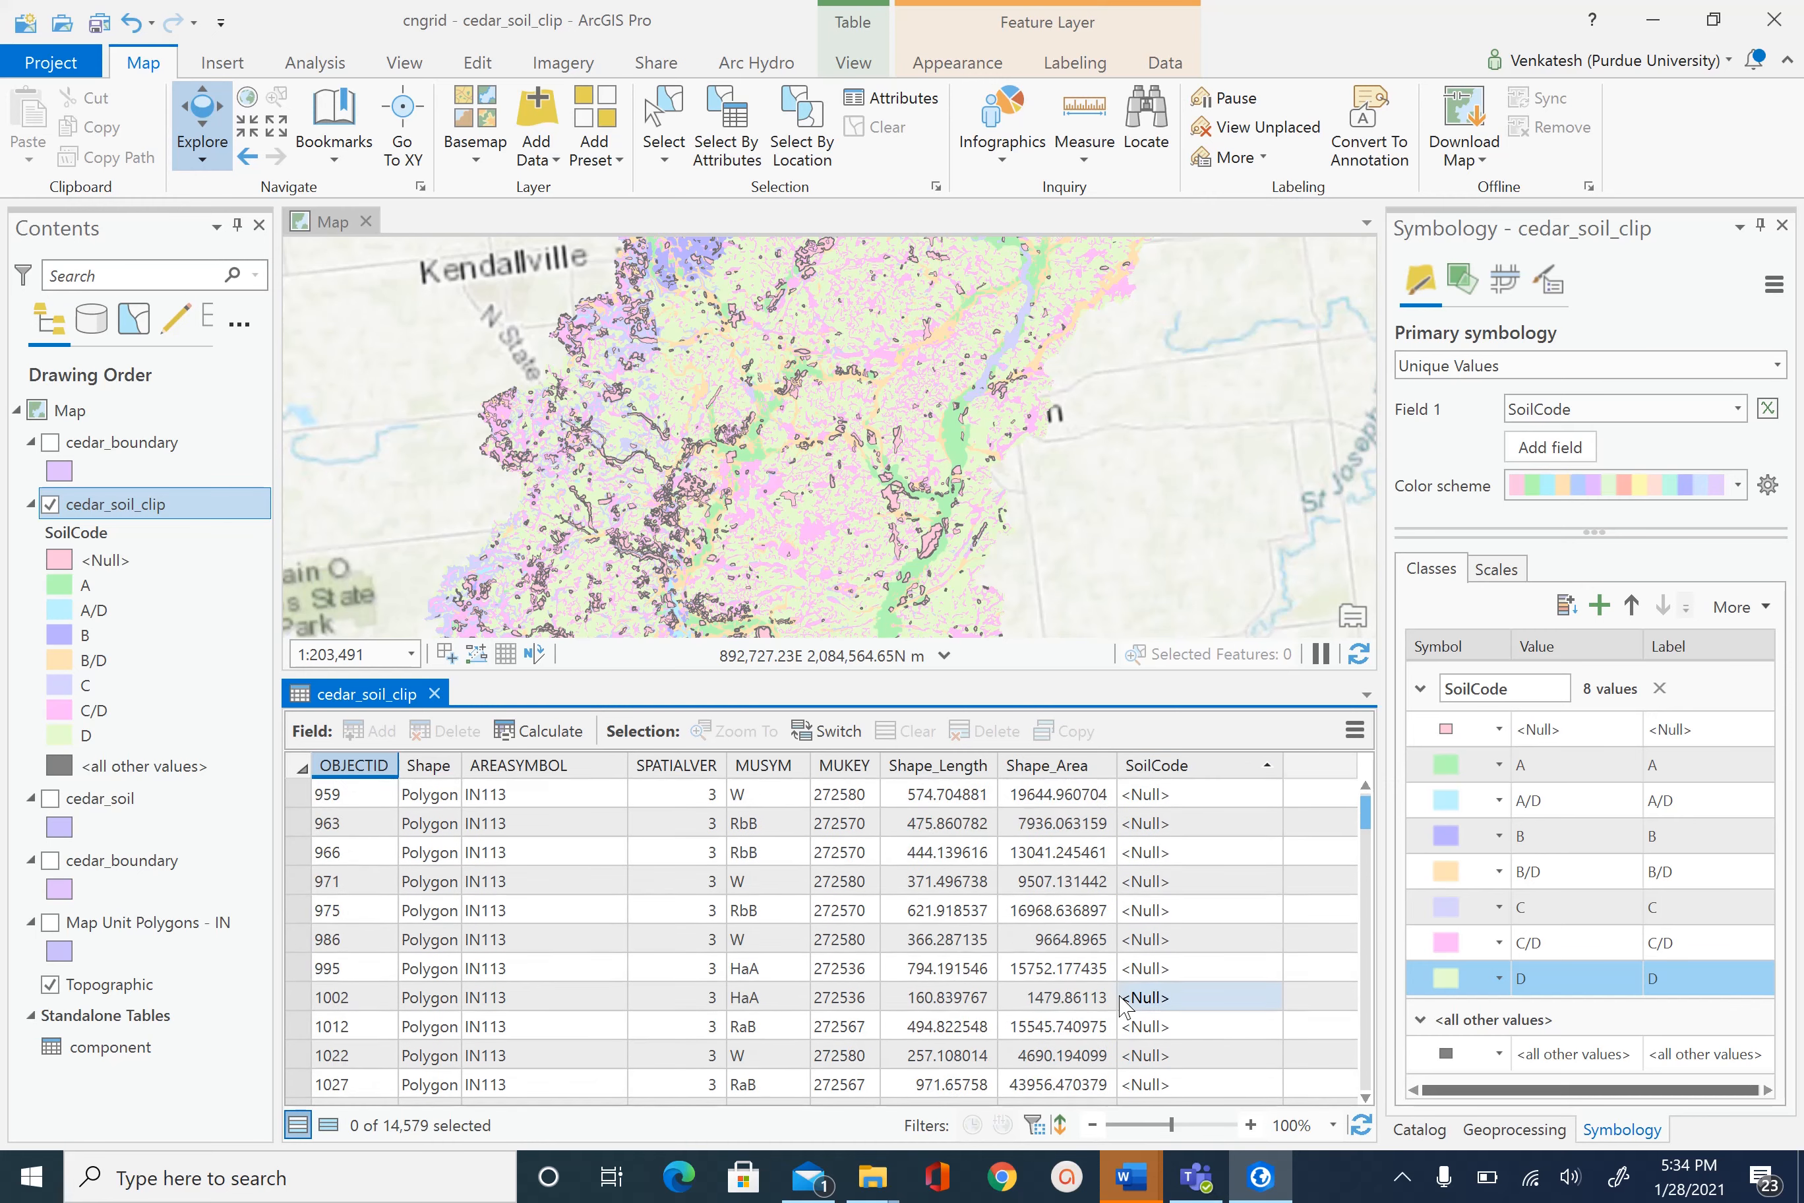
{"action": "scroll", "coordinate": [1124, 1005], "scroll_direction": "down", "scroll_amount": 20}
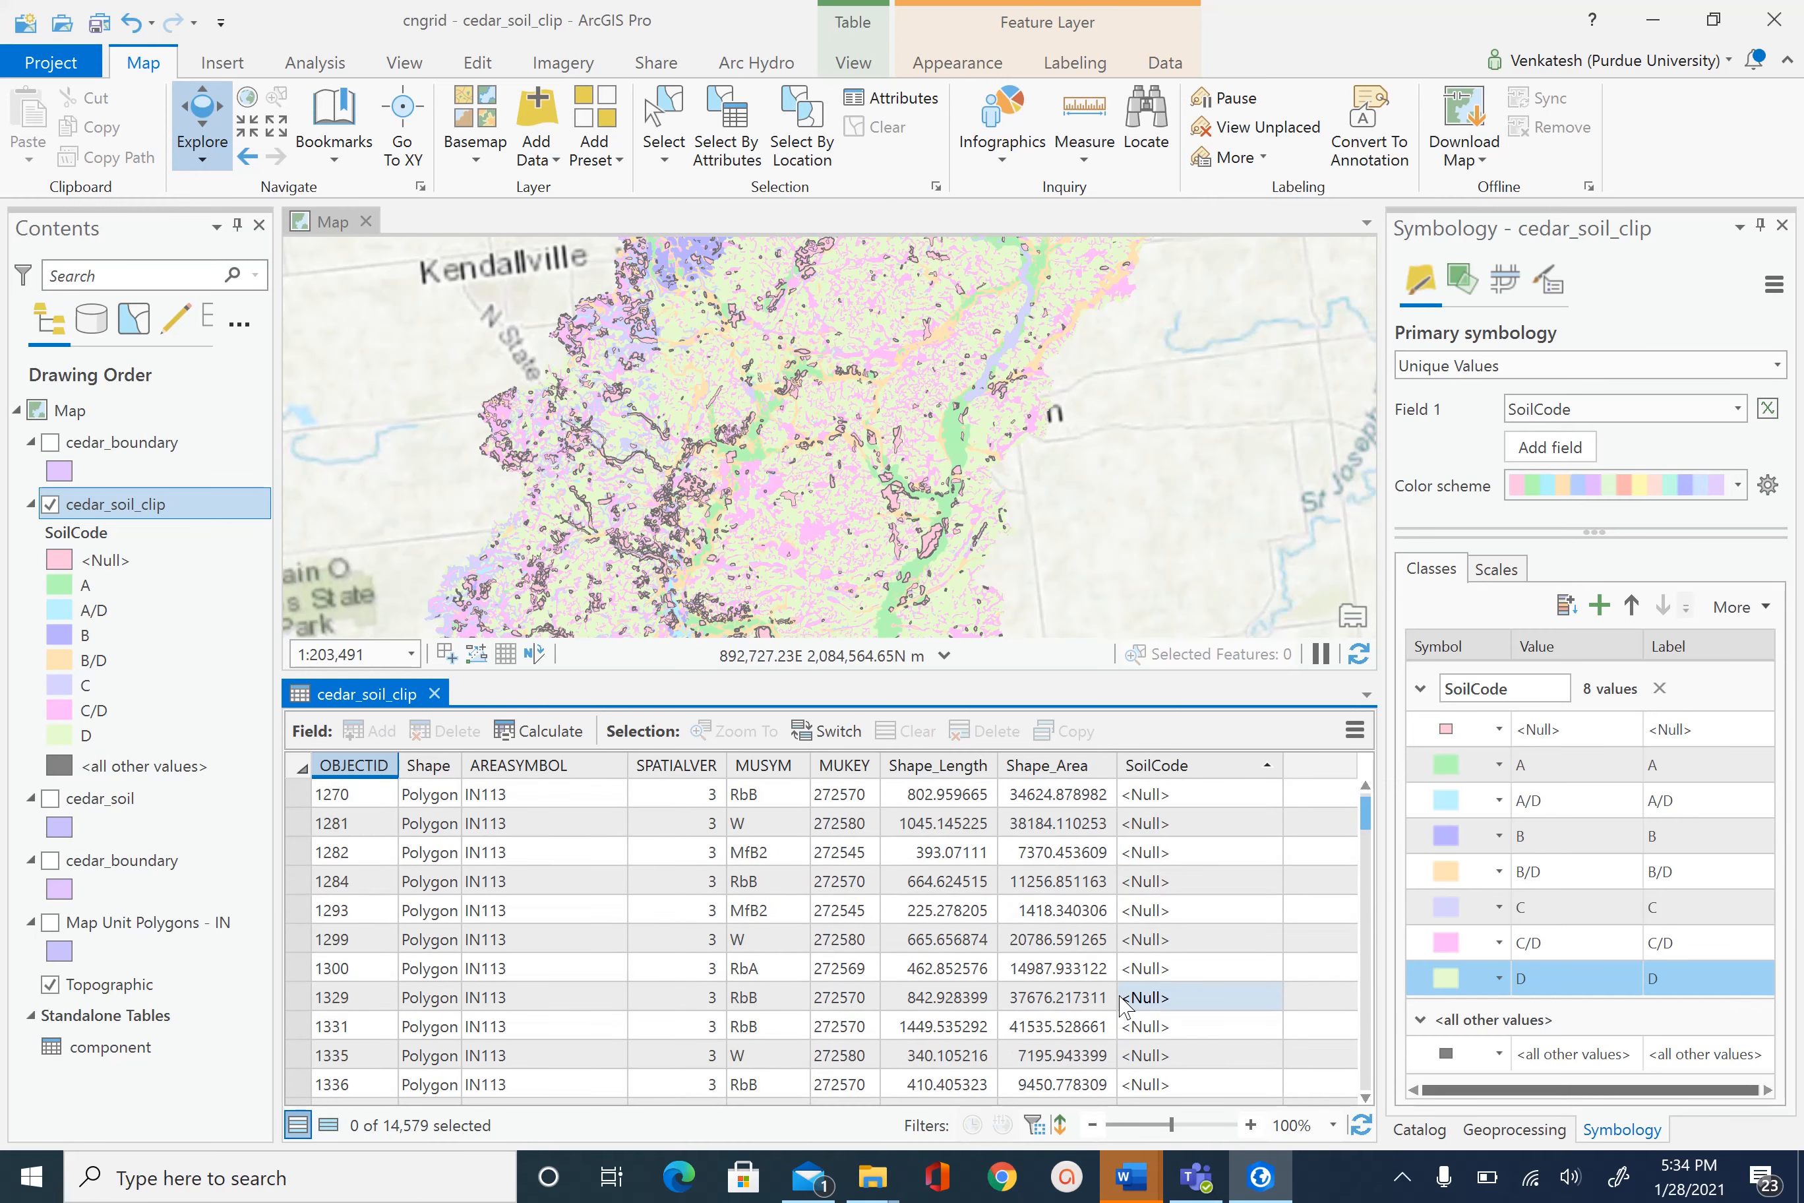
{"action": "scroll", "coordinate": [1126, 1007], "scroll_direction": "down", "scroll_amount": 6}
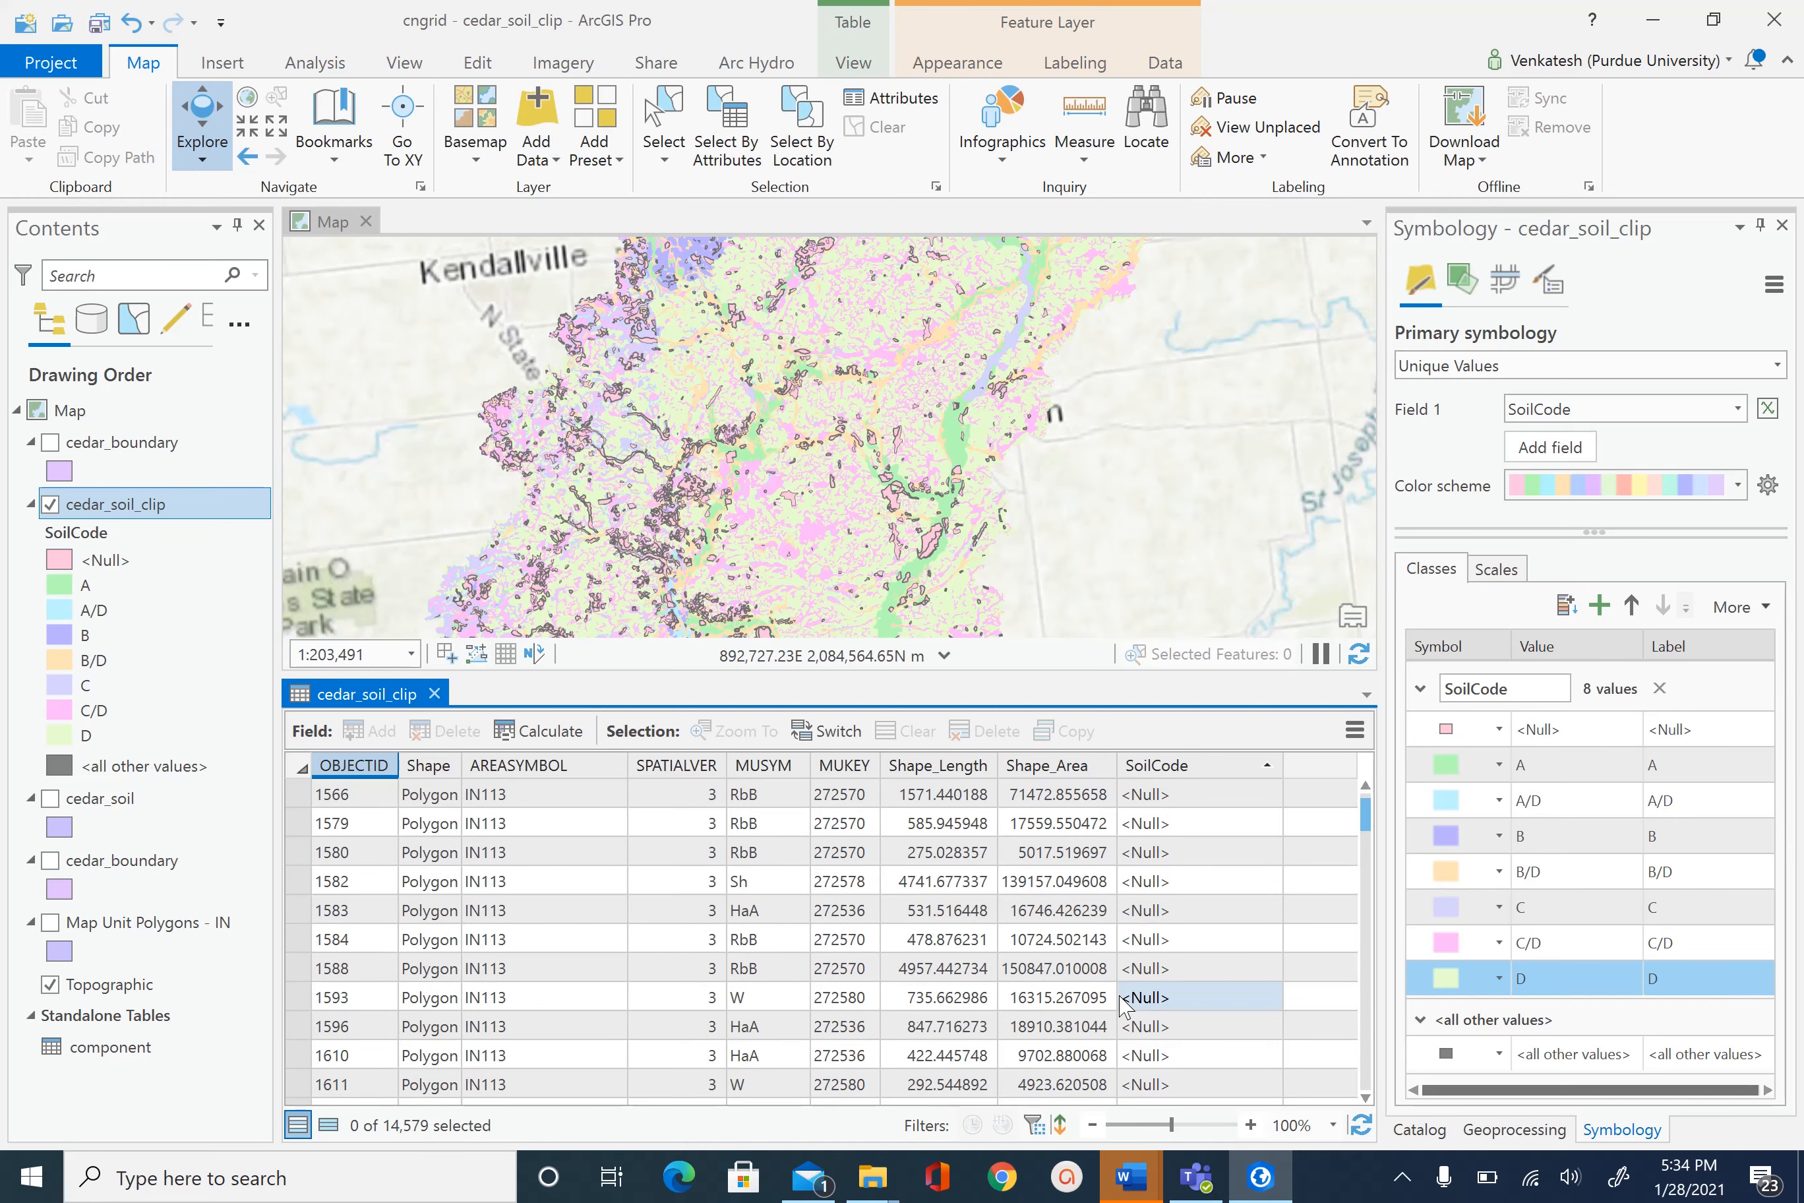
{"action": "scroll", "coordinate": [1125, 1007], "scroll_direction": "up", "scroll_amount": 15}
{"action": "scroll", "coordinate": [1124, 1005], "scroll_direction": "up", "scroll_amount": 20}
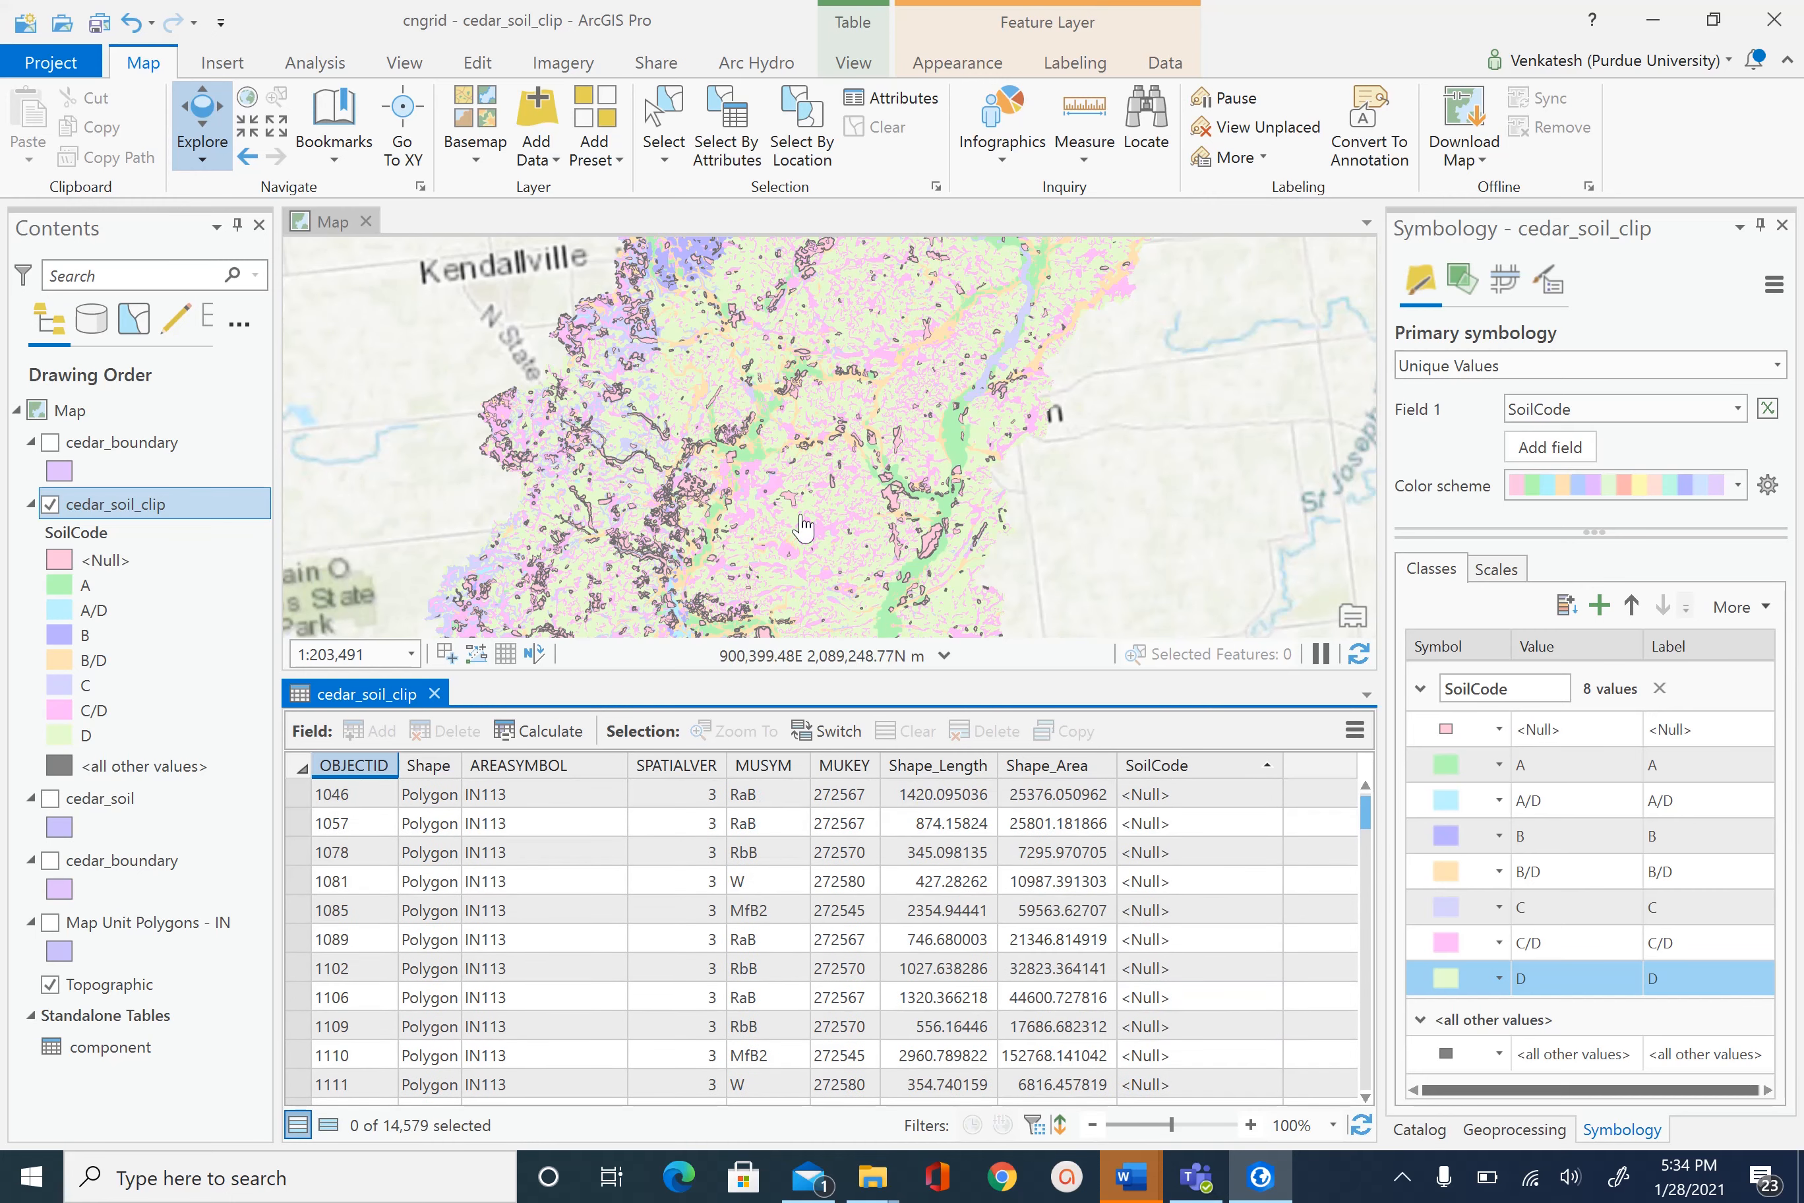
- Run Select Layer By Attribute with 'SoilCode is null', selecting 1,861 polygons
{"action": "left_click", "coordinate": [727, 140]}
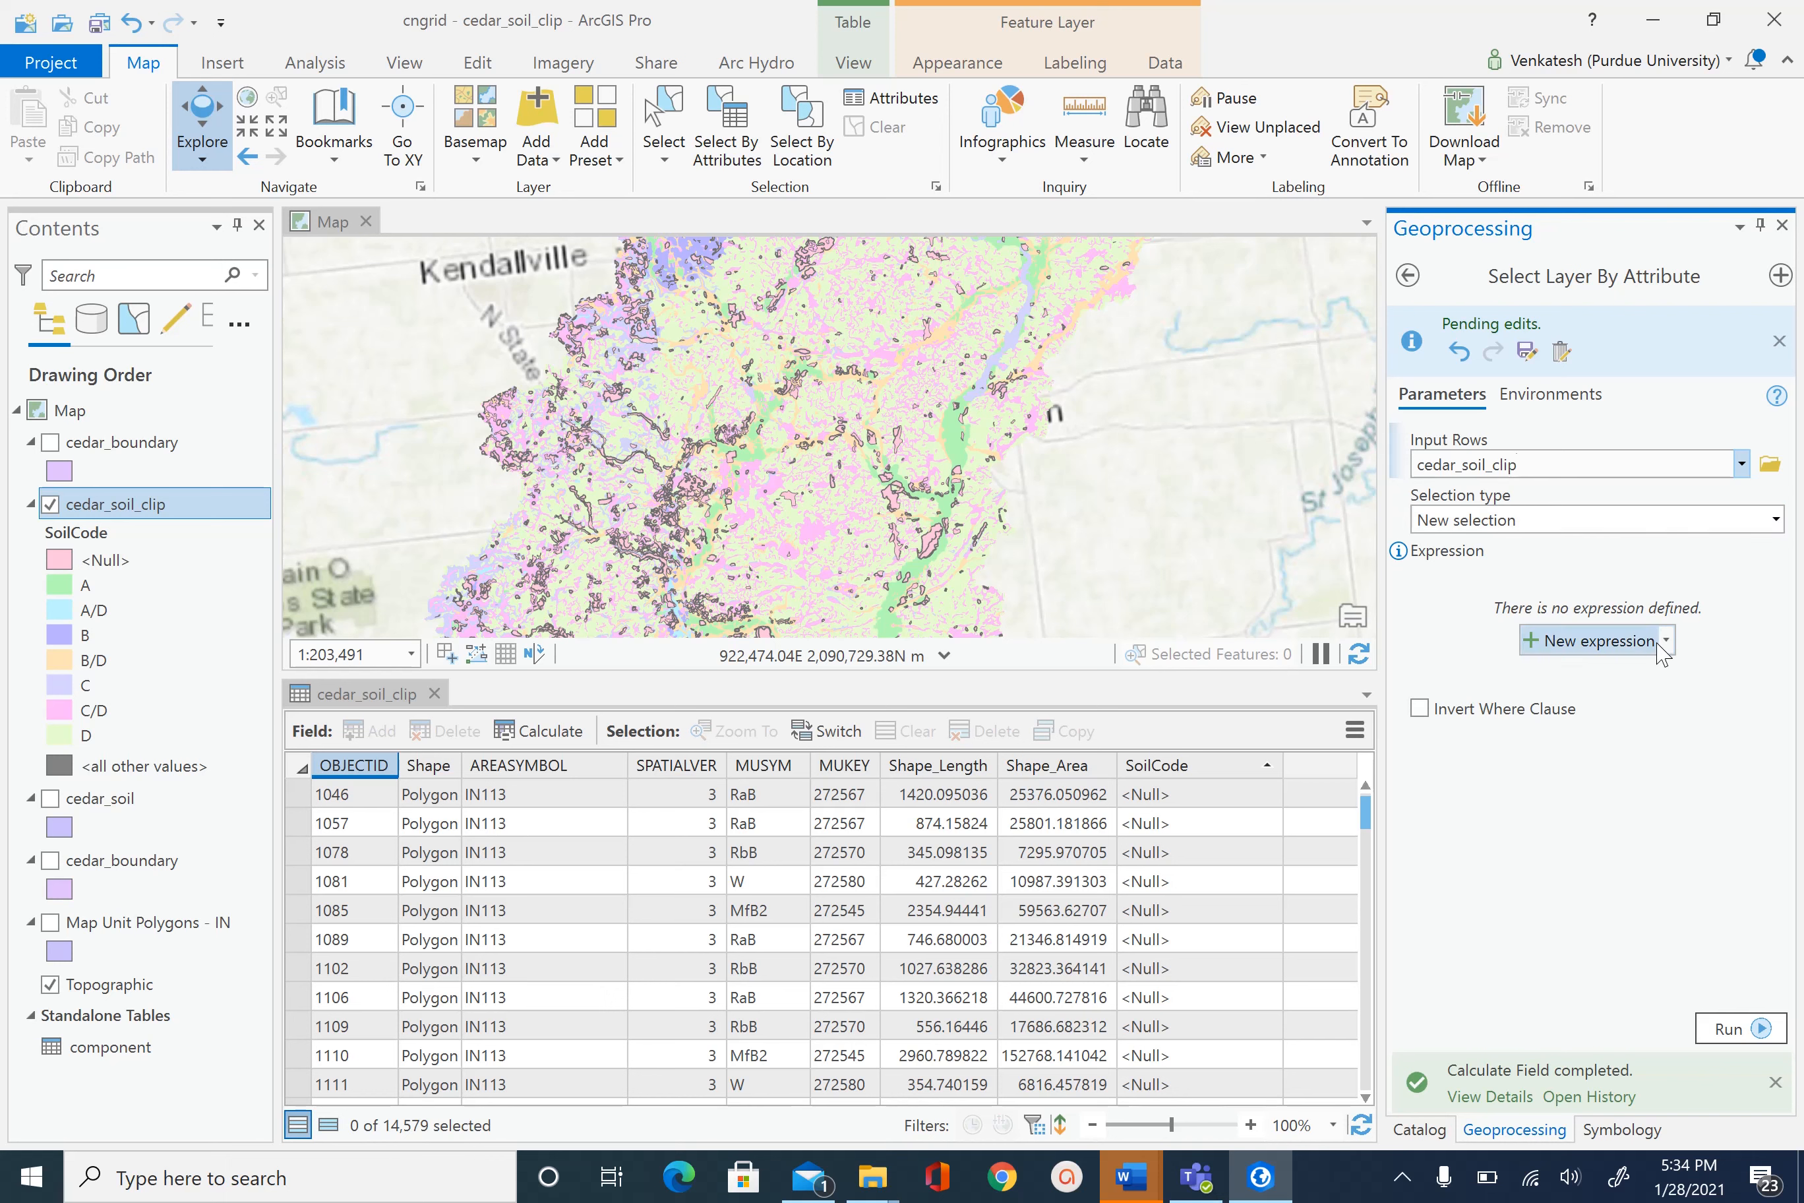
{"action": "left_click", "coordinate": [1612, 641]}
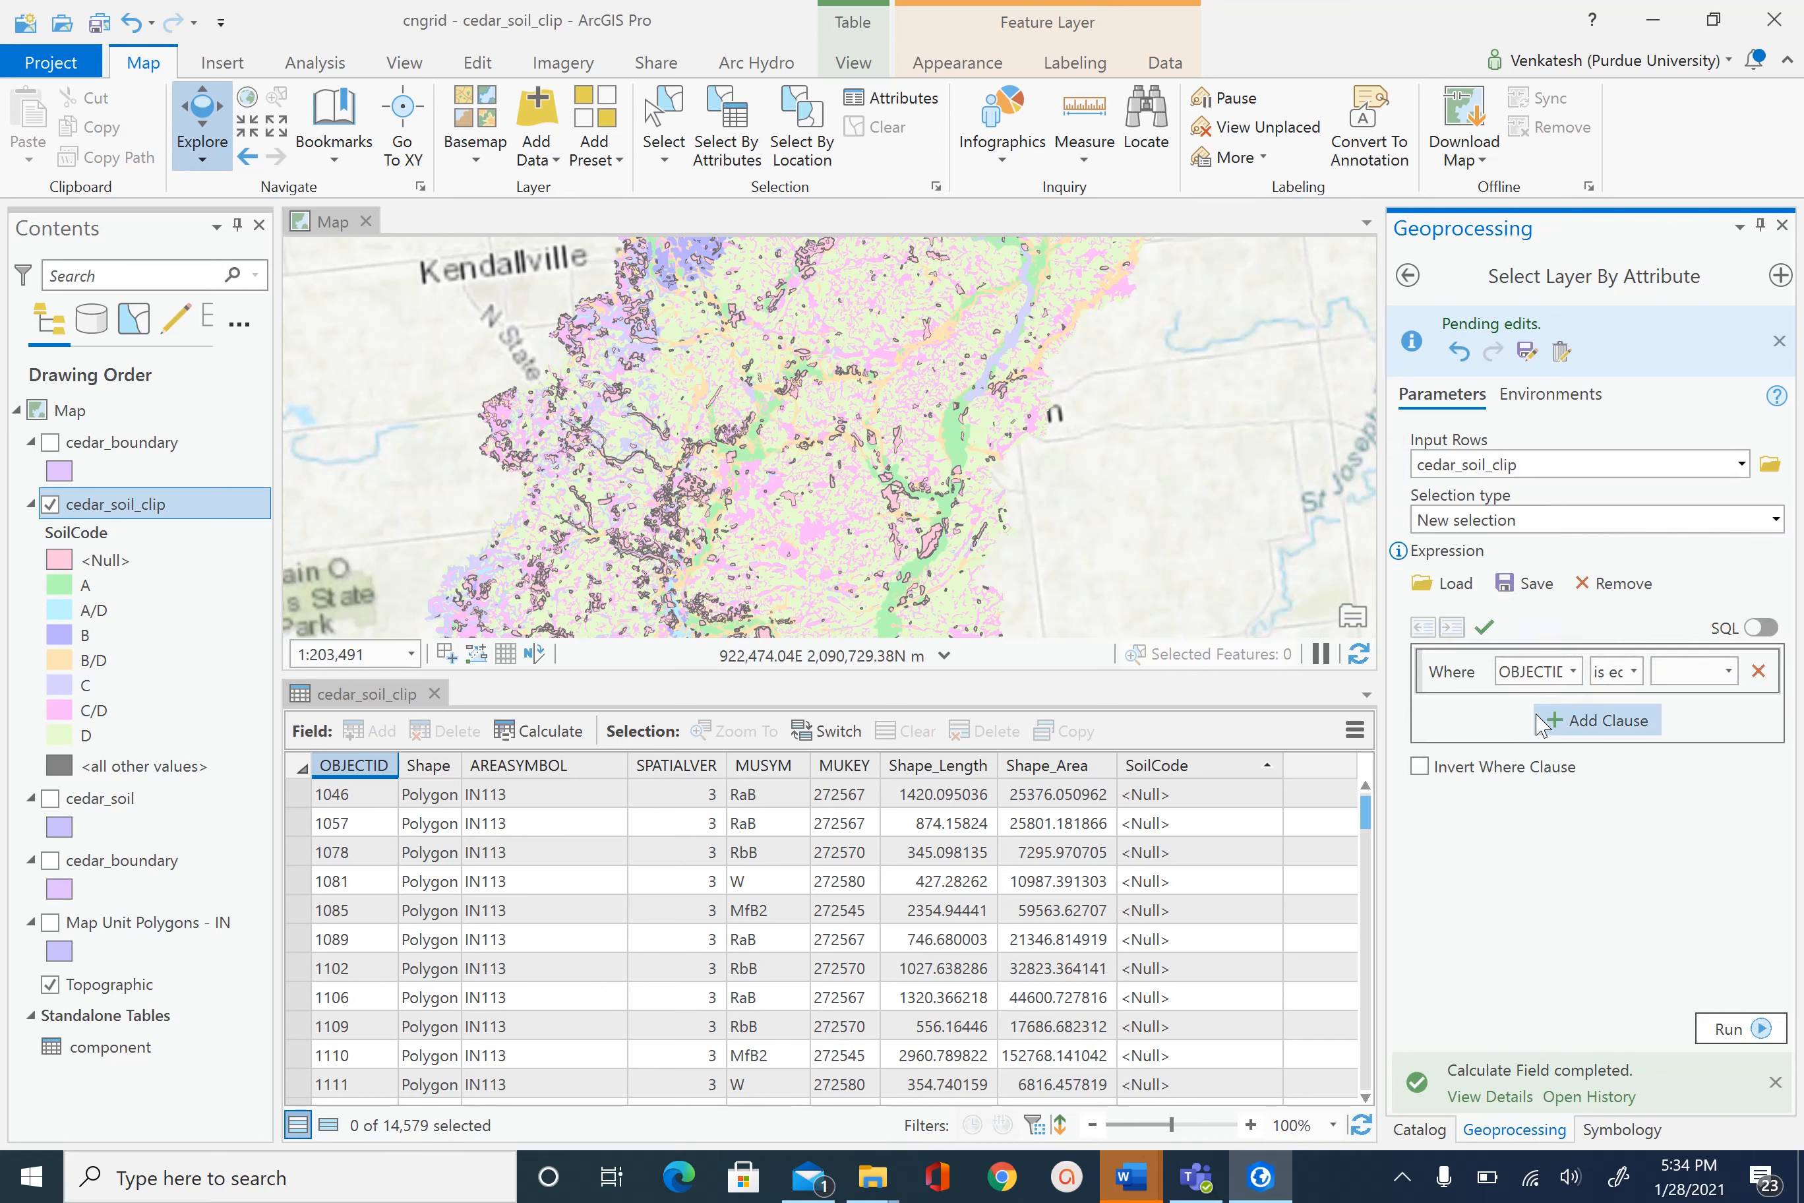
{"action": "left_click", "coordinate": [1572, 671]}
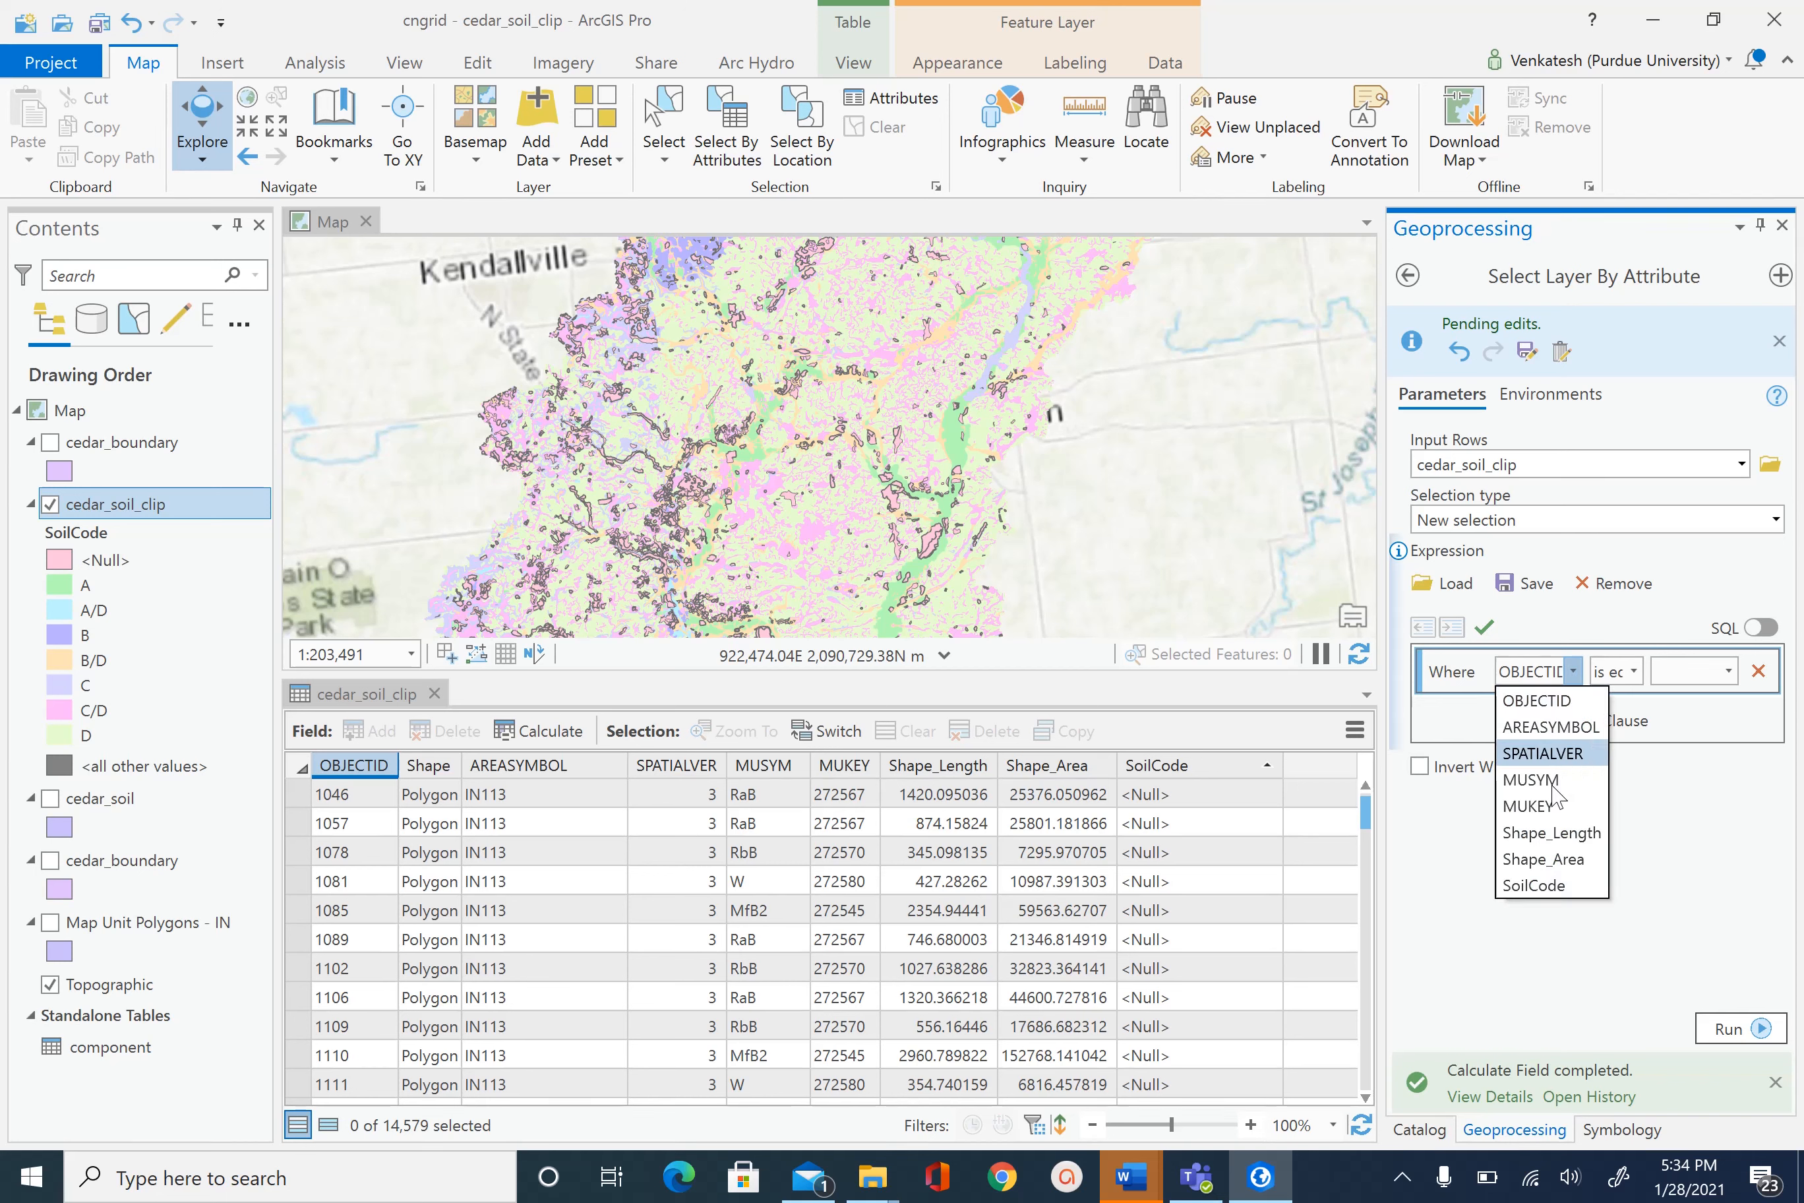
{"action": "left_click", "coordinate": [1564, 882]}
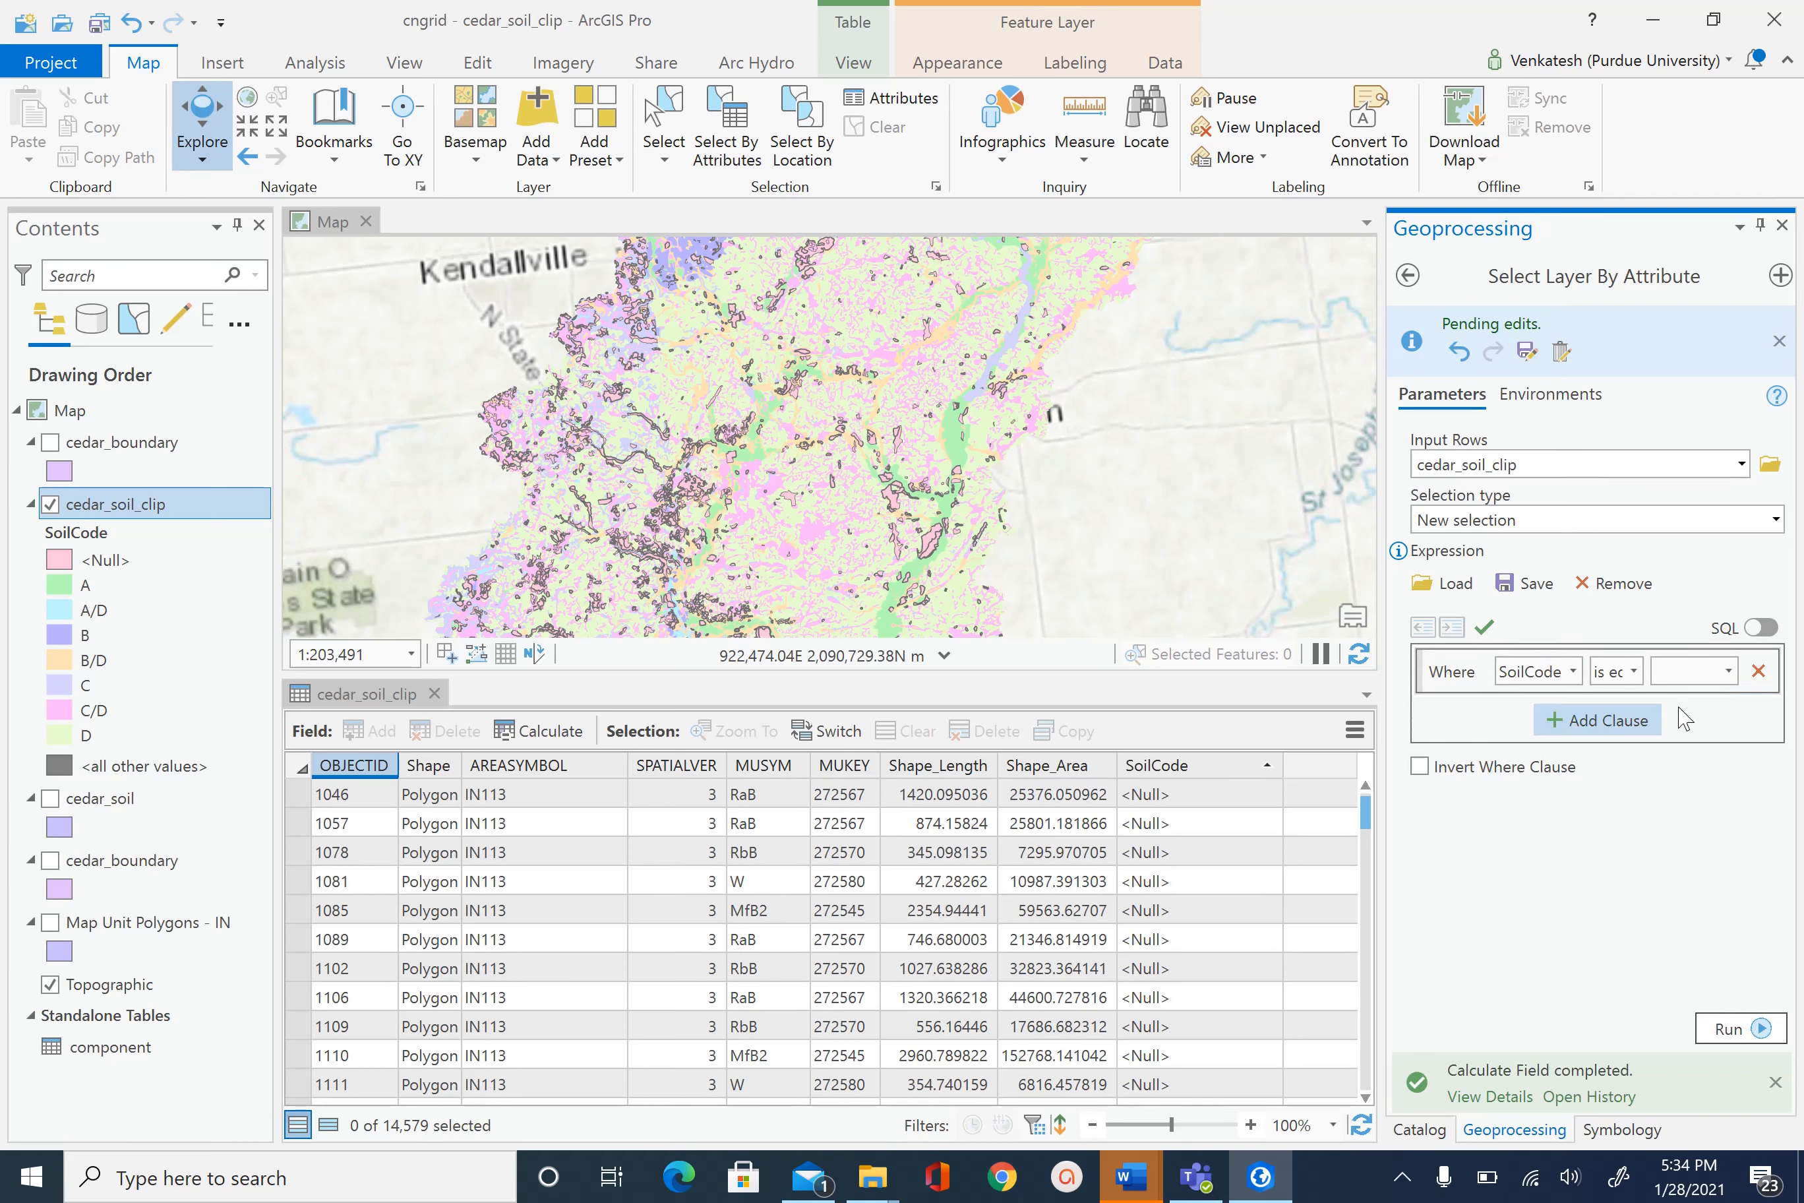
{"action": "left_click", "coordinate": [1634, 672]}
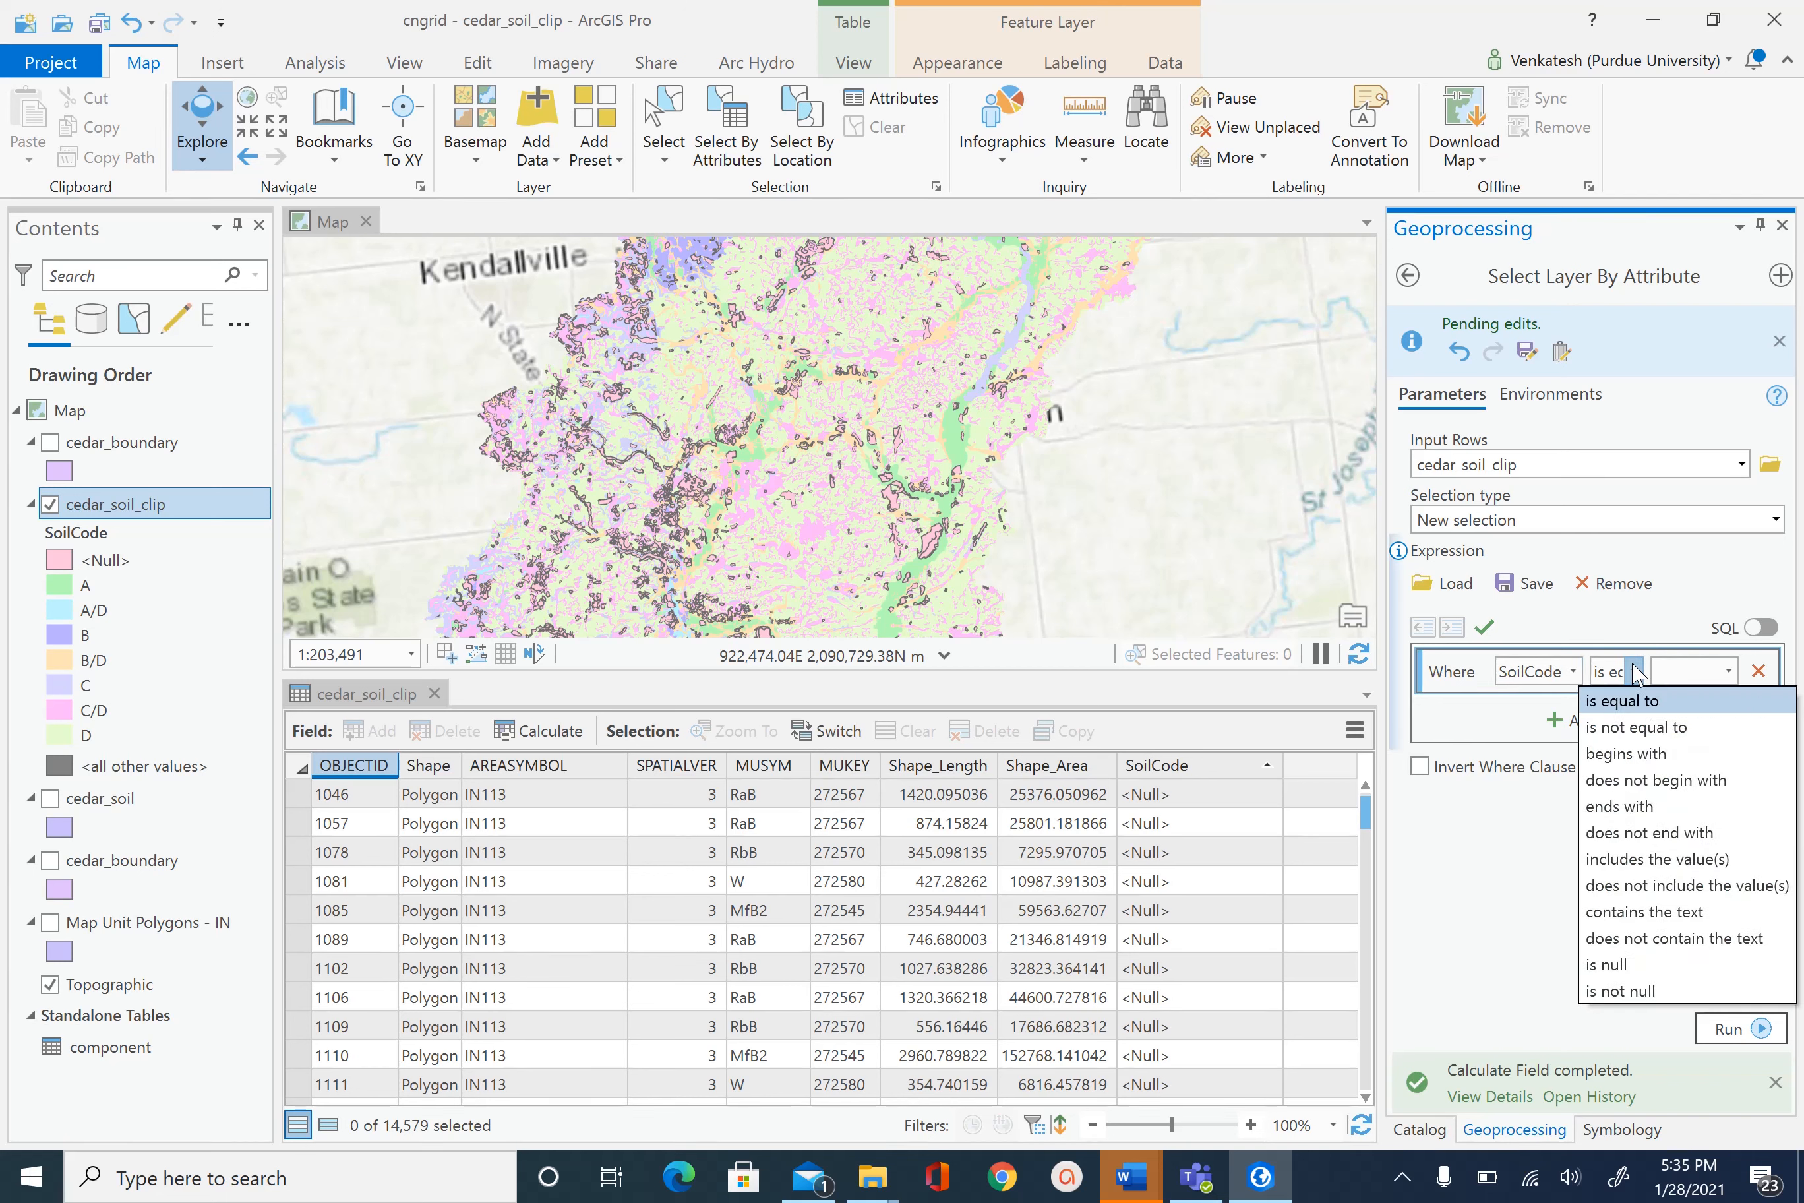
{"action": "left_click", "coordinate": [1655, 965]}
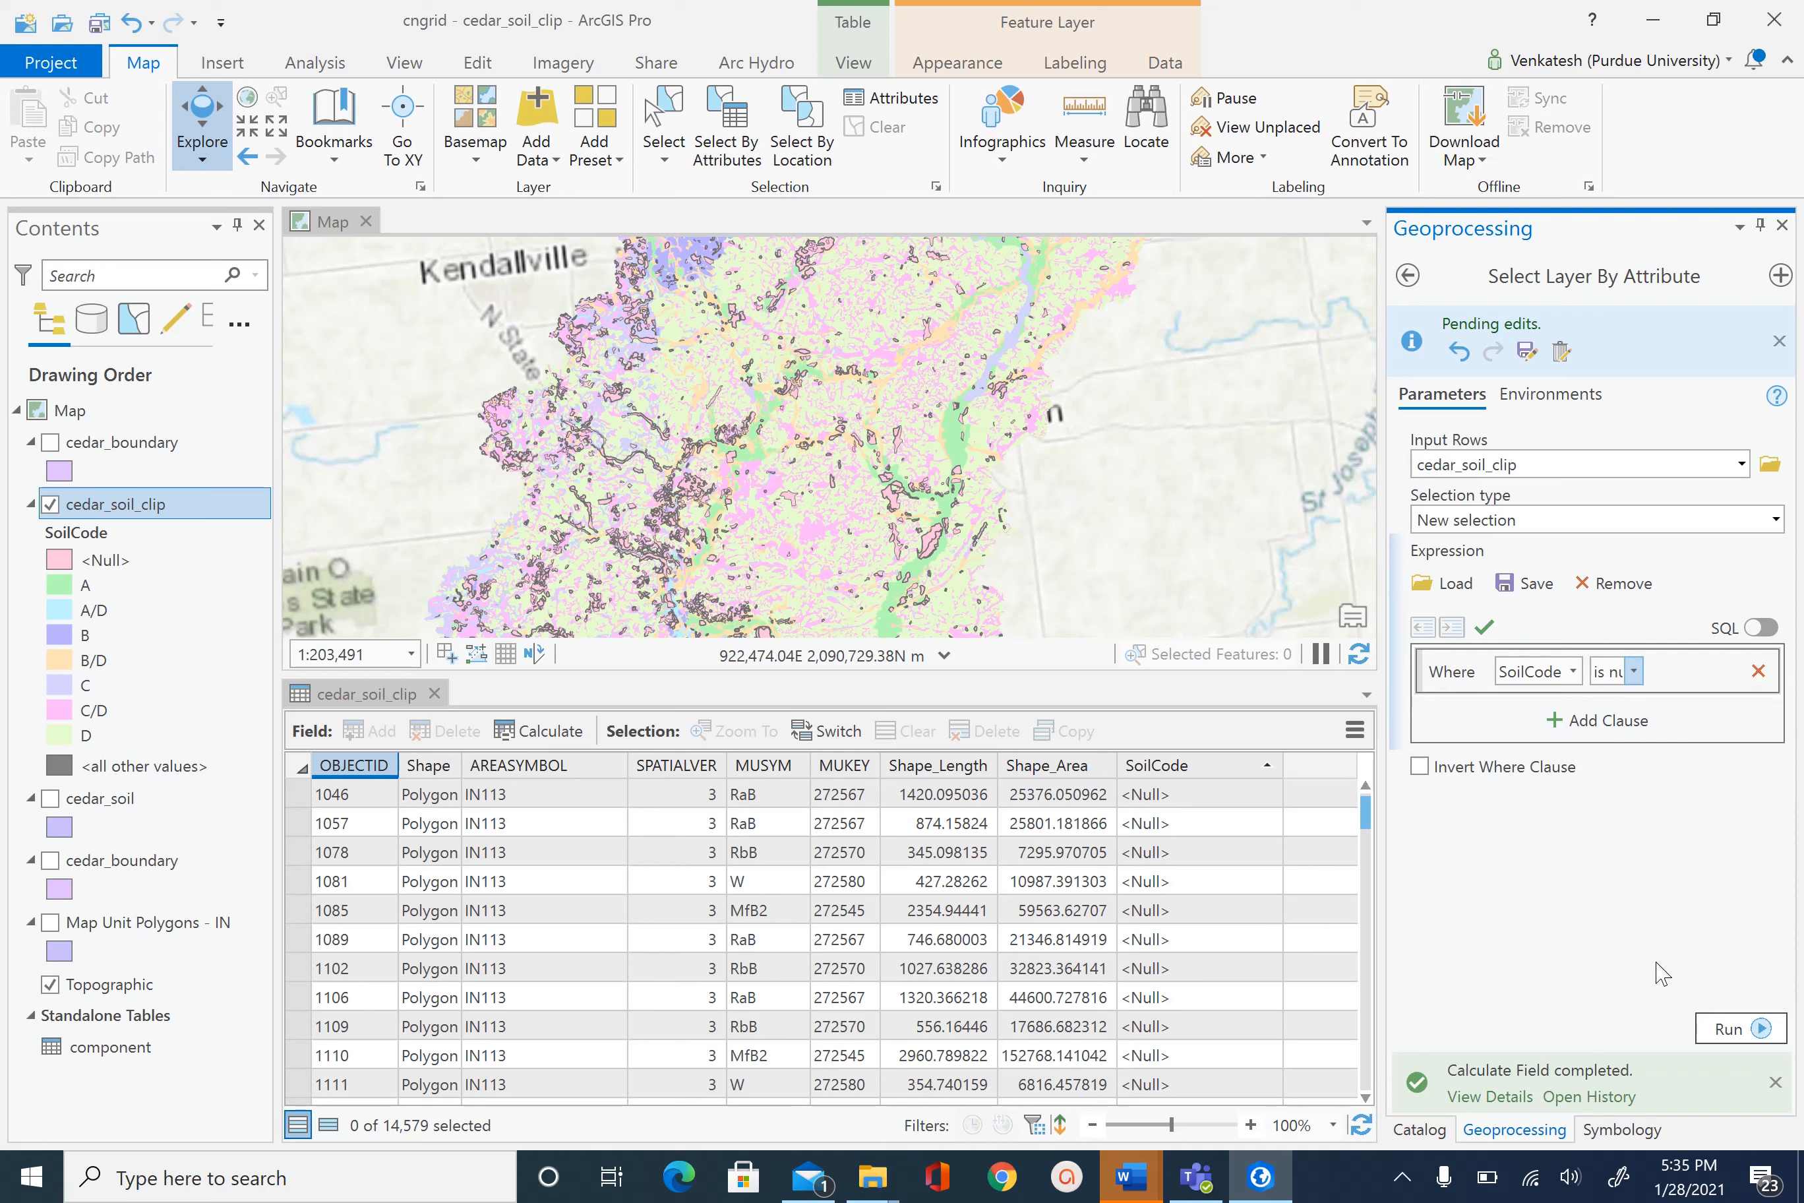
{"action": "left_click", "coordinate": [1725, 1031]}
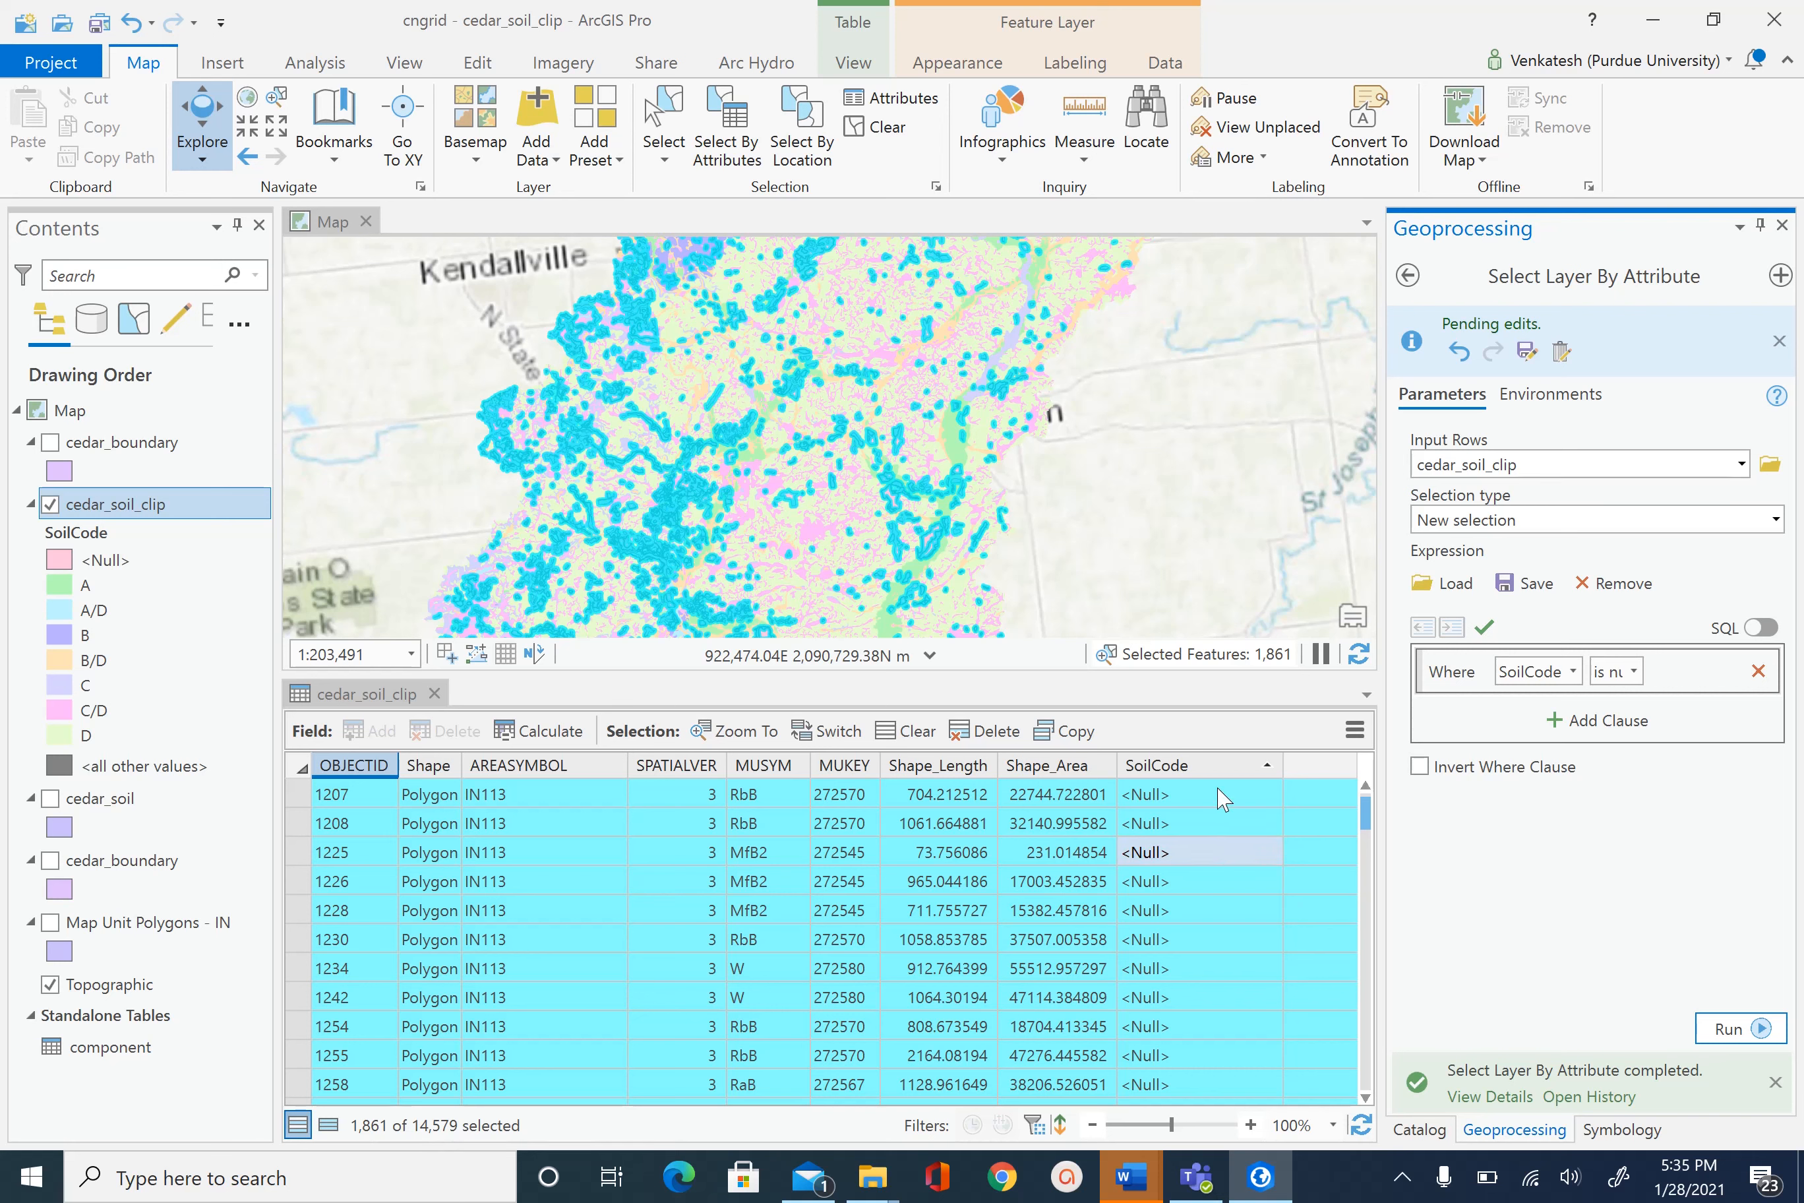
- Calculate SoilCode as 'C' for the 1,861 selected null records
{"action": "mouse_move", "coordinate": [1203, 772]}
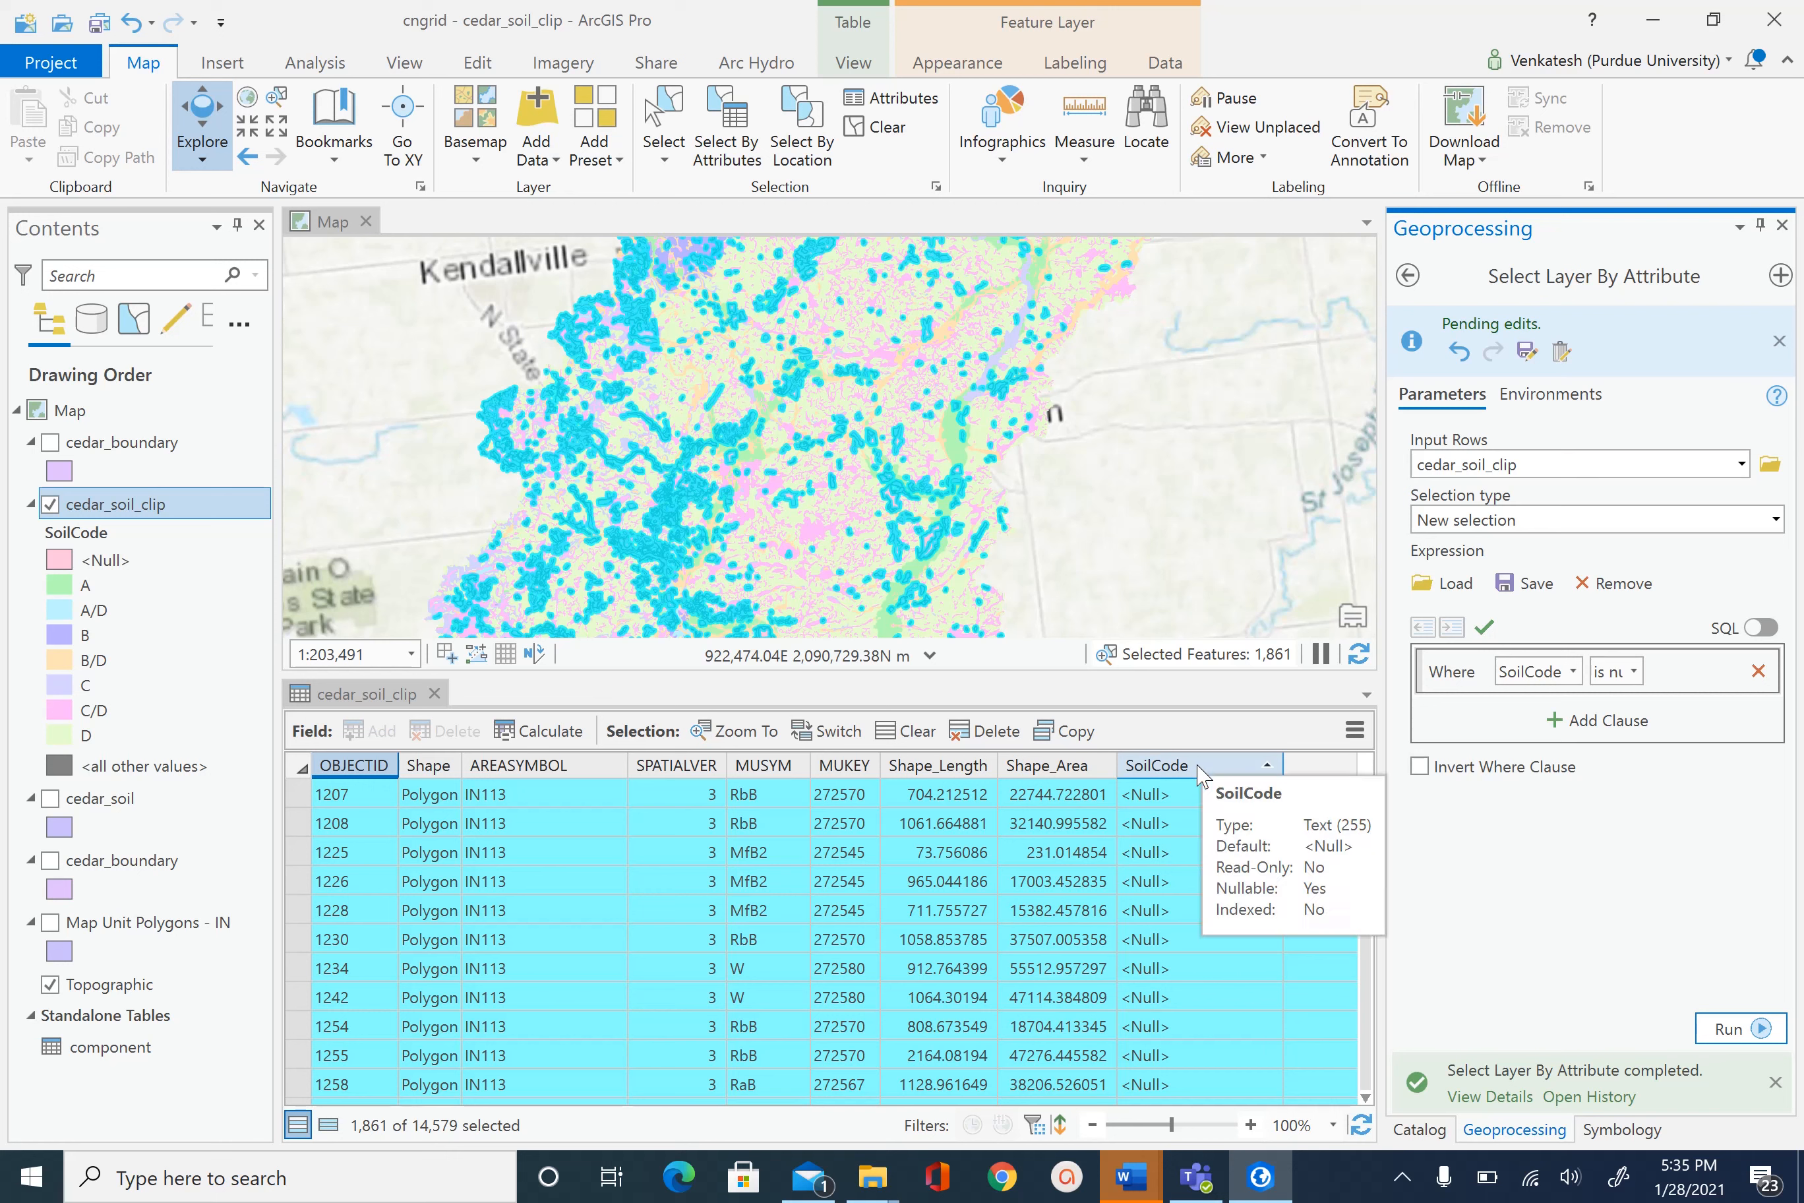
{"action": "right_click", "coordinate": [1202, 772]}
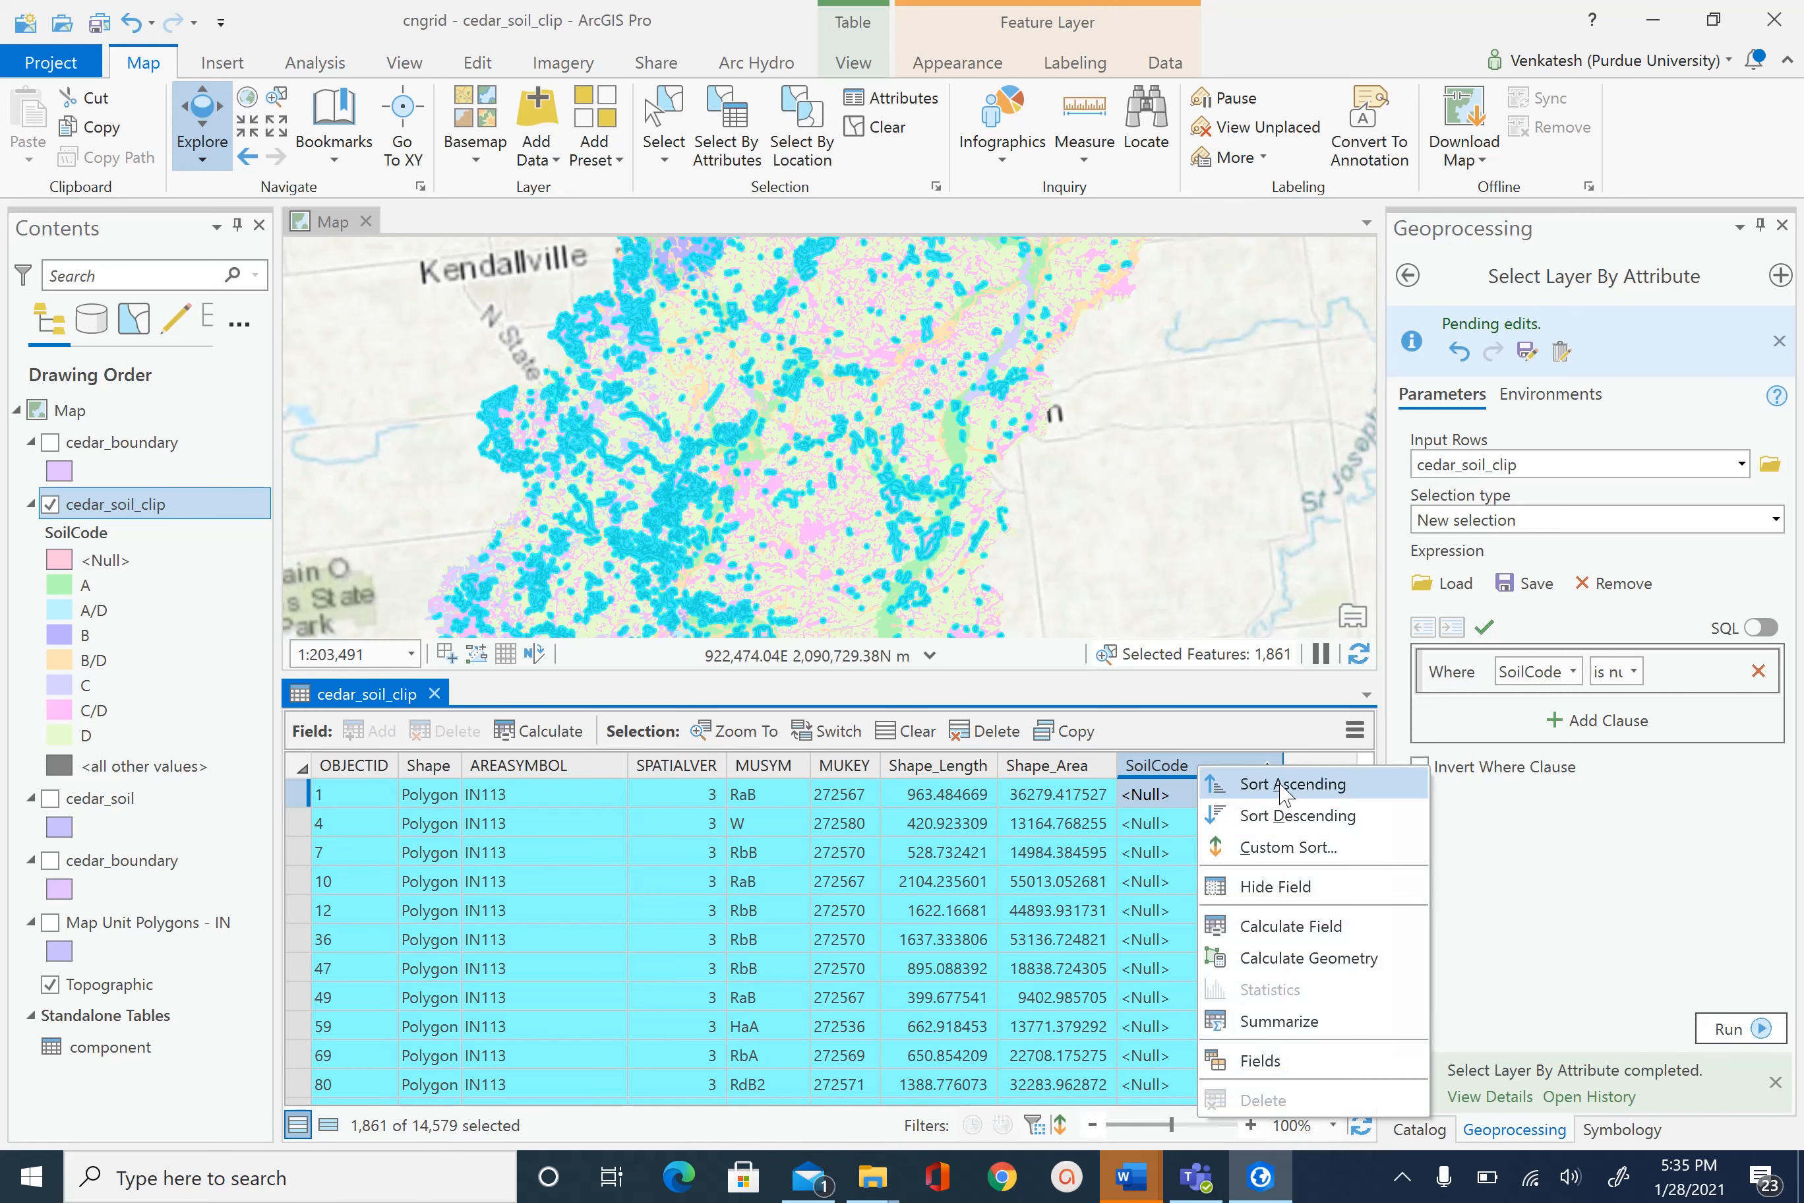
{"action": "left_click", "coordinate": [1312, 934]}
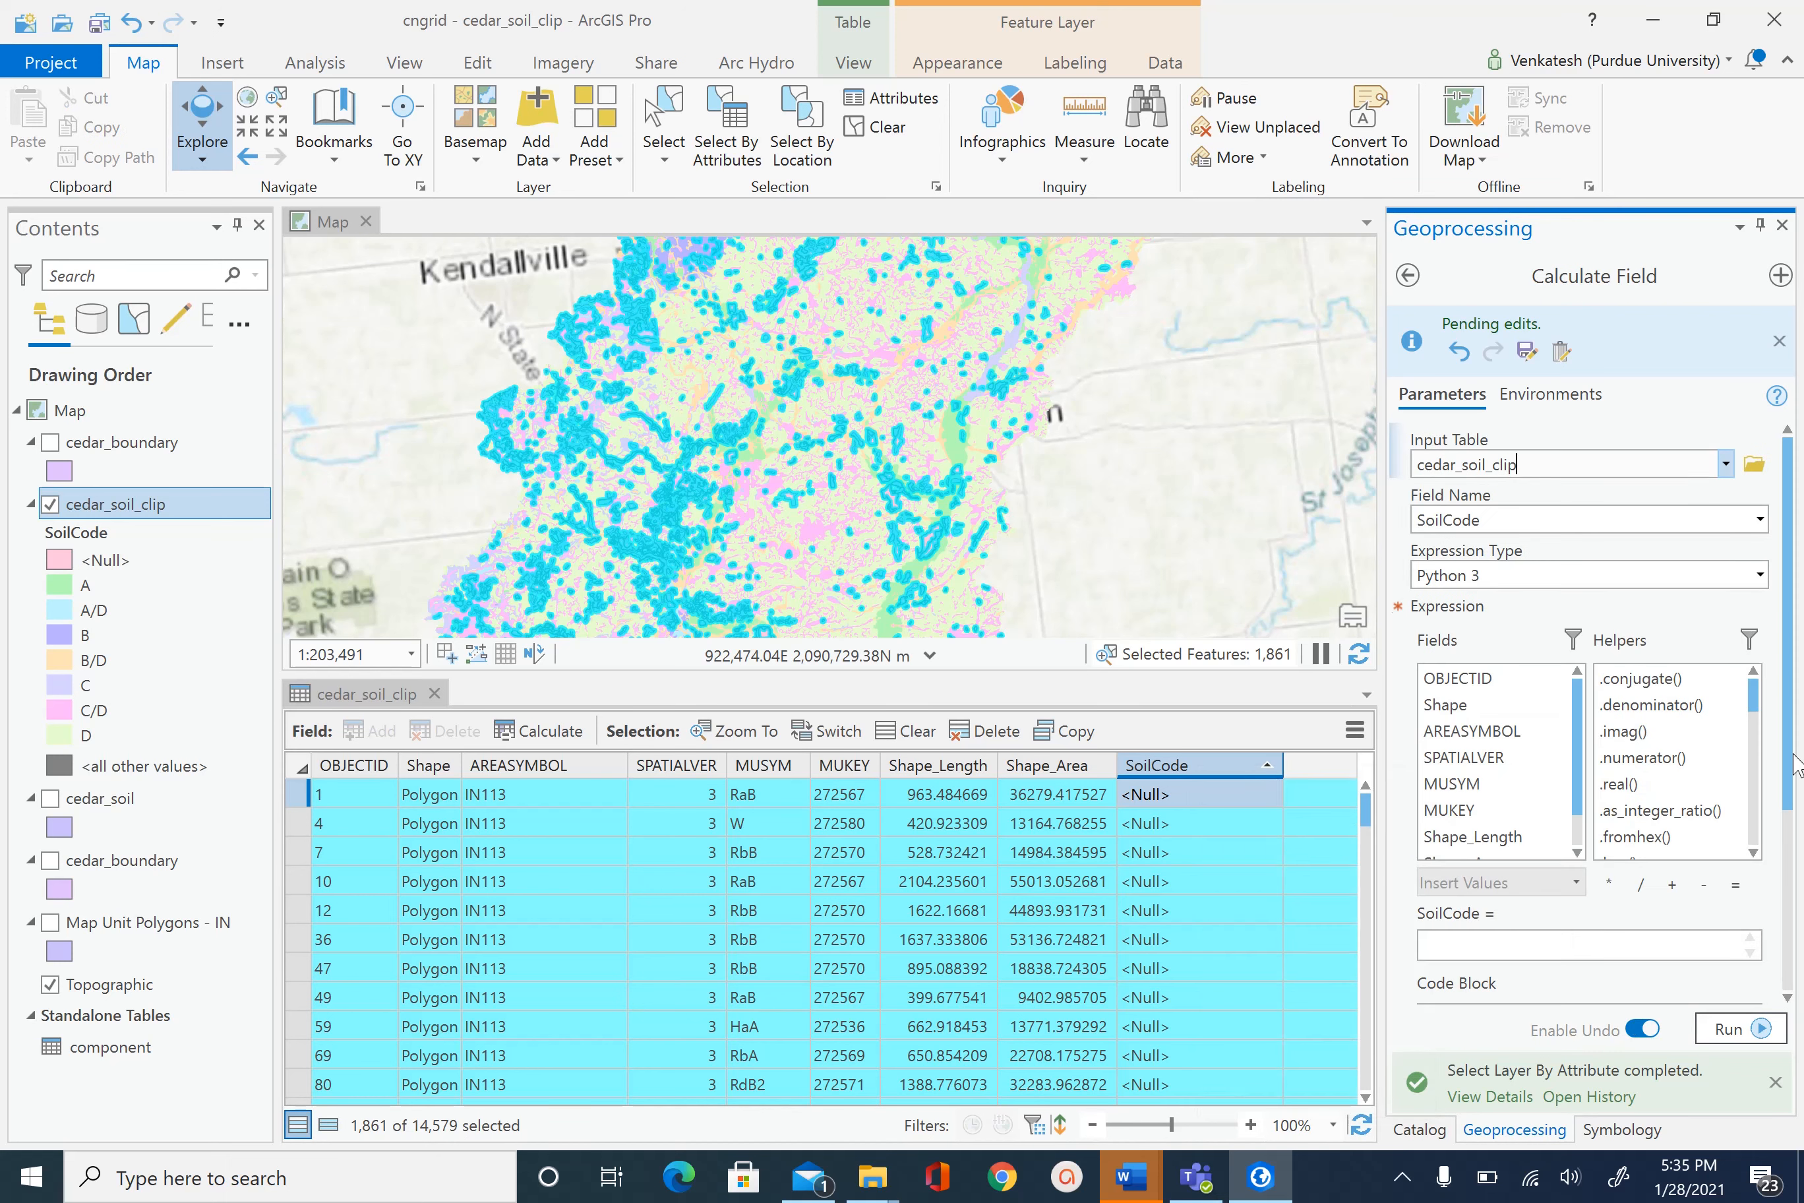
{"action": "scroll", "coordinate": [1790, 772], "scroll_direction": "down", "scroll_amount": 2}
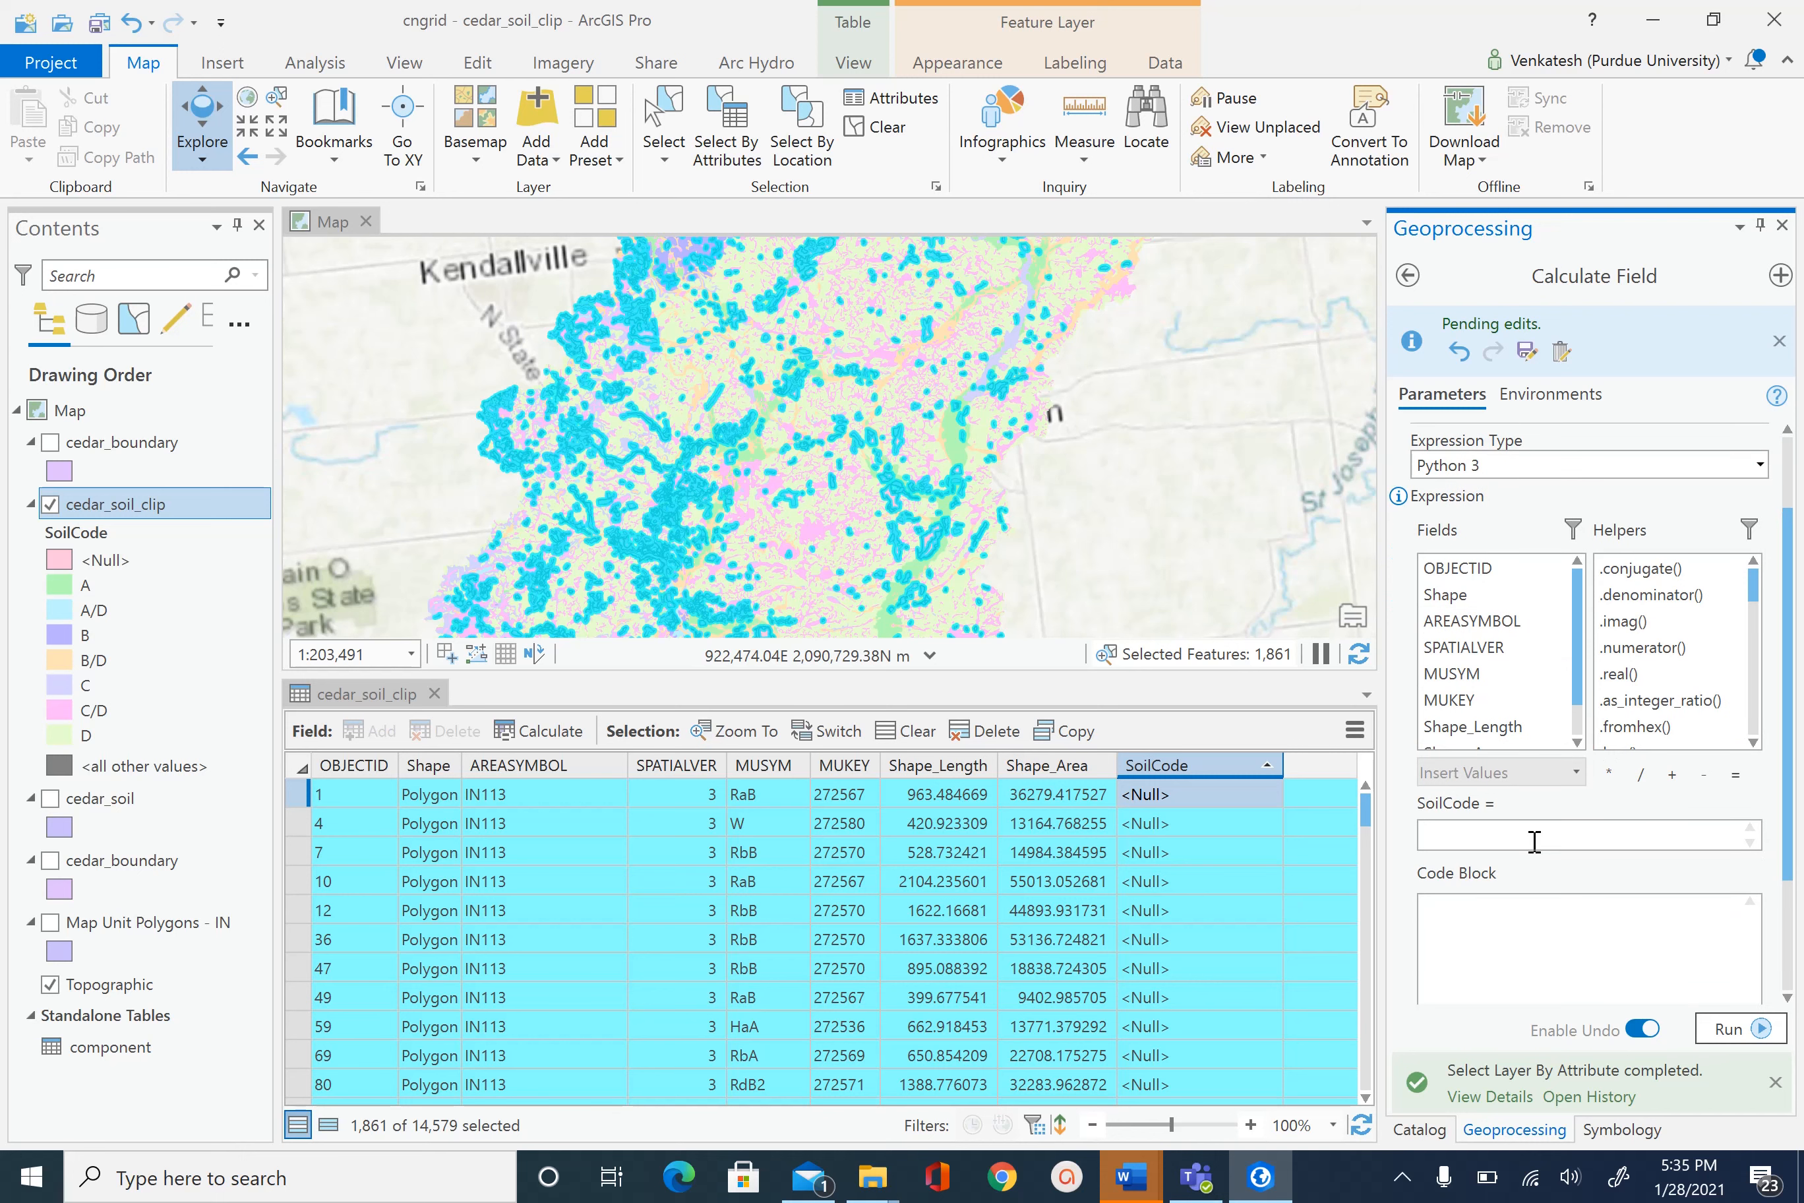
{"action": "left_click", "coordinate": [1529, 835]}
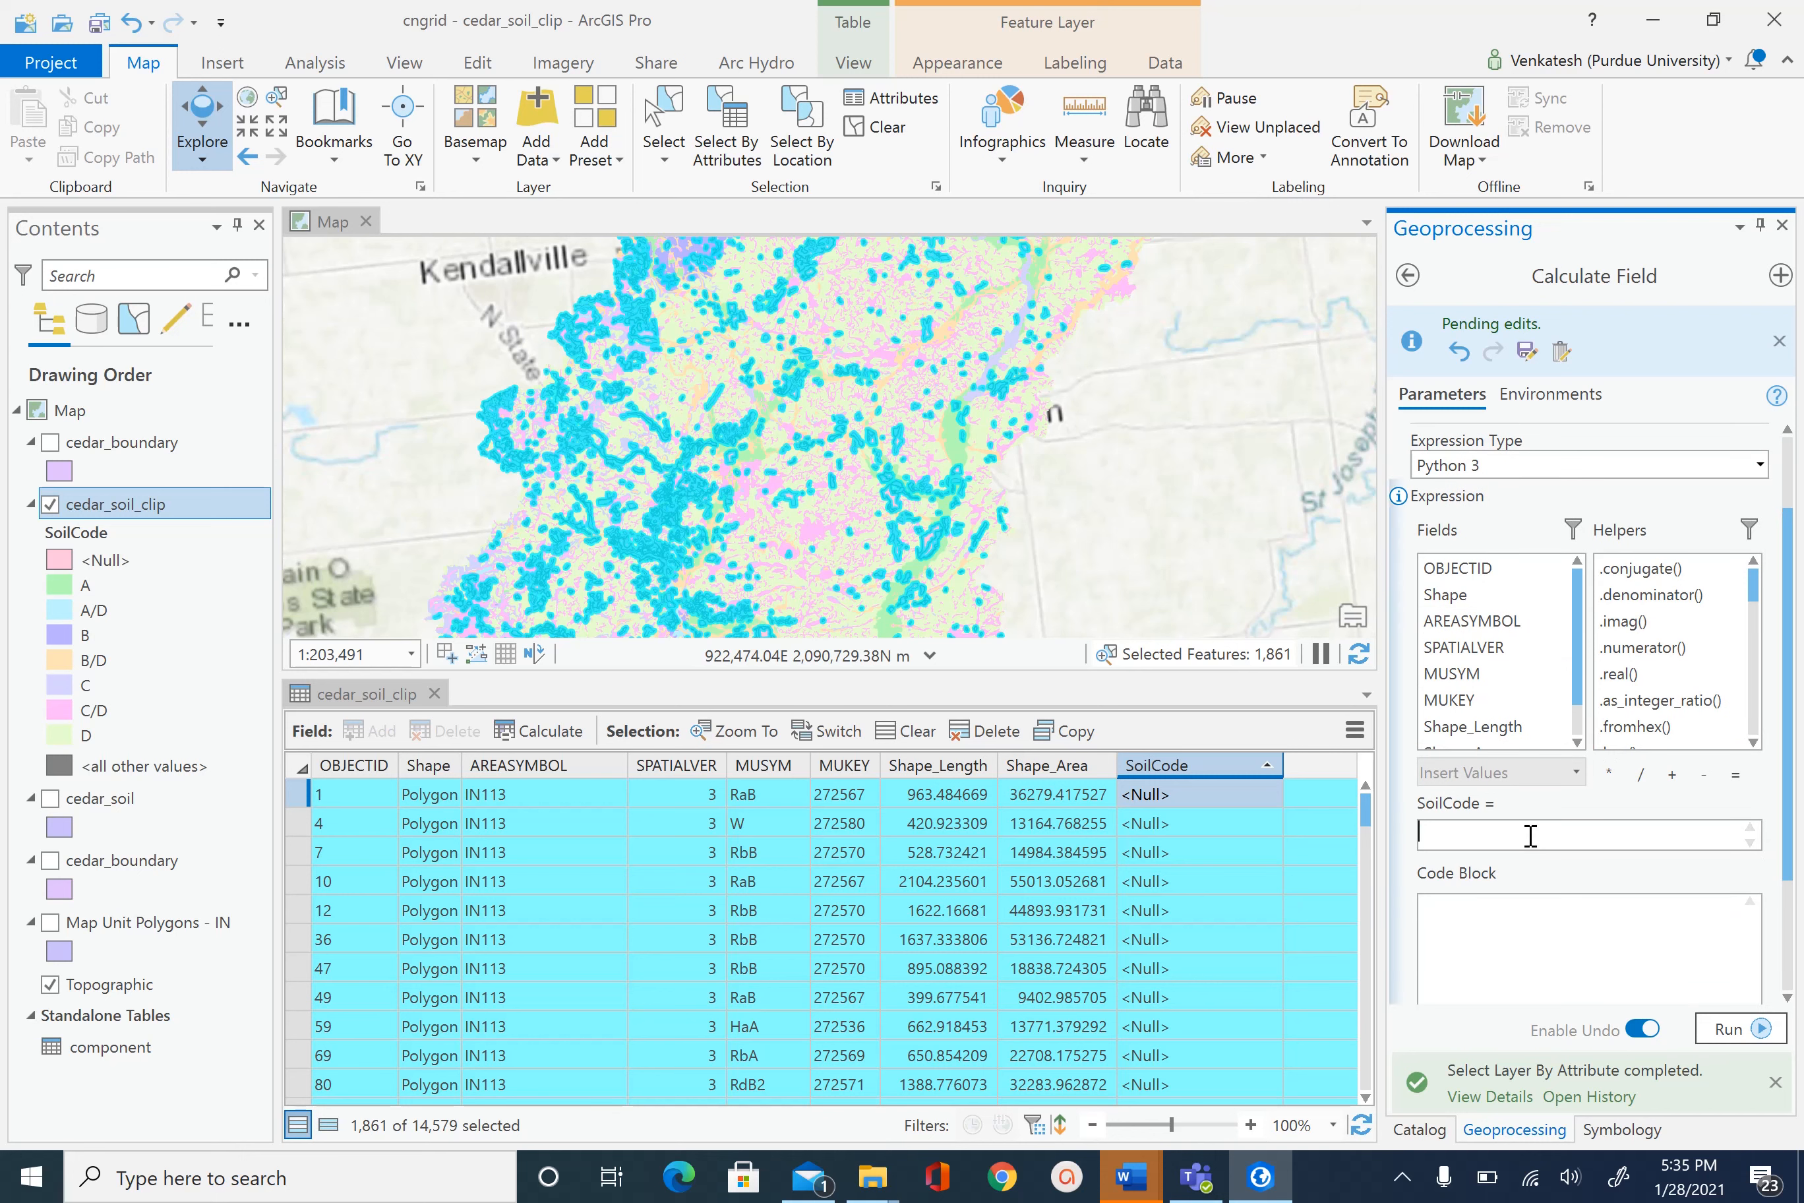
{"action": "type", "text": "'C"}
{"action": "left_click", "coordinate": [1740, 1030]}
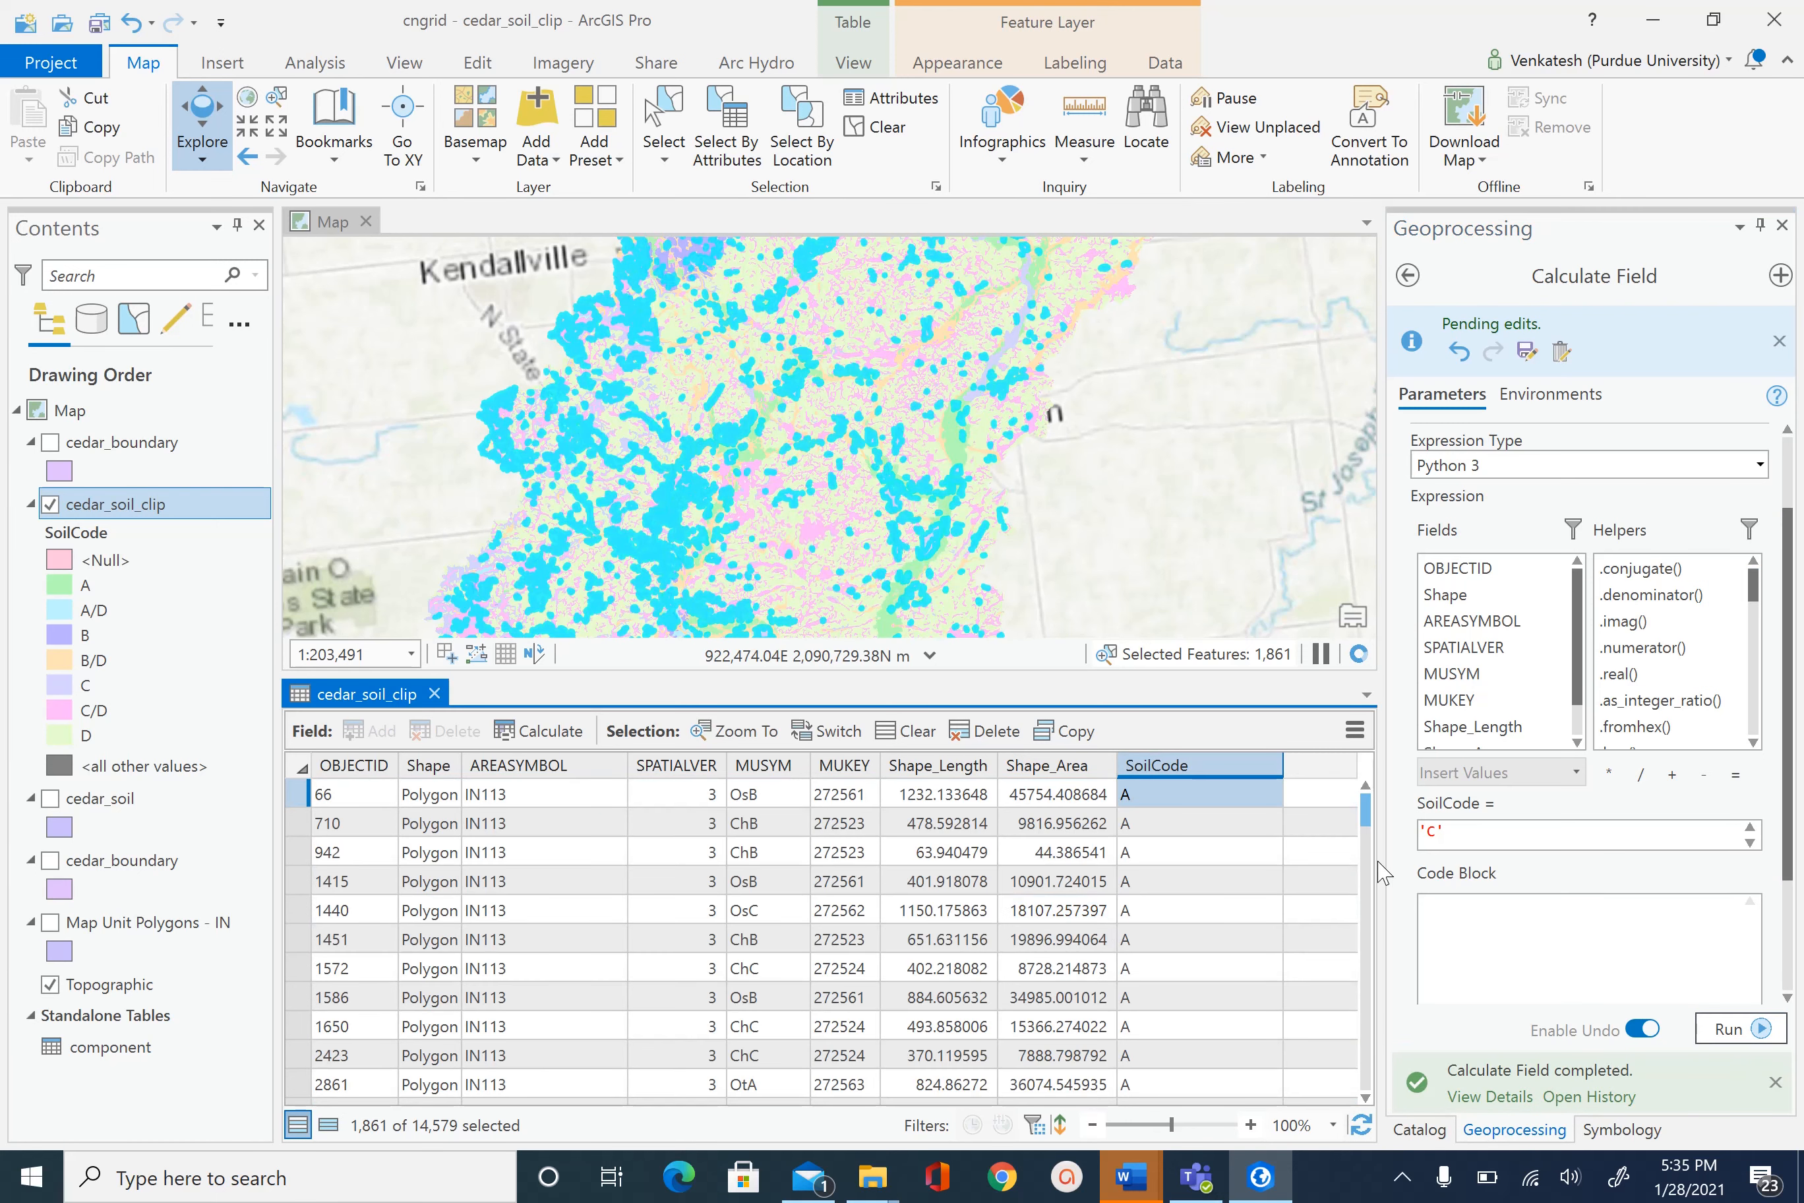
- Check the updated SoilCode values in the table and clear the selection
{"action": "left_click_drag", "start_coordinate": [1366, 811], "coordinate": [1363, 1040]}
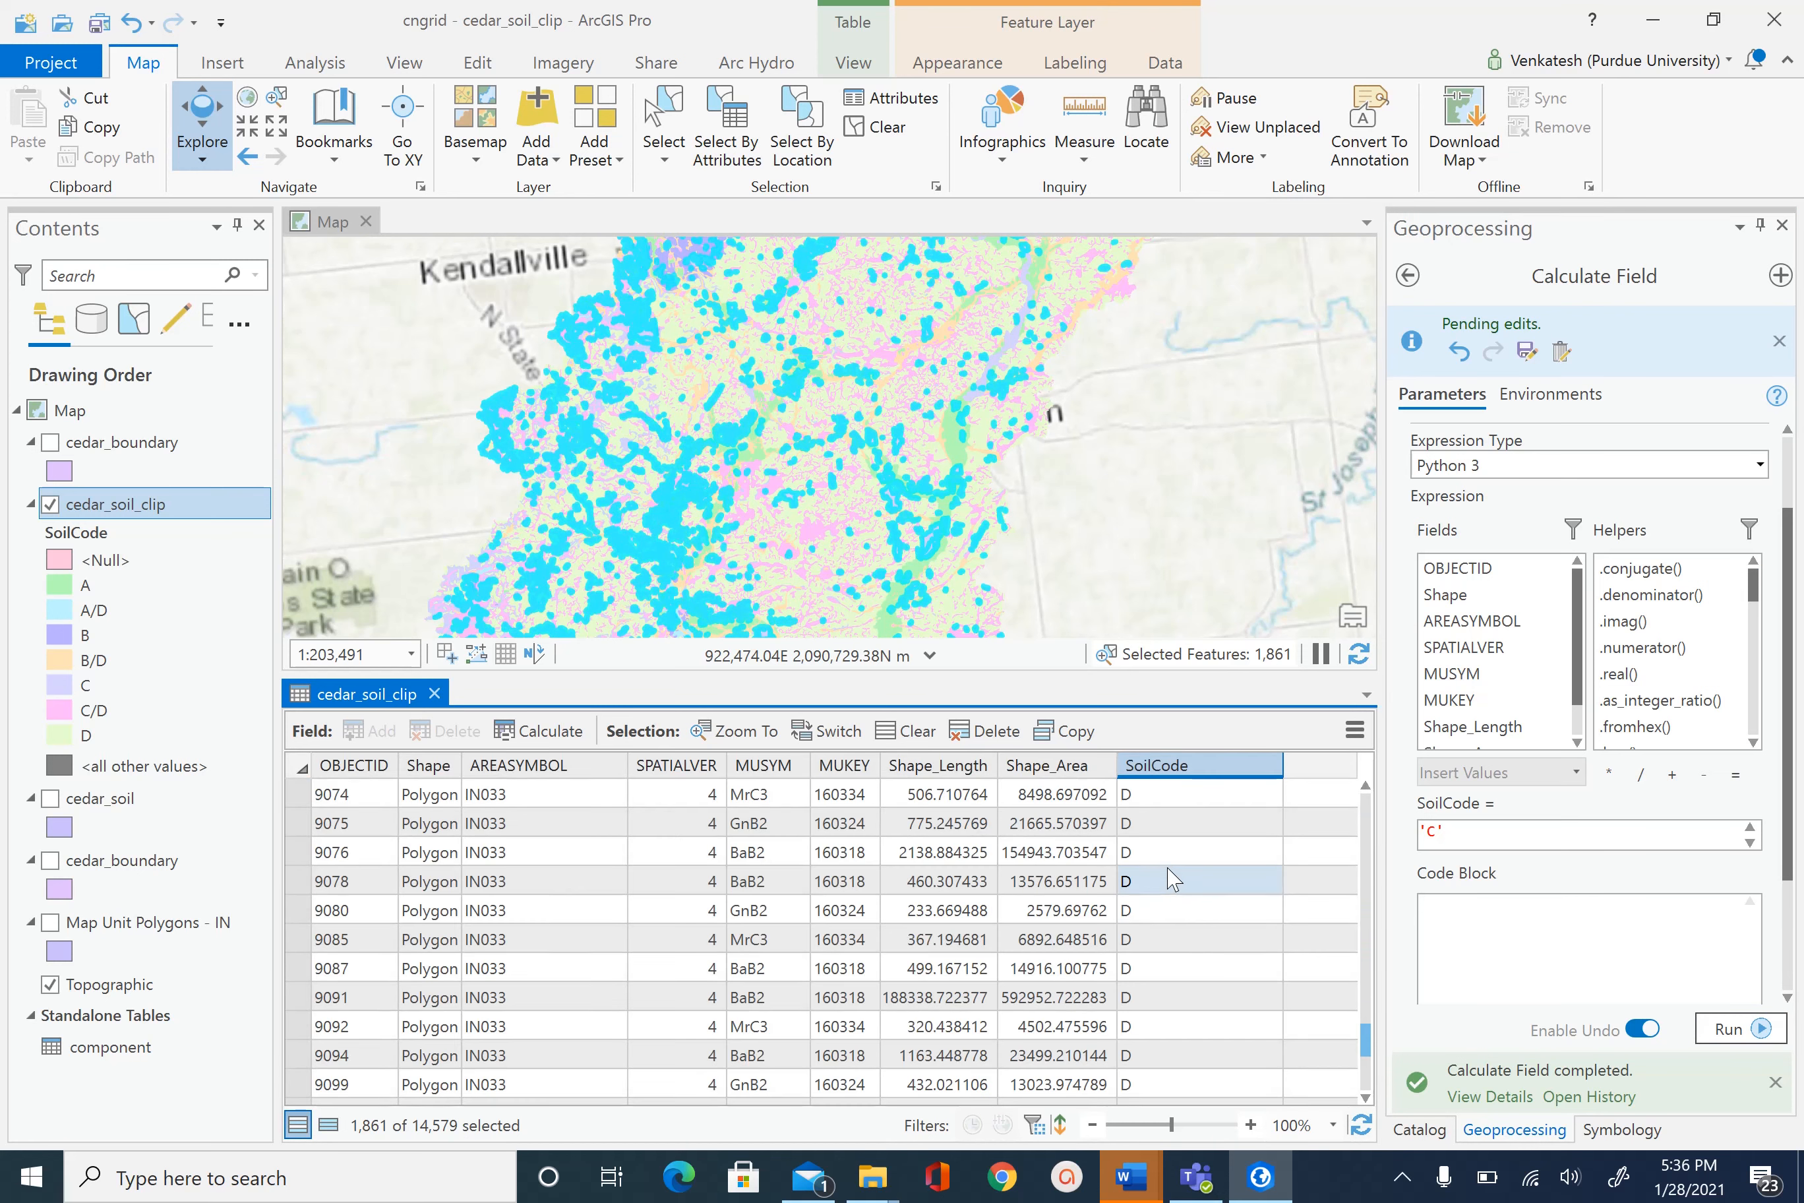
{"action": "scroll", "coordinate": [1171, 875], "scroll_direction": "up", "scroll_amount": 12}
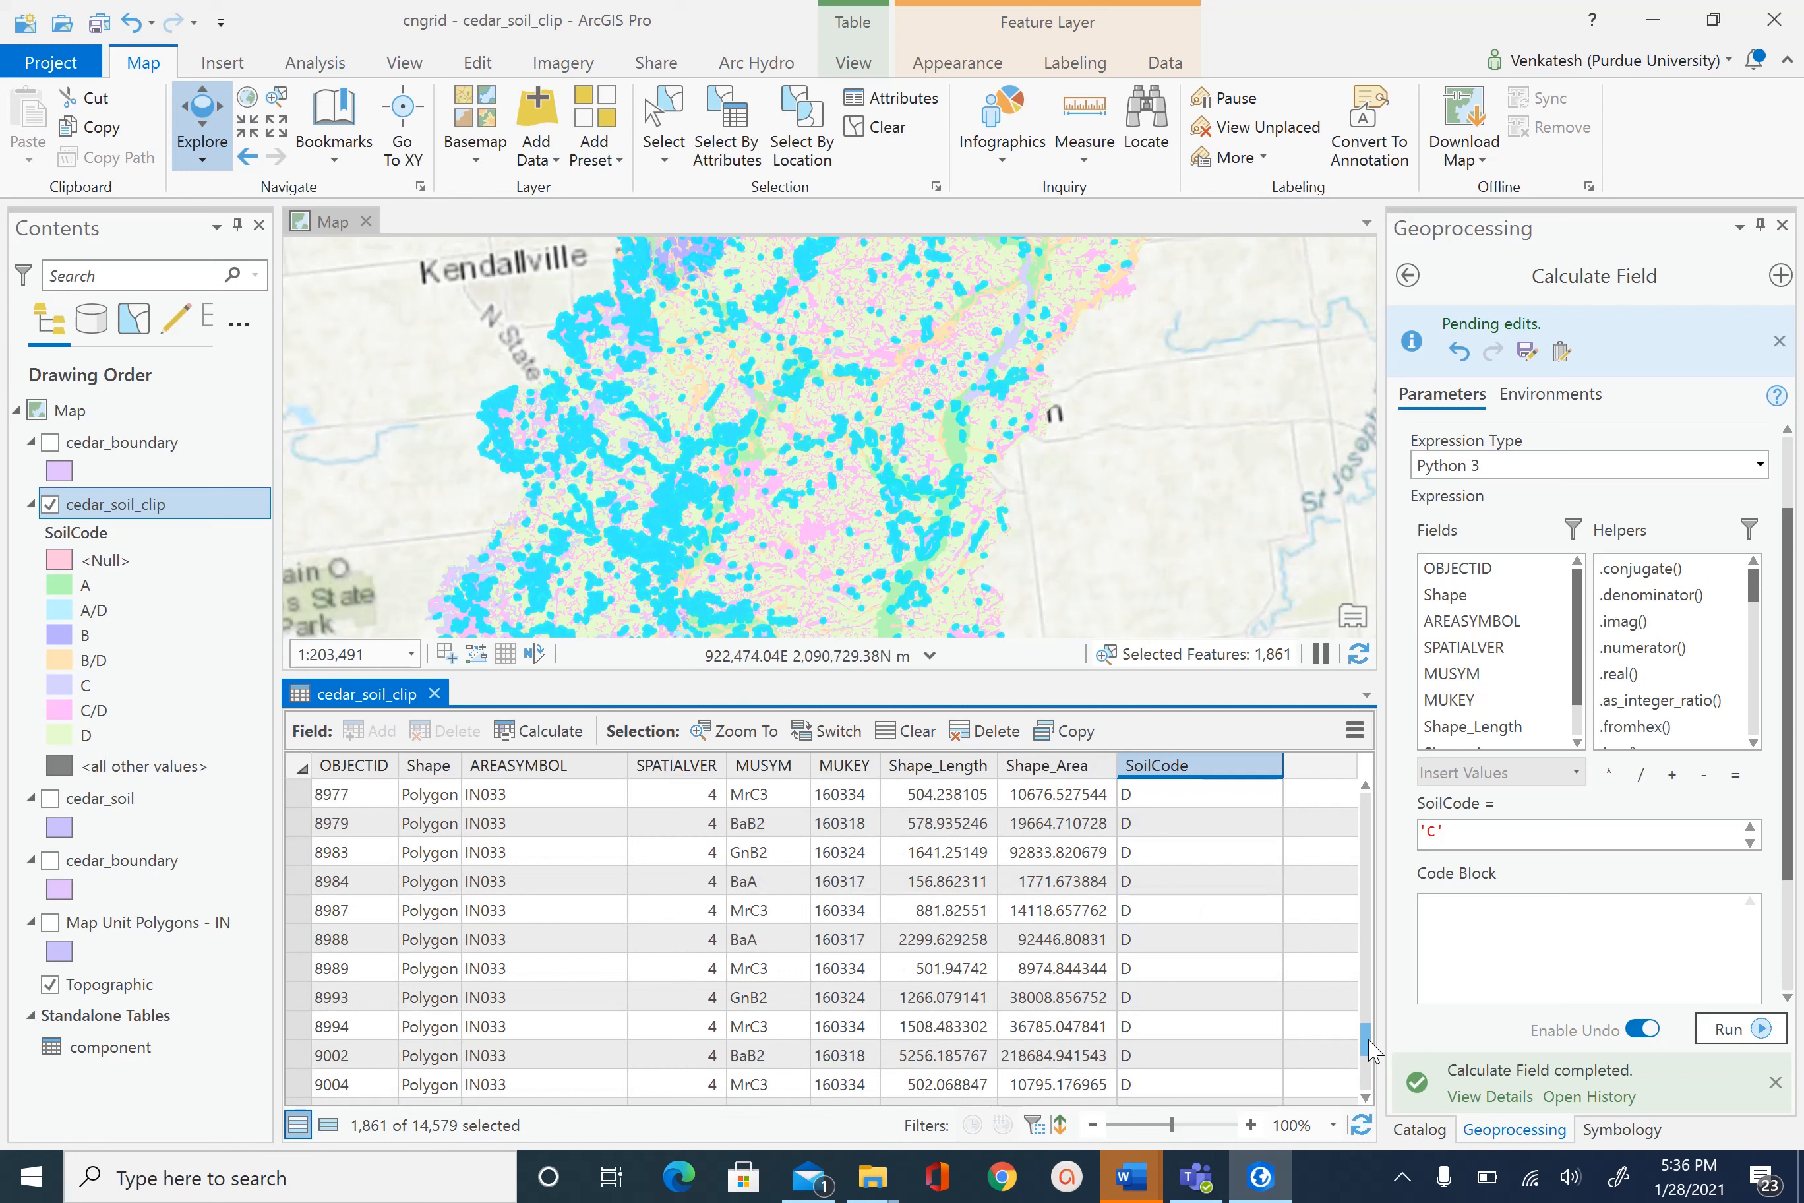
{"action": "left_click_drag", "start_coordinate": [1374, 1052], "coordinate": [1397, 807]}
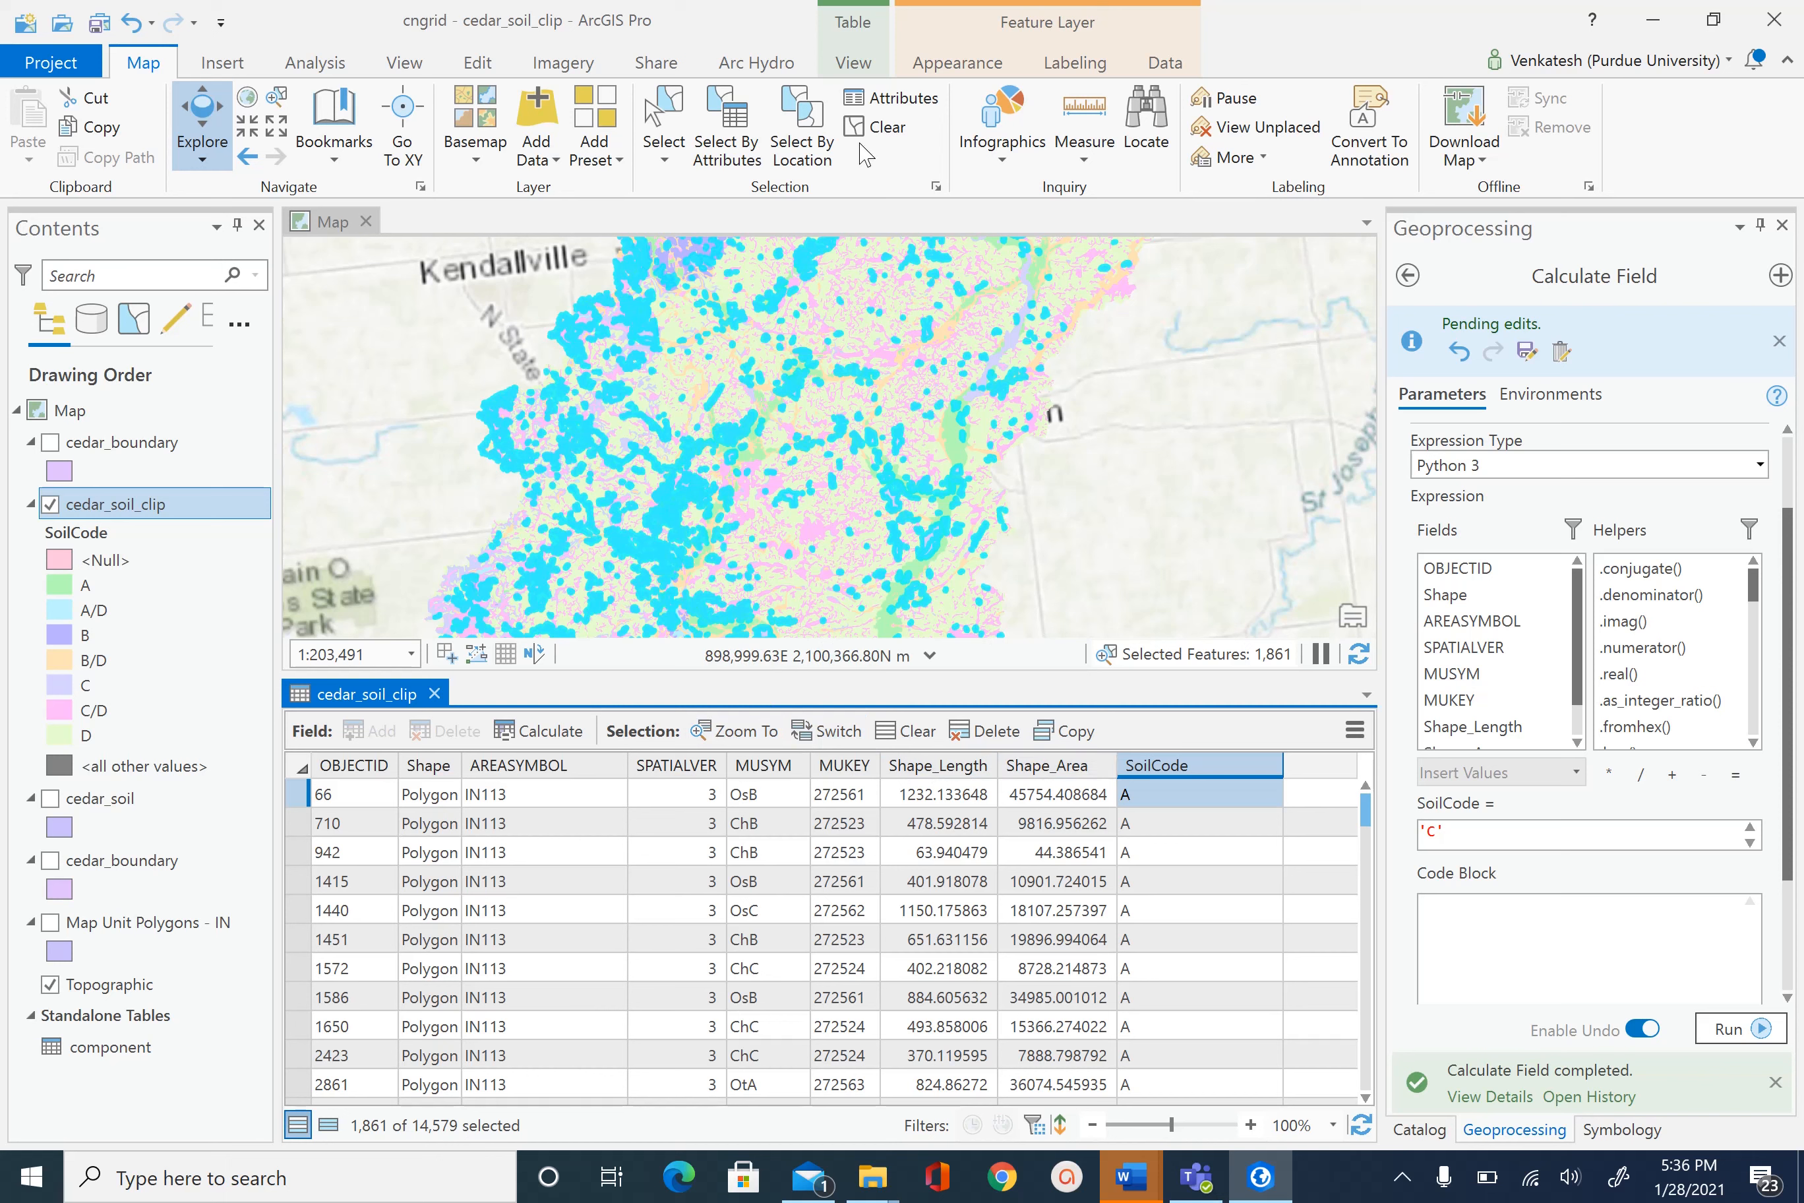
{"action": "left_click", "coordinate": [877, 127]}
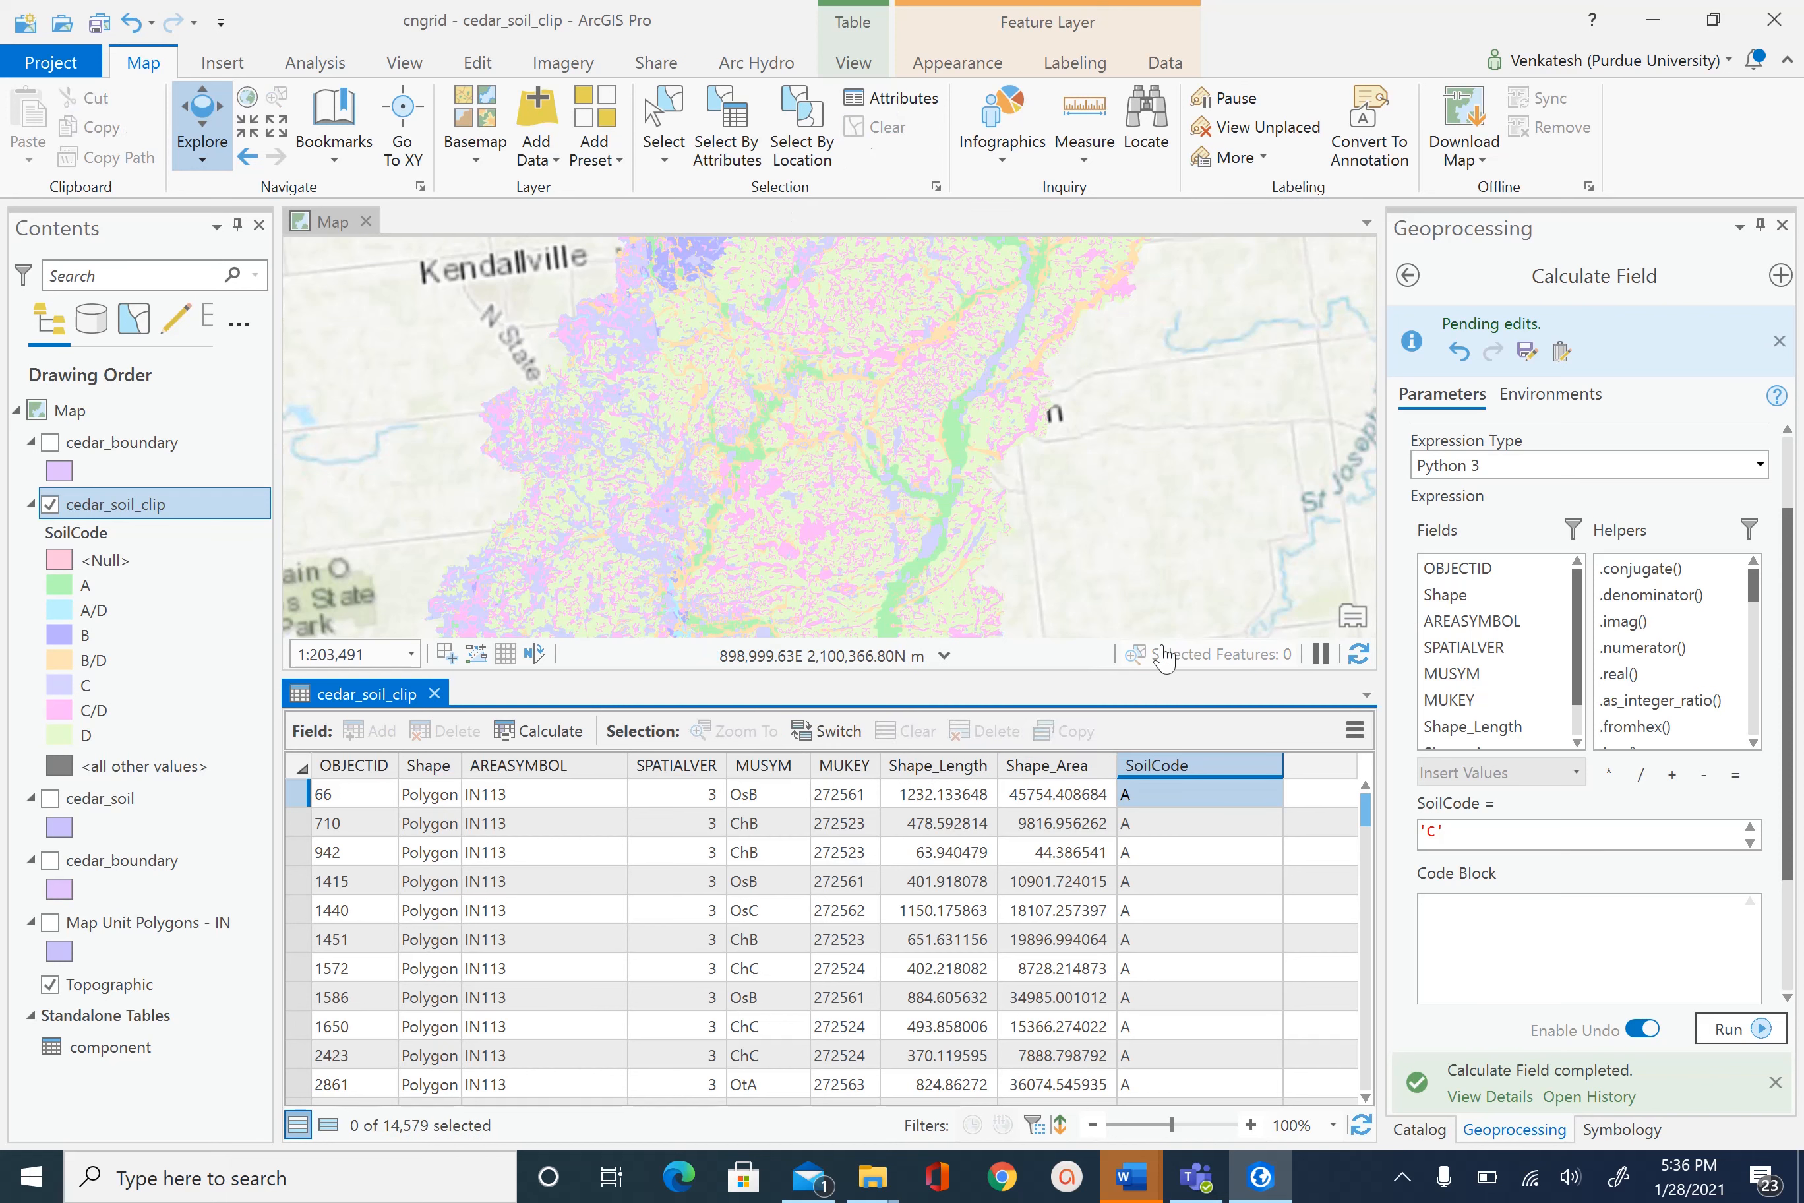
{"action": "left_click", "coordinate": [916, 1105]}
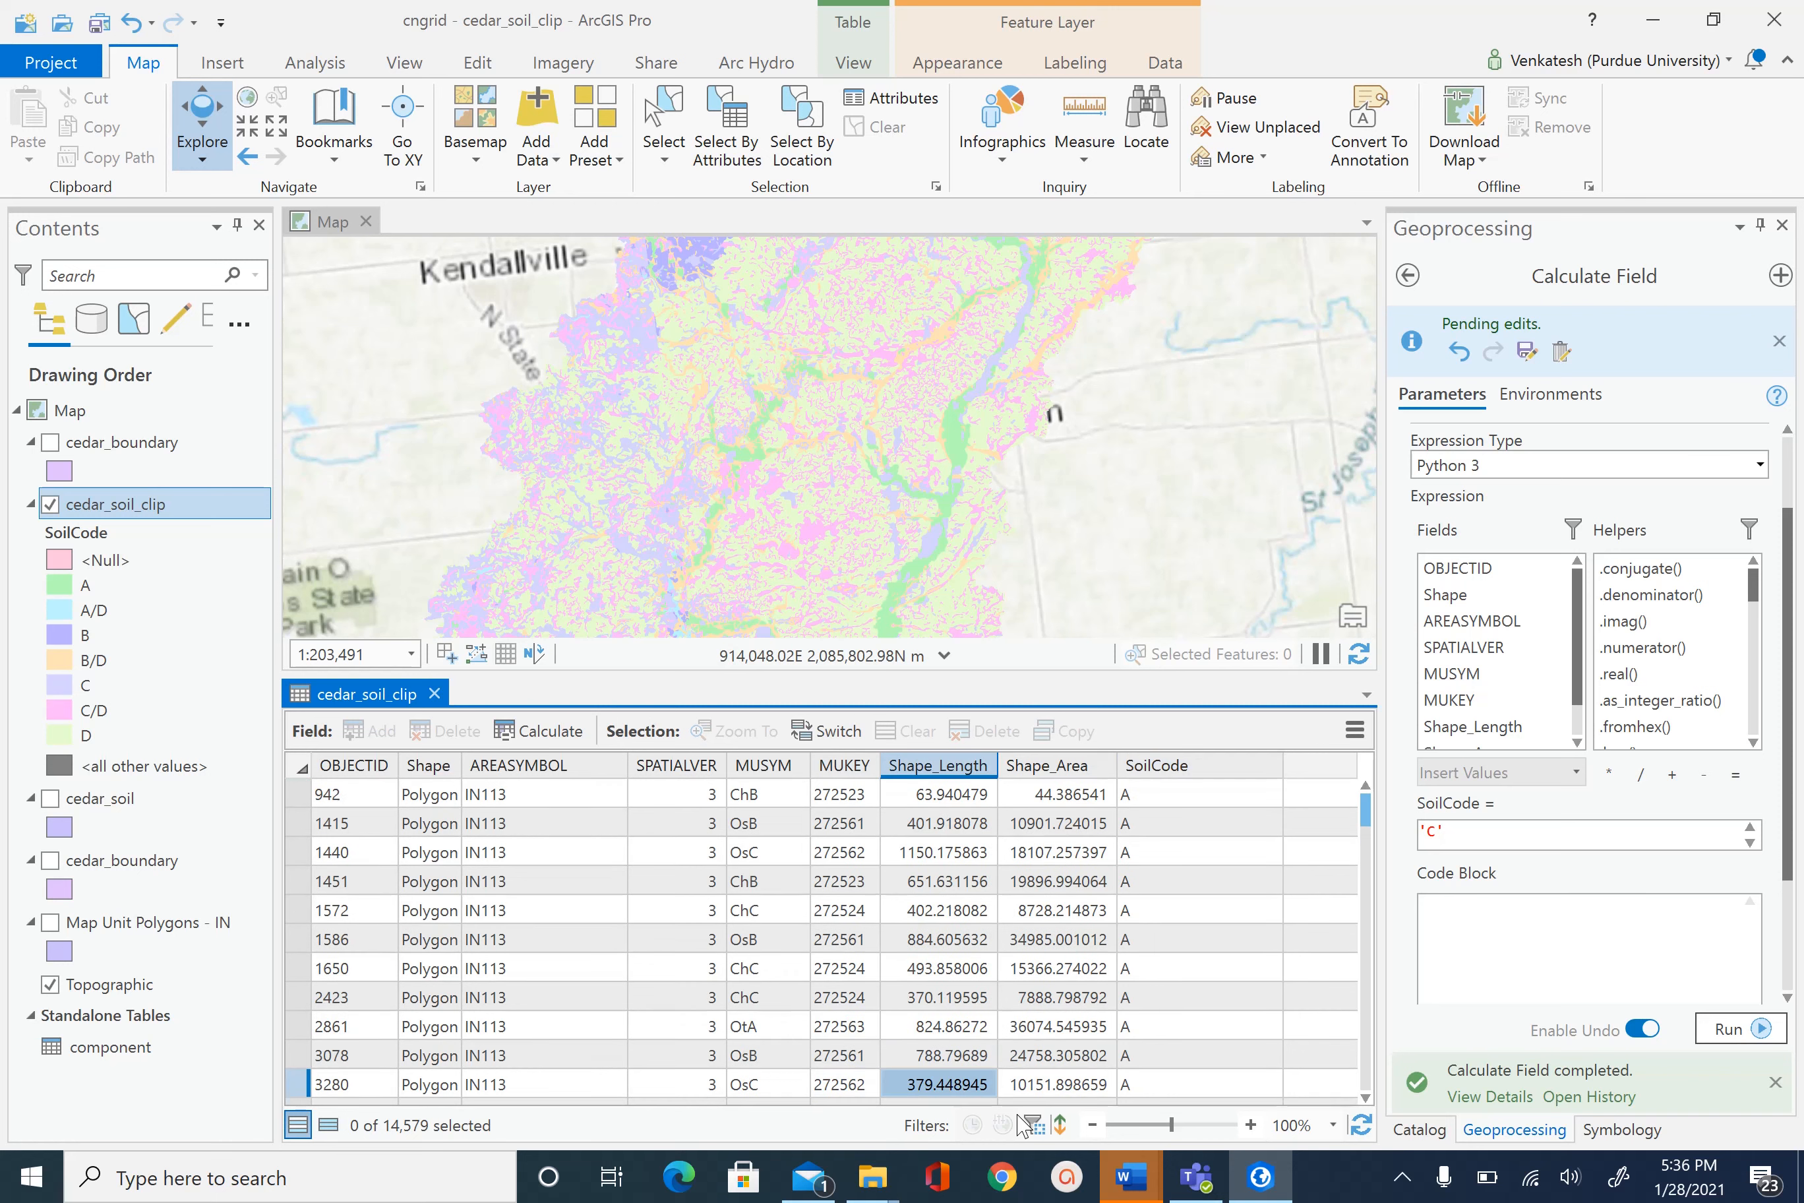
{"action": "left_click_drag", "start_coordinate": [1104, 1128], "coordinate": [1112, 1123]}
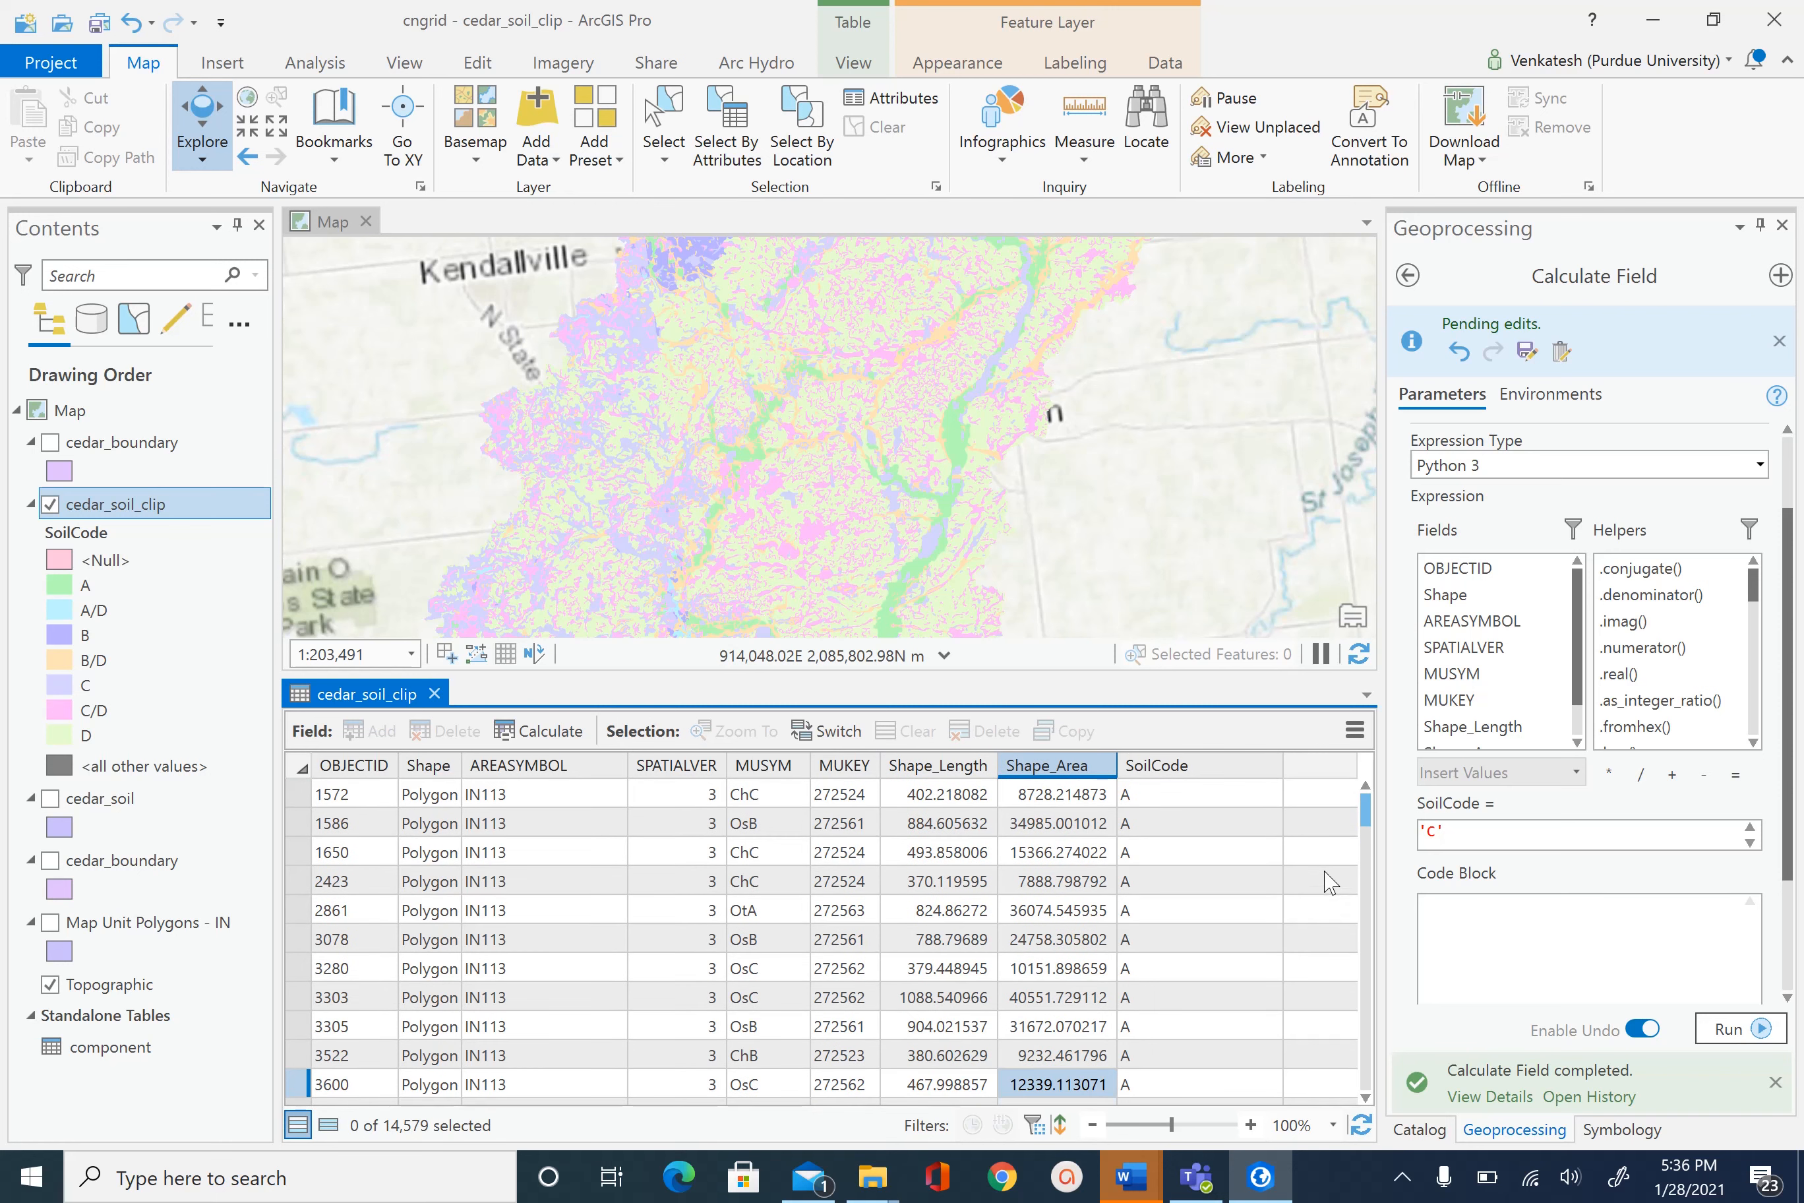
{"action": "left_click", "coordinate": [1366, 785]}
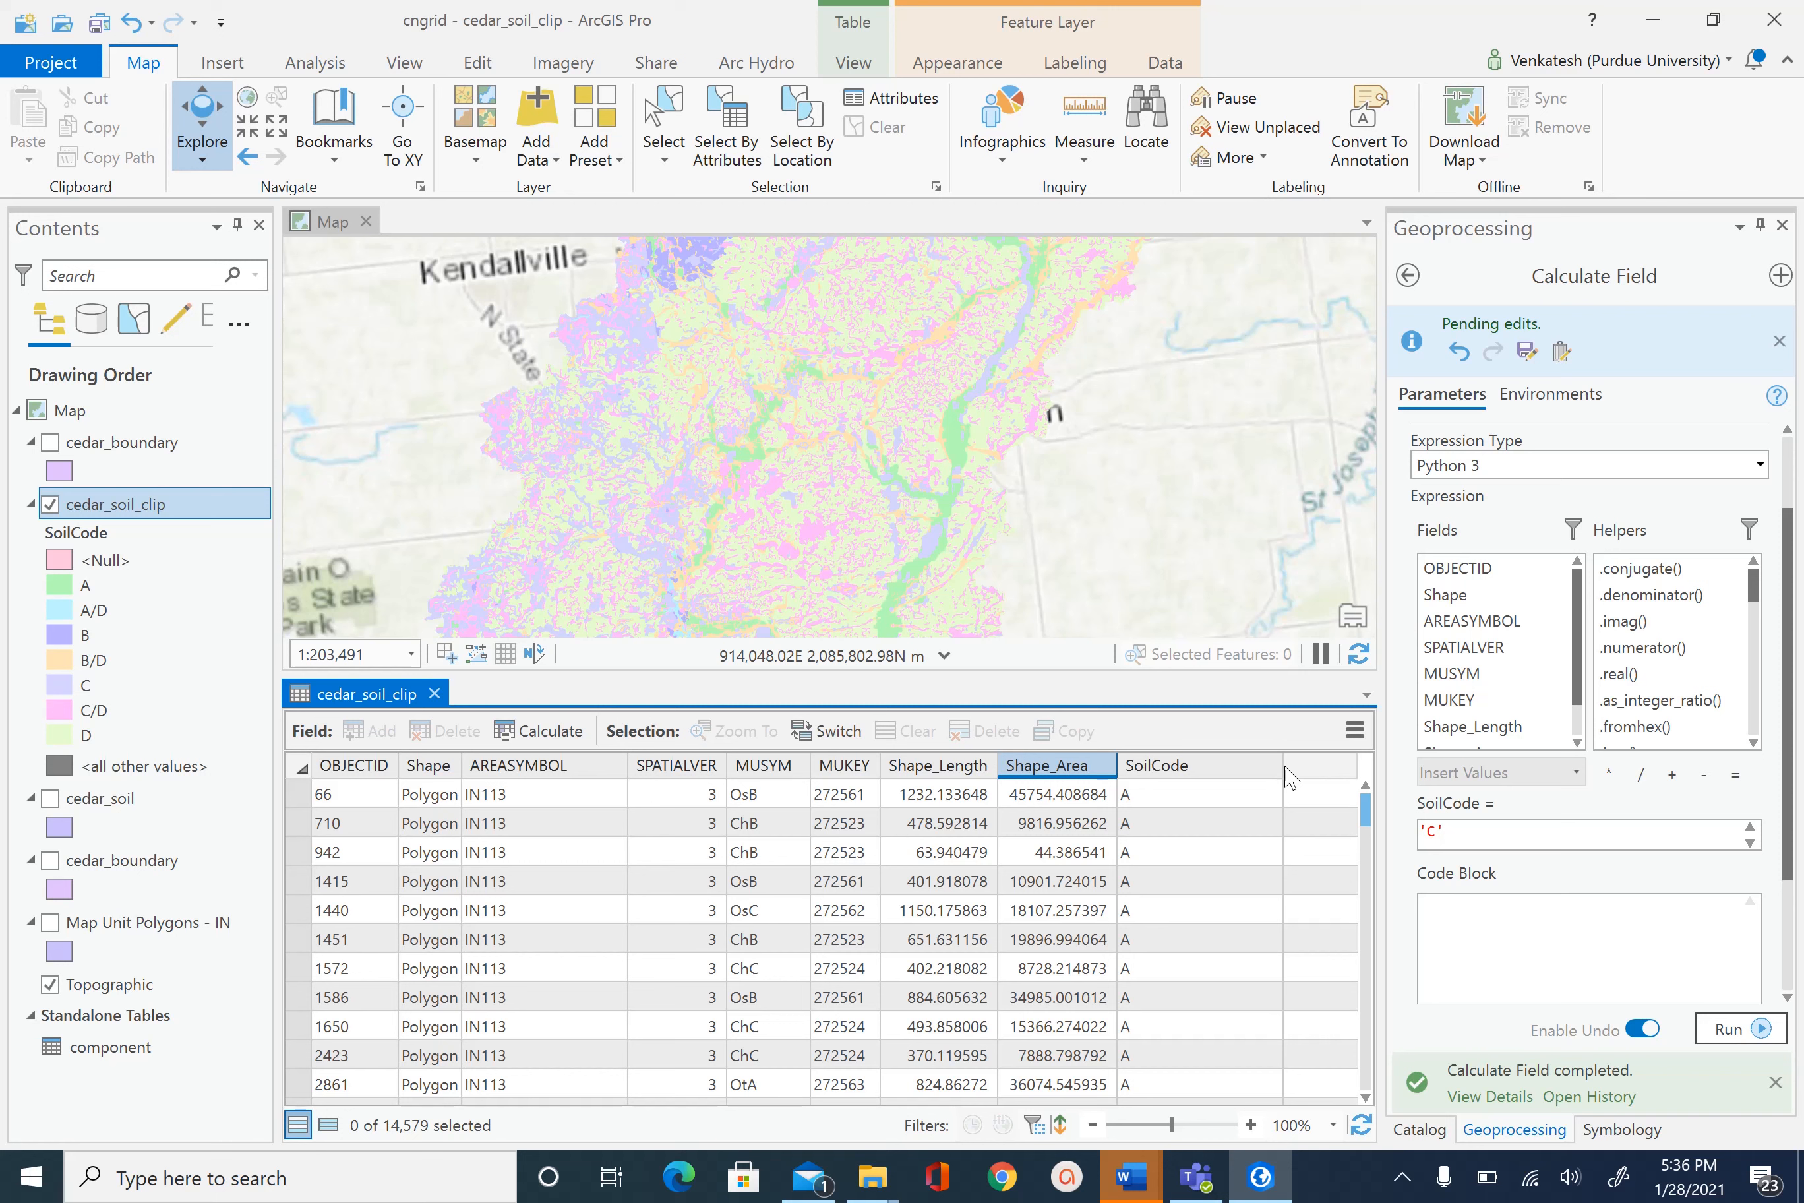
{"action": "left_click_drag", "start_coordinate": [1365, 820], "coordinate": [1362, 948]}
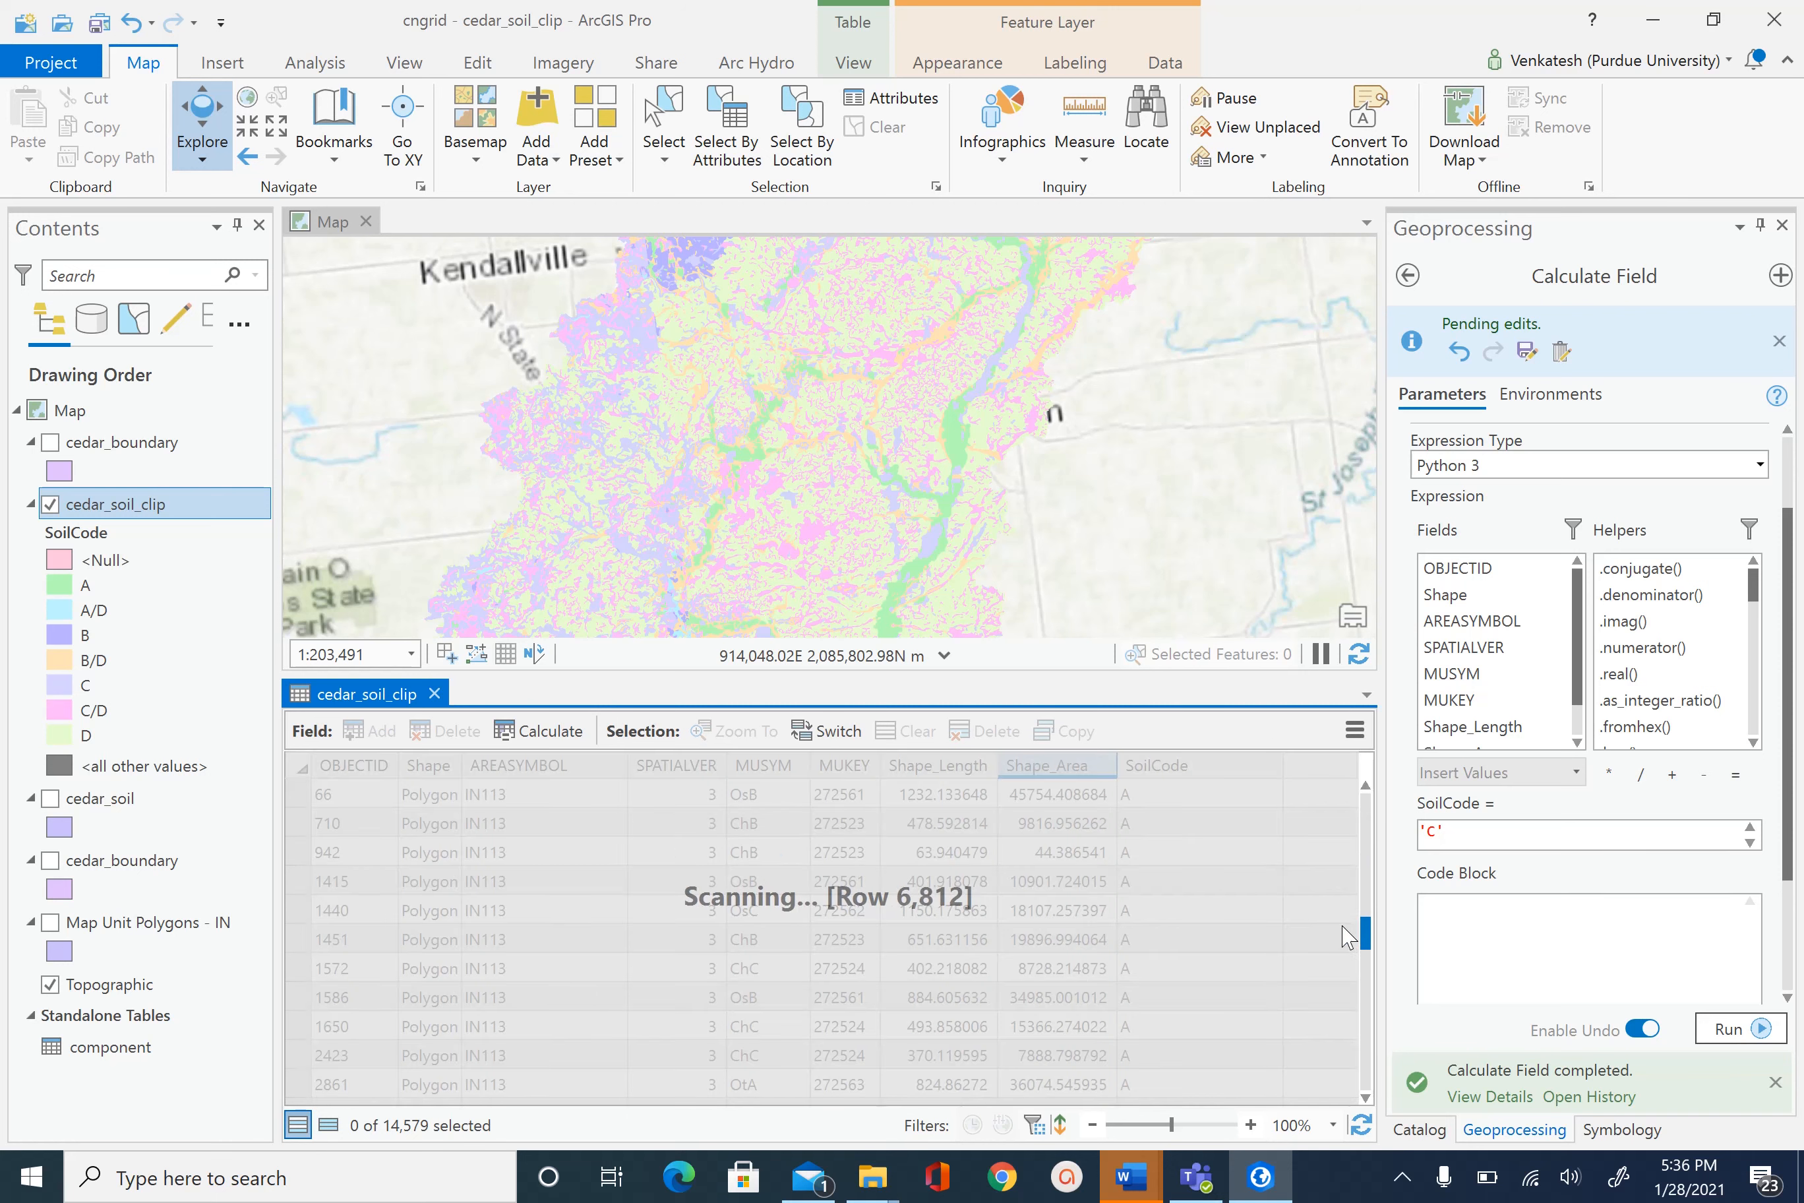
{"action": "scroll", "coordinate": [1248, 857], "scroll_direction": "up", "scroll_amount": 3}
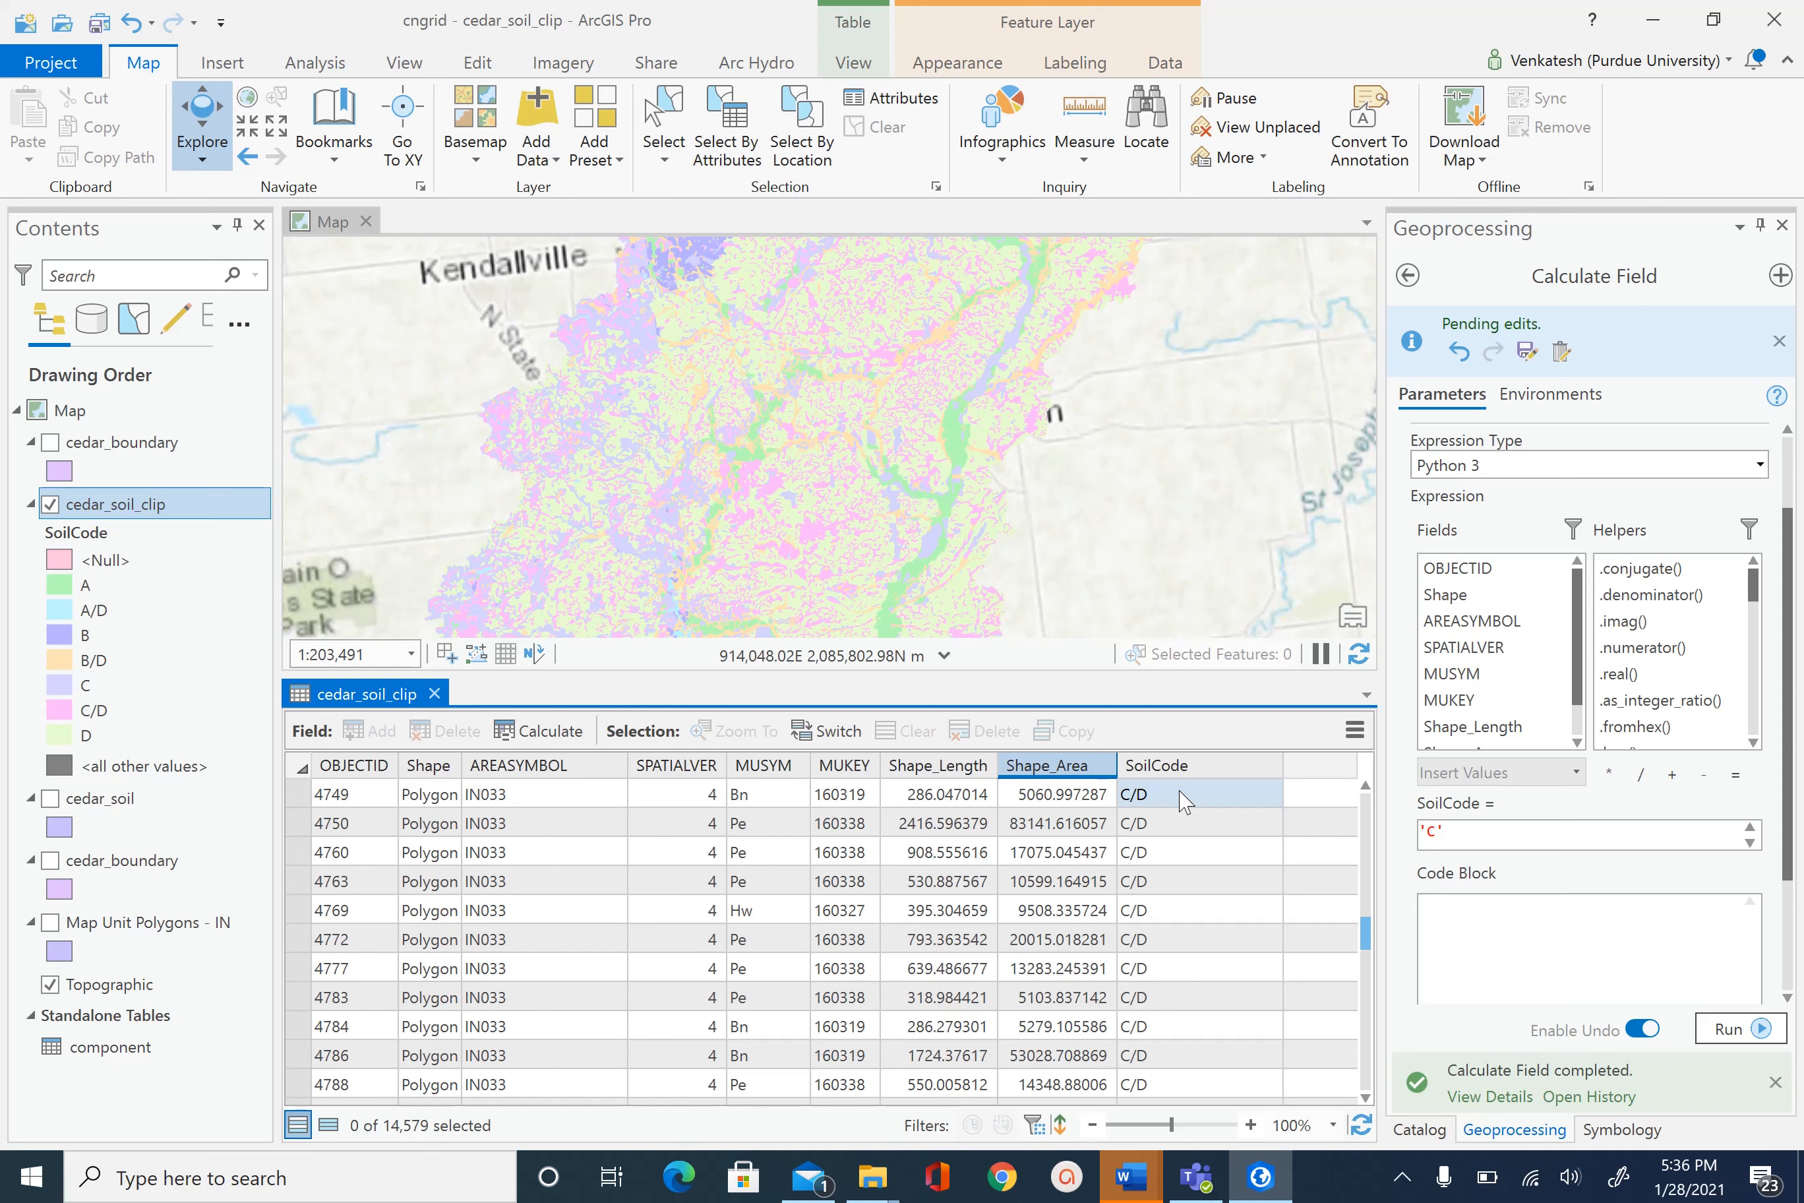
{"action": "scroll", "coordinate": [1149, 885], "scroll_direction": "down", "scroll_amount": 3}
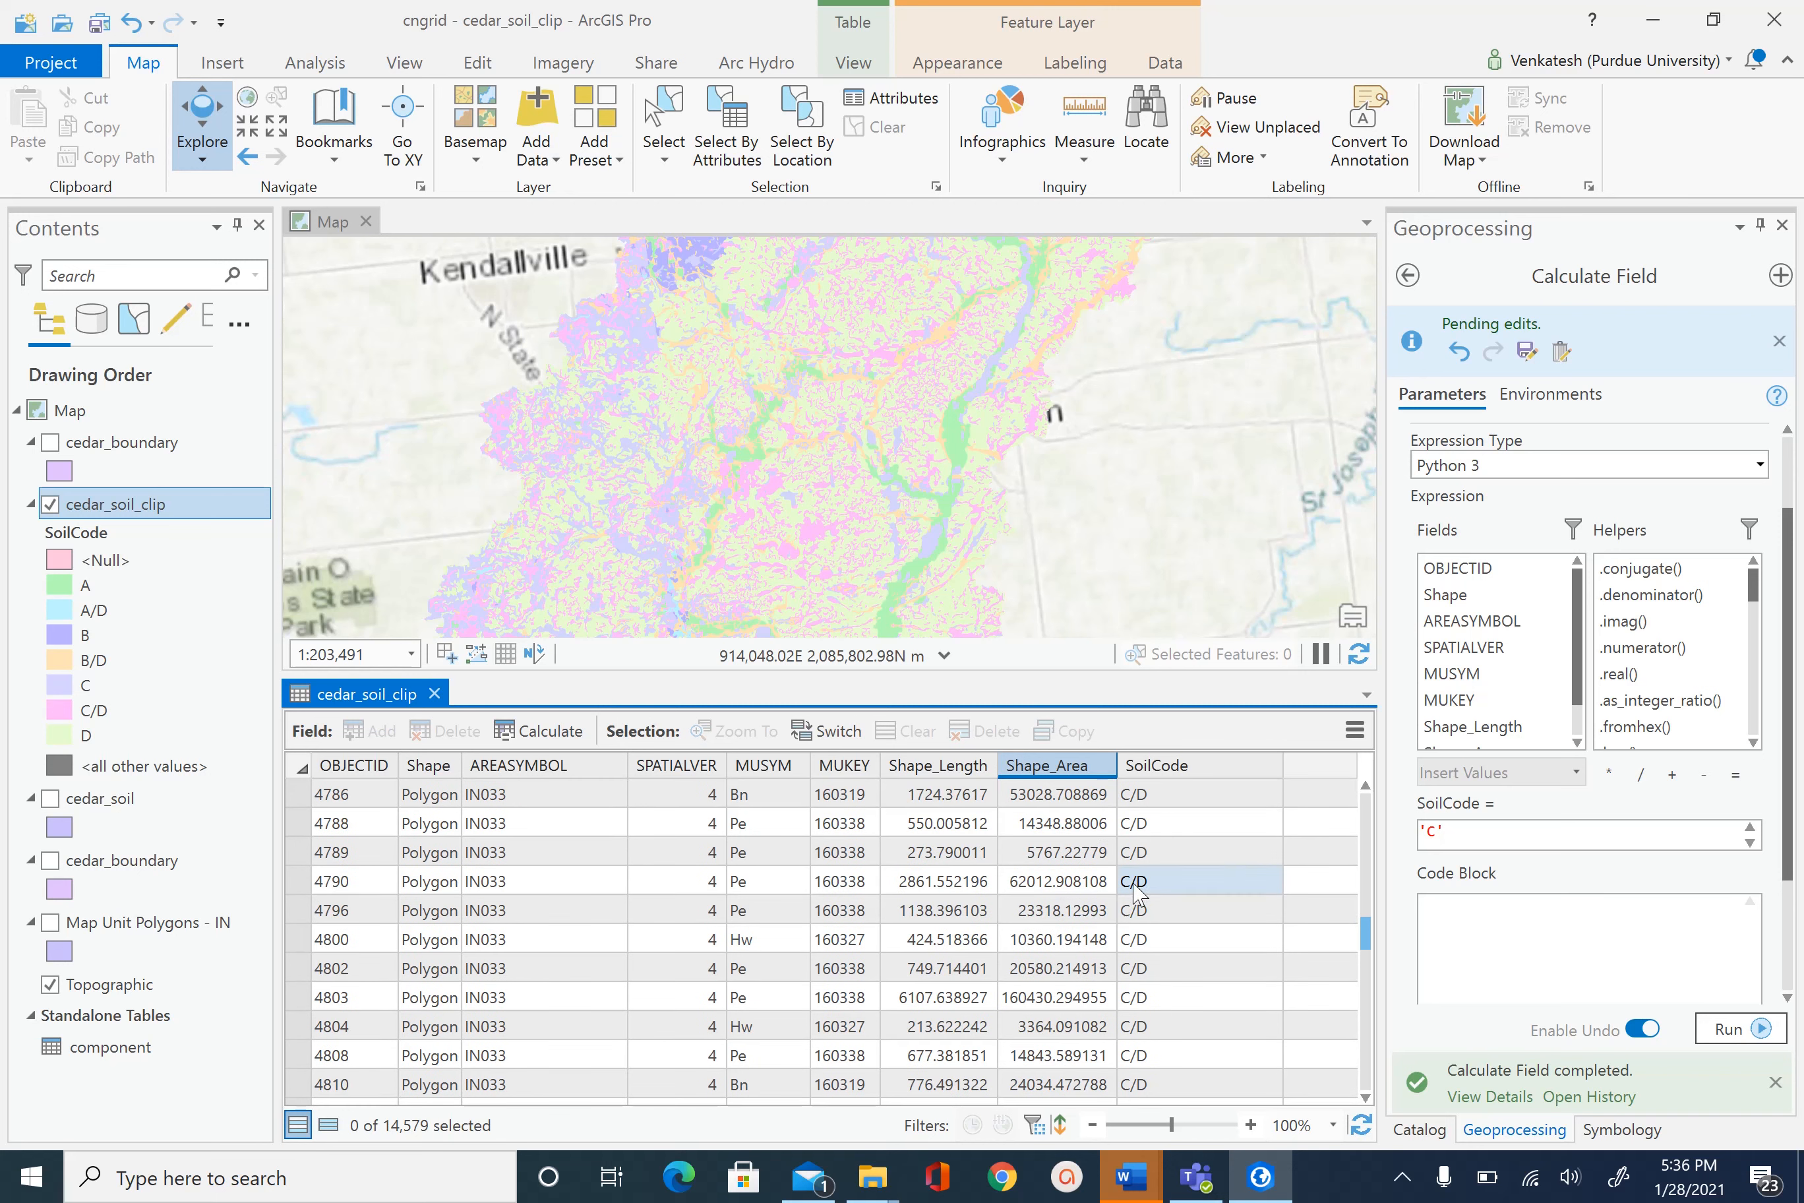
{"action": "scroll", "coordinate": [1183, 892], "scroll_direction": "down", "scroll_amount": 3}
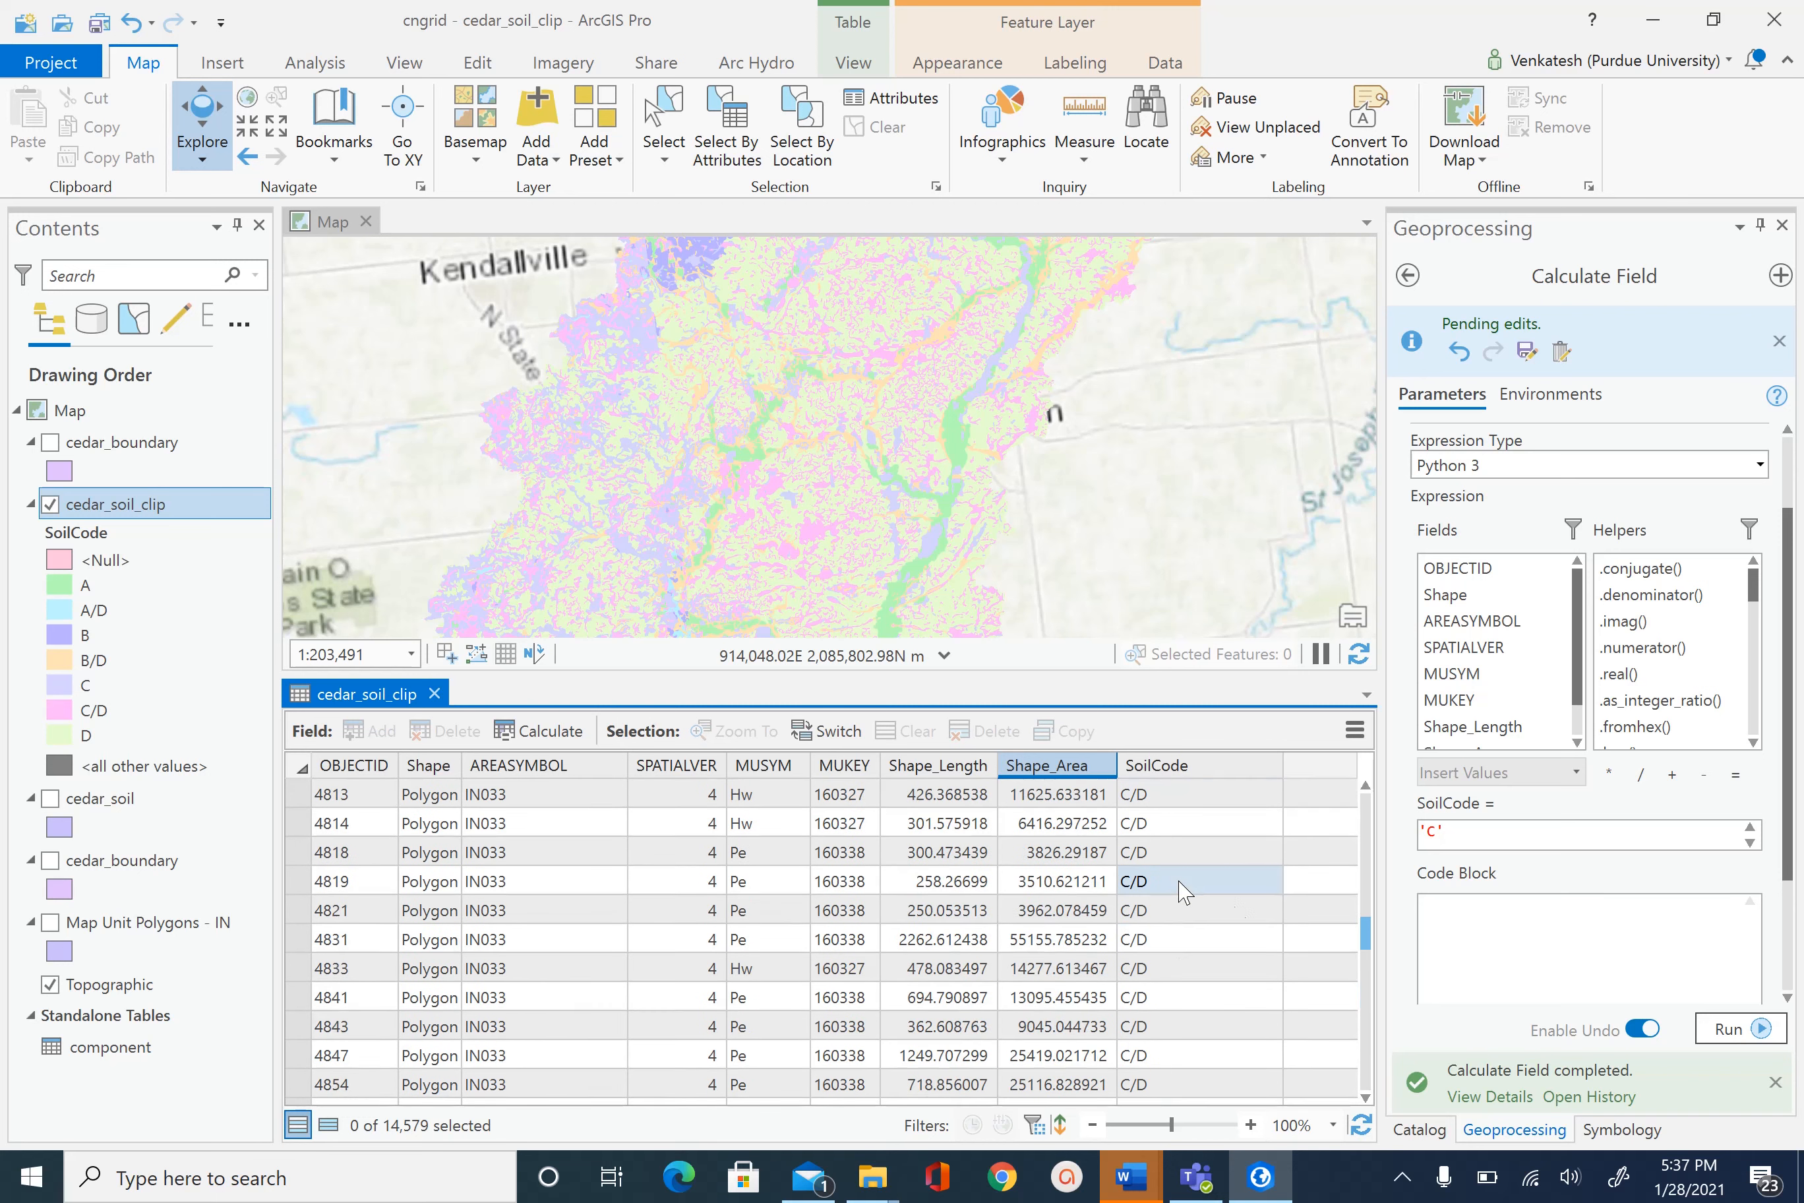
{"action": "left_click_drag", "start_coordinate": [1366, 932], "coordinate": [1366, 835]}
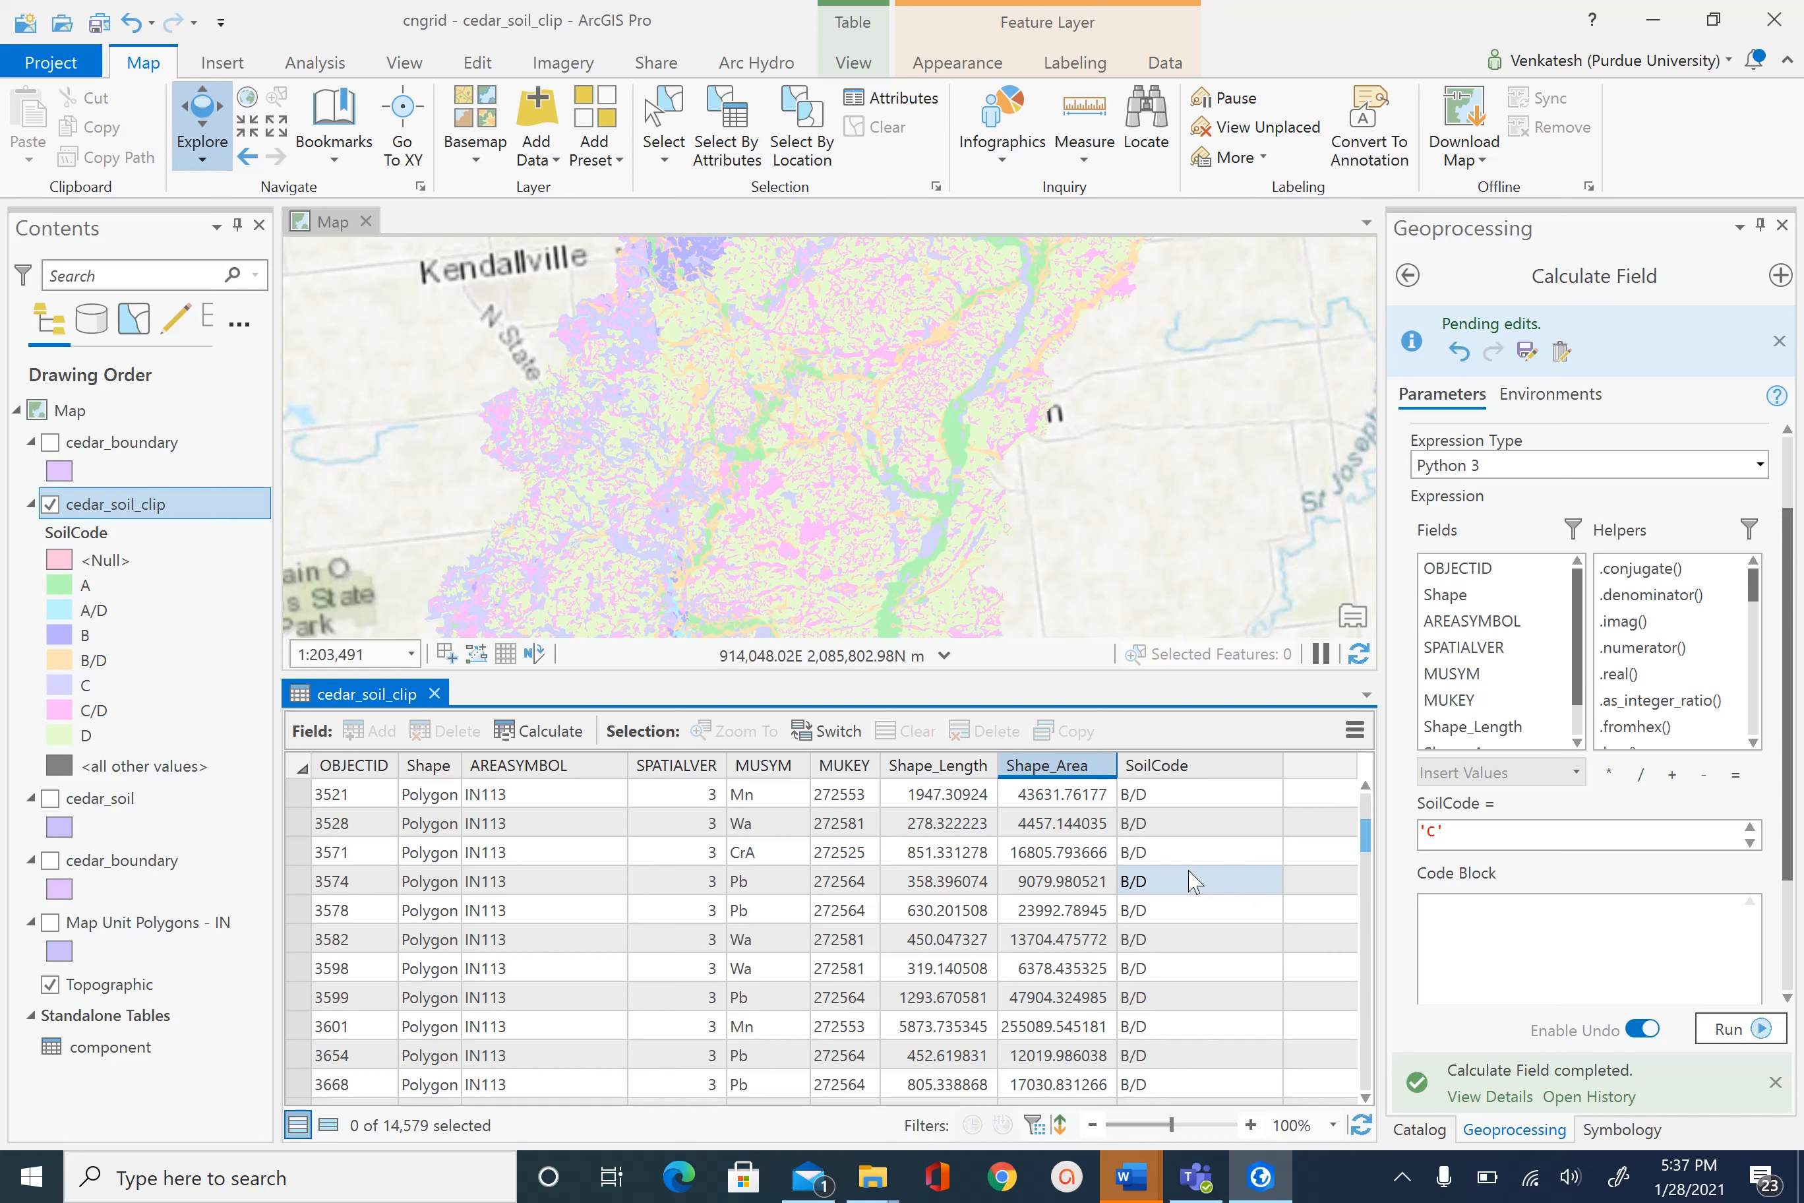
{"action": "left_click_drag", "start_coordinate": [1367, 836], "coordinate": [1367, 789]}
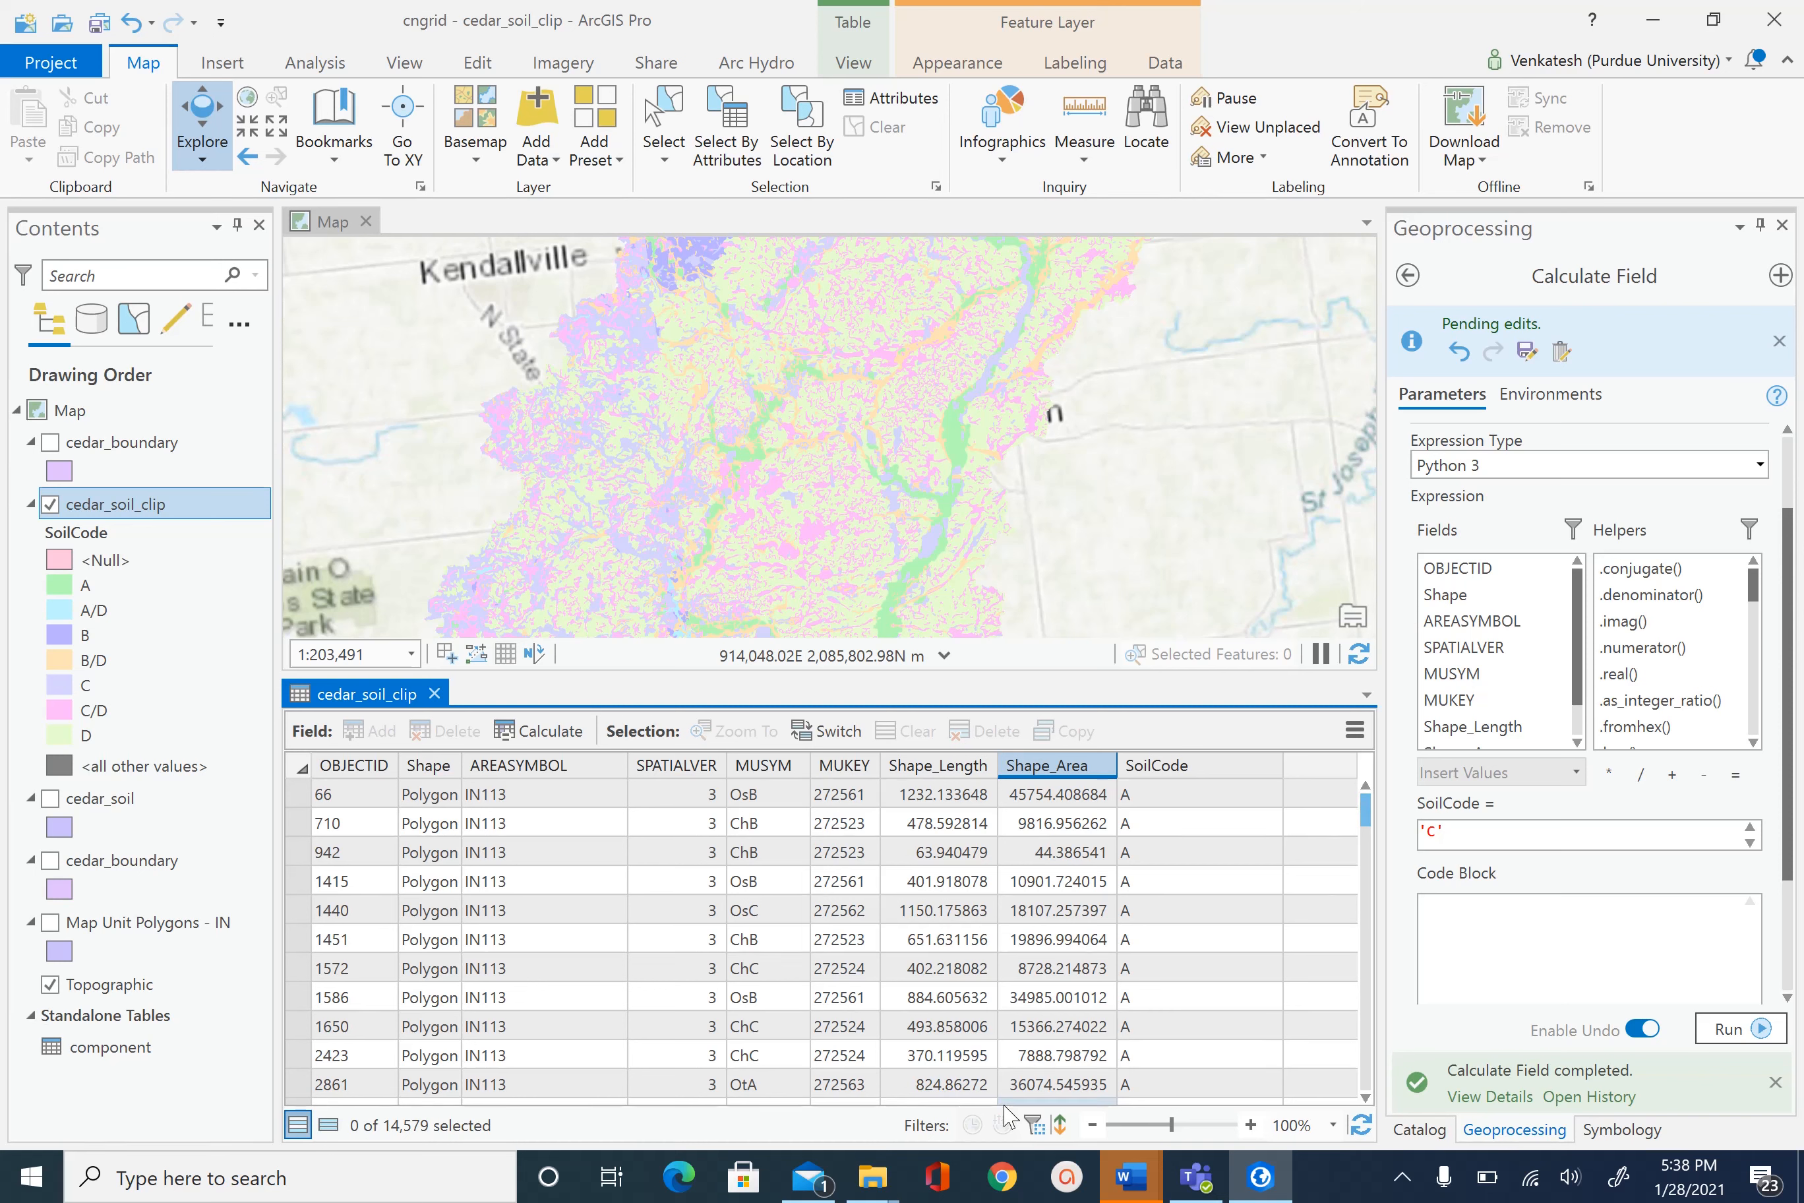
{"action": "left_click", "coordinate": [1086, 1085]}
- Add a Short-type field named SoilNu to cedar_soil_clip and save the field definitions
{"action": "key", "text": "Down"}
{"action": "key", "text": "Down"}
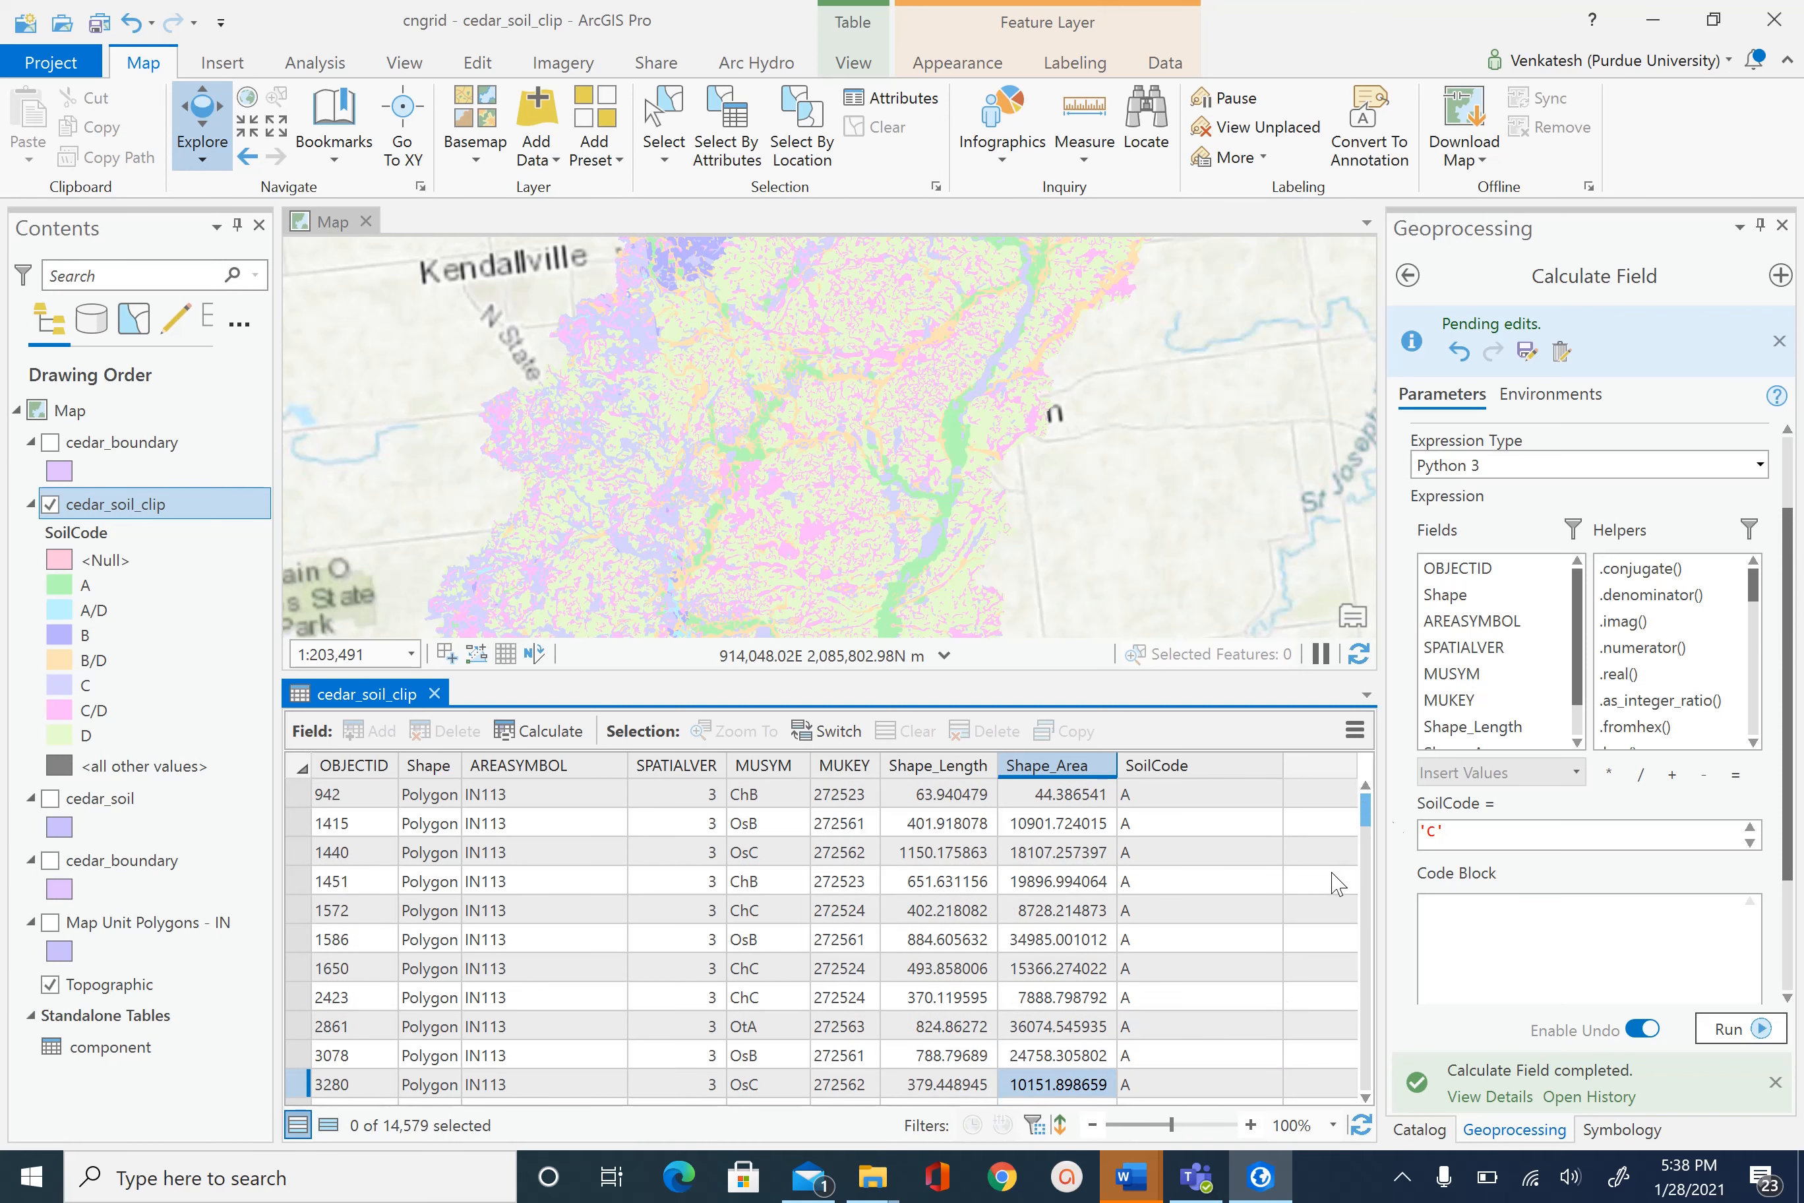
{"action": "left_click_drag", "start_coordinate": [1367, 812], "coordinate": [1363, 782]}
{"action": "left_click", "coordinate": [477, 63]}
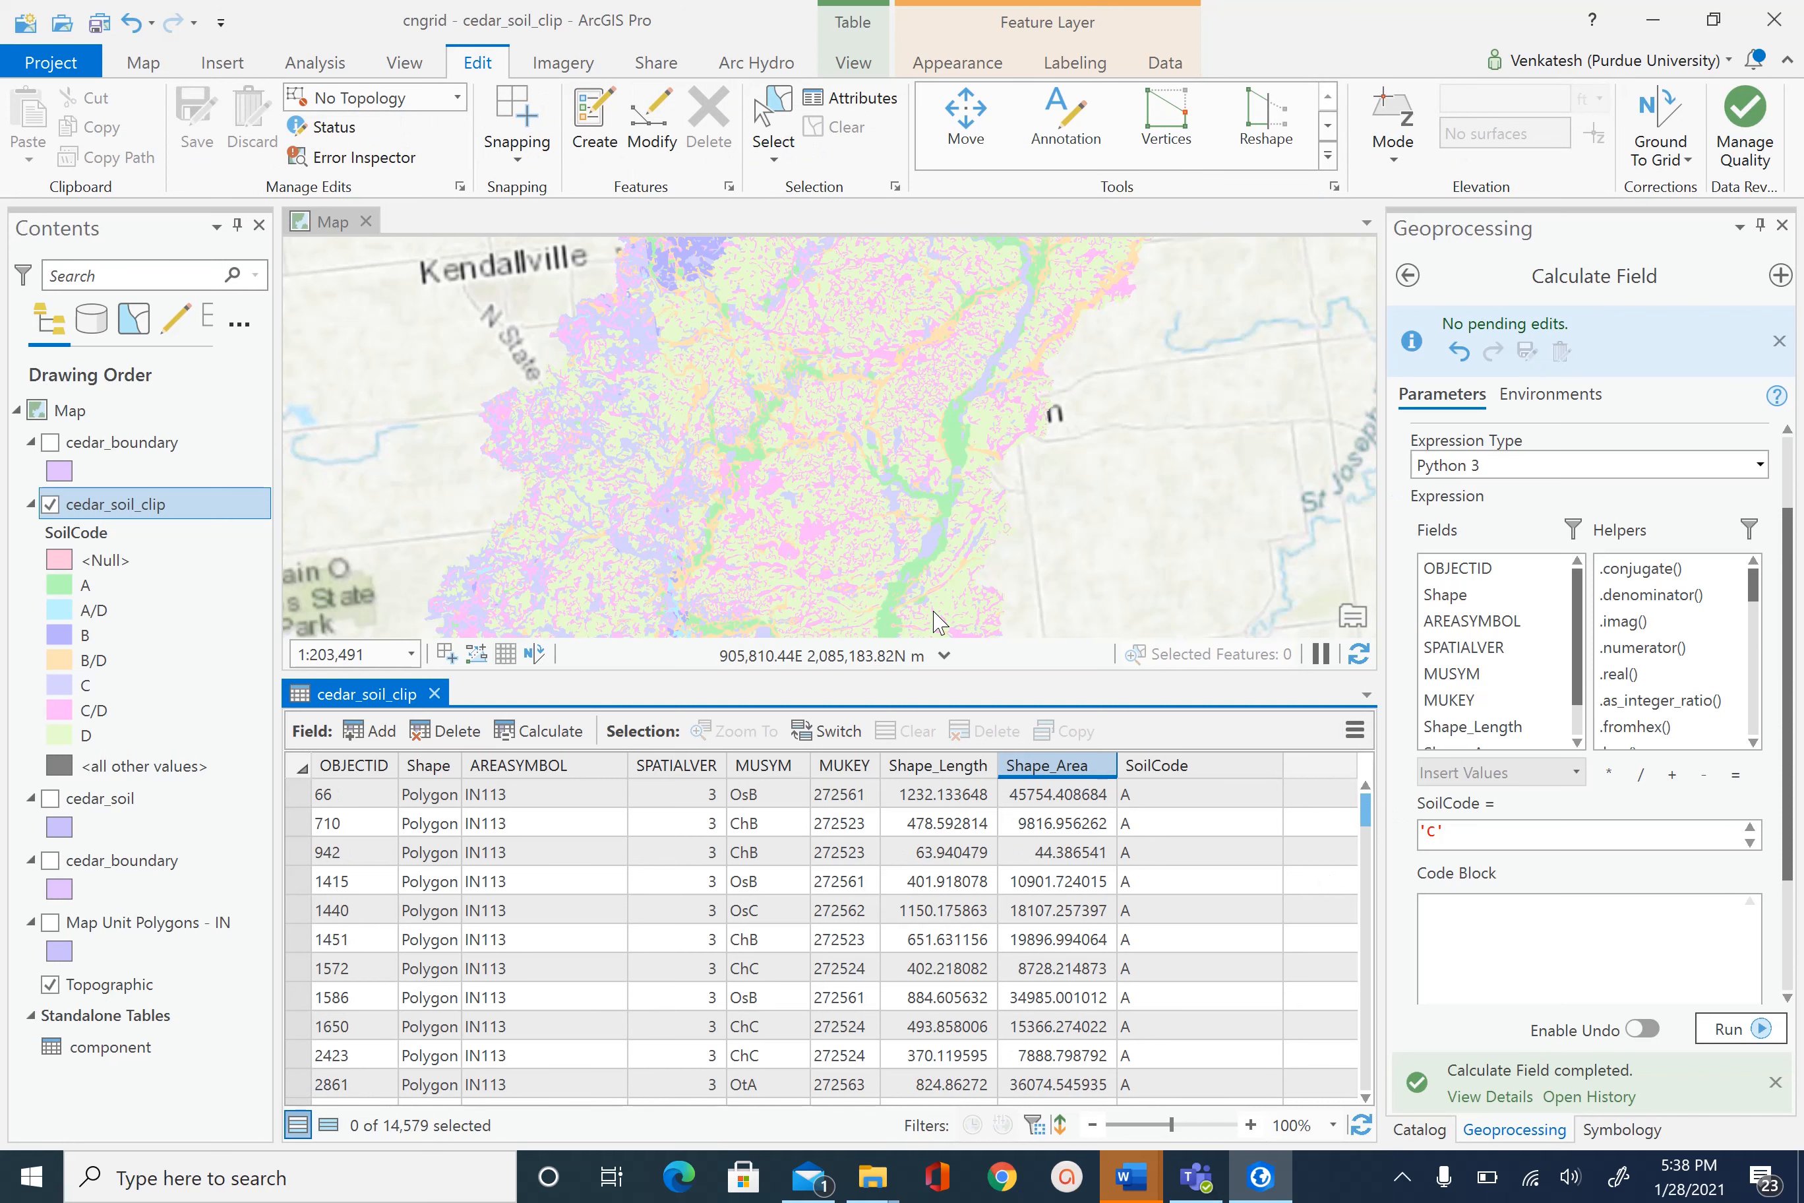
{"action": "left_click", "coordinate": [369, 732]}
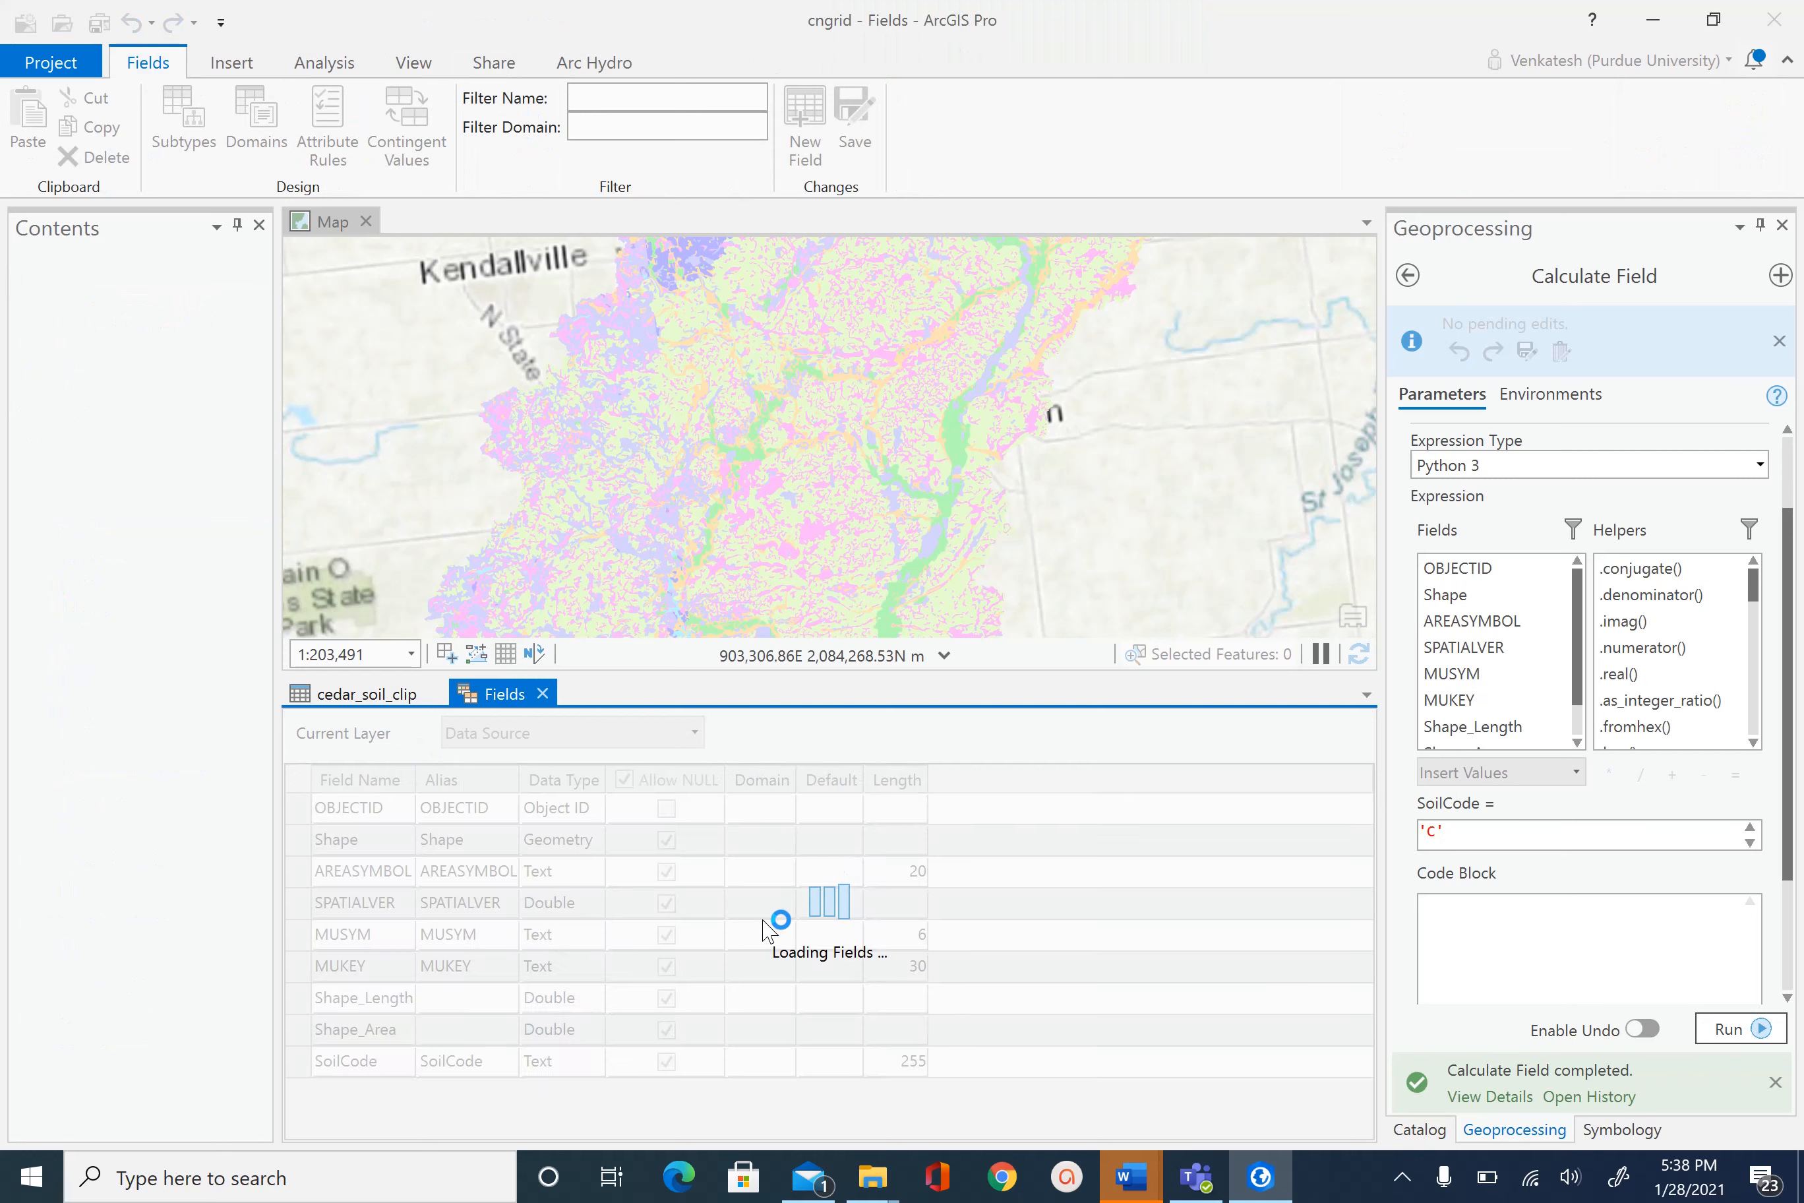
{"action": "type", "text": "SoilNu"}
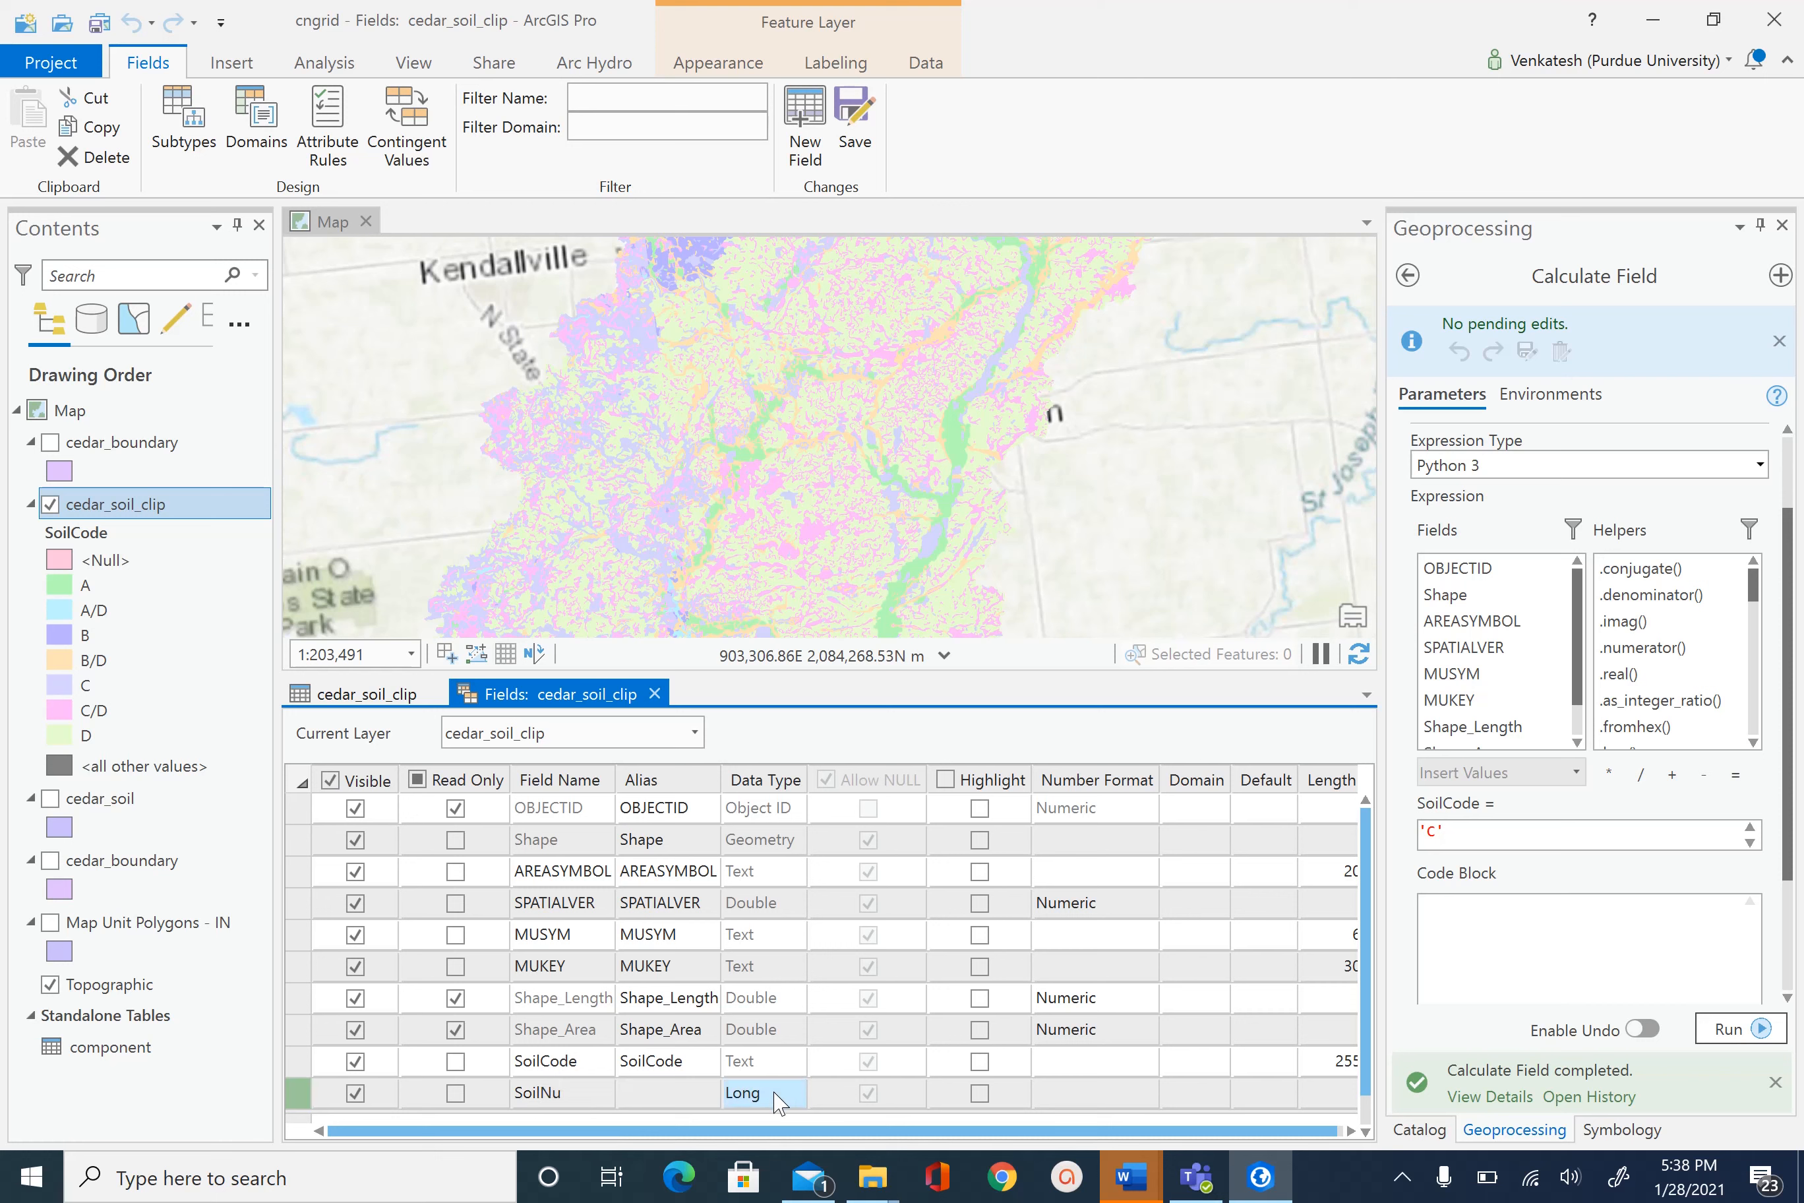
{"action": "left_click", "coordinate": [775, 1100]}
{"action": "left_click", "coordinate": [776, 1100]}
{"action": "left_click", "coordinate": [775, 1100]}
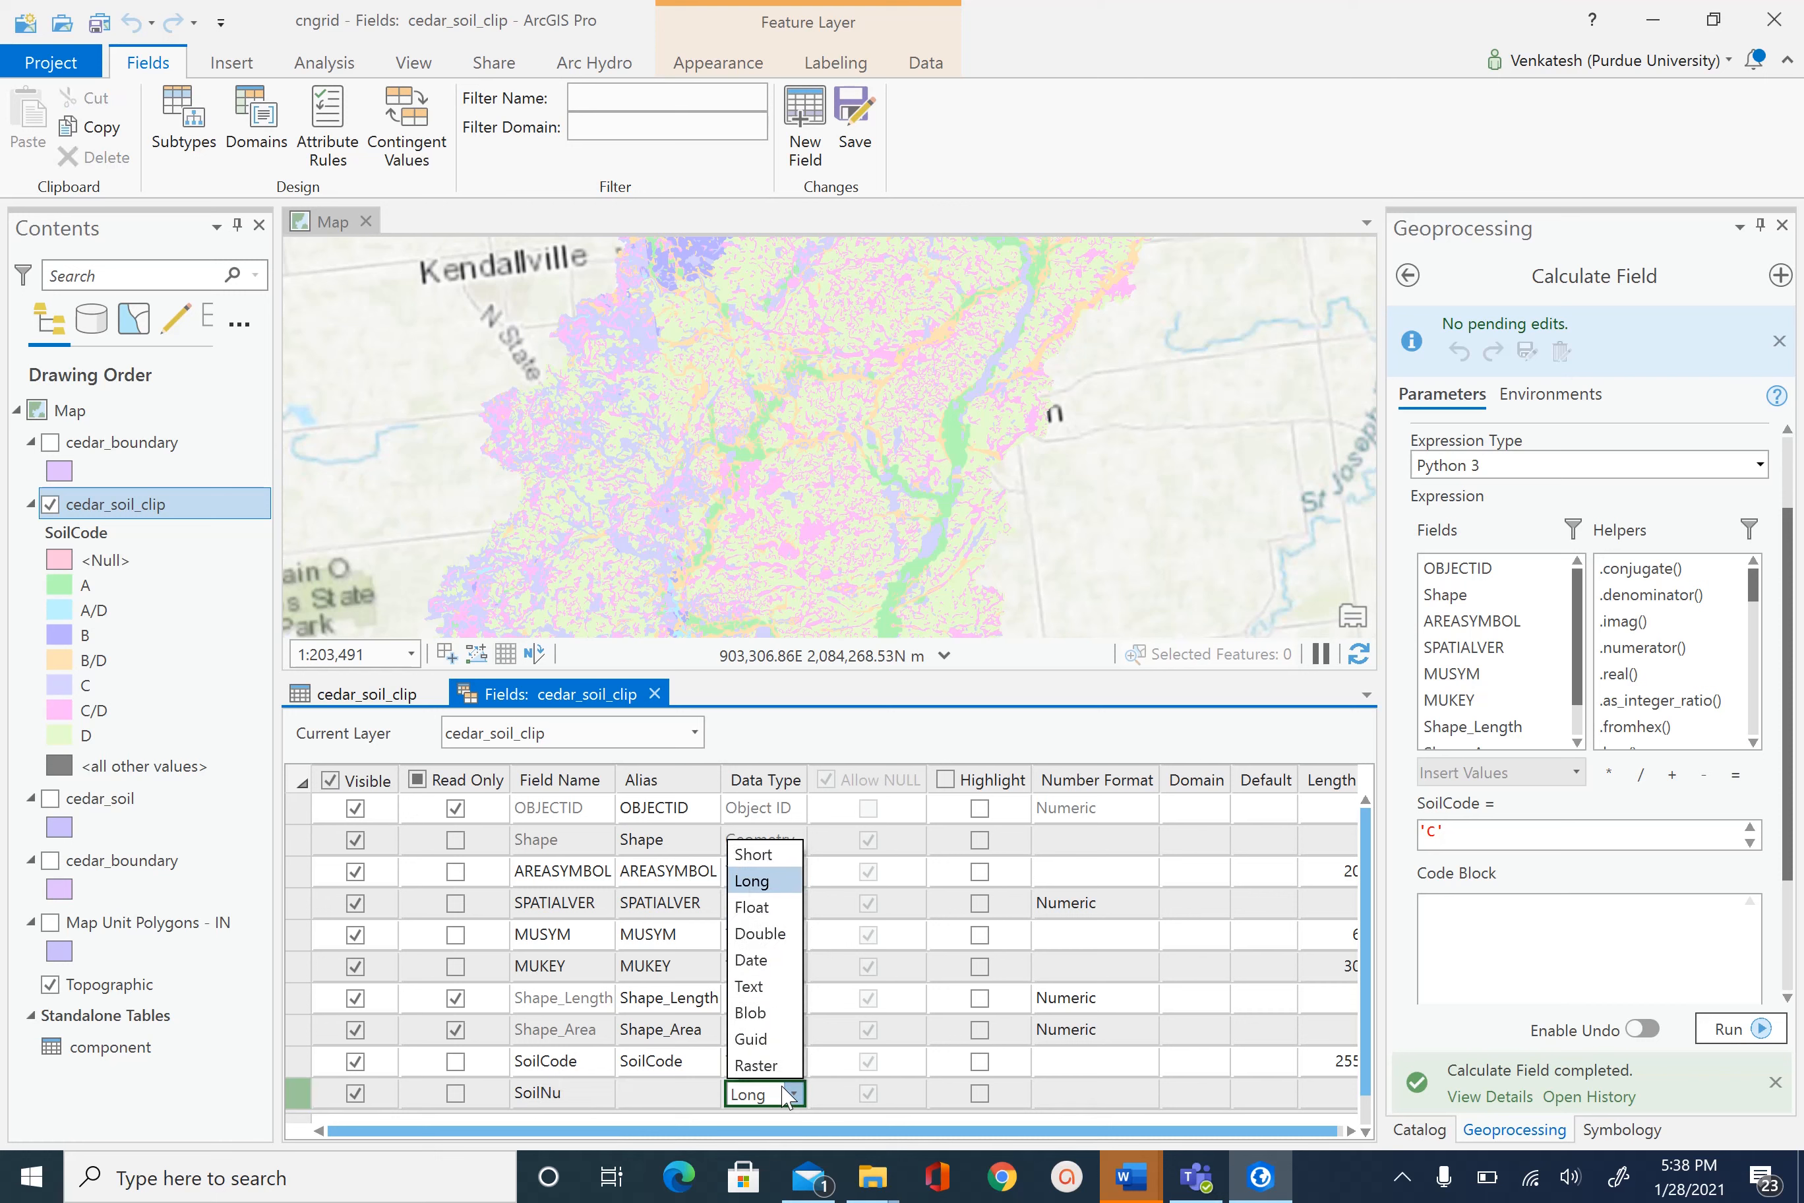
{"action": "left_click", "coordinate": [769, 856]}
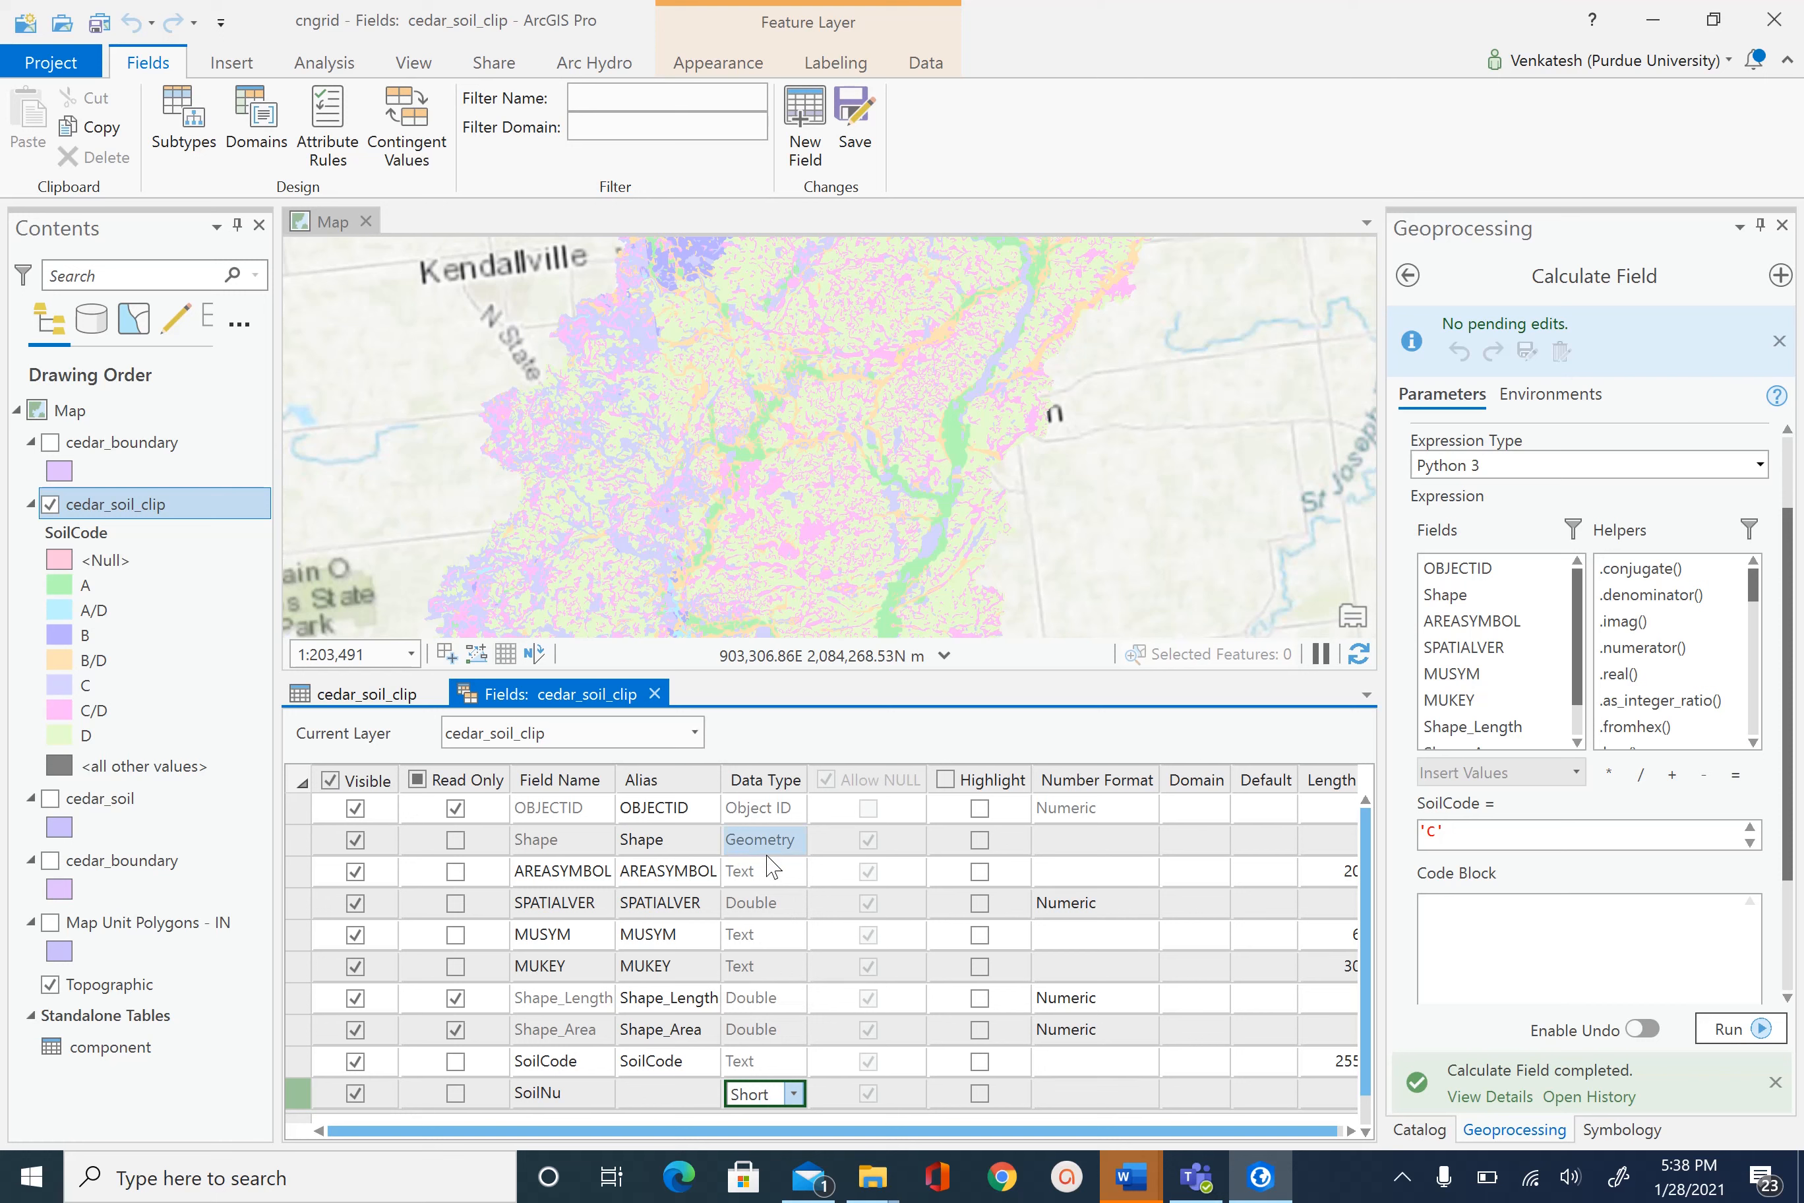
{"action": "left_click", "coordinate": [857, 138]}
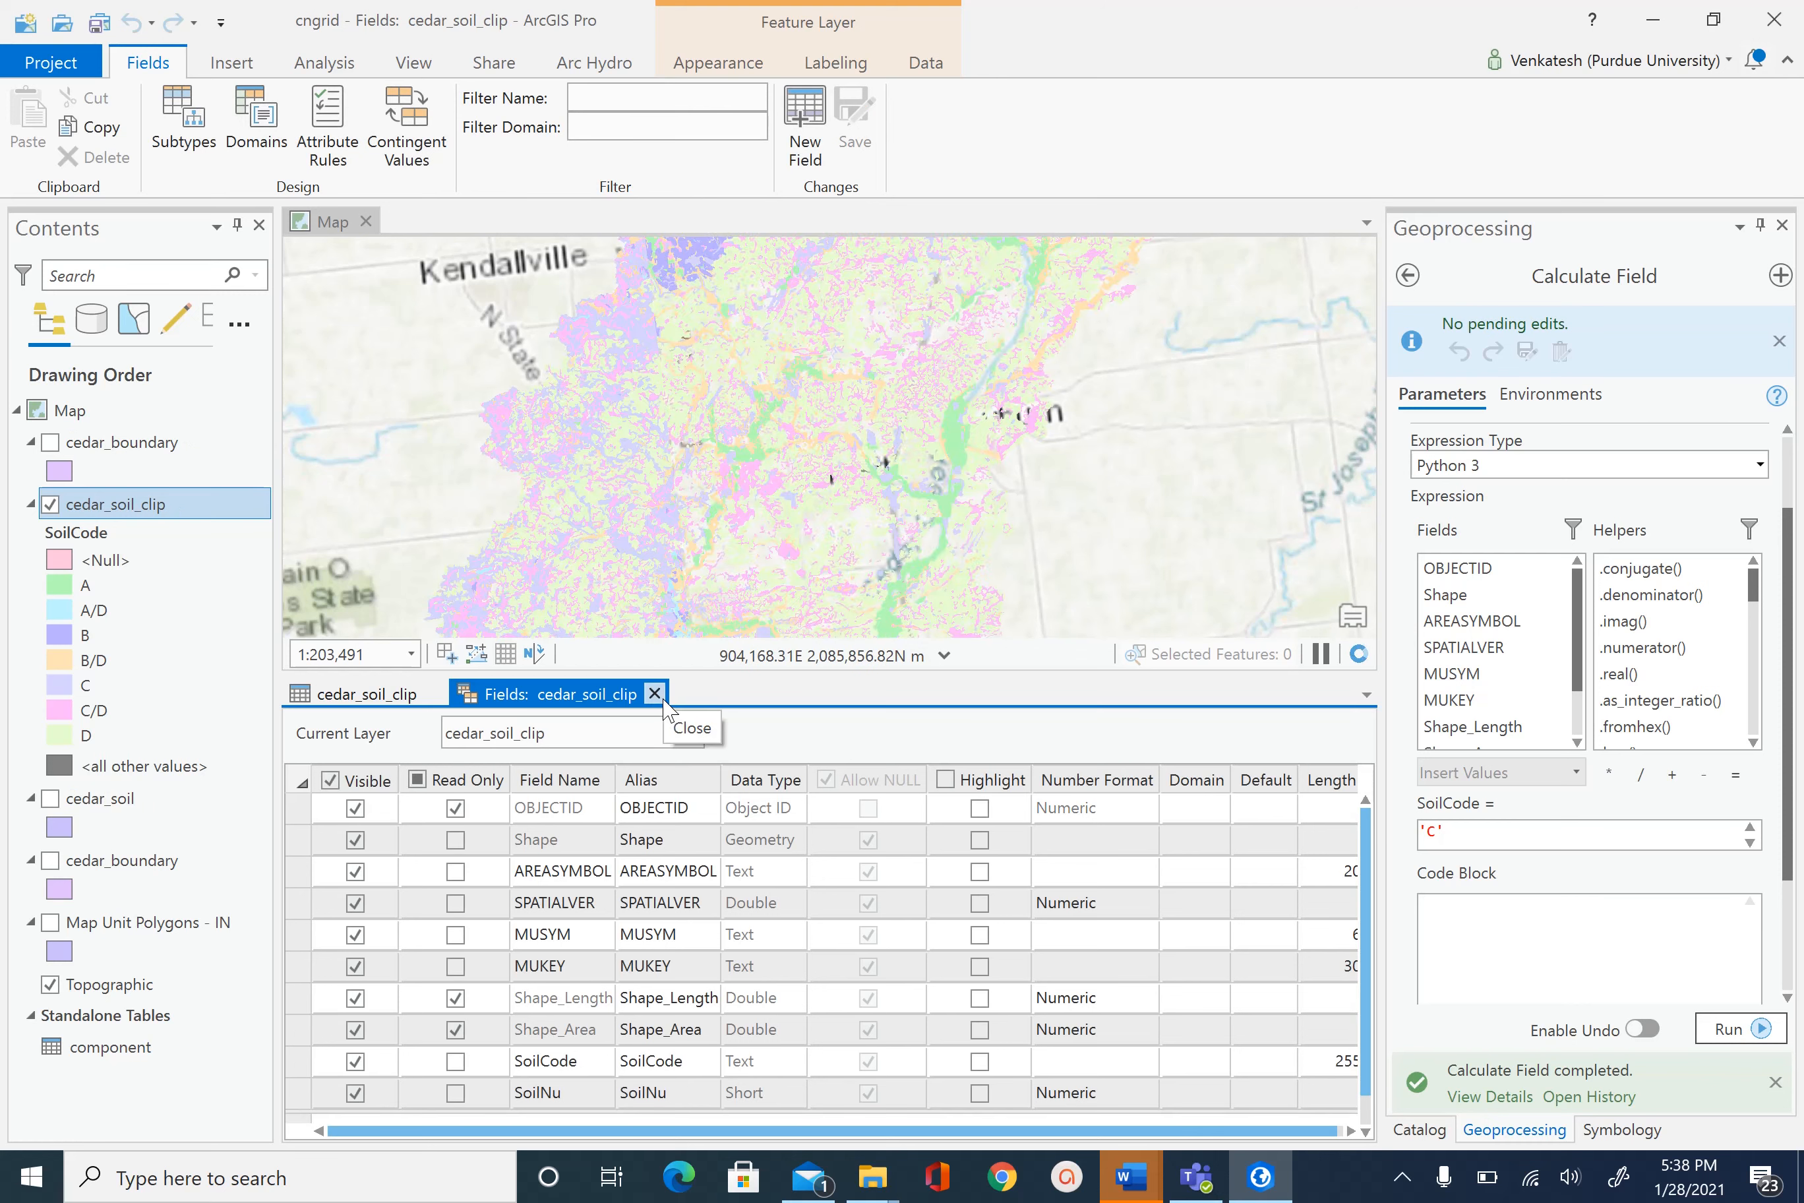
- Close the Fields view, check the empty SoilNu column, and bring Geoprocessing back to its tool list
{"action": "left_click", "coordinate": [654, 693]}
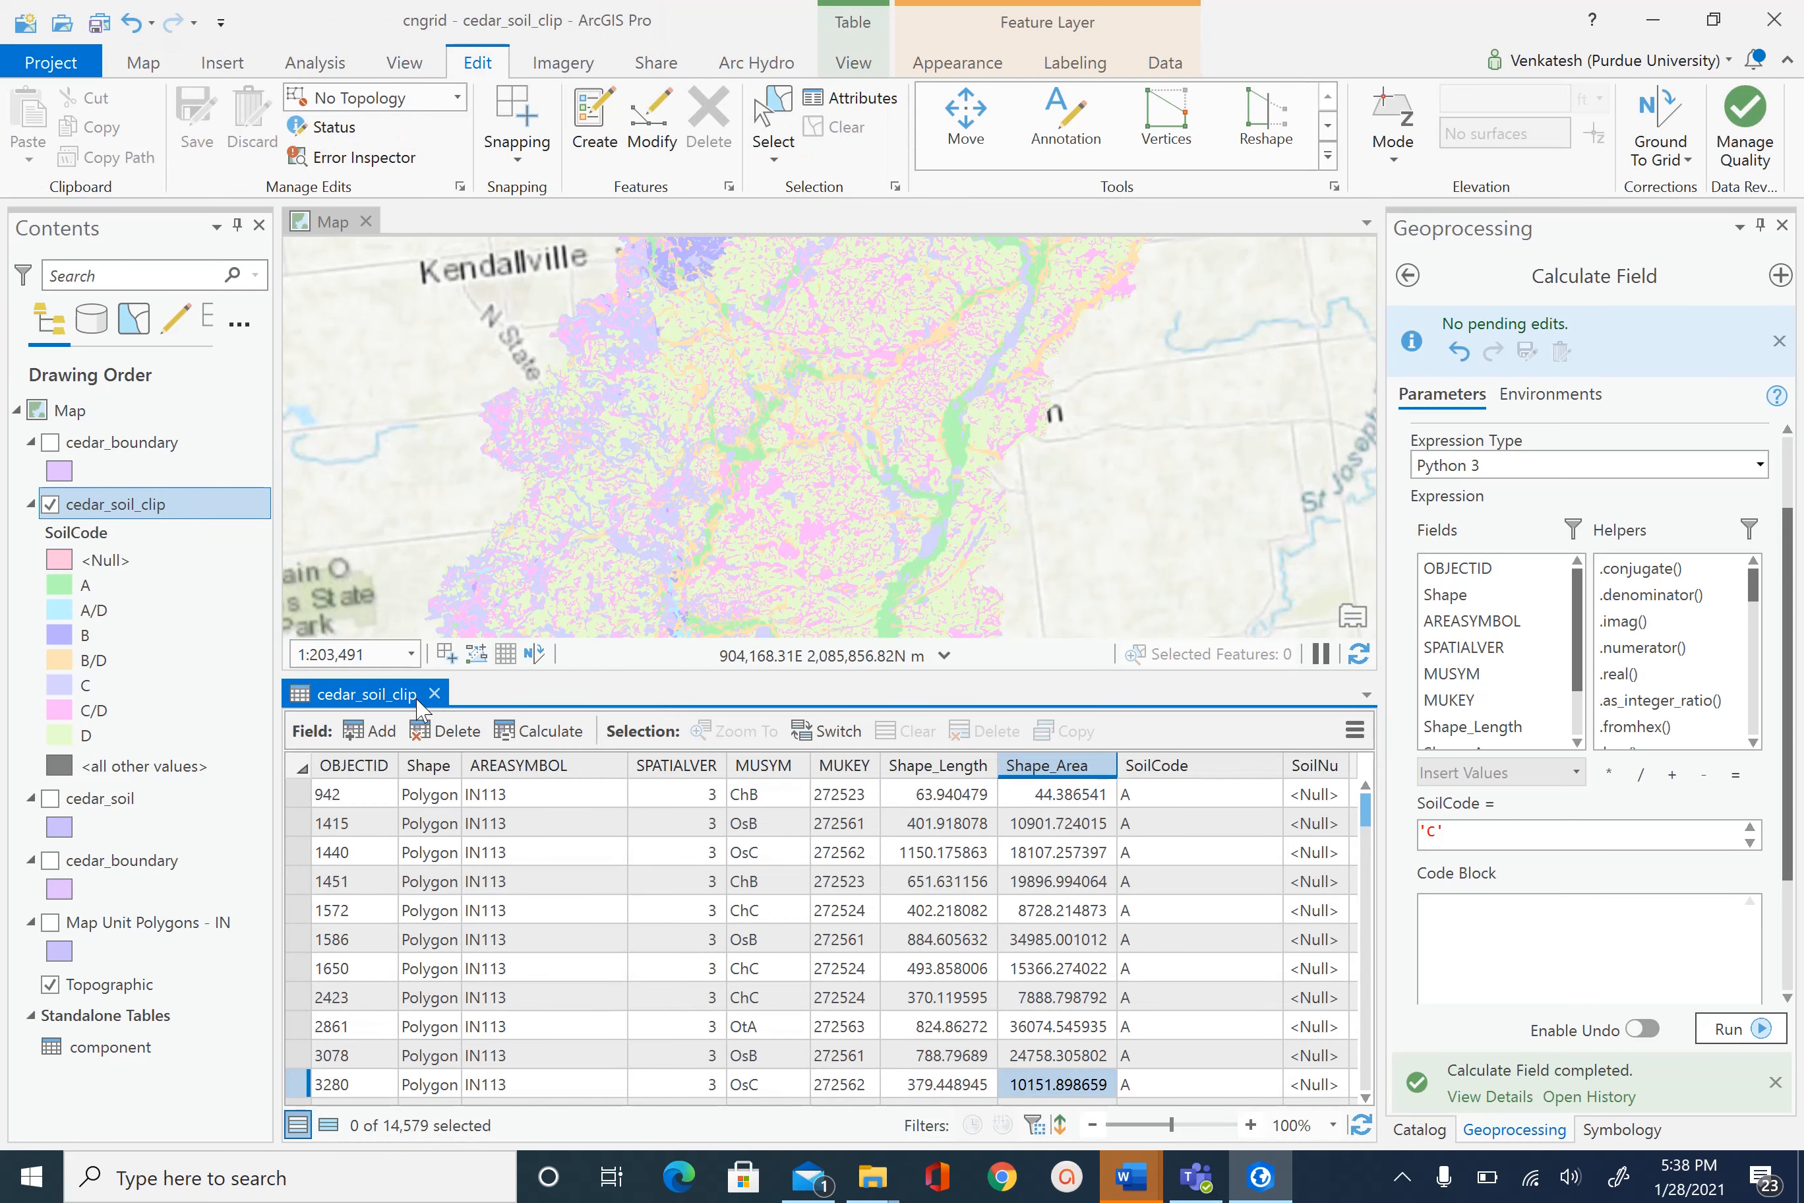
{"action": "left_click", "coordinate": [1145, 1101]}
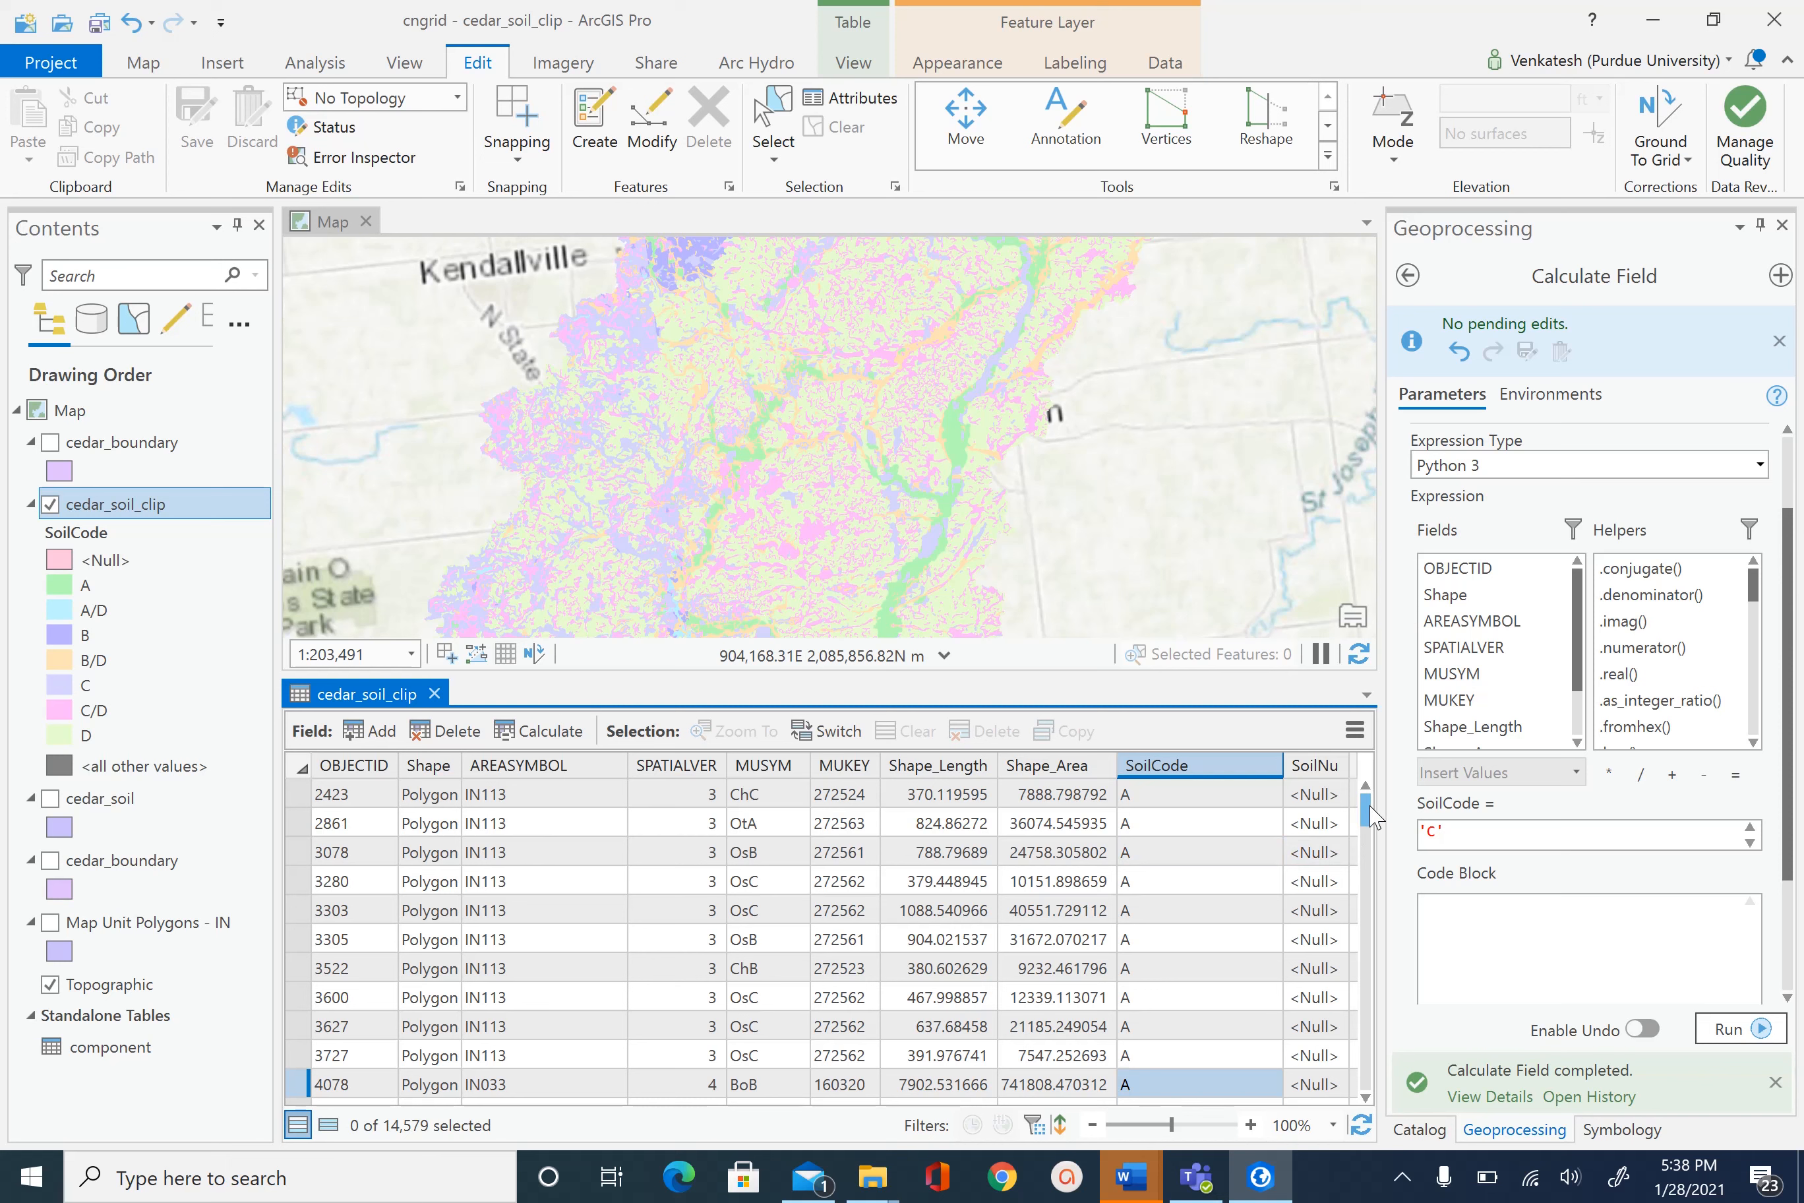
{"action": "scroll", "coordinate": [1371, 811], "scroll_direction": "up", "scroll_amount": 3}
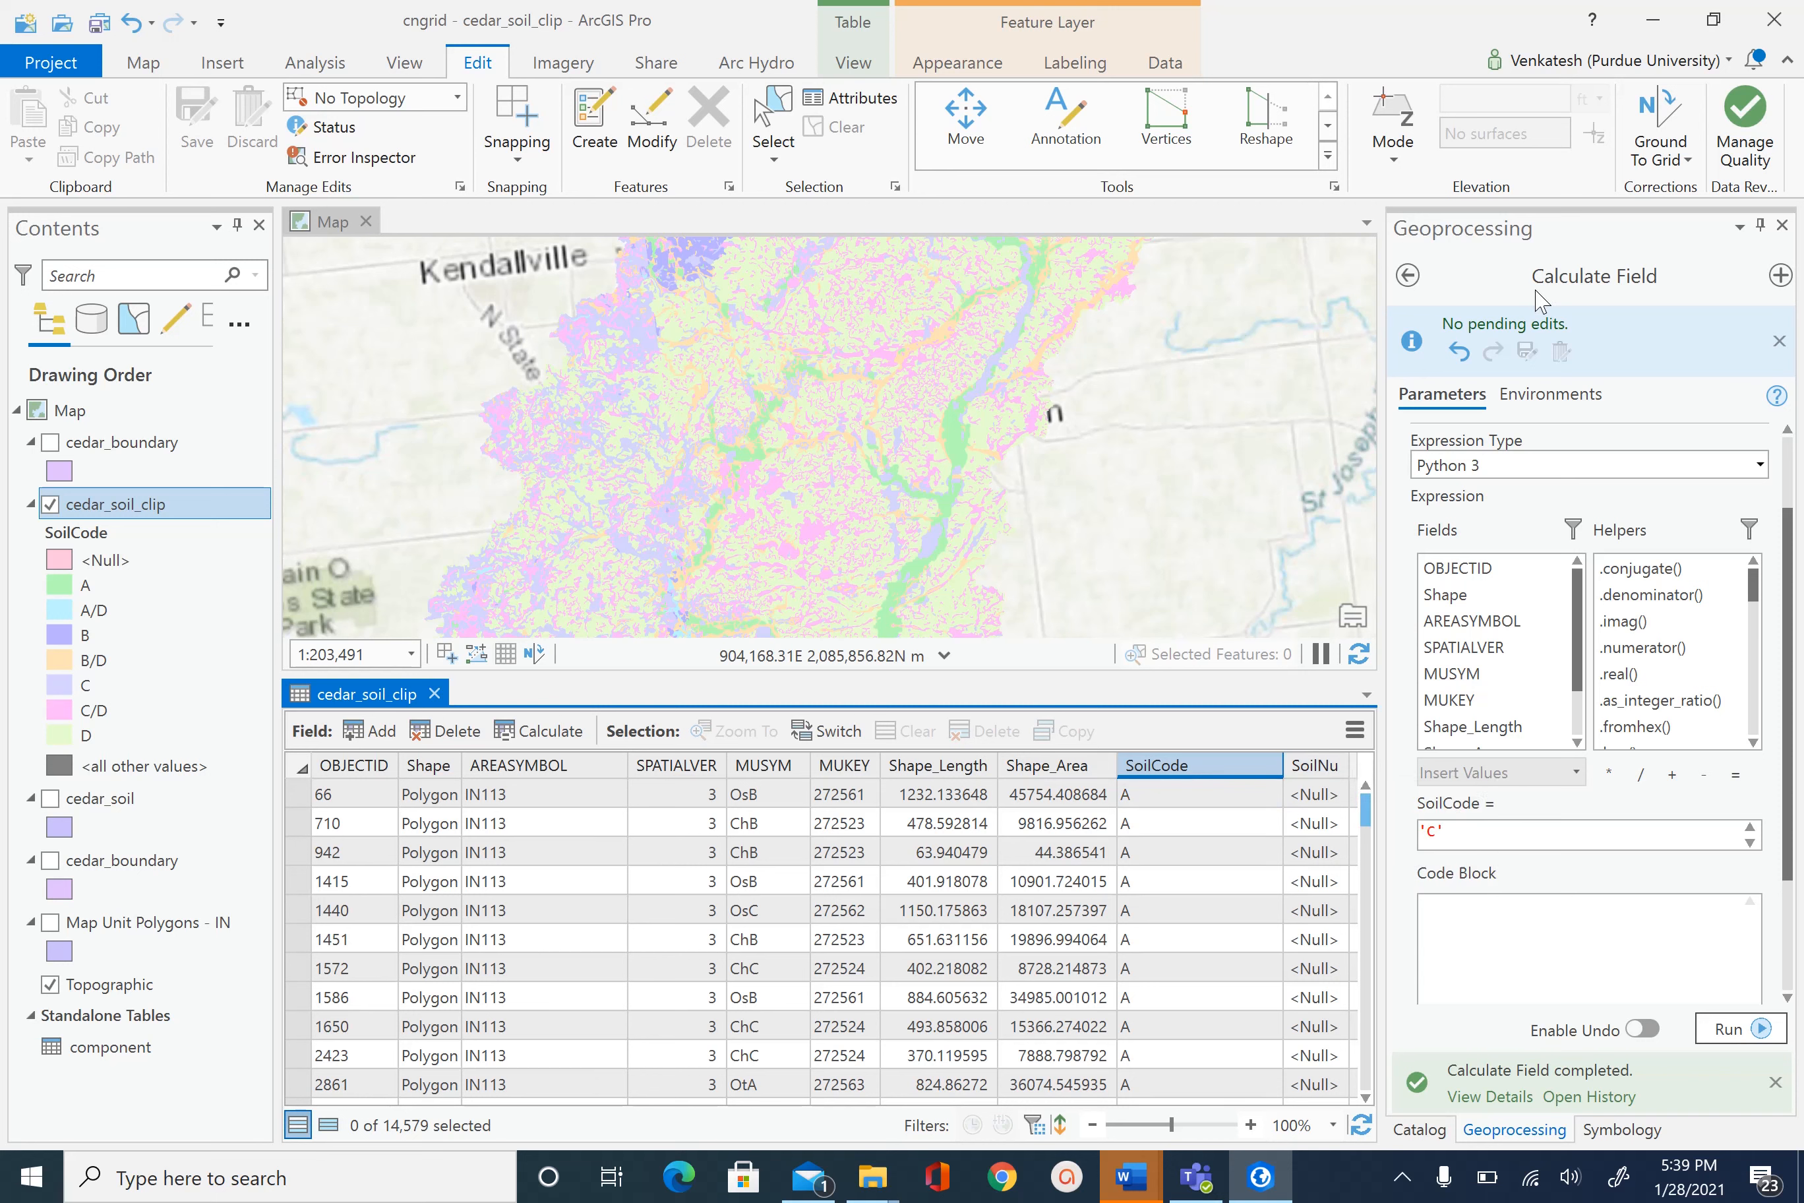
{"action": "left_click", "coordinate": [1409, 276]}
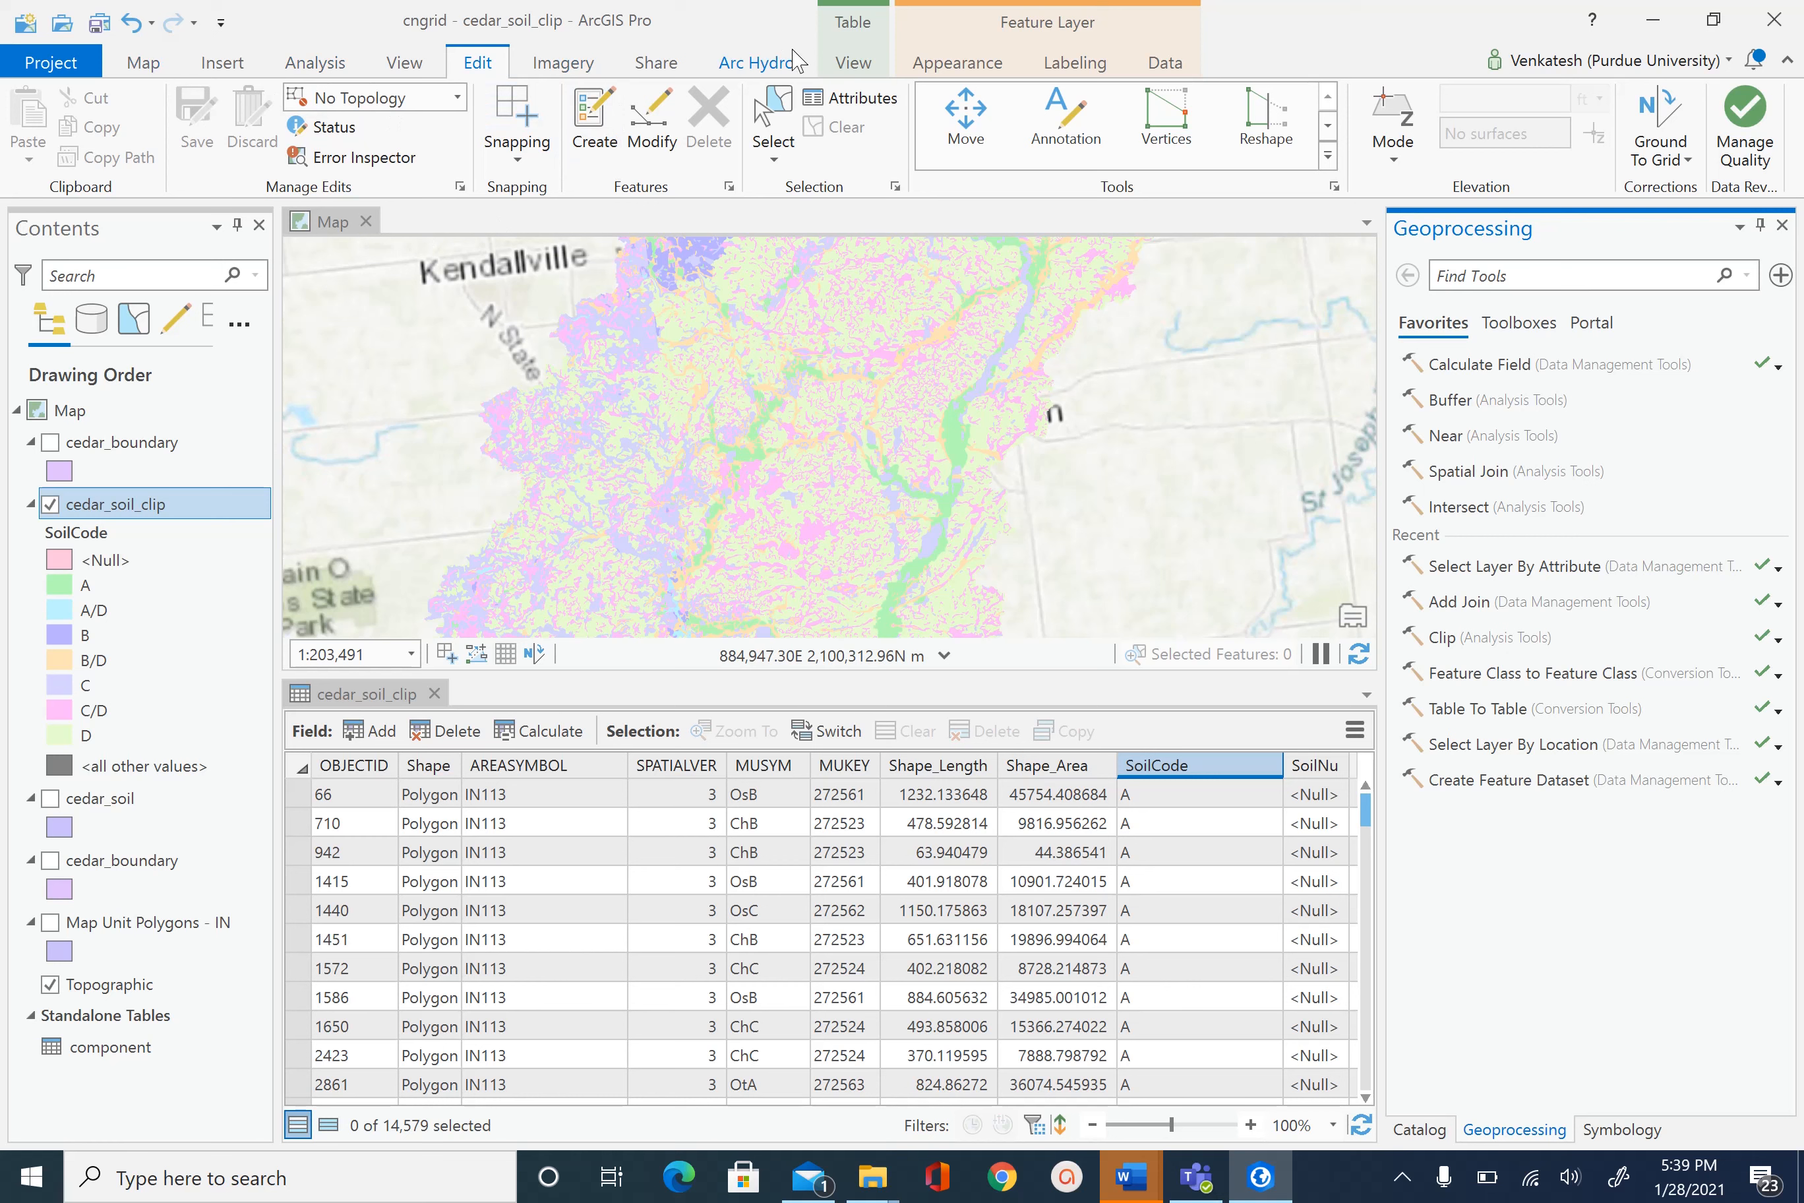
- Open Select By Attributes for cedar_soil_clip with a first clause SoilCode is equal to A
{"action": "left_click", "coordinate": [144, 63]}
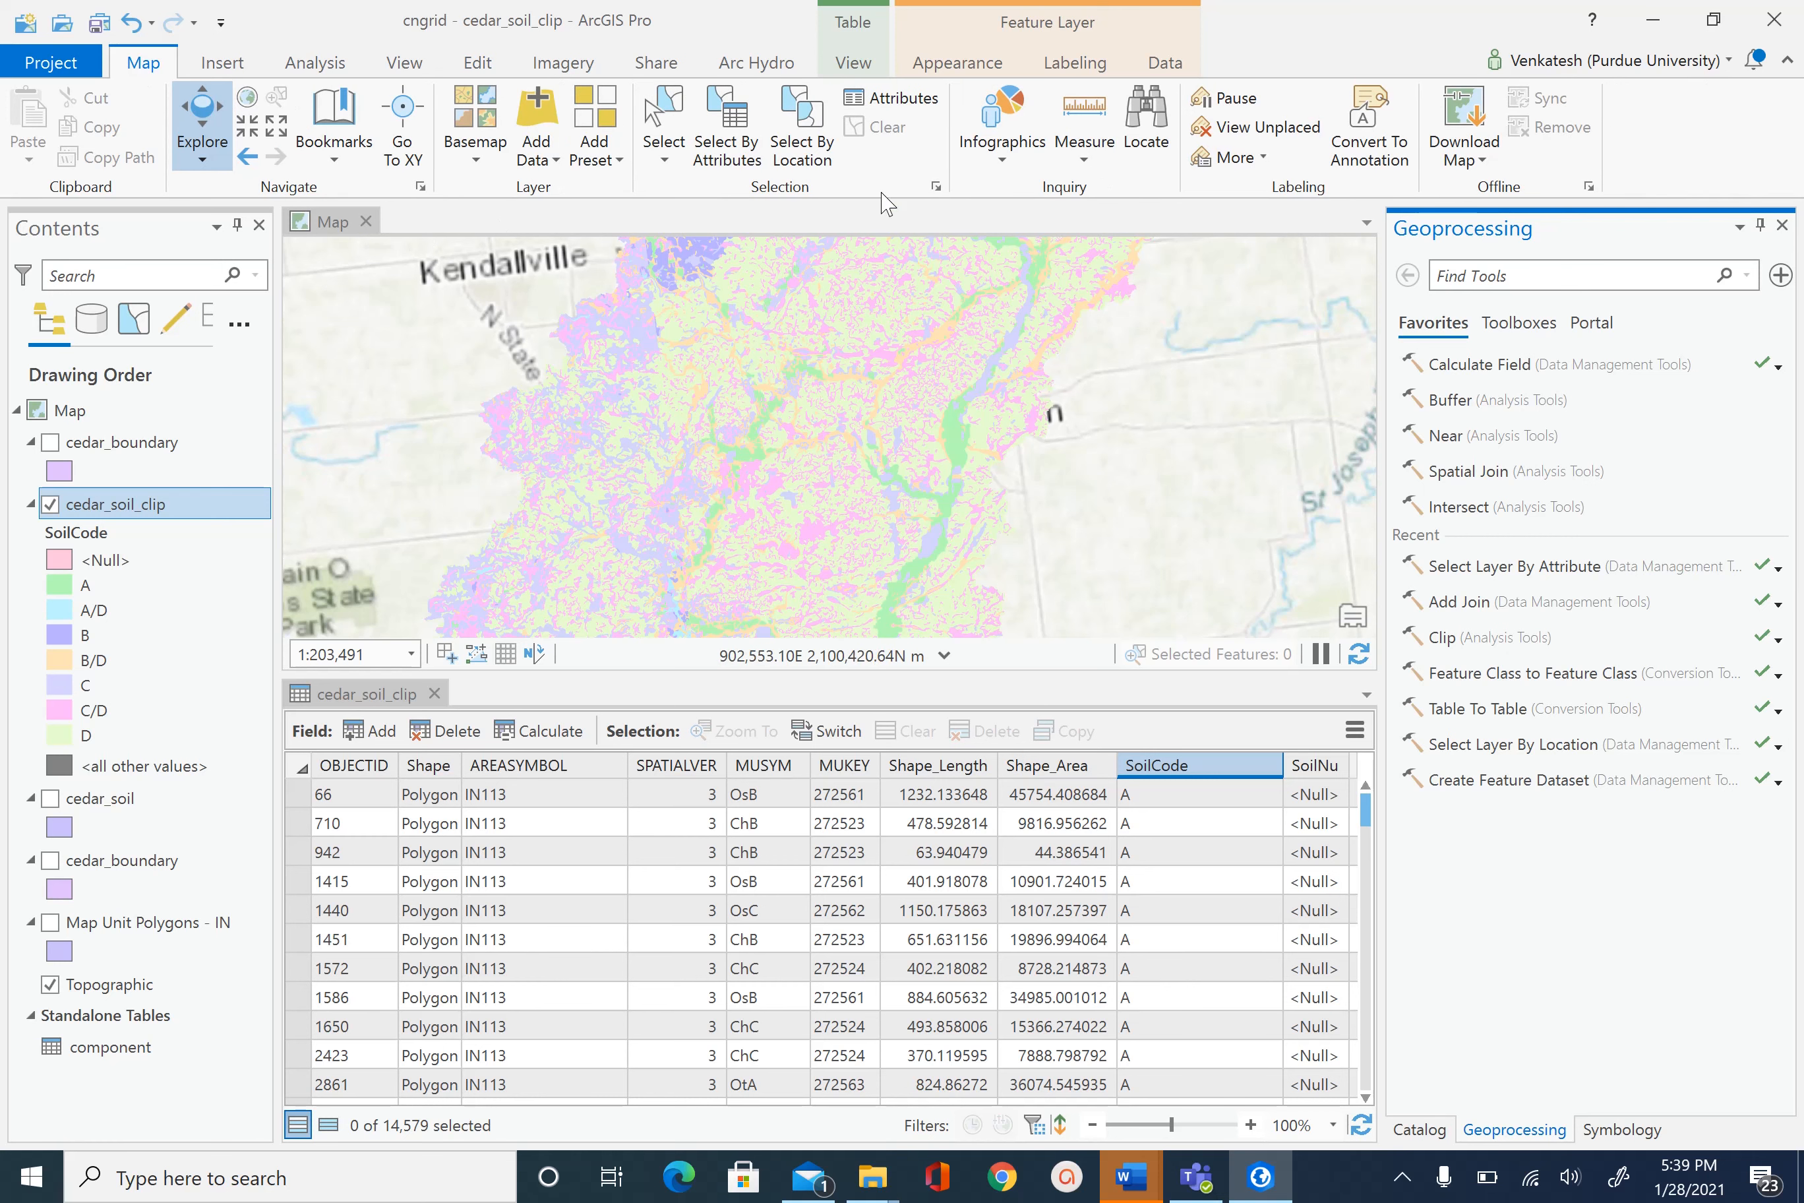
{"action": "left_click", "coordinate": [726, 132]}
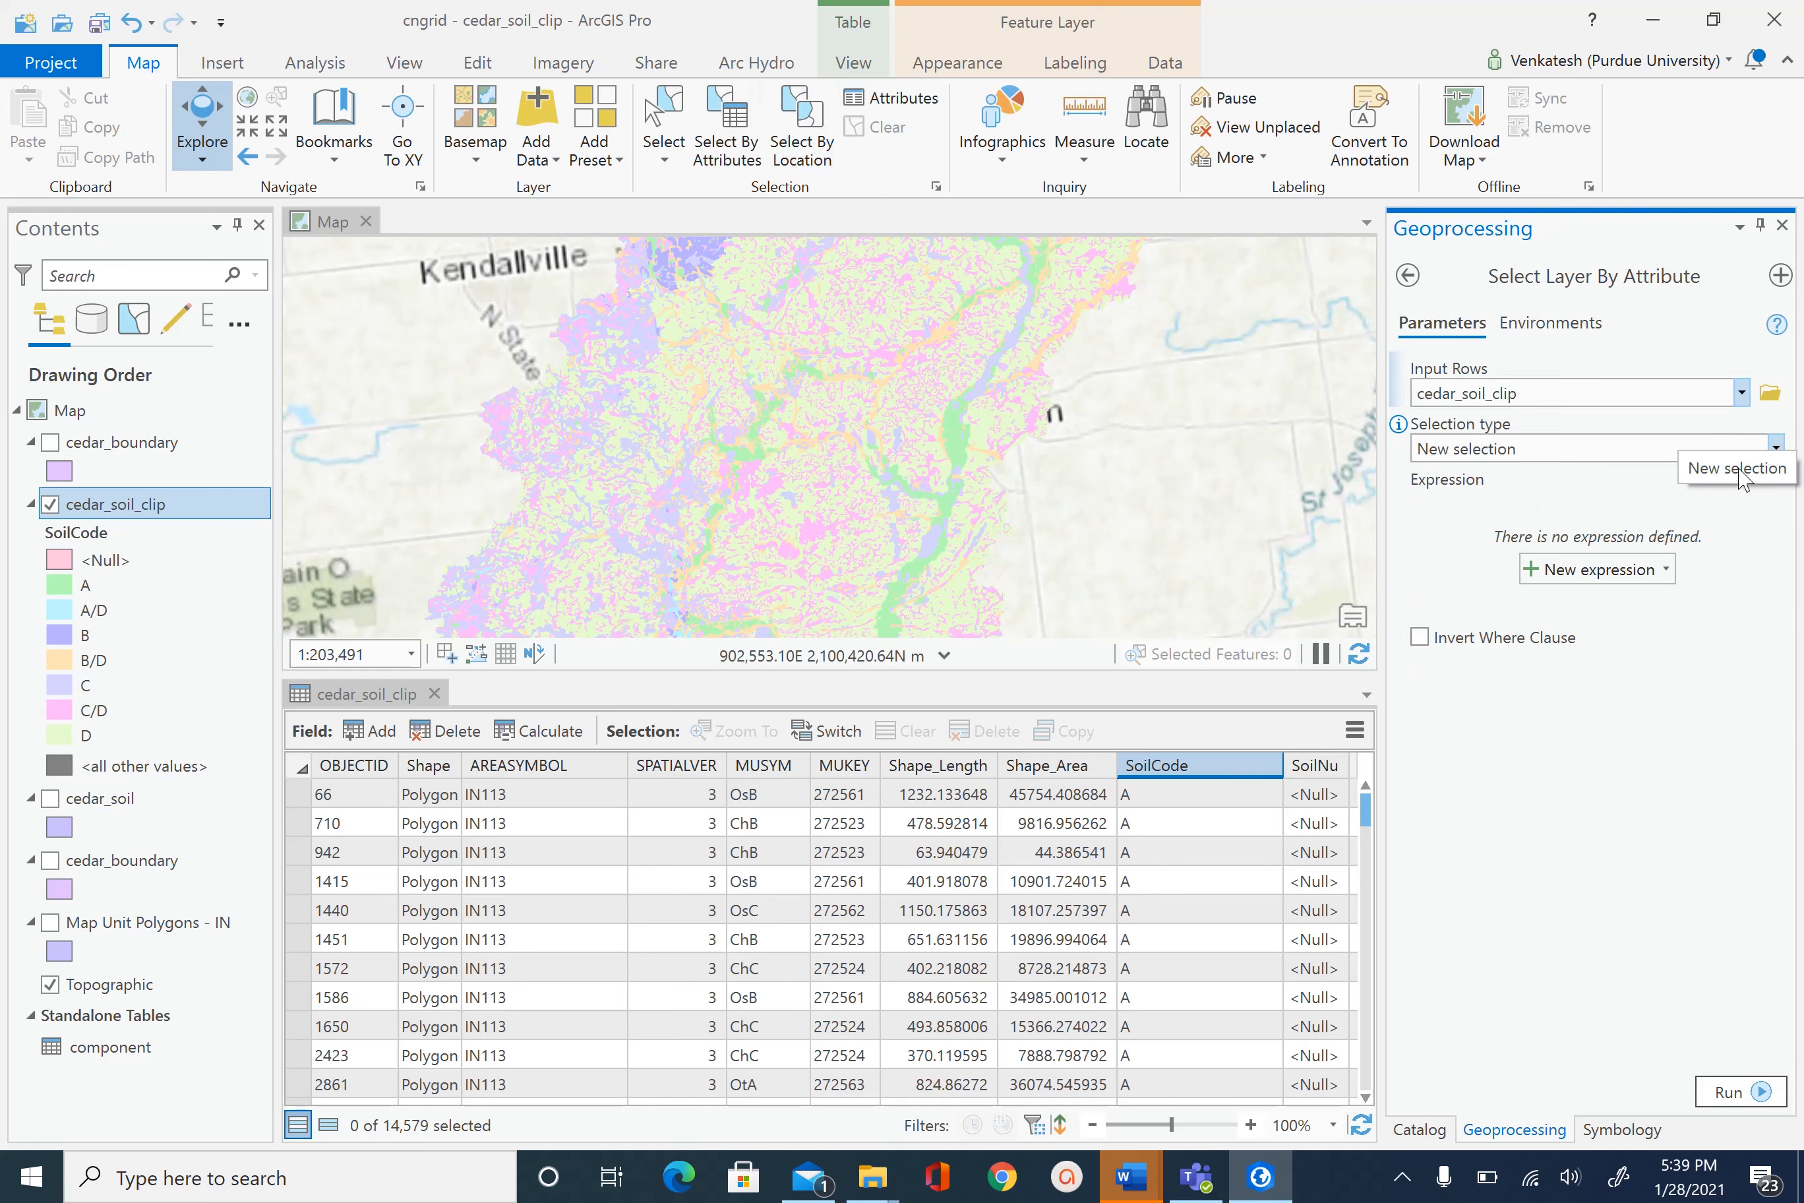
{"action": "left_click", "coordinate": [1590, 569]}
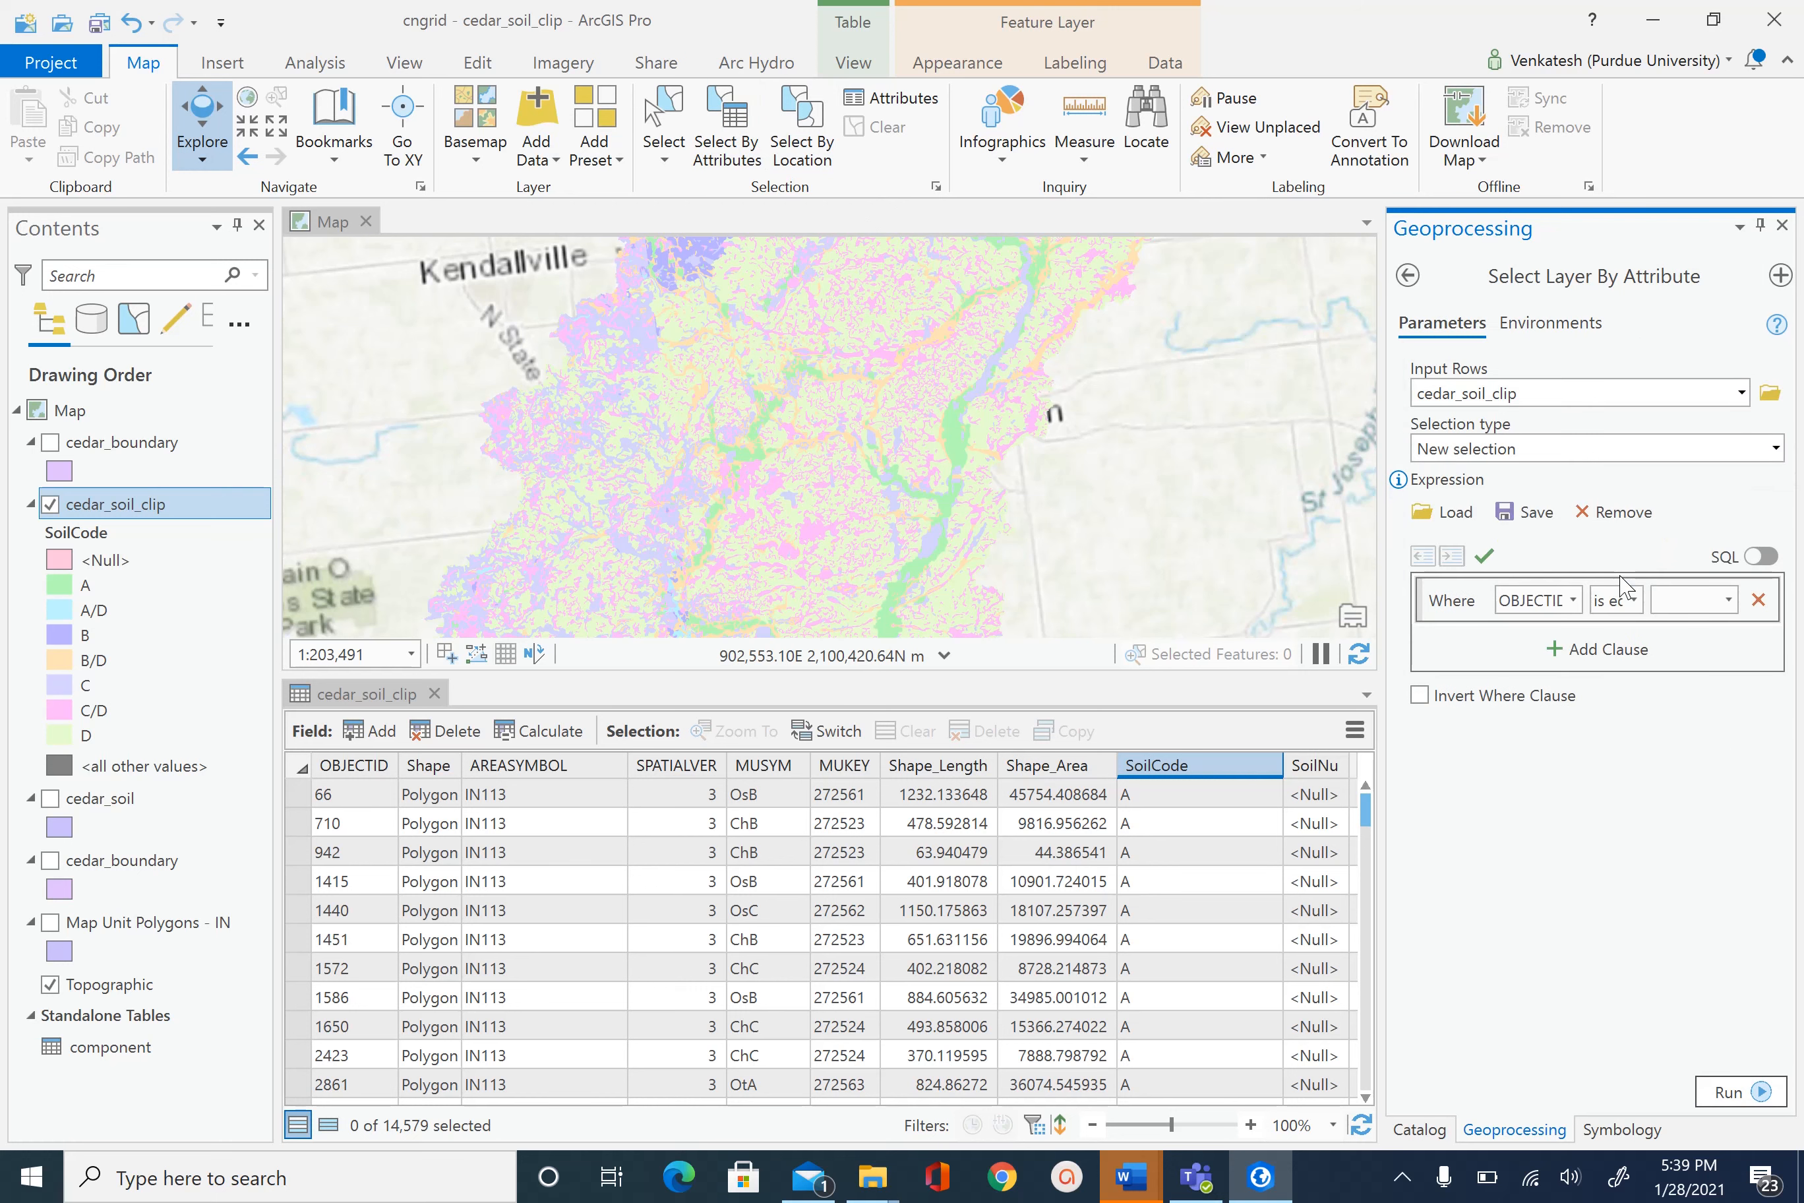
{"action": "left_click", "coordinate": [1573, 601]}
{"action": "left_click", "coordinate": [1566, 815]}
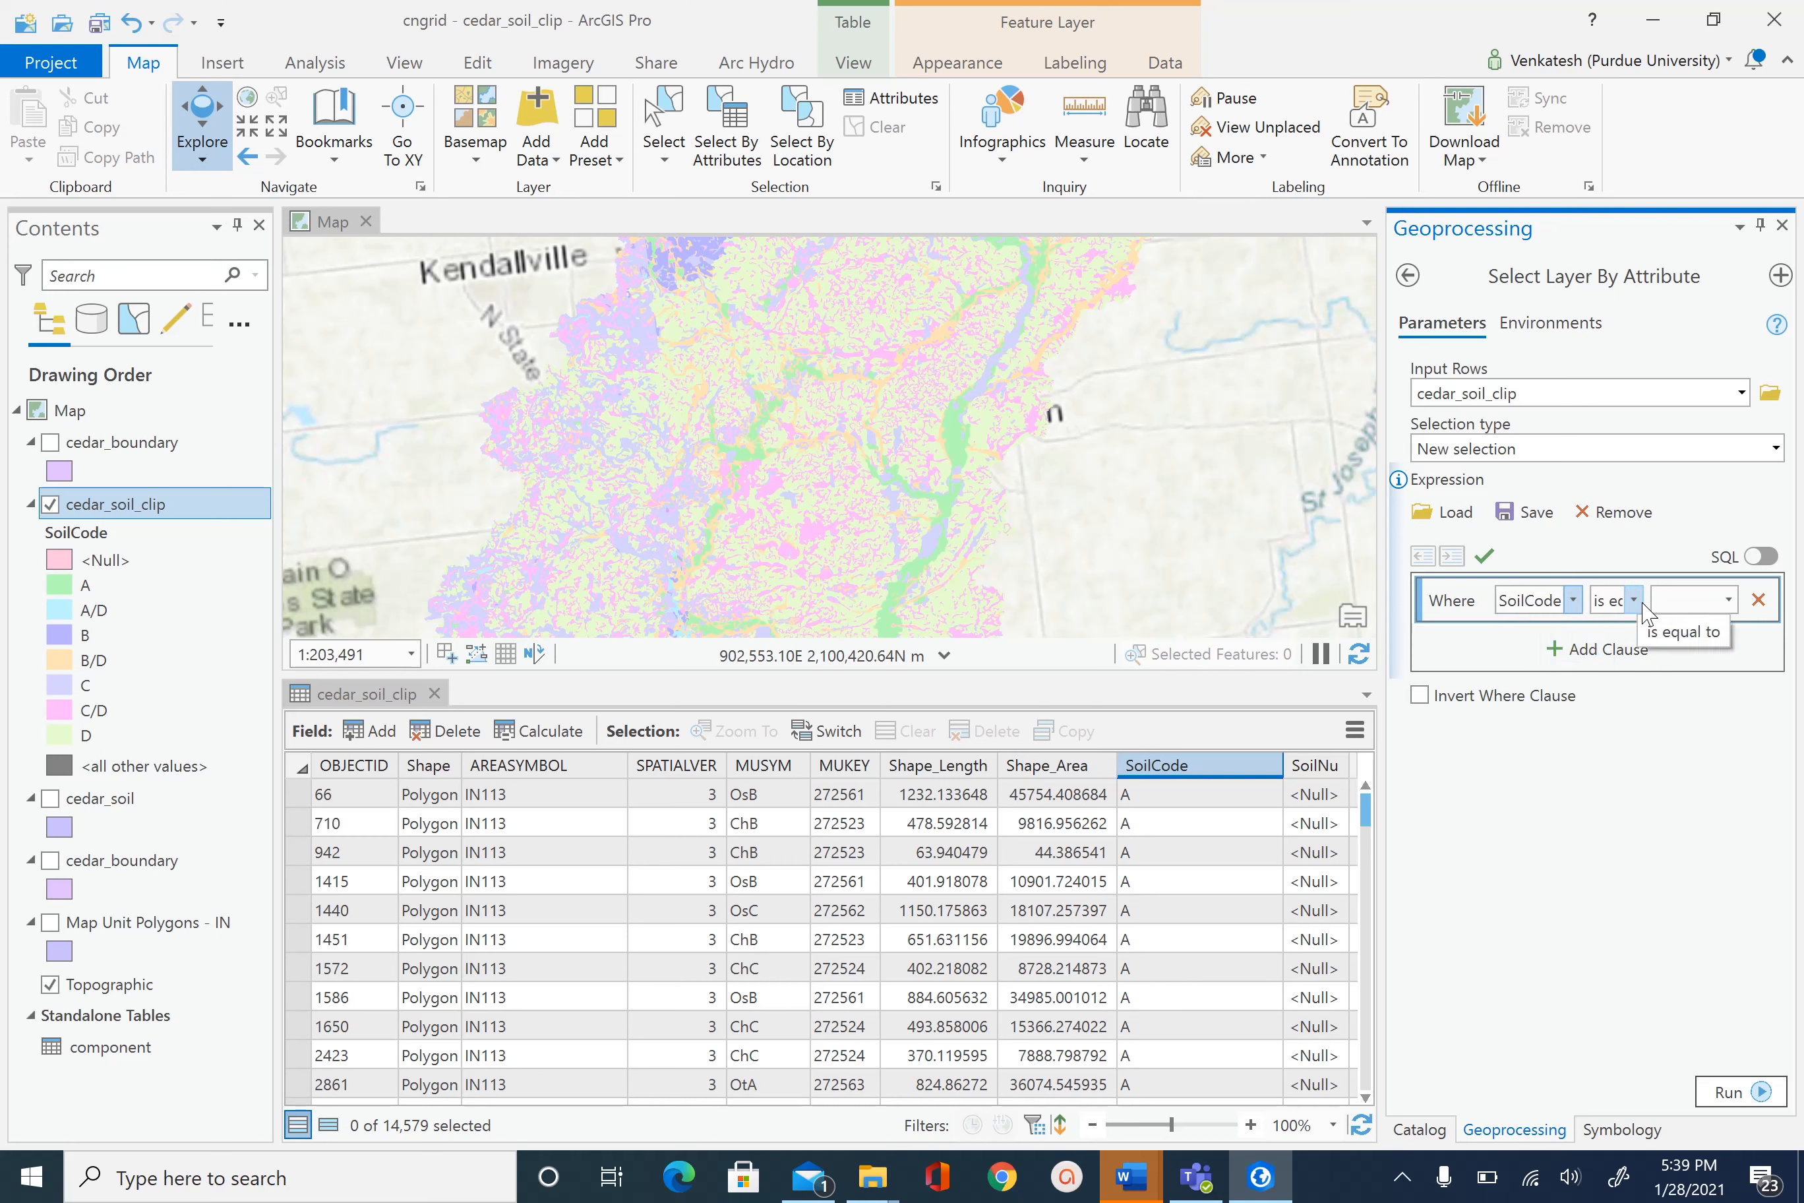
{"action": "left_click", "coordinate": [1728, 600]}
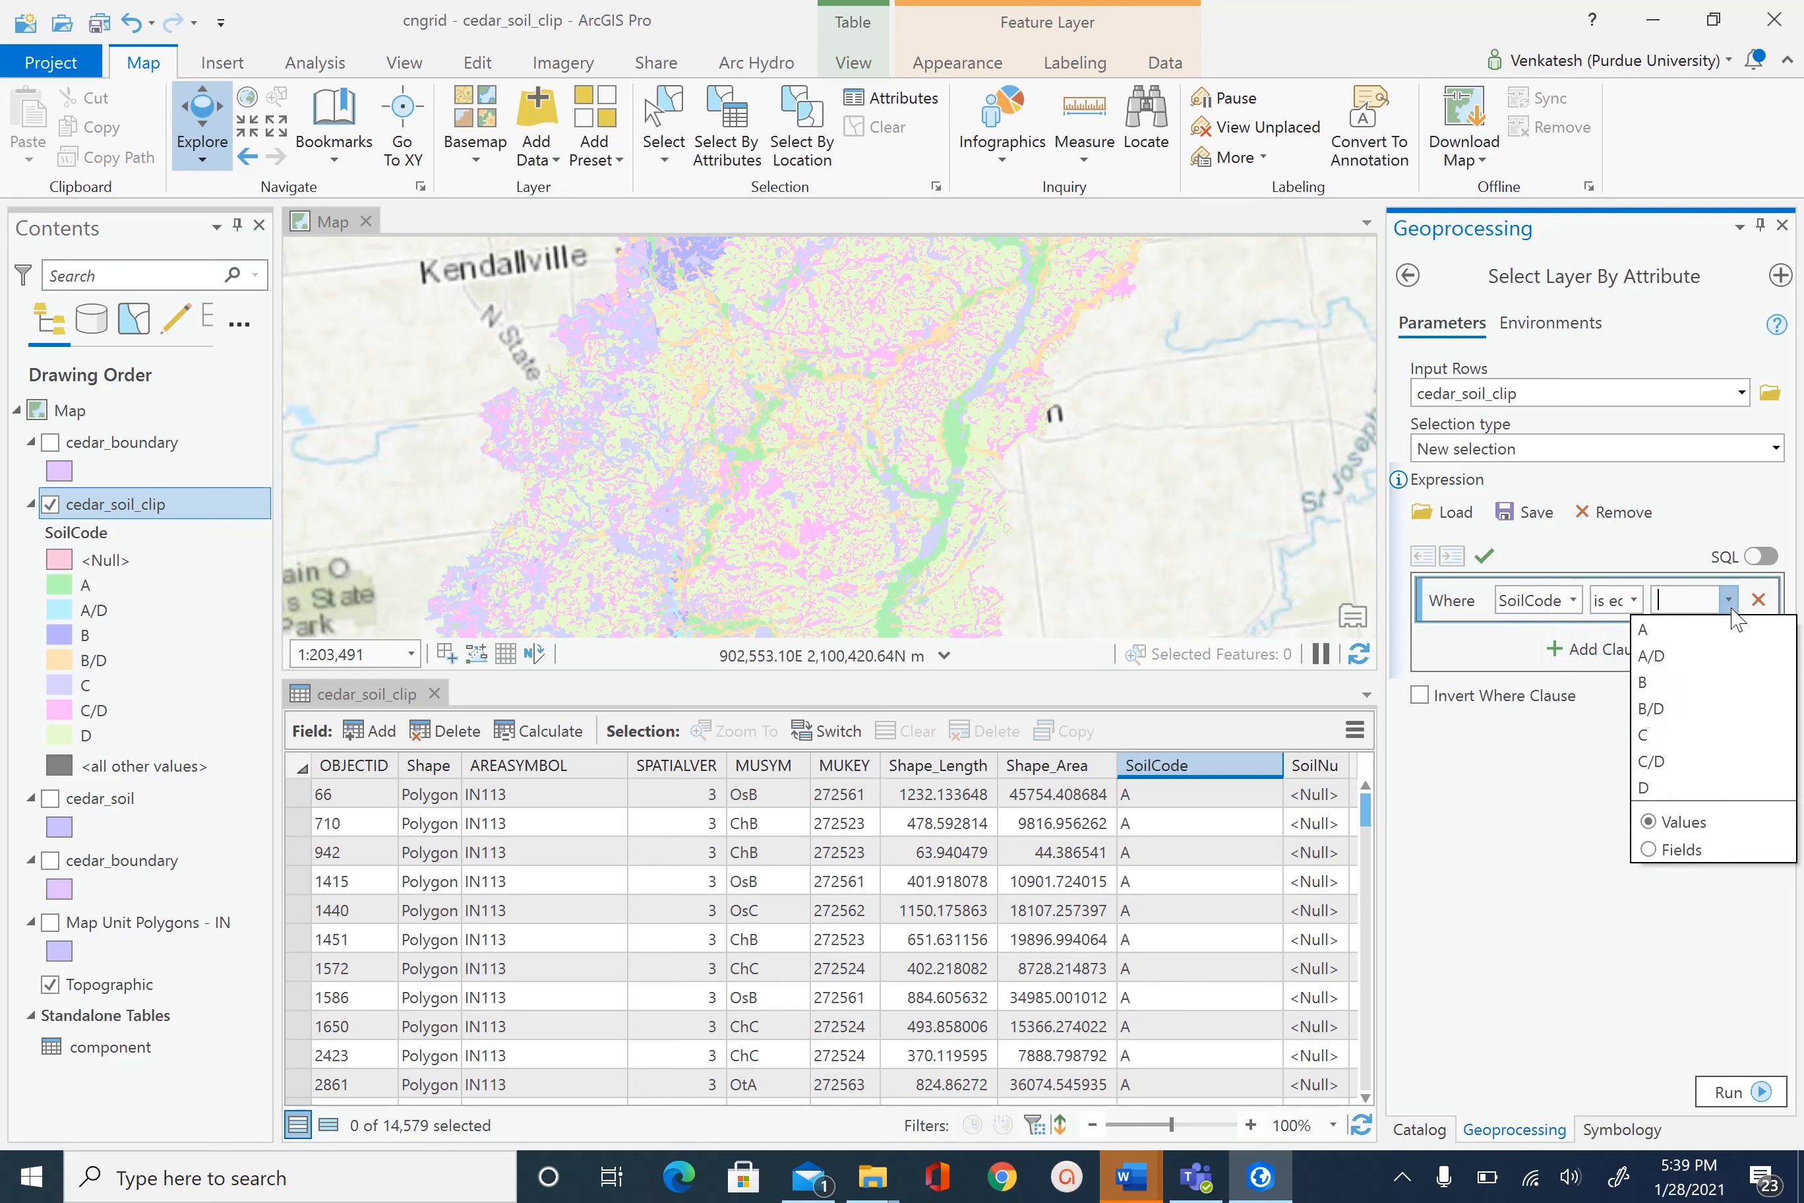
{"action": "left_click", "coordinate": [1686, 633]}
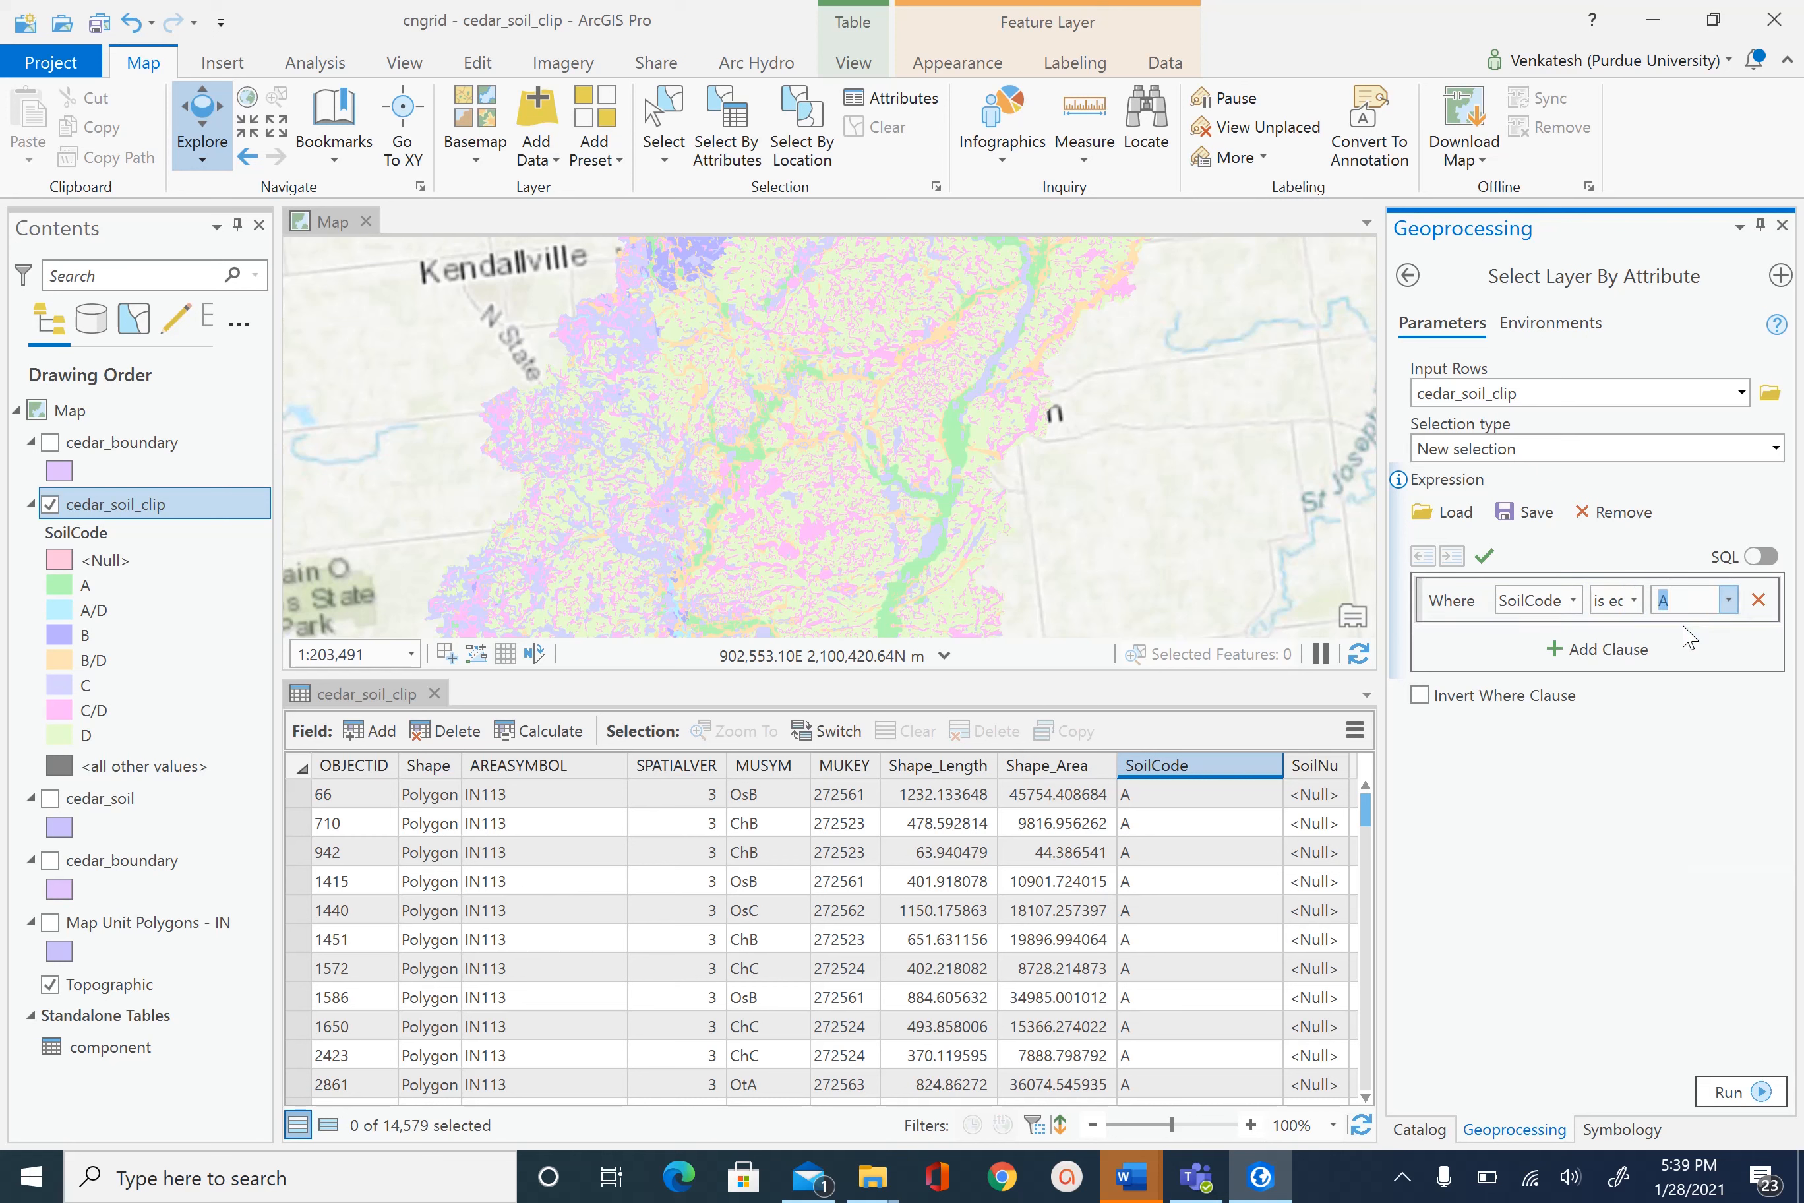
- Add an Or clause SoilCode is equal to A/D and run, selecting 665 polygons
{"action": "left_click", "coordinate": [1569, 654]}
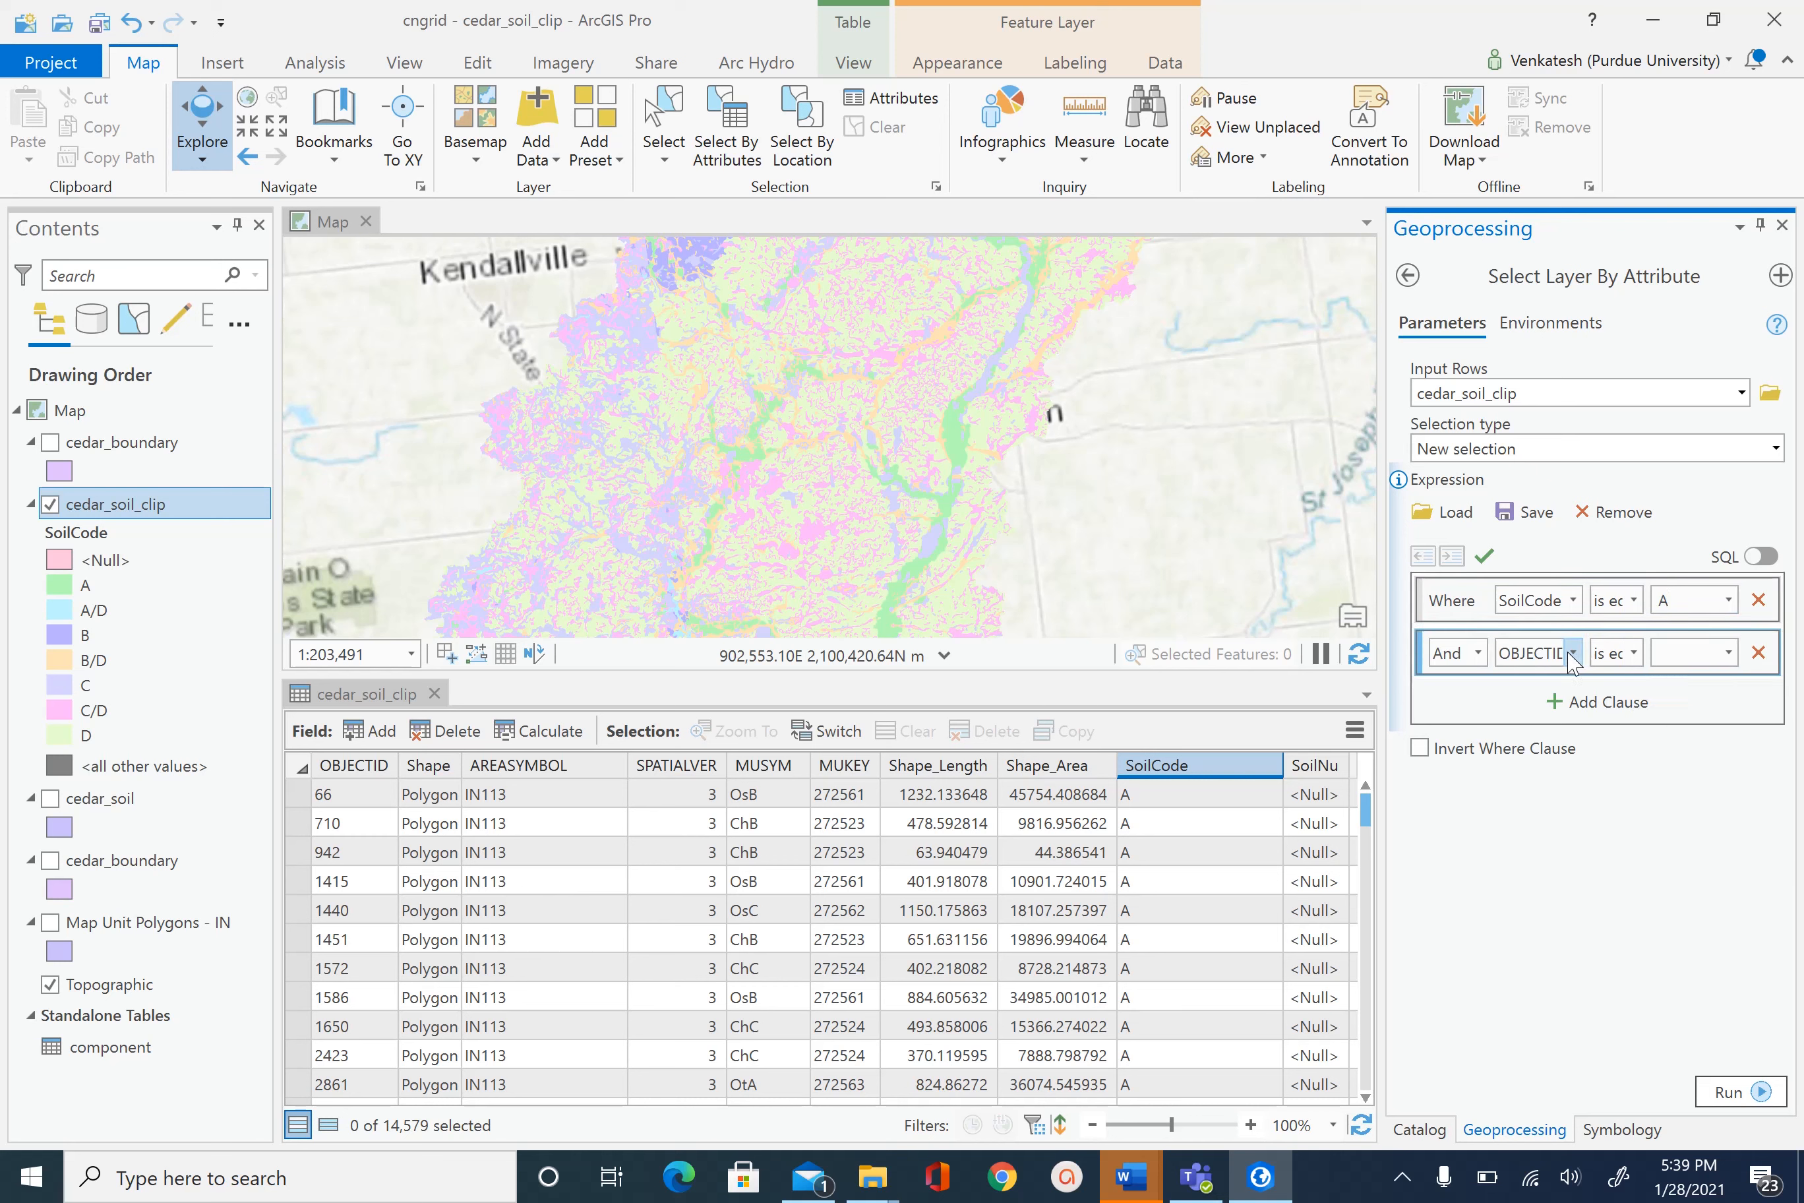
{"action": "left_click", "coordinate": [1479, 653]}
{"action": "left_click", "coordinate": [1452, 707]}
{"action": "left_click", "coordinate": [1571, 653]}
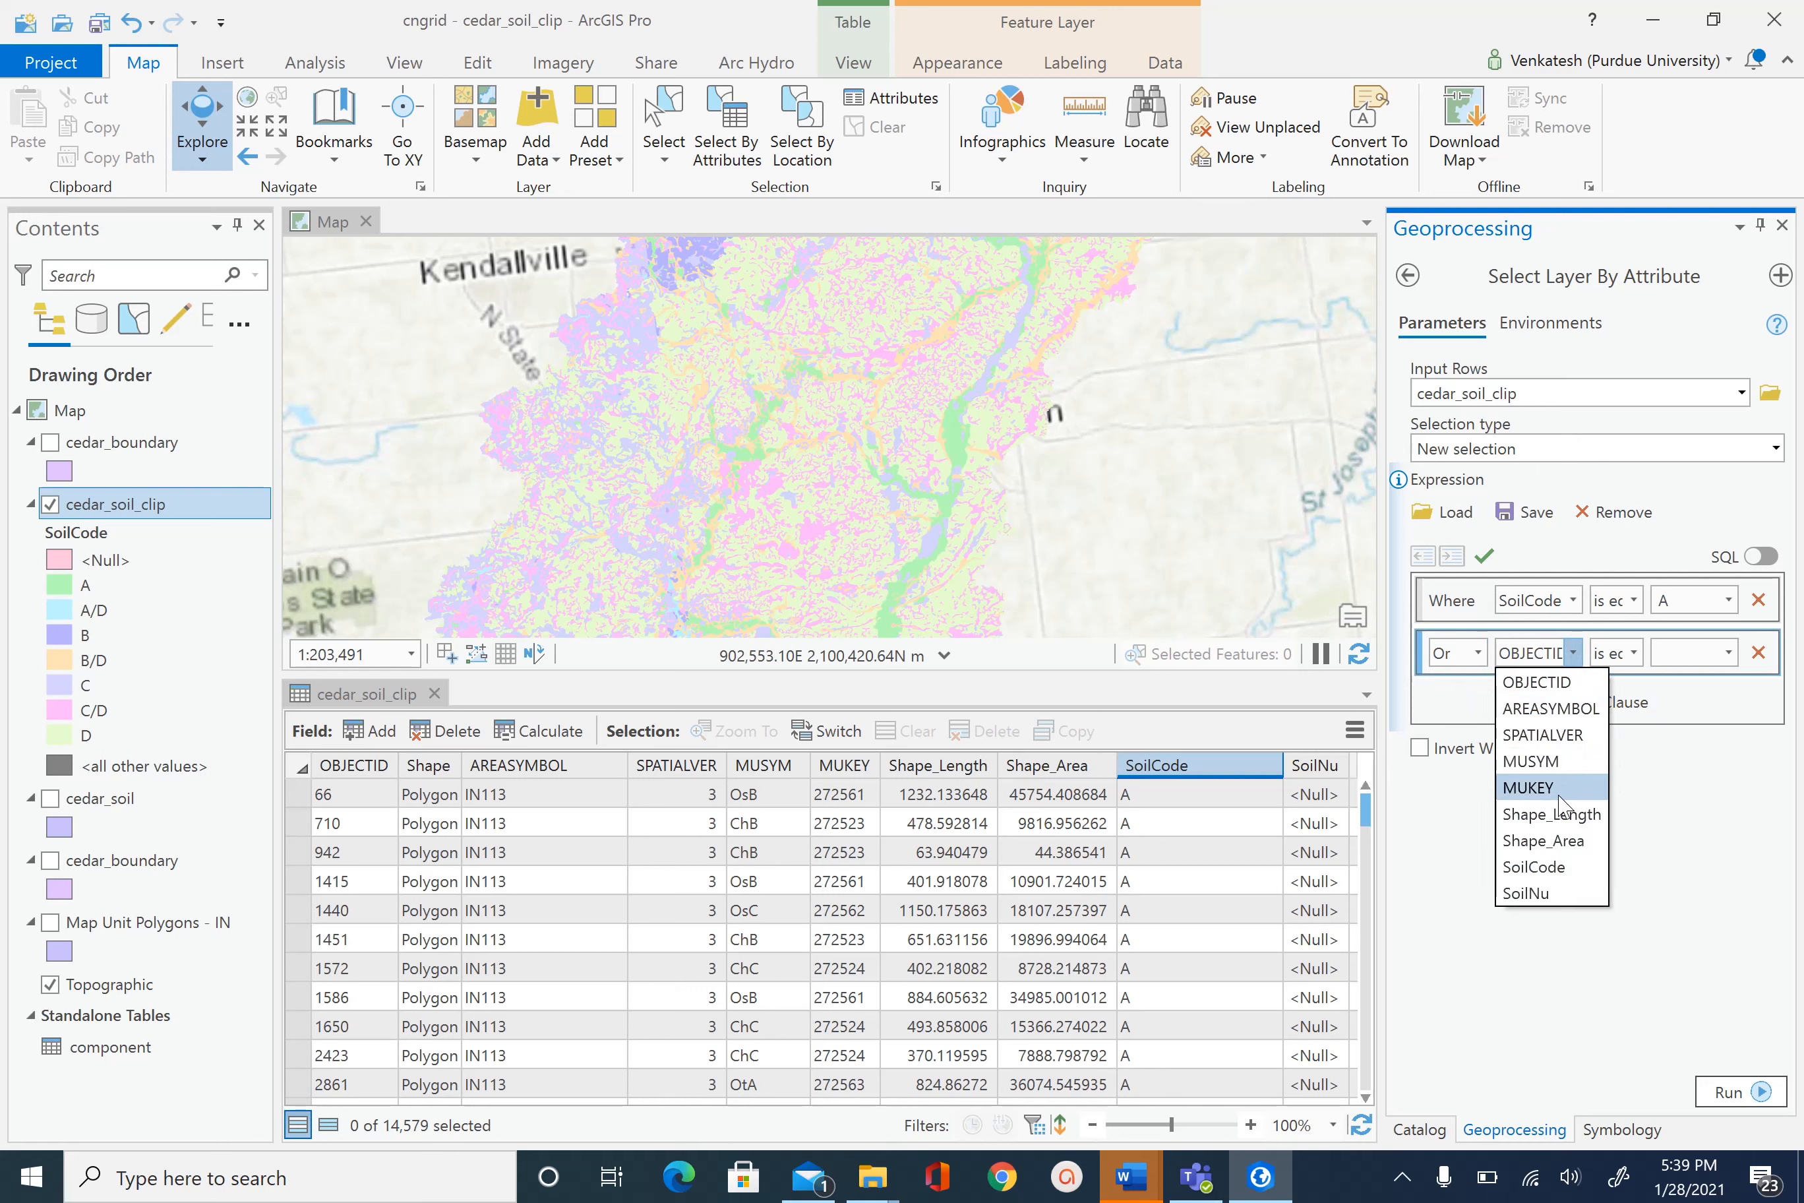
{"action": "left_click", "coordinate": [1553, 866]}
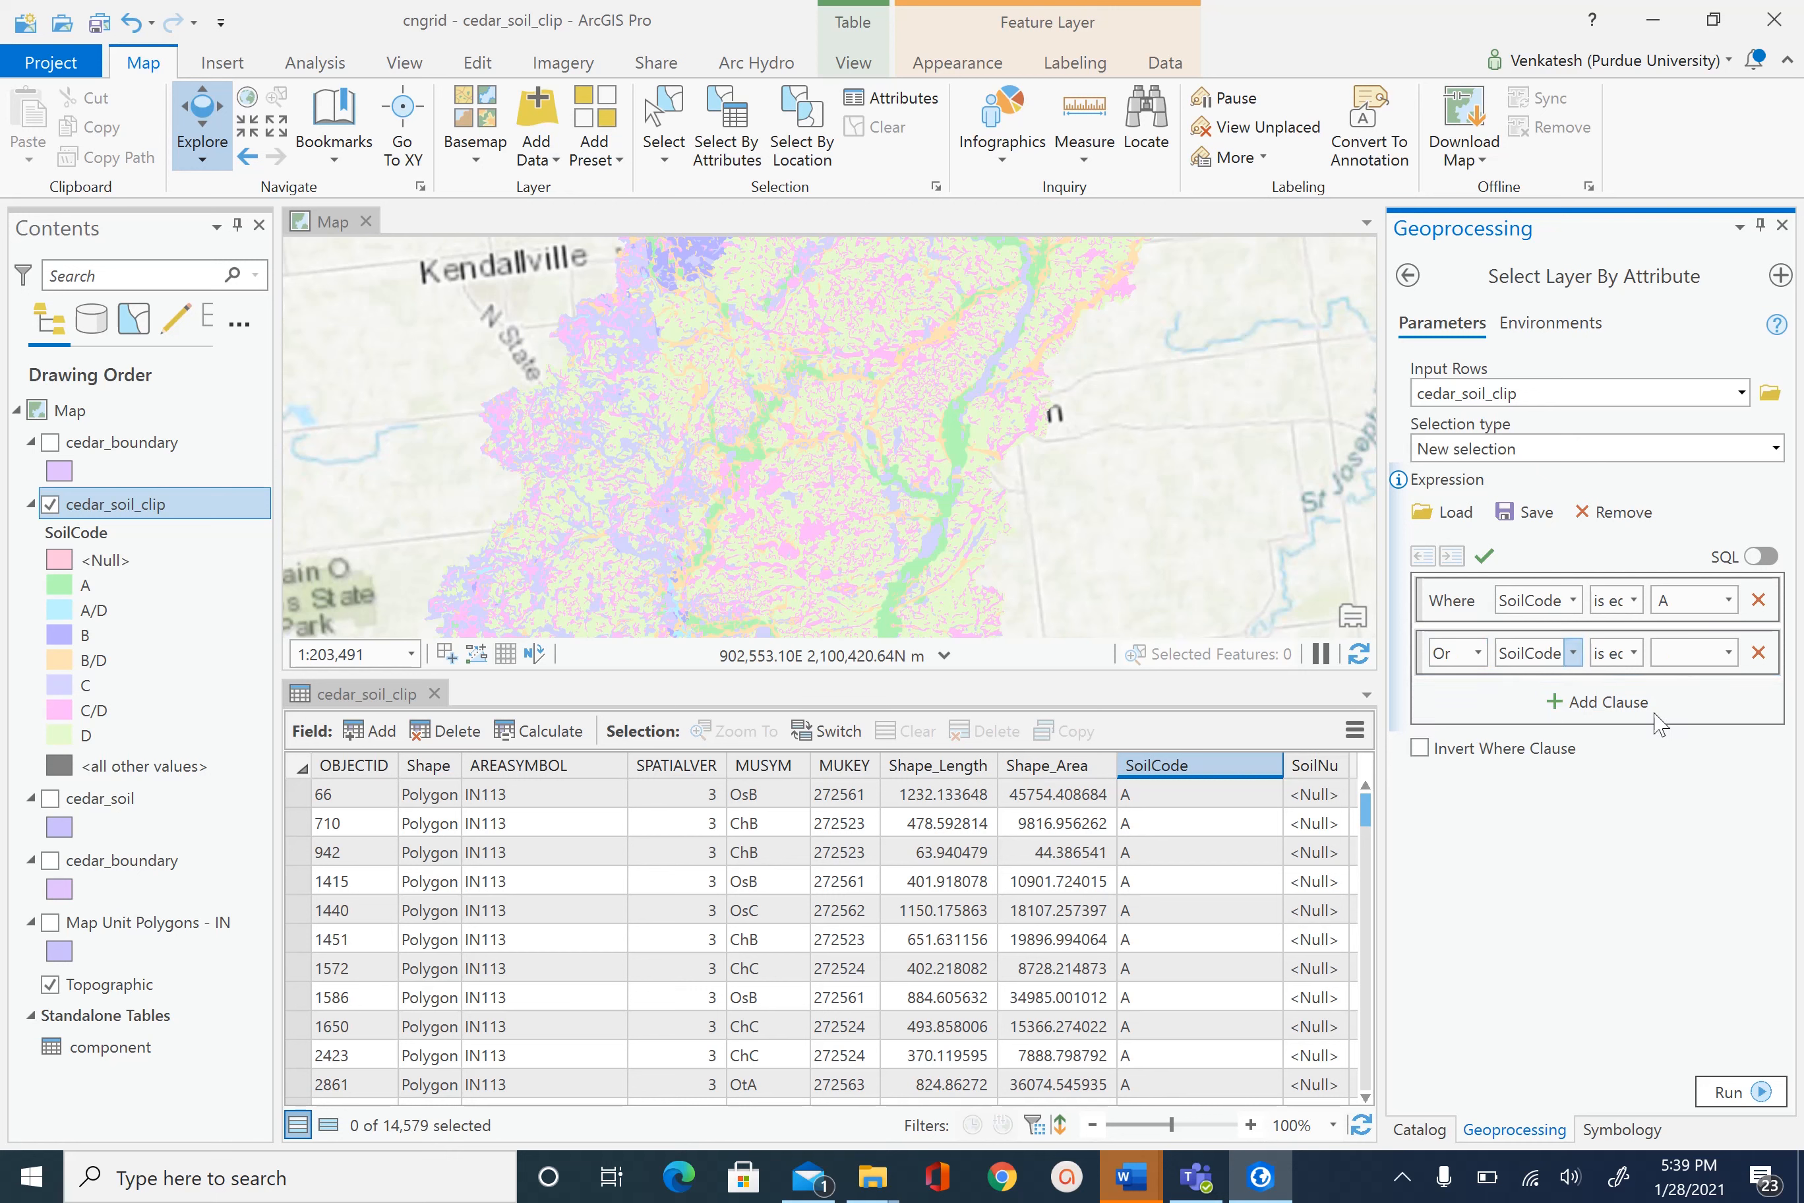
{"action": "left_click", "coordinate": [1728, 653]}
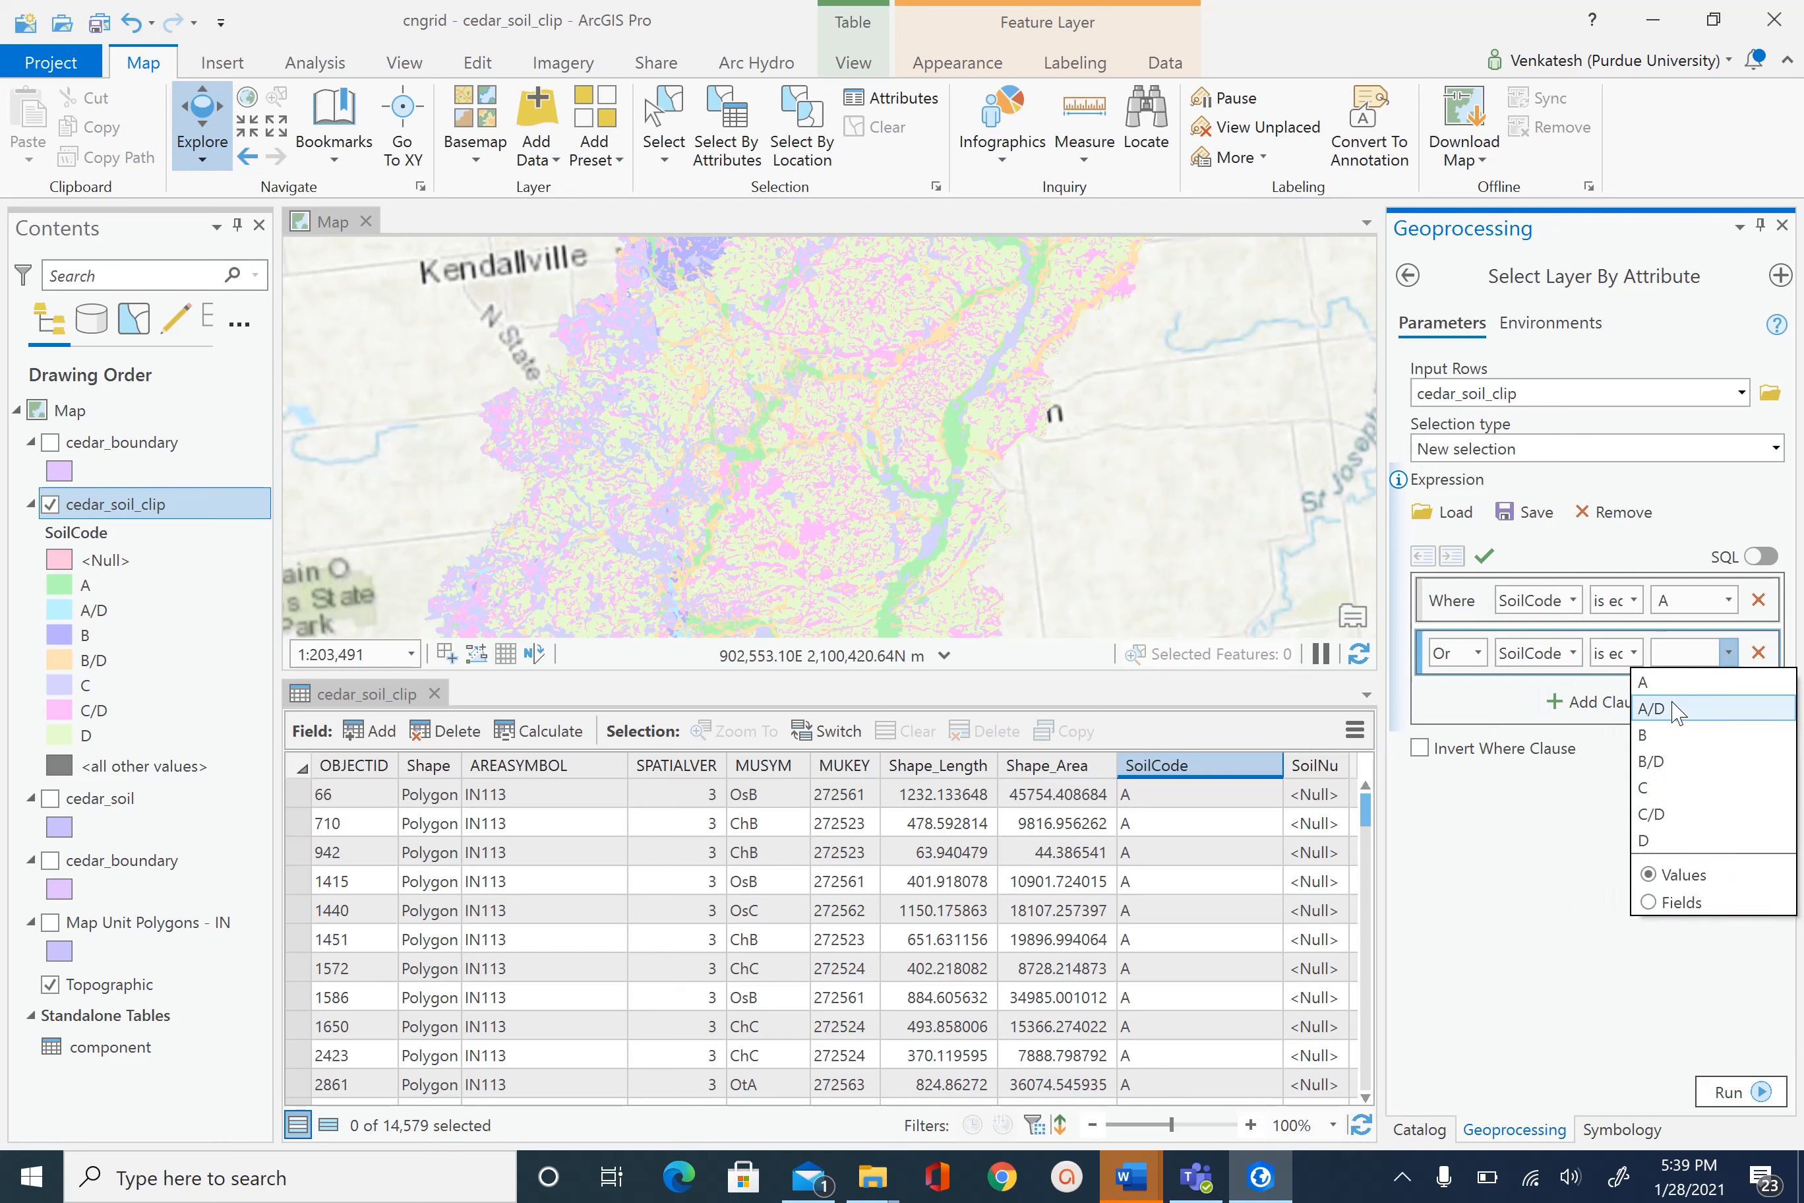
{"action": "left_click", "coordinate": [1677, 708]}
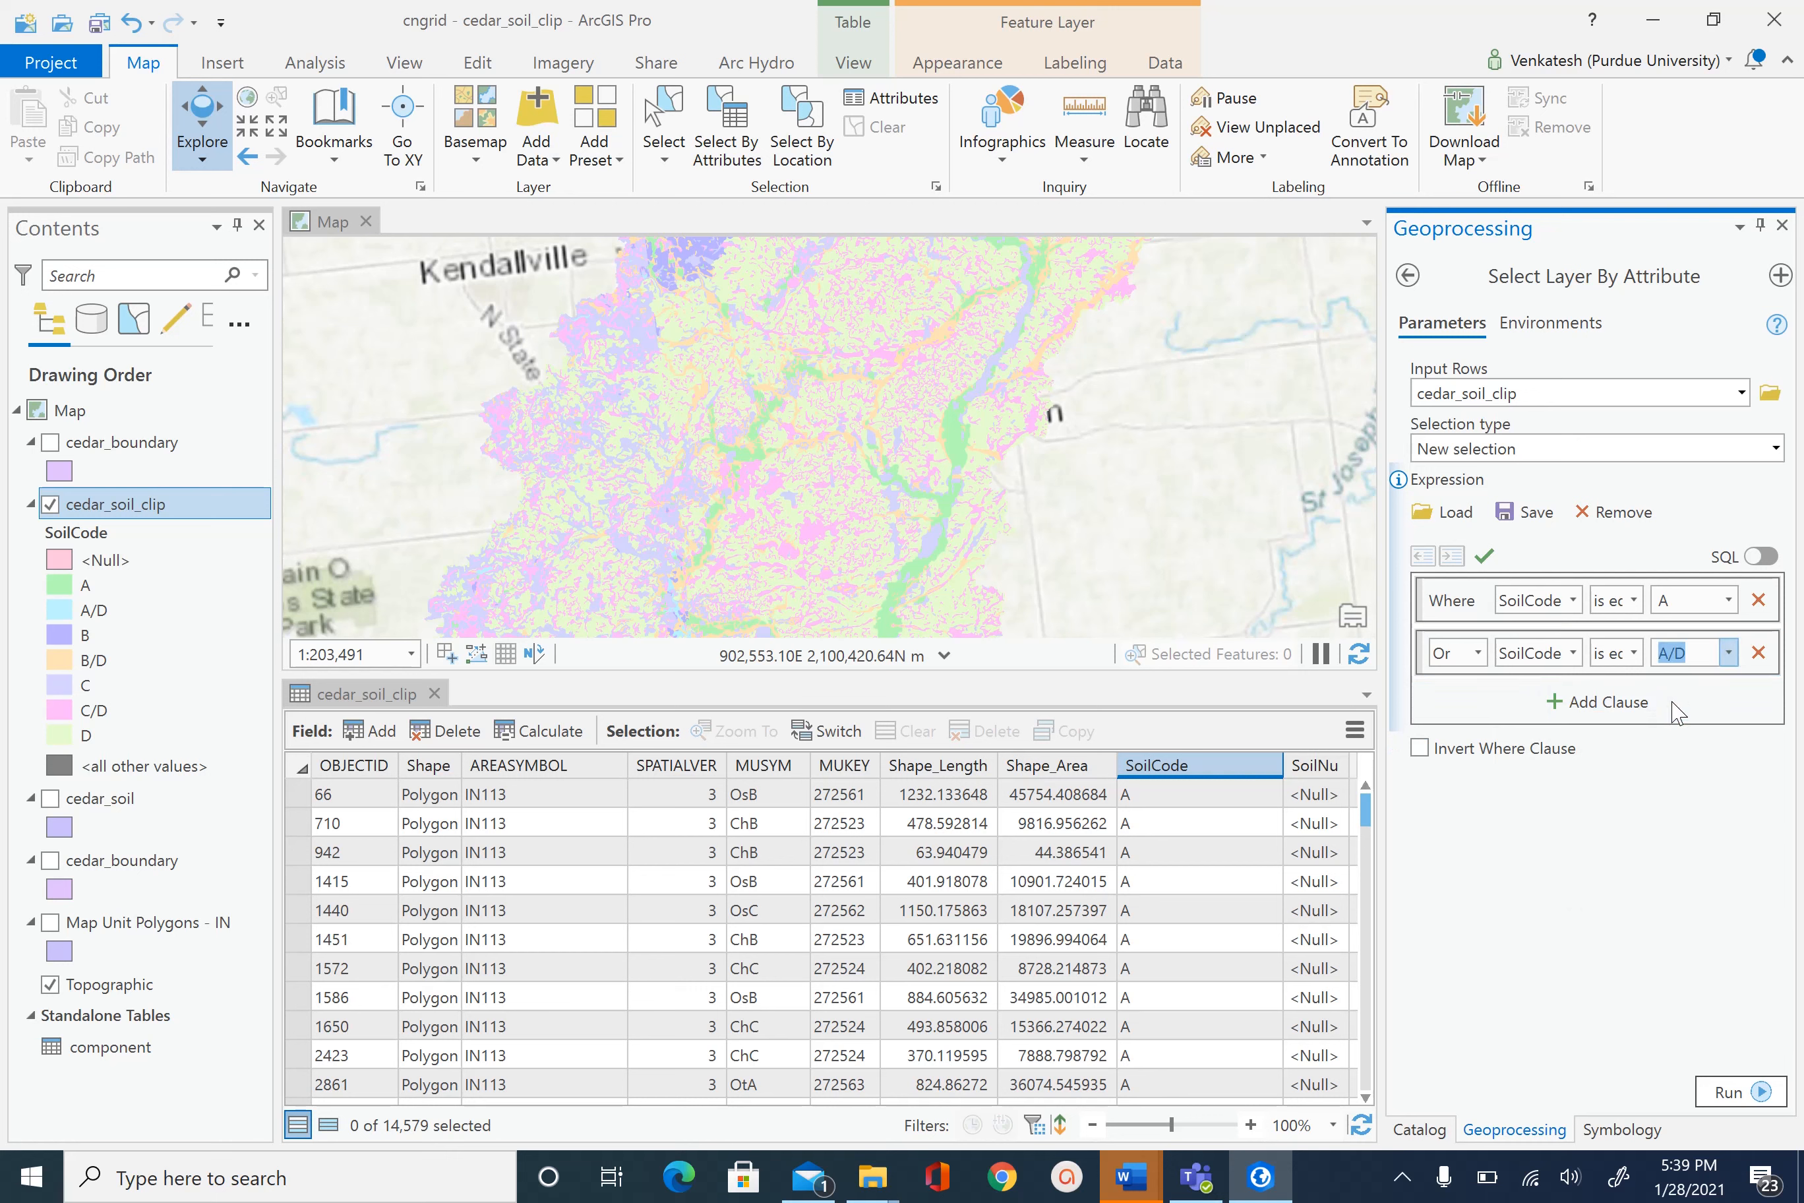
{"action": "left_click", "coordinate": [1729, 1090]}
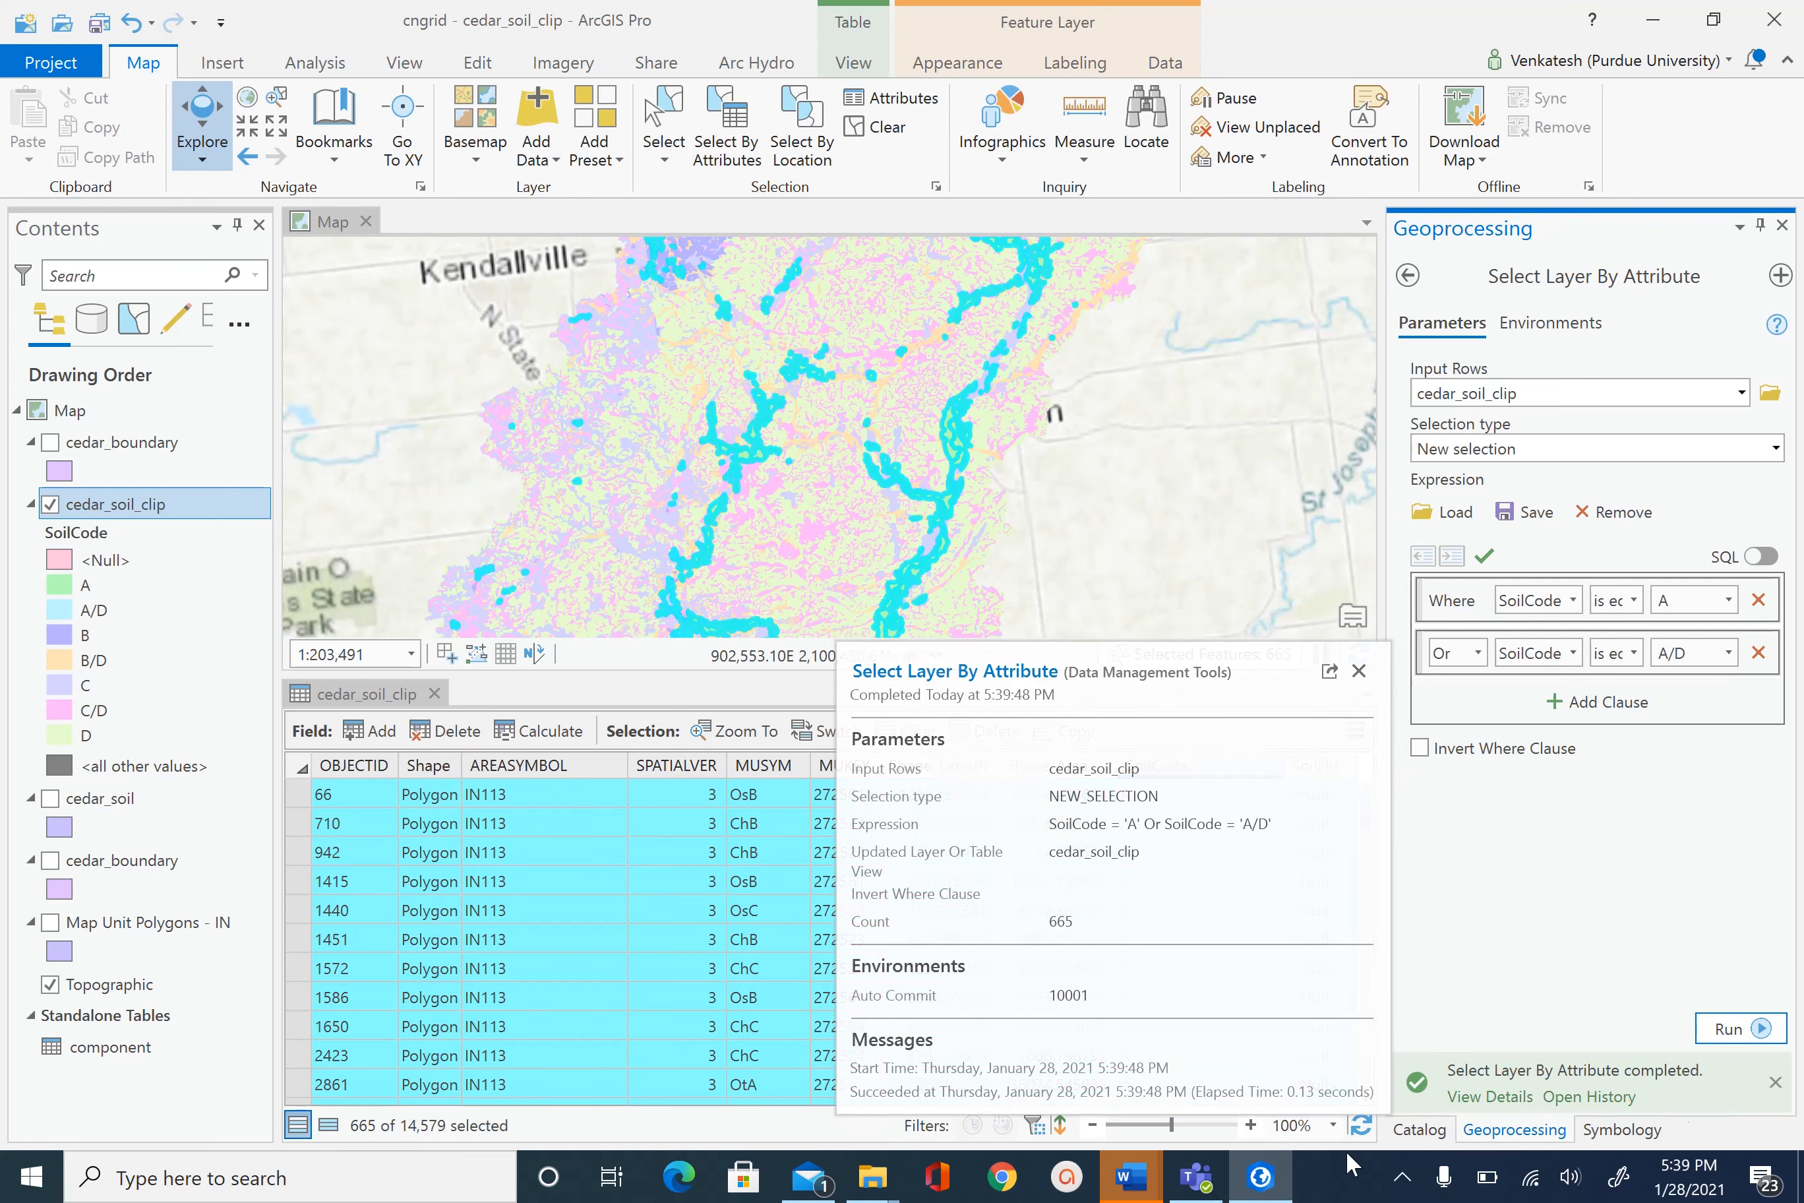
{"action": "left_click", "coordinate": [1358, 670]}
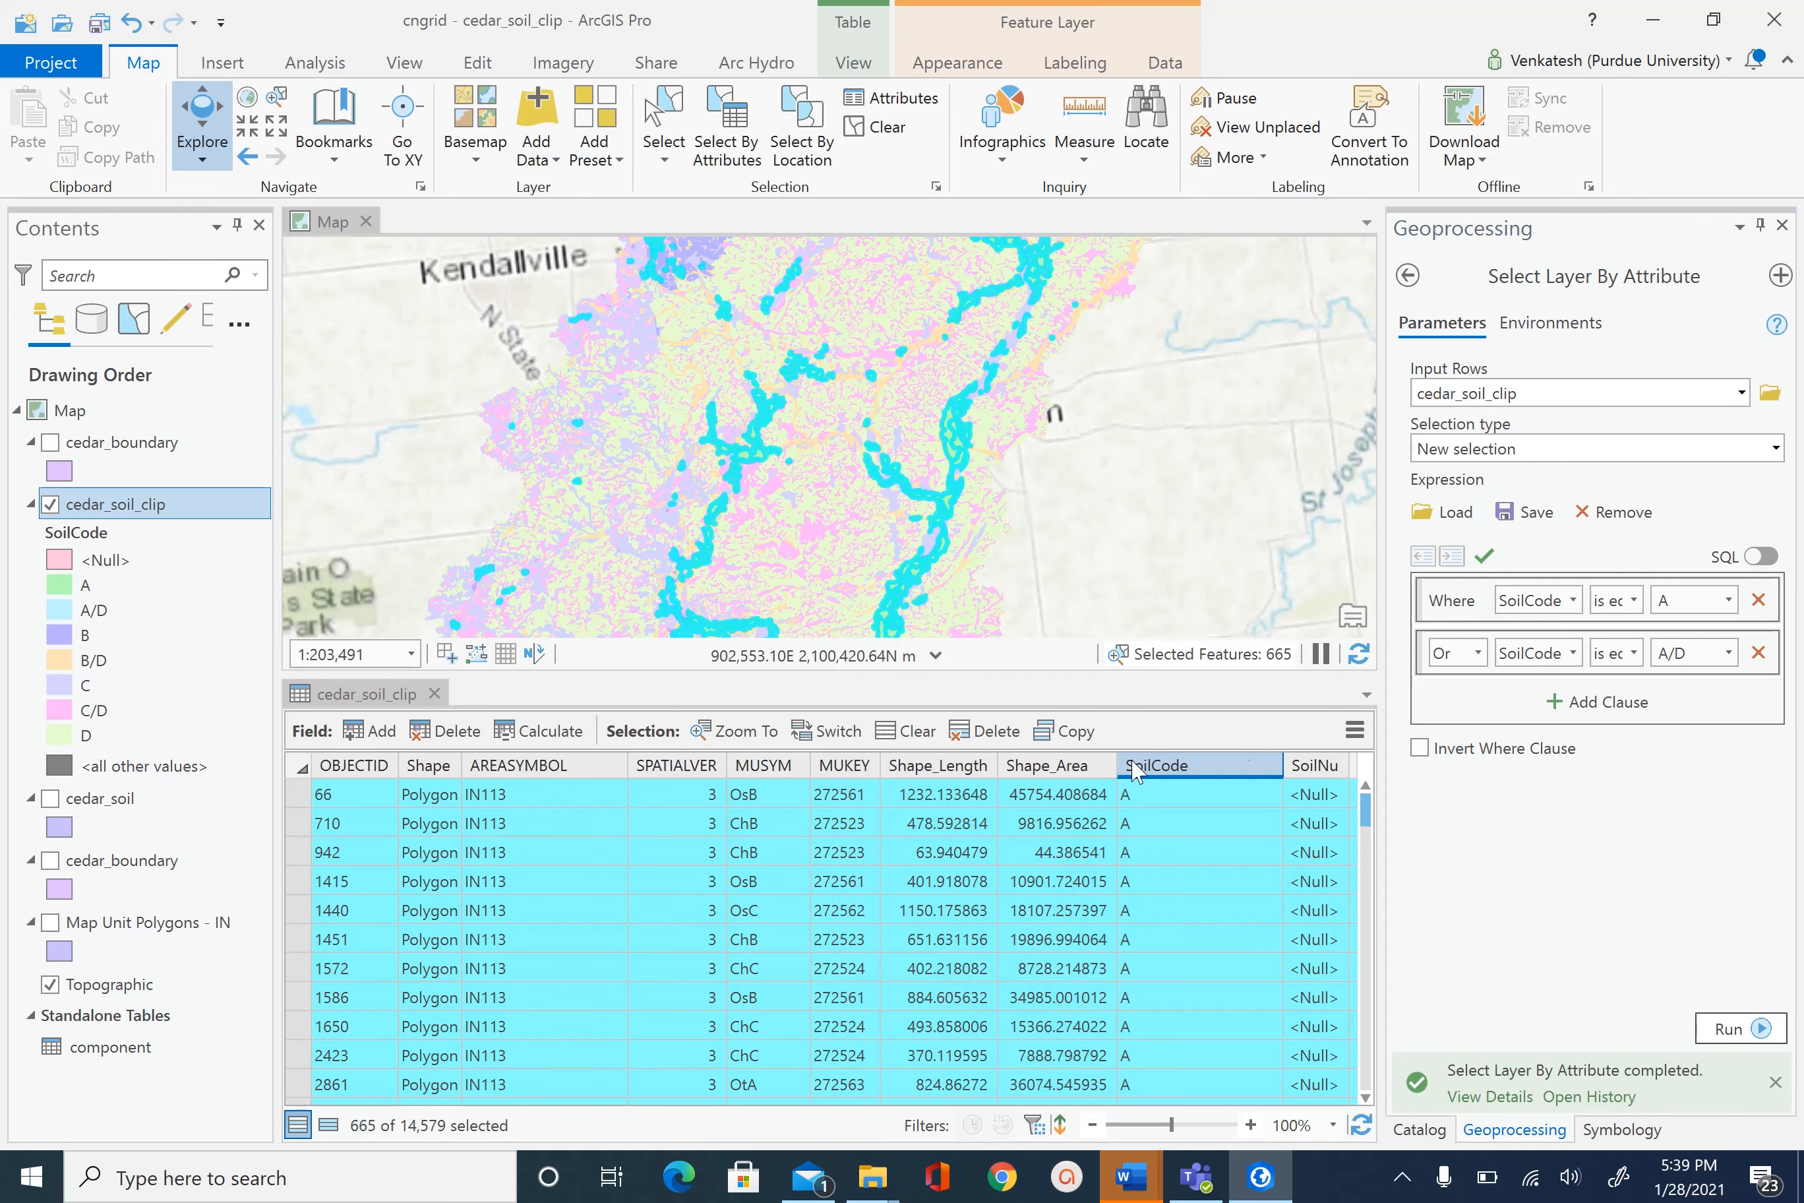
- Calculate SoilNu = 1 for the selected A and A/D polygons with undo enabled, then clear the selection
{"action": "right_click", "coordinate": [1329, 768]}
{"action": "left_click", "coordinate": [1462, 926]}
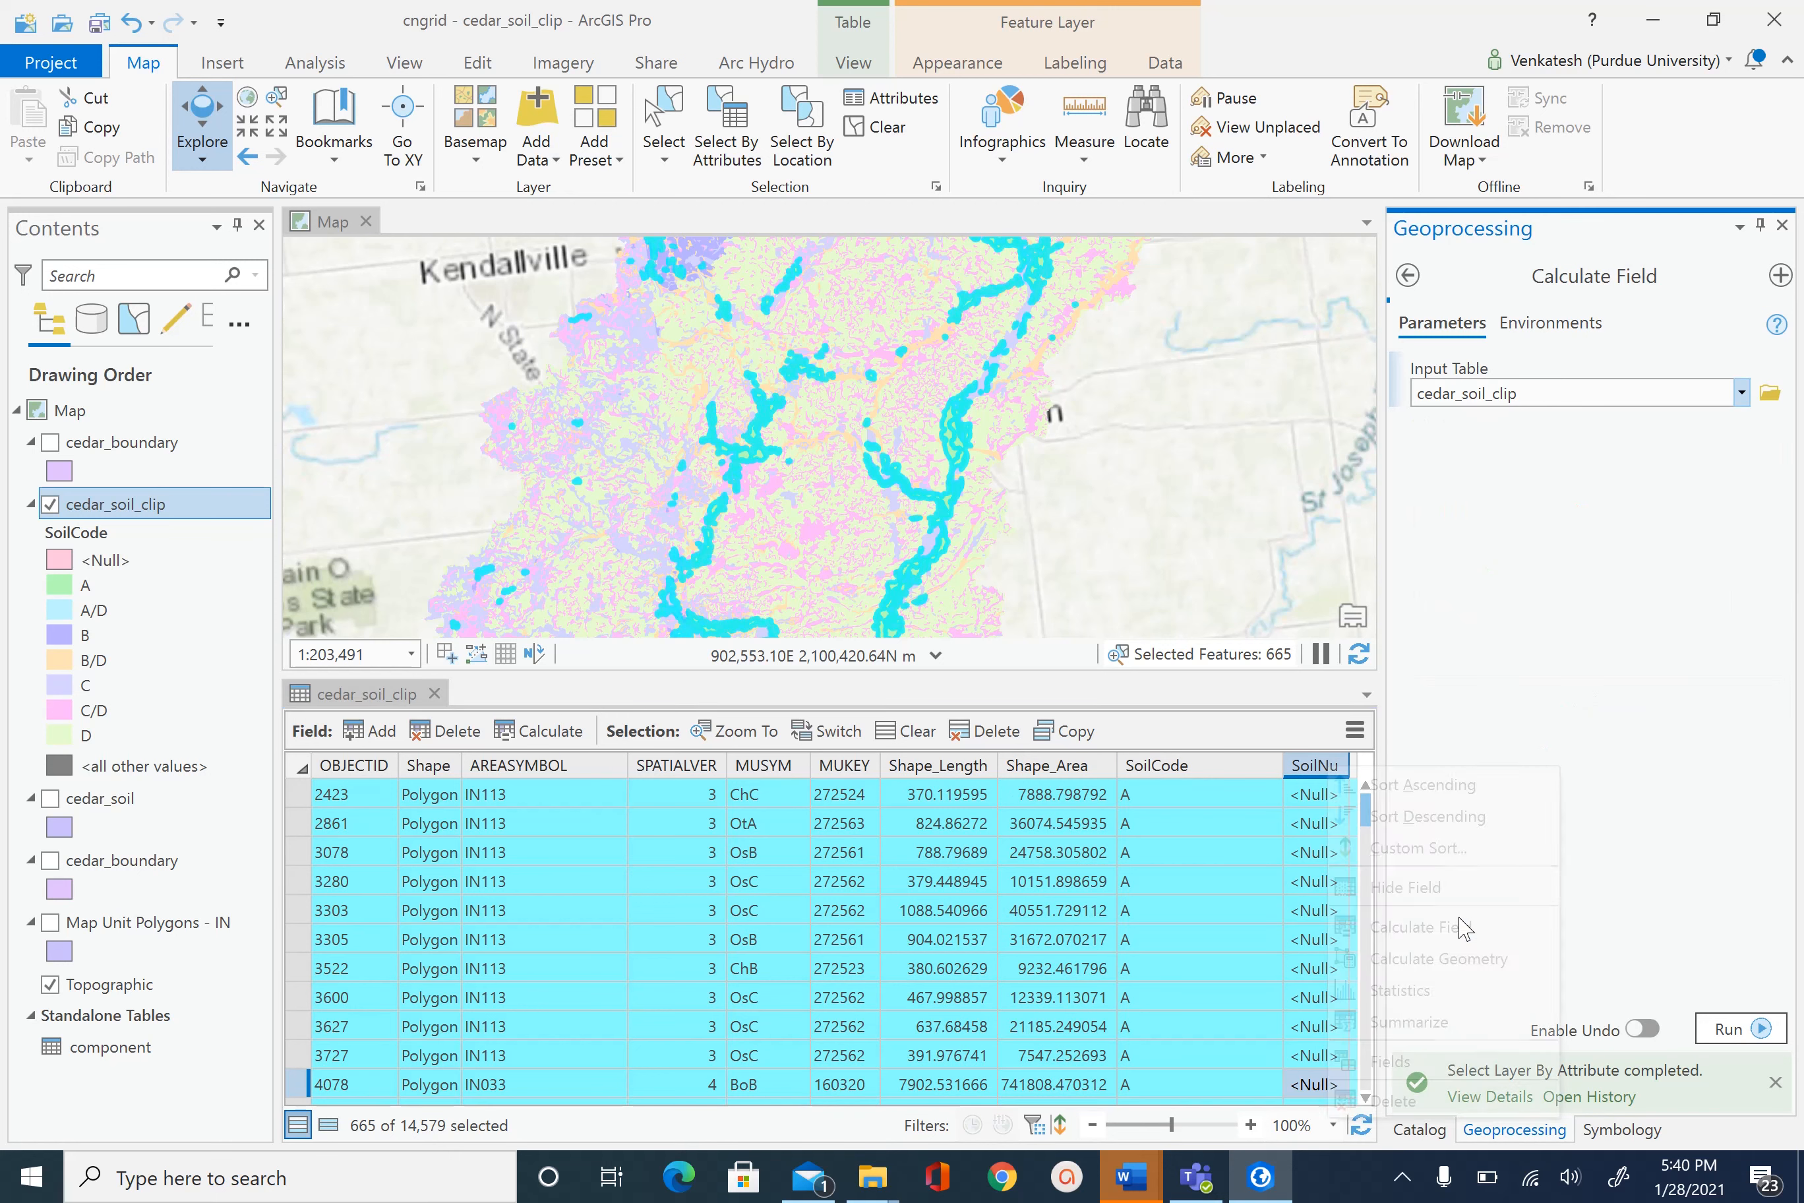
{"action": "left_click", "coordinate": [1478, 874]}
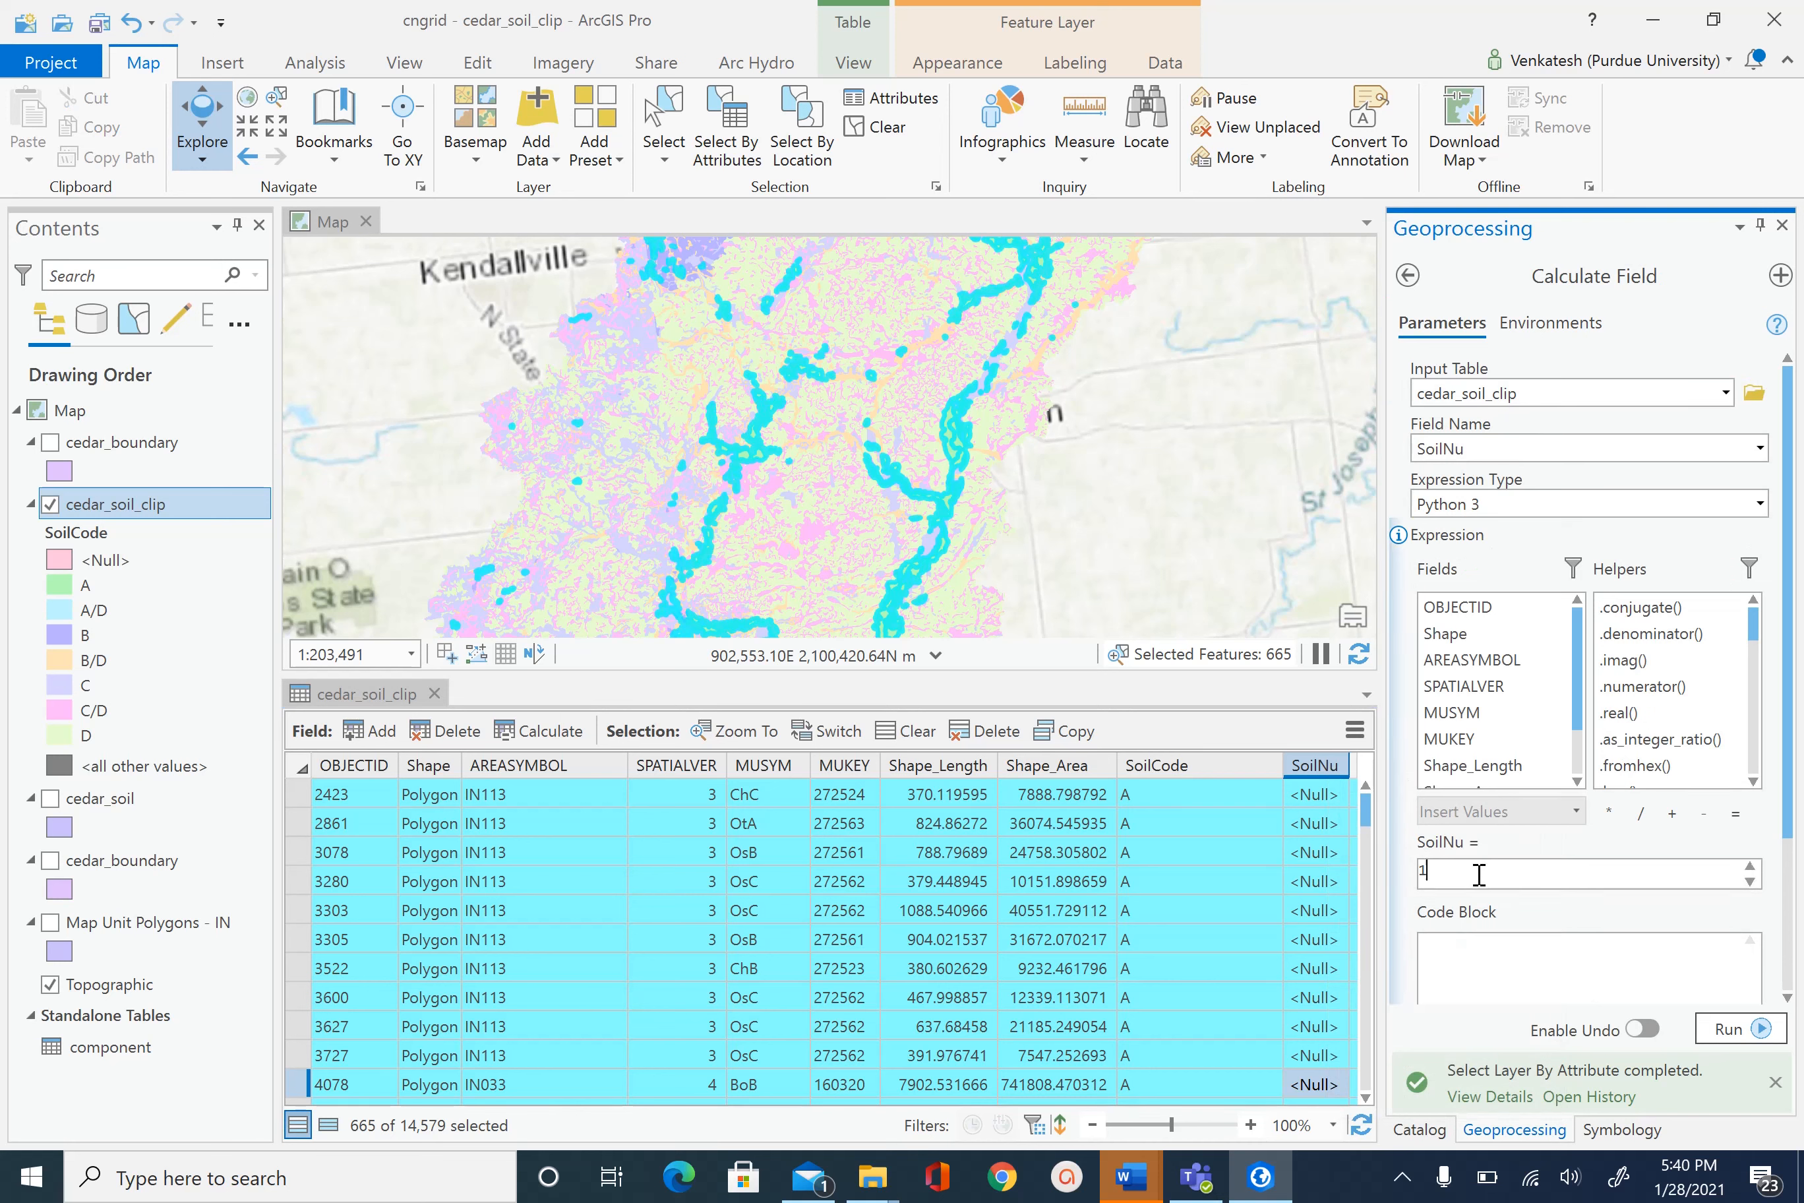
{"action": "left_click", "coordinate": [1652, 1032]}
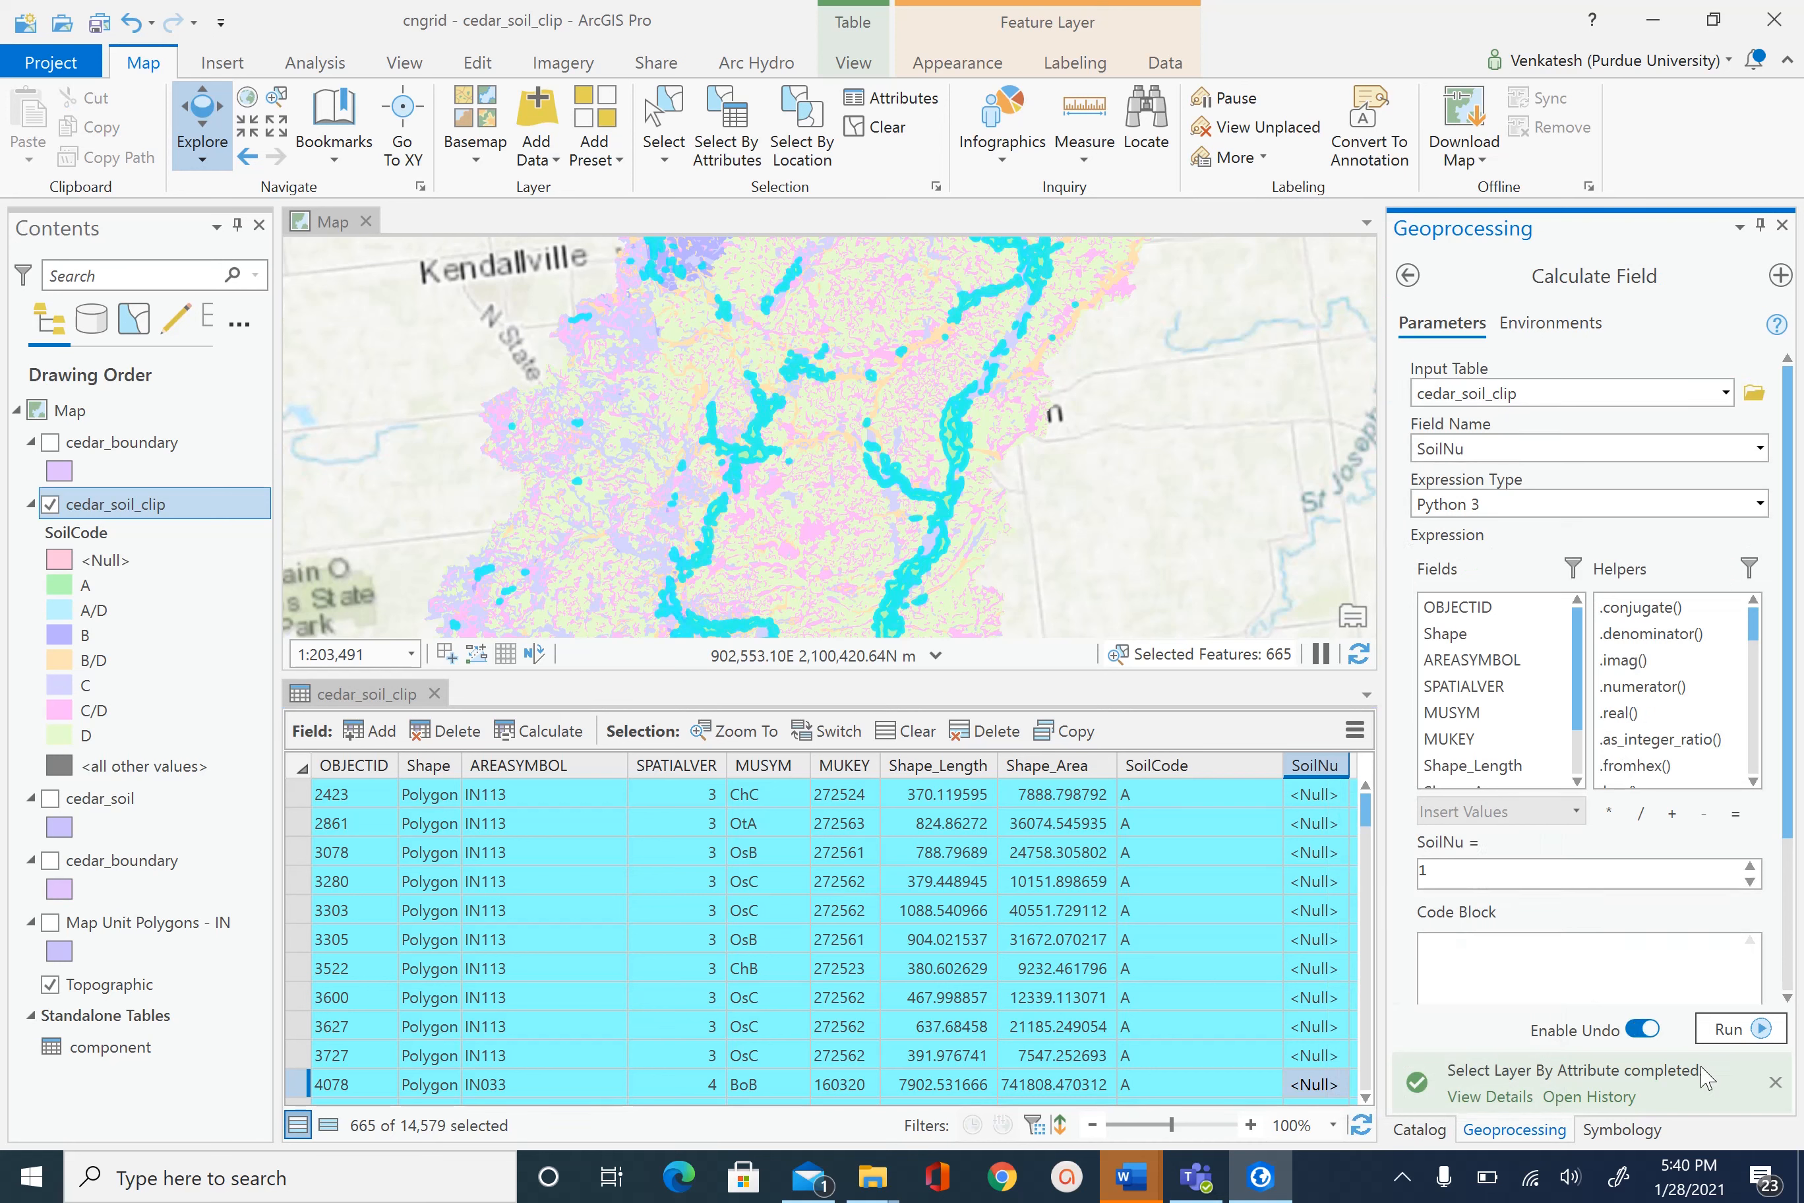
{"action": "left_click", "coordinate": [1733, 1029]}
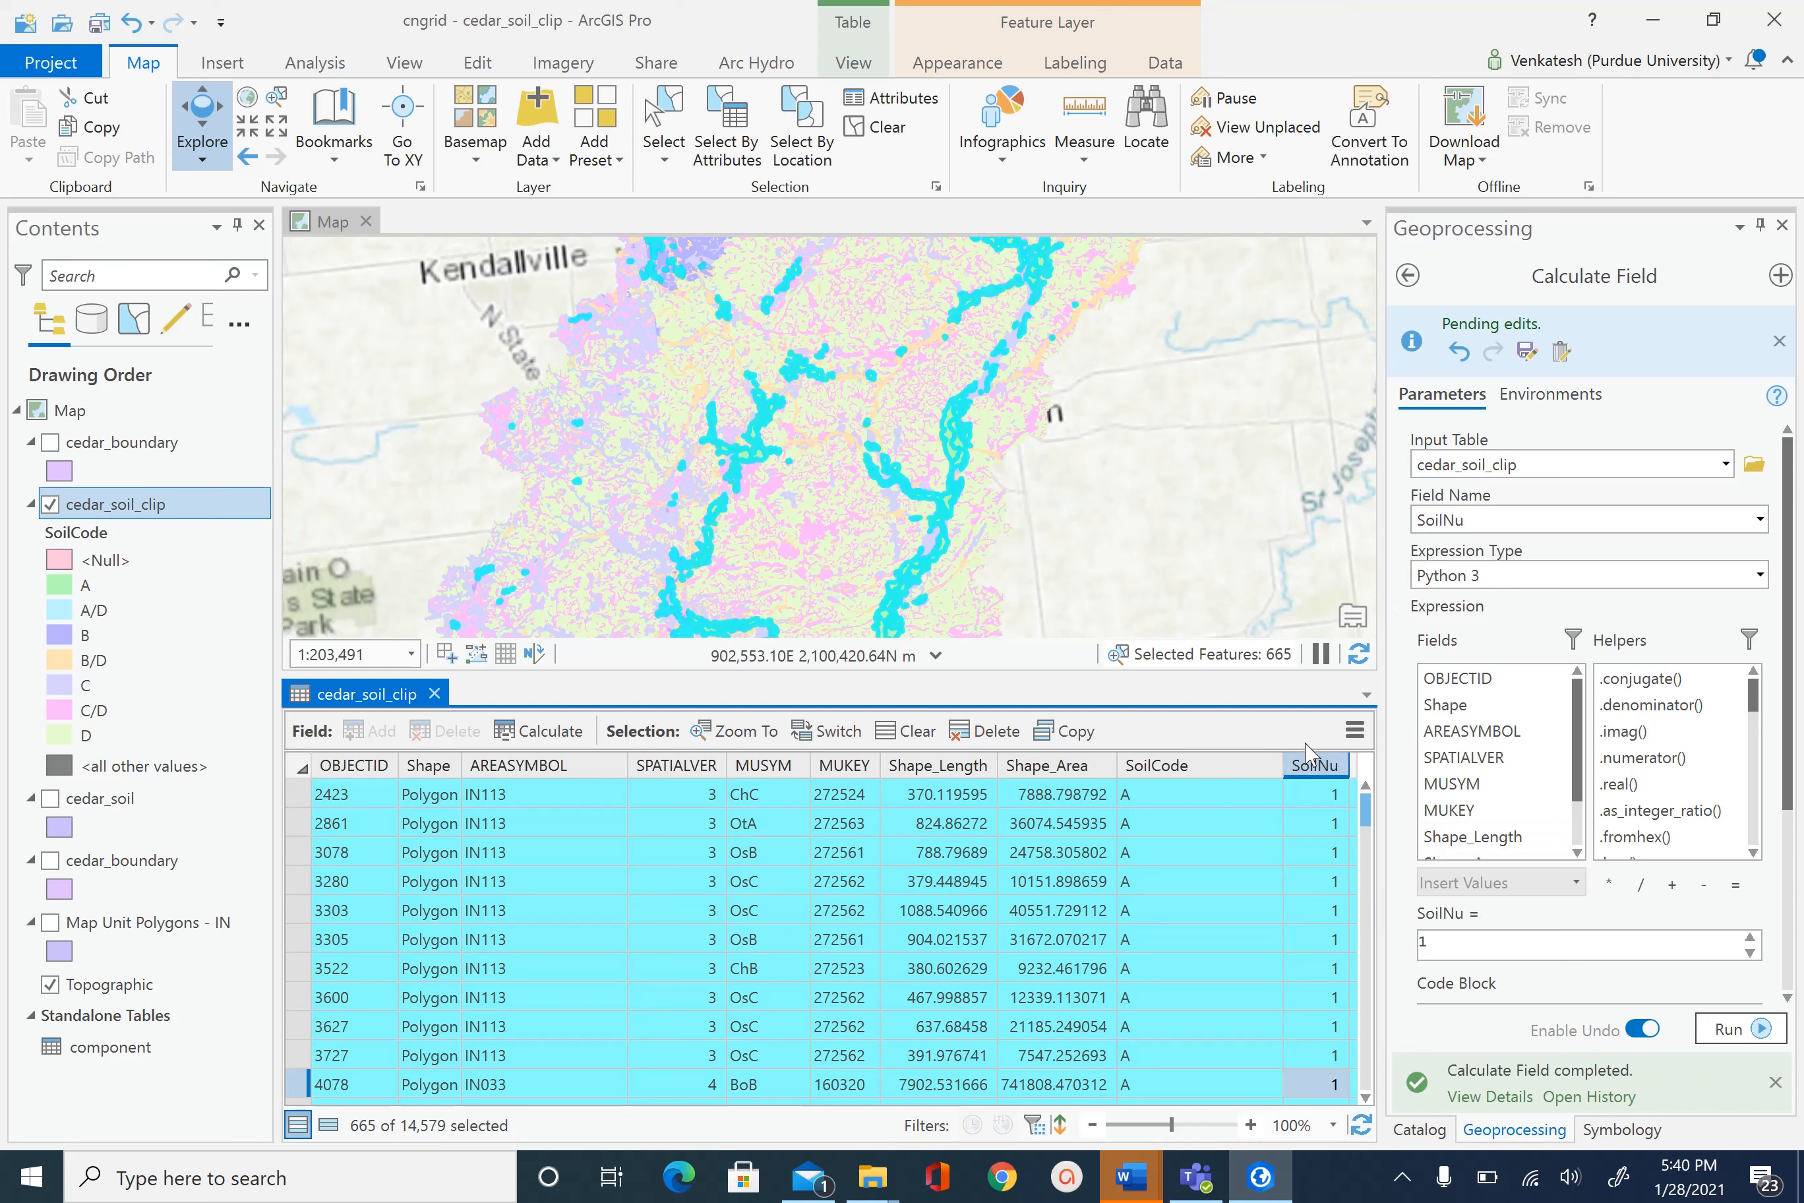
{"action": "left_click", "coordinate": [884, 136]}
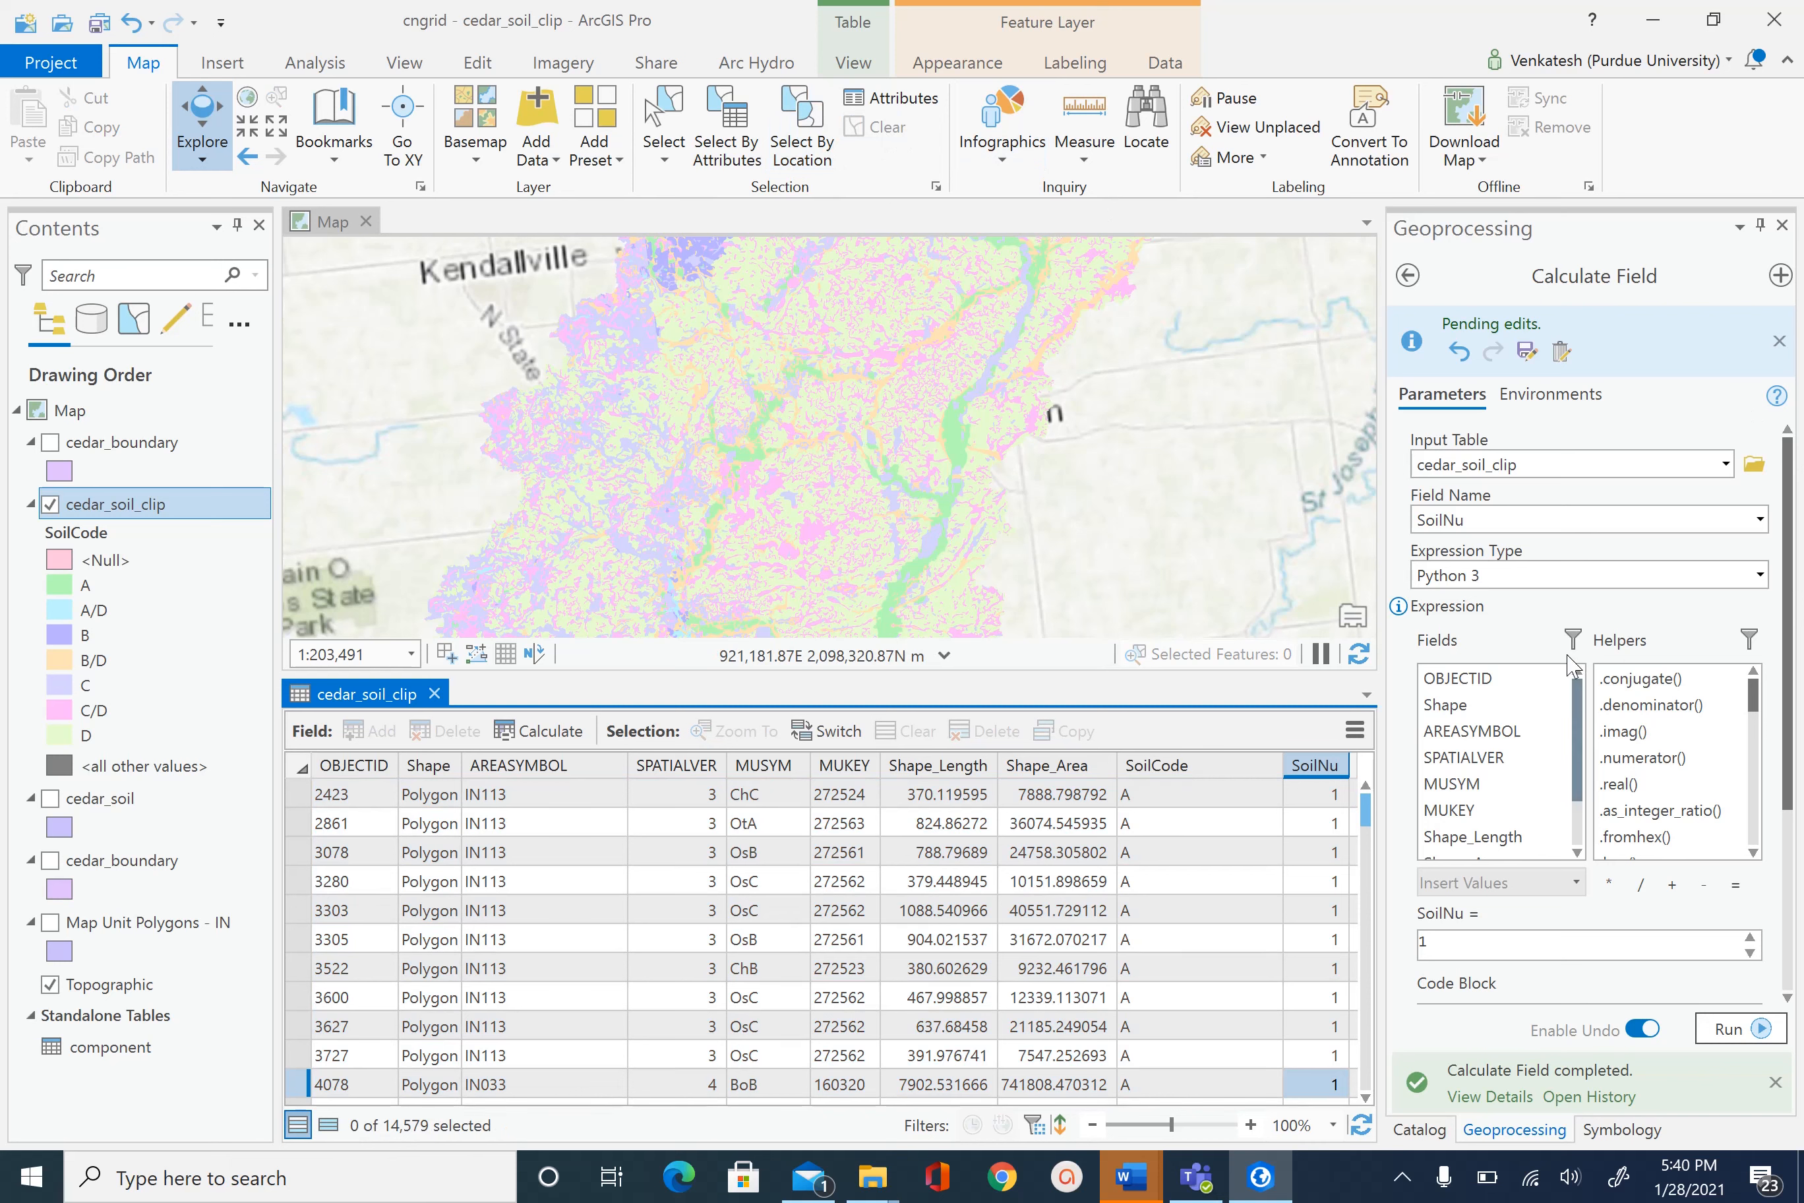
- Reopen Select By Attributes as a New selection with clause SoilCode is equal to B
{"action": "left_click", "coordinate": [1407, 274]}
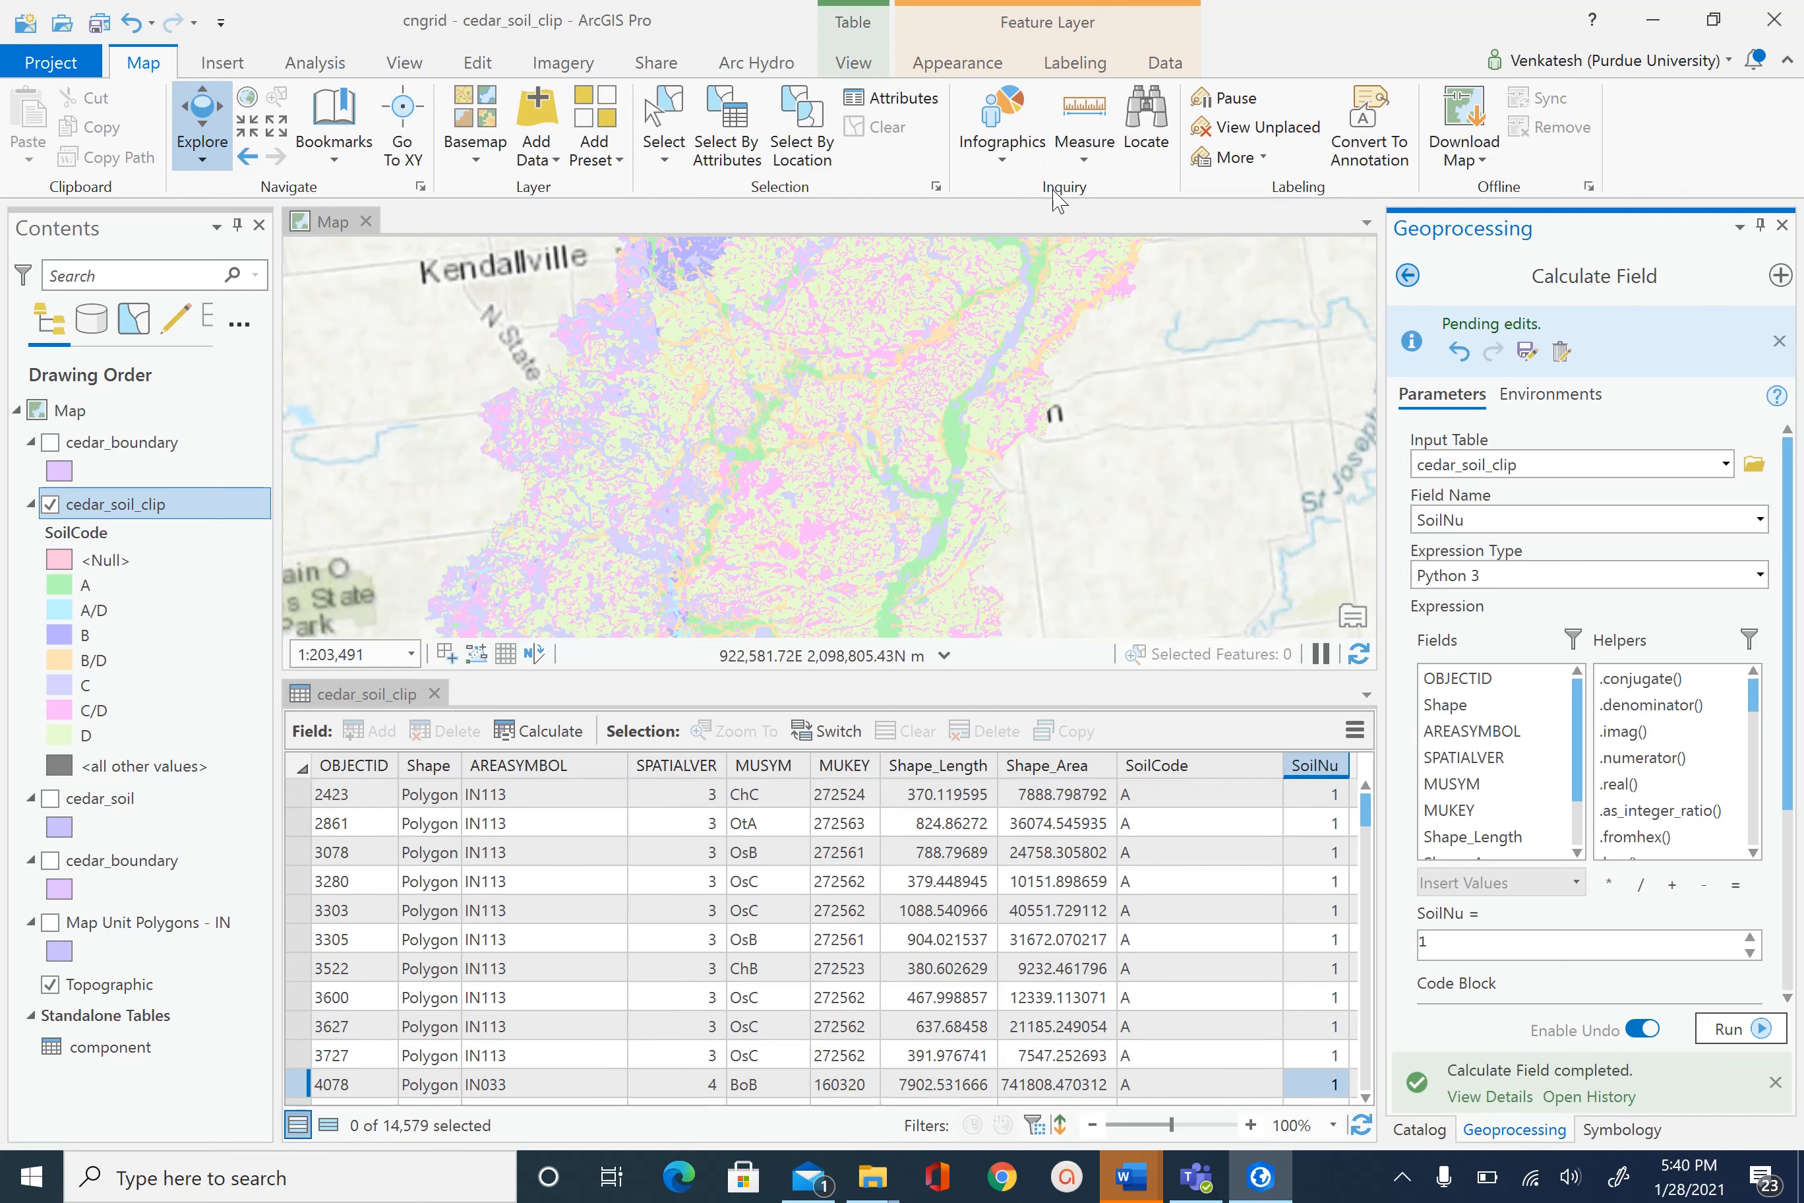
{"action": "left_click", "coordinate": [750, 141]}
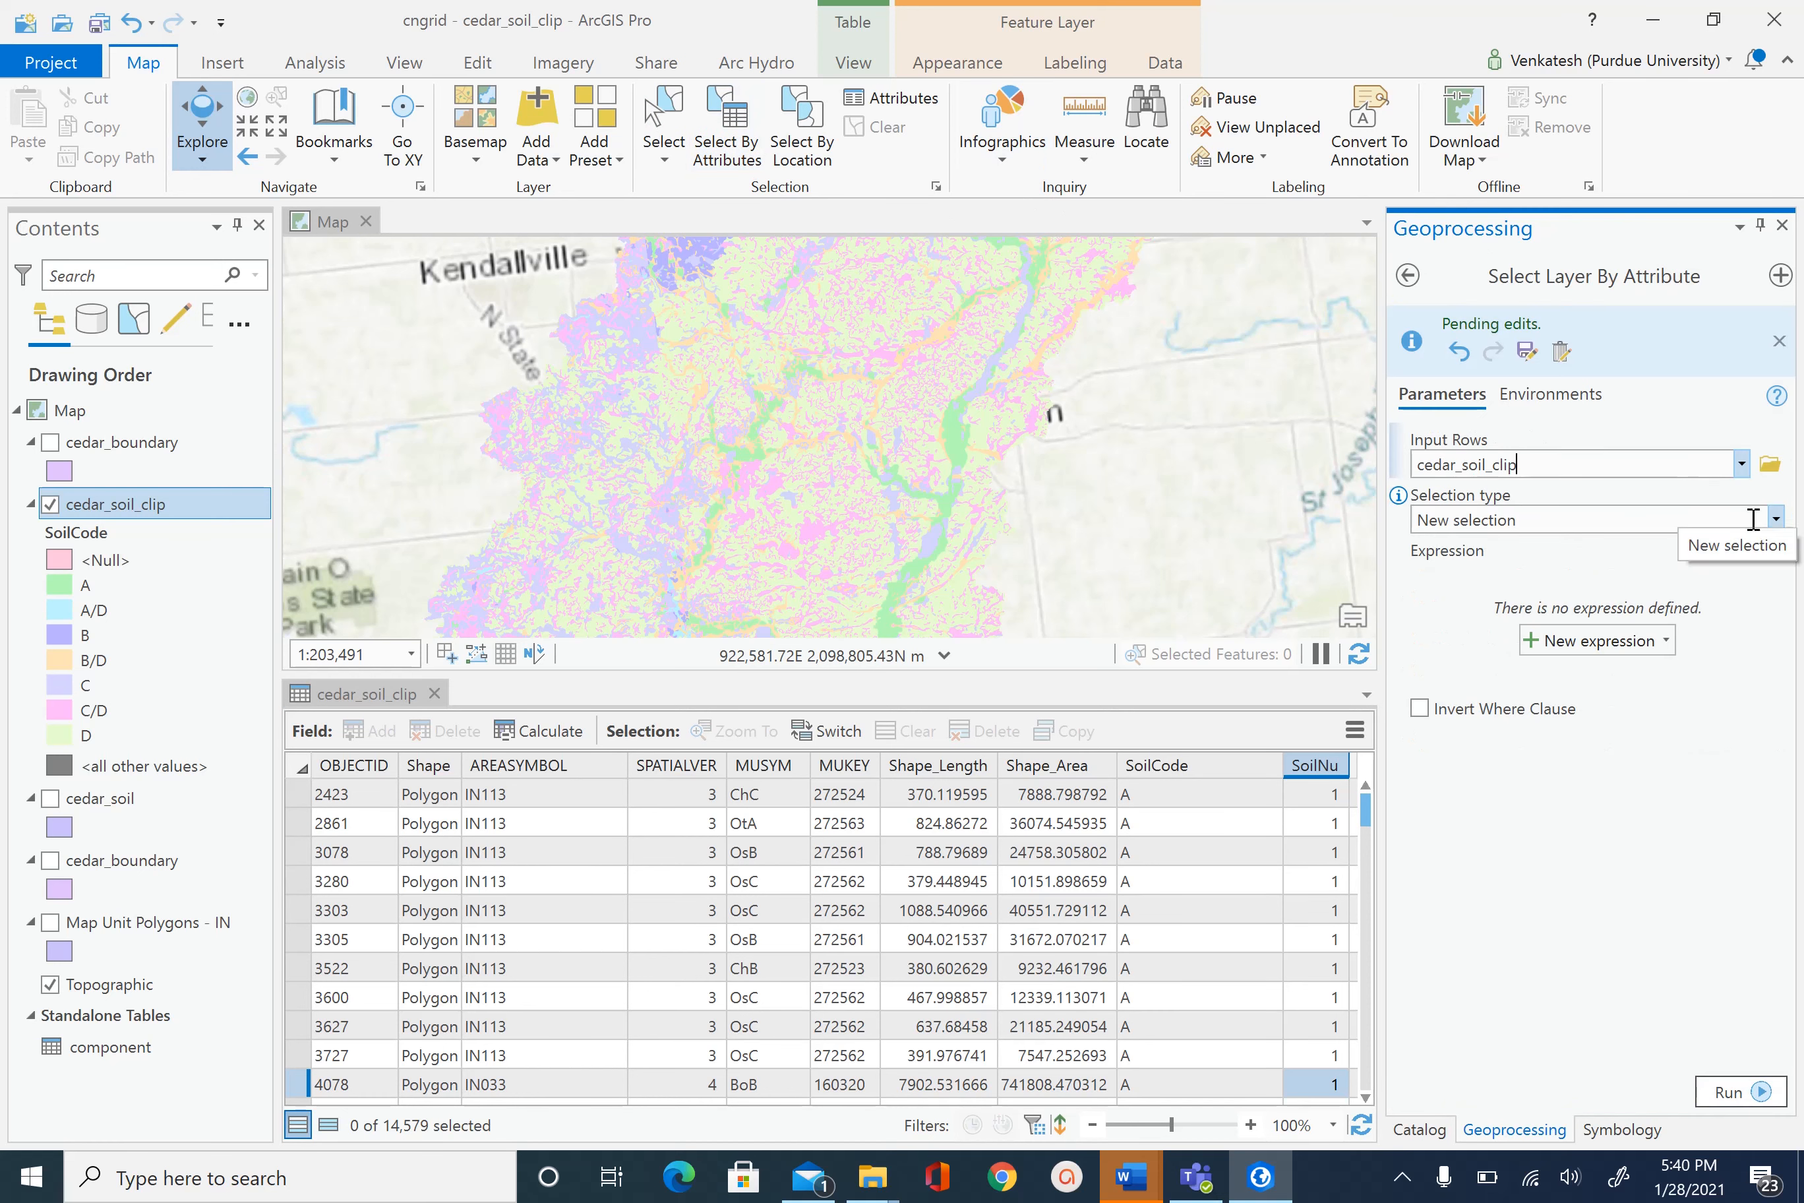
{"action": "left_click", "coordinate": [1776, 520]}
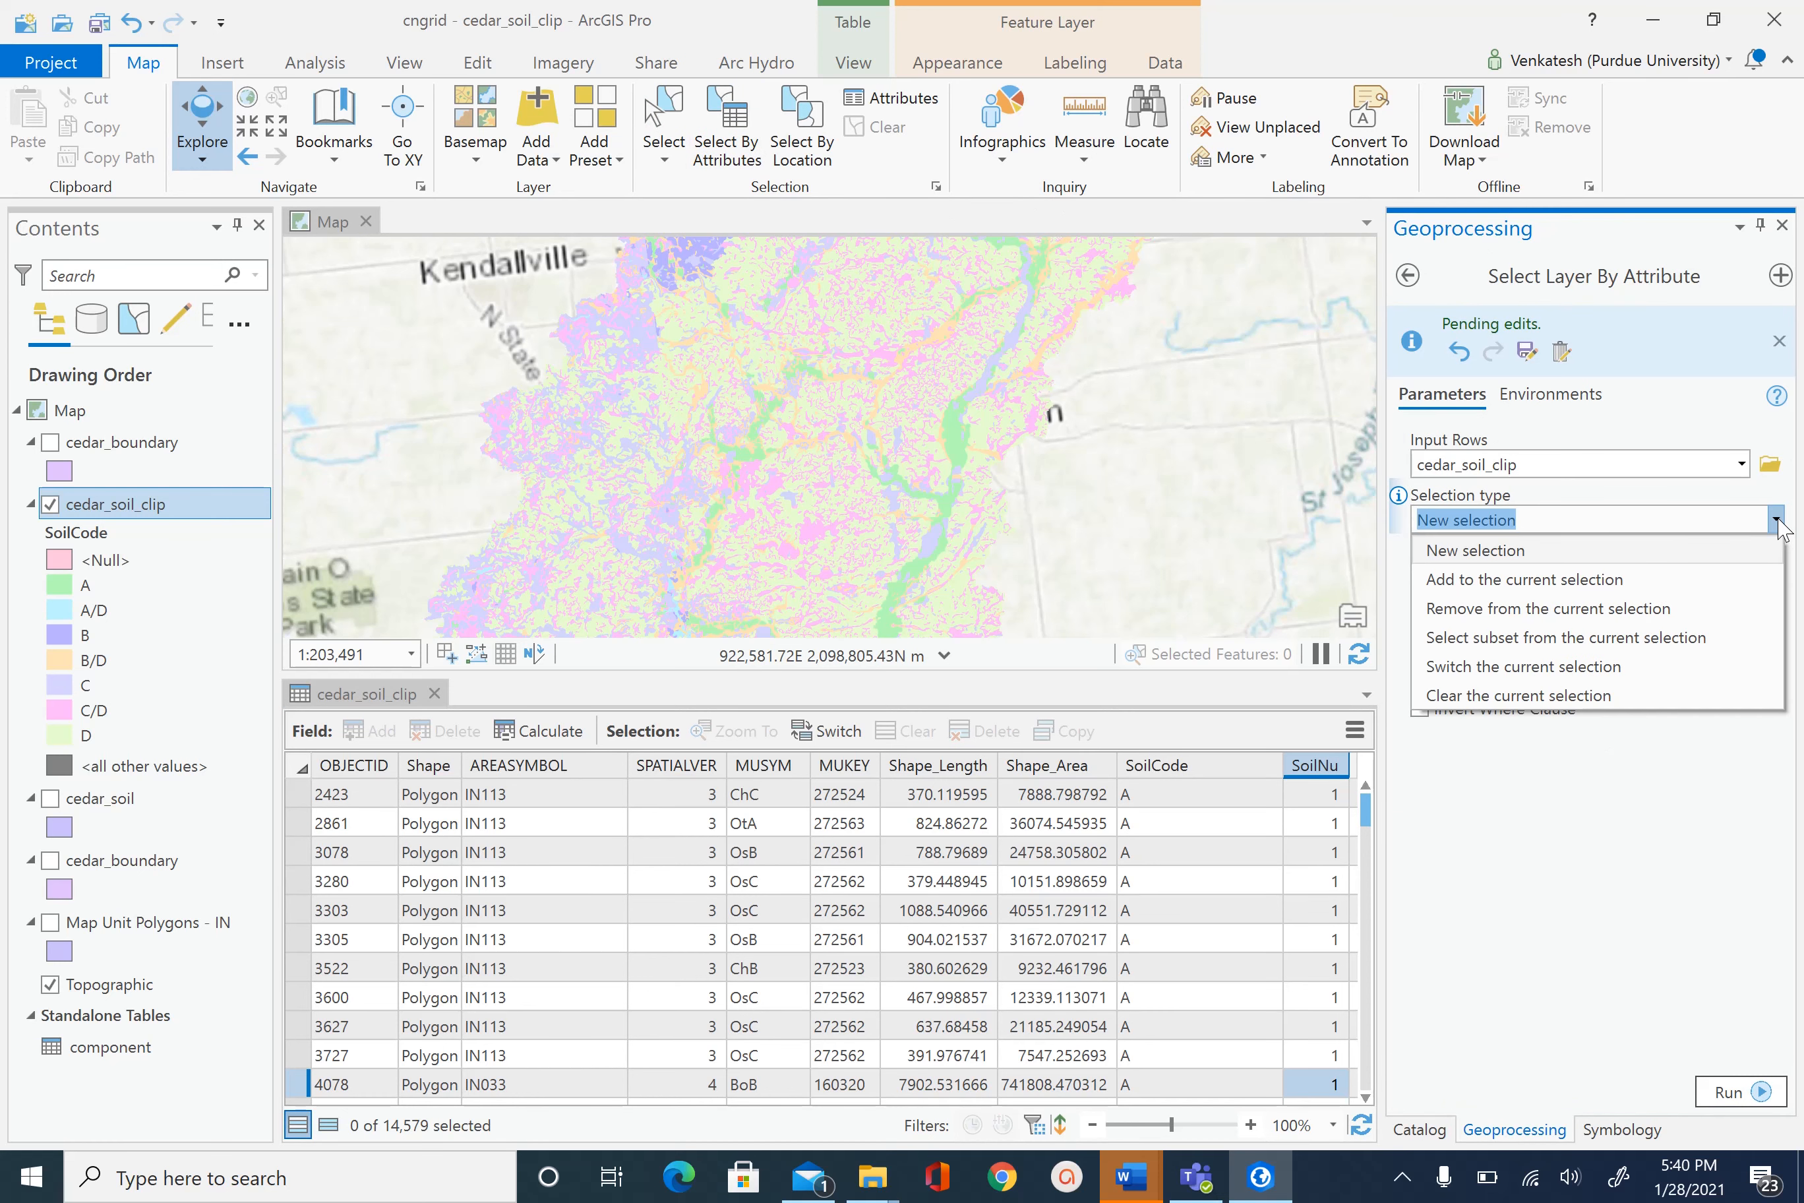
{"action": "left_click", "coordinate": [1576, 553]}
{"action": "left_click", "coordinate": [1585, 648]}
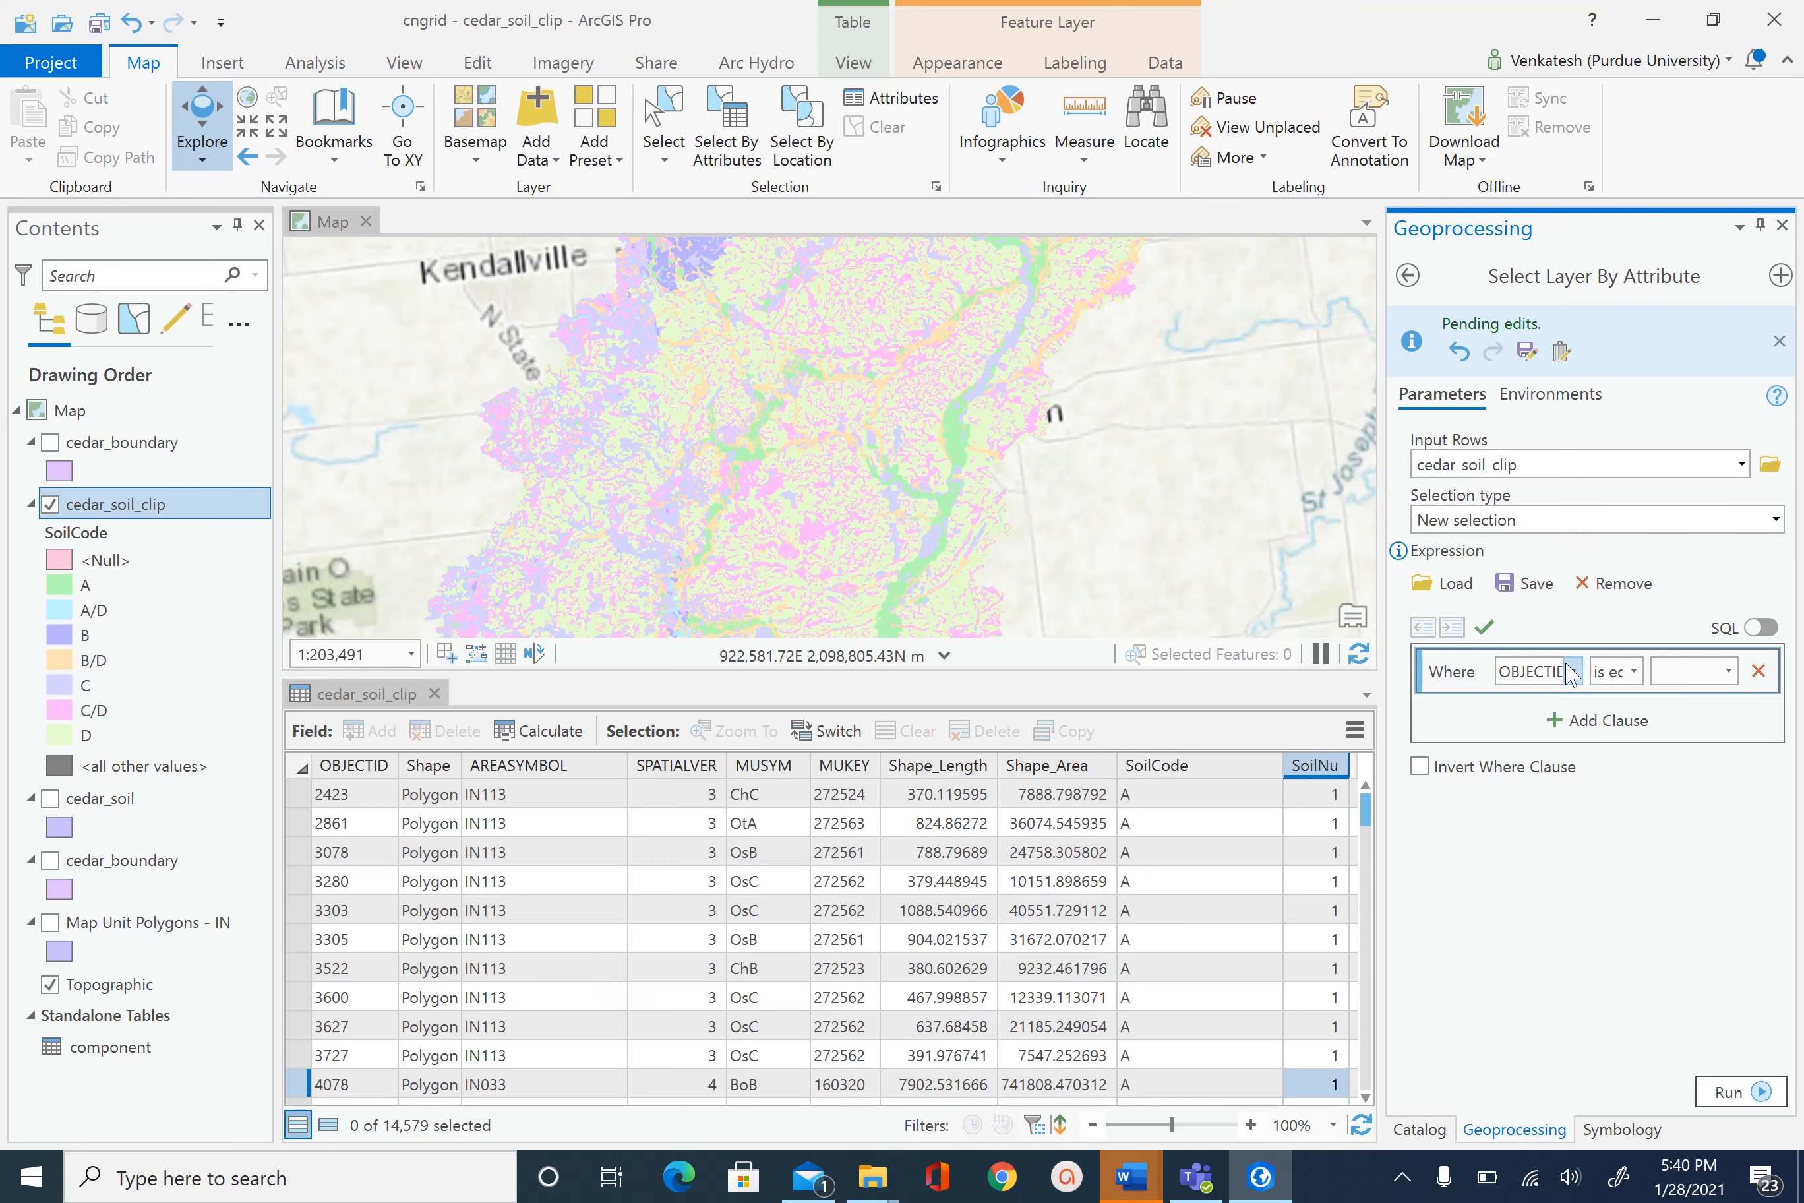
{"action": "left_click", "coordinate": [1572, 672]}
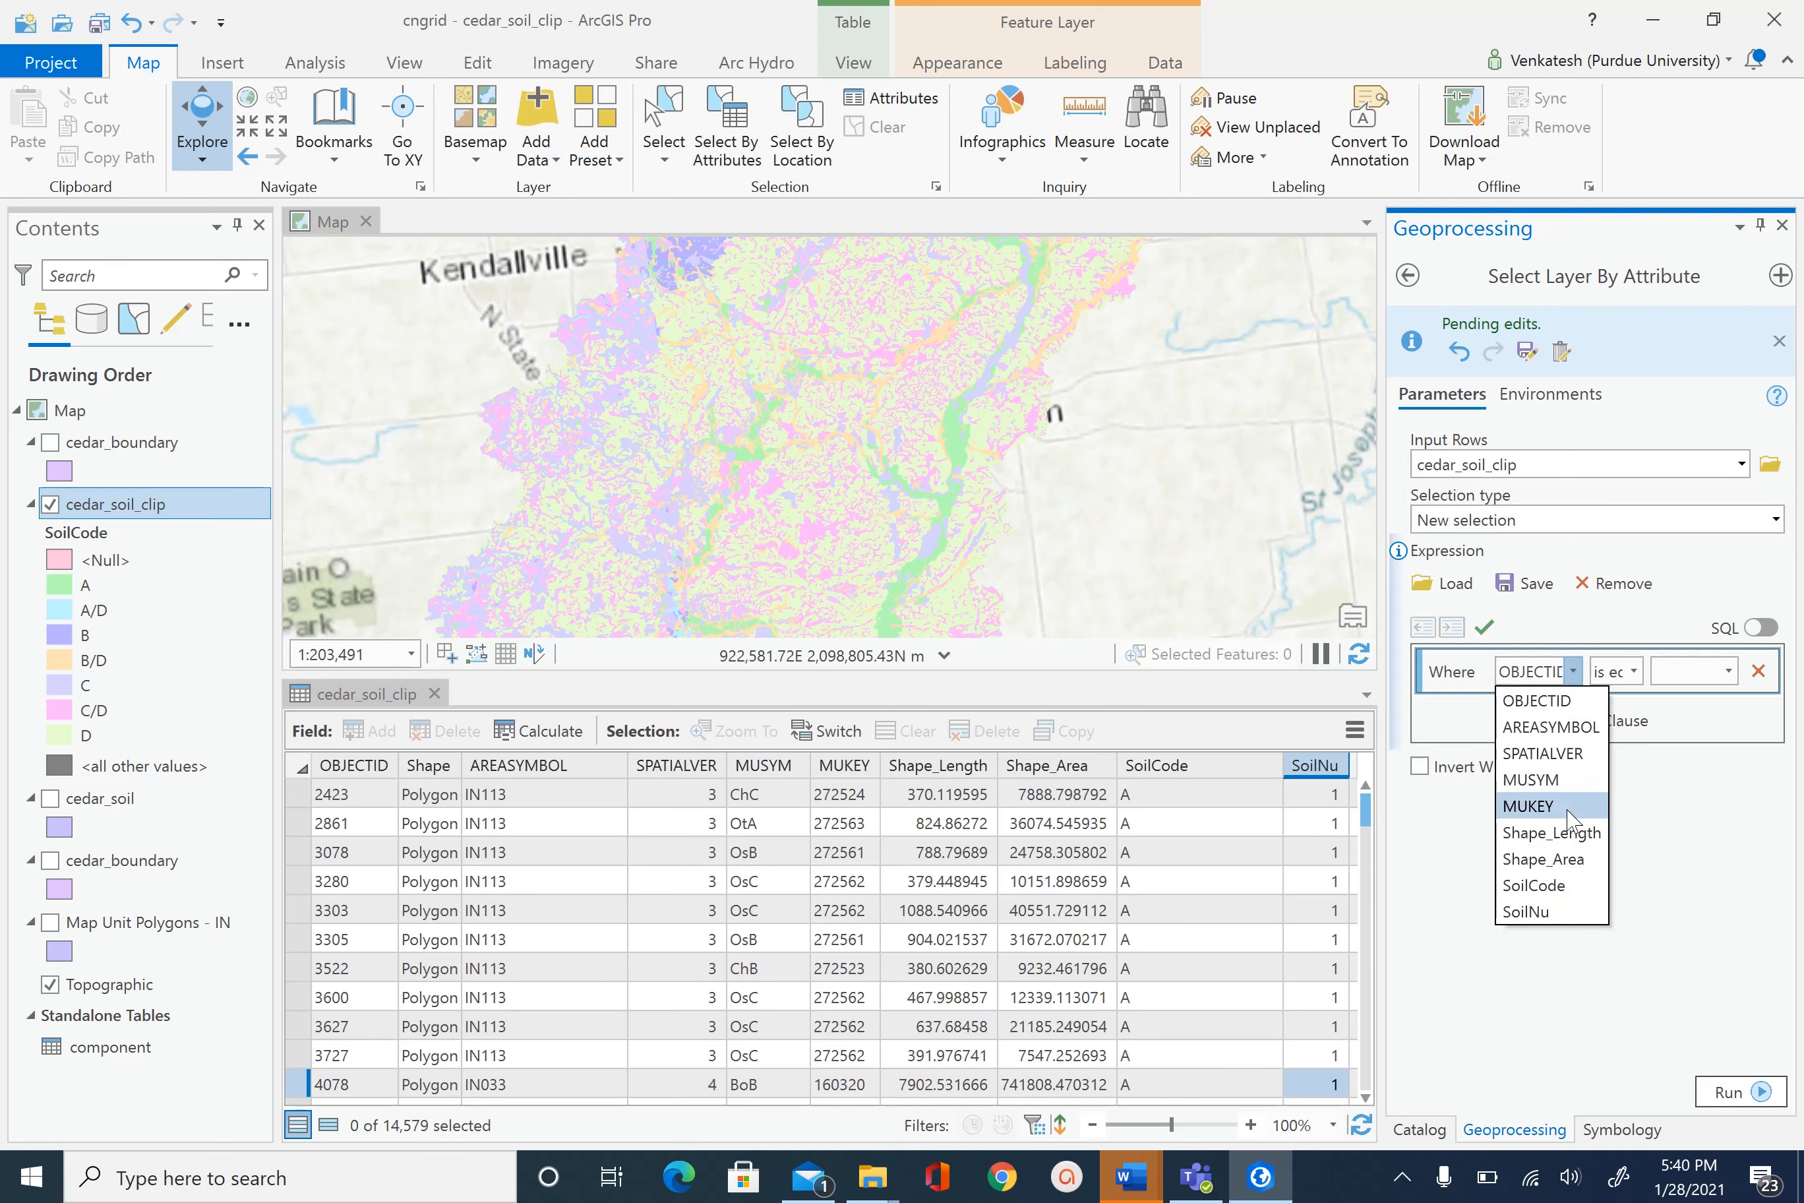
{"action": "left_click", "coordinate": [1537, 884]}
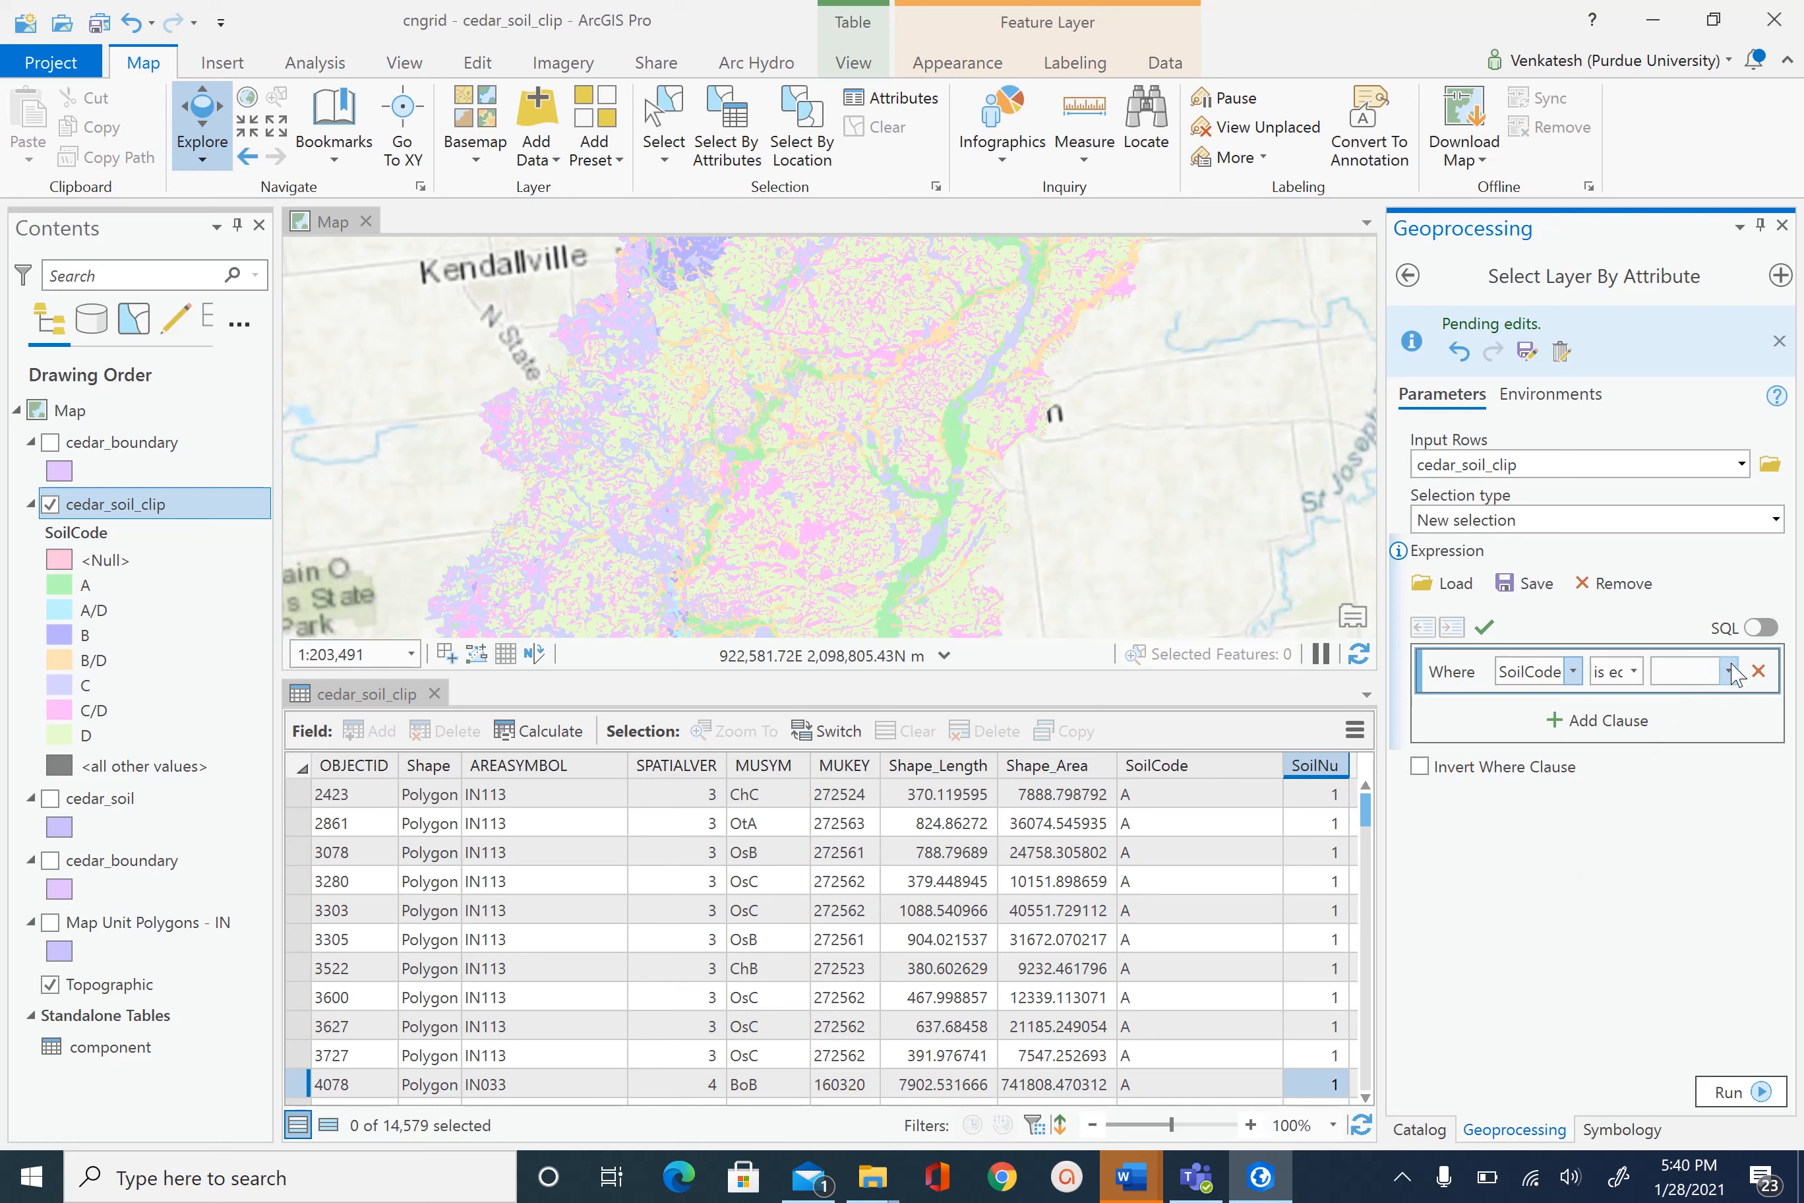
{"action": "left_click", "coordinate": [1729, 672]}
{"action": "left_click", "coordinate": [1669, 757]}
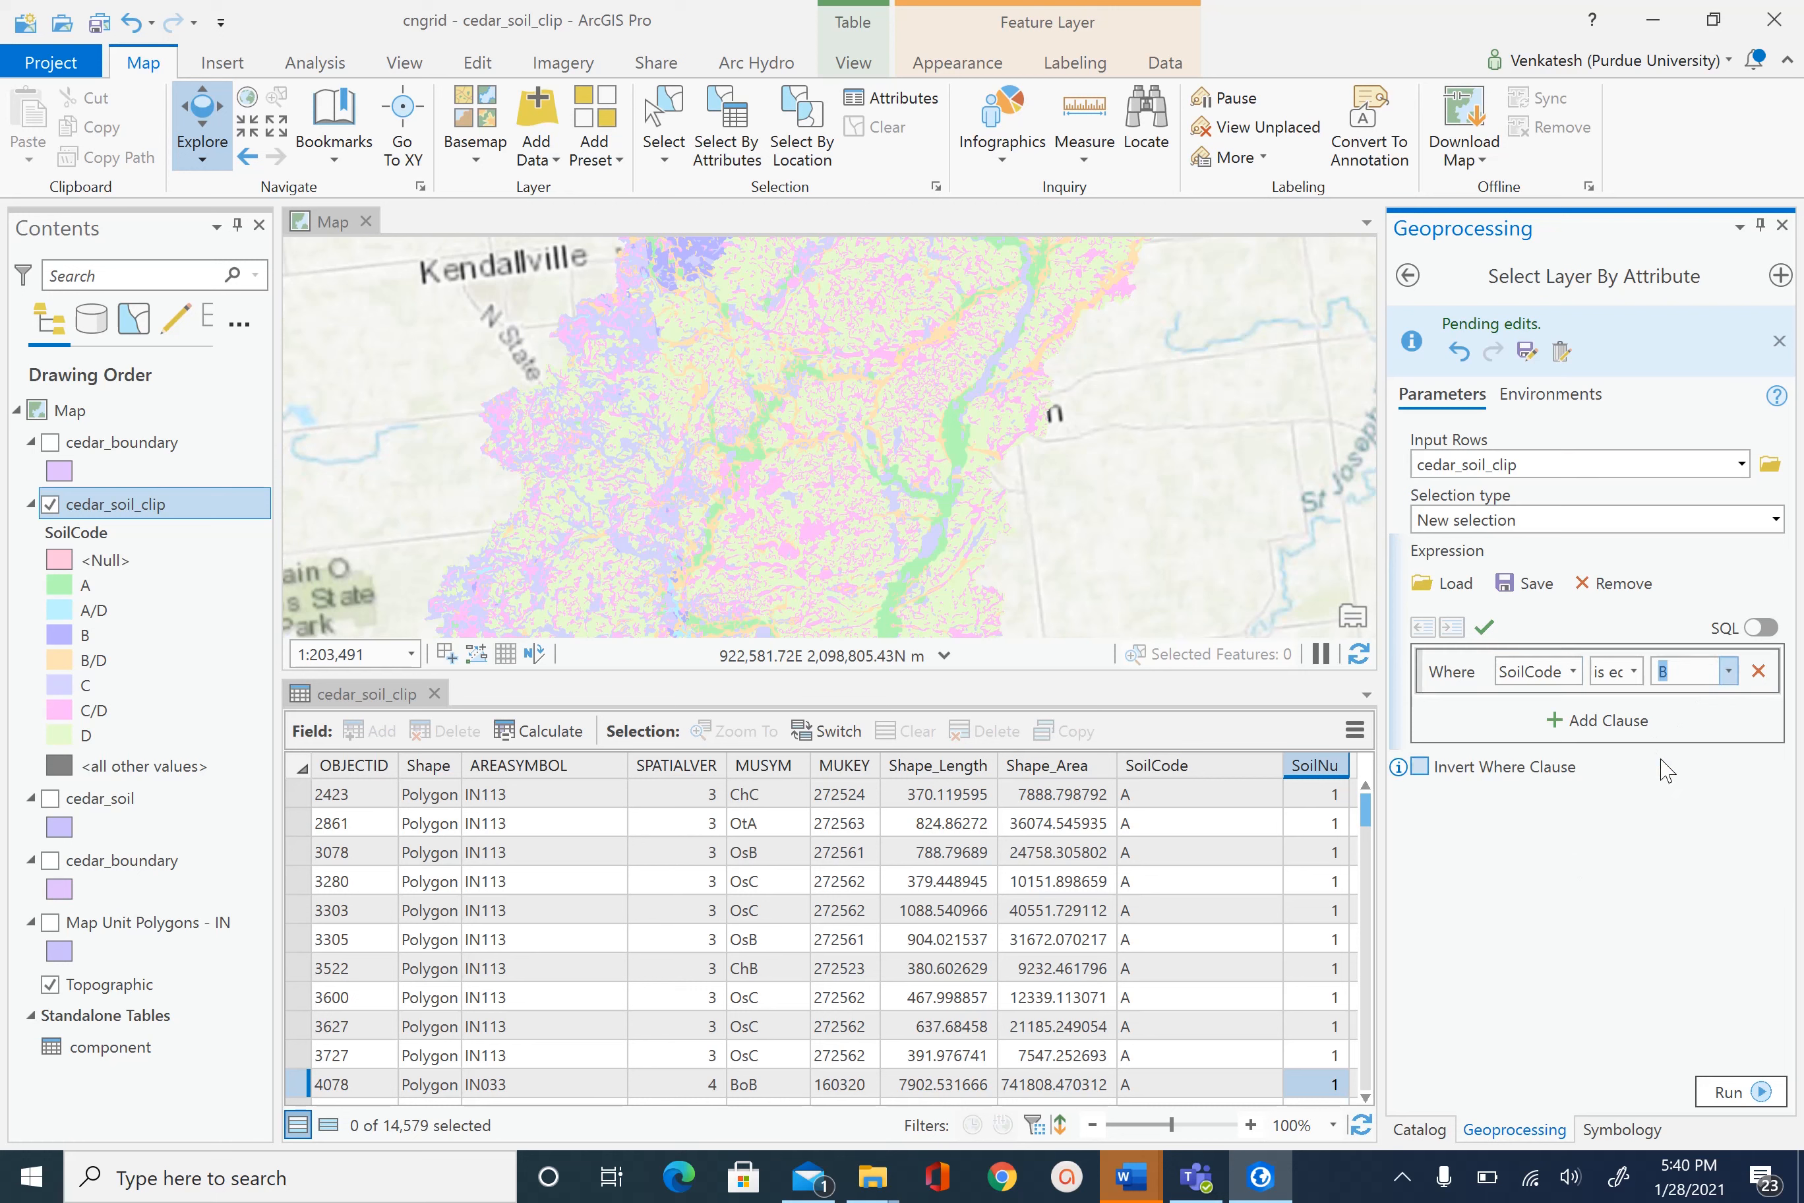
- Add an Or clause SoilCode is equal to B/D and run, selecting 1,715 polygons
{"action": "left_click", "coordinate": [1574, 723]}
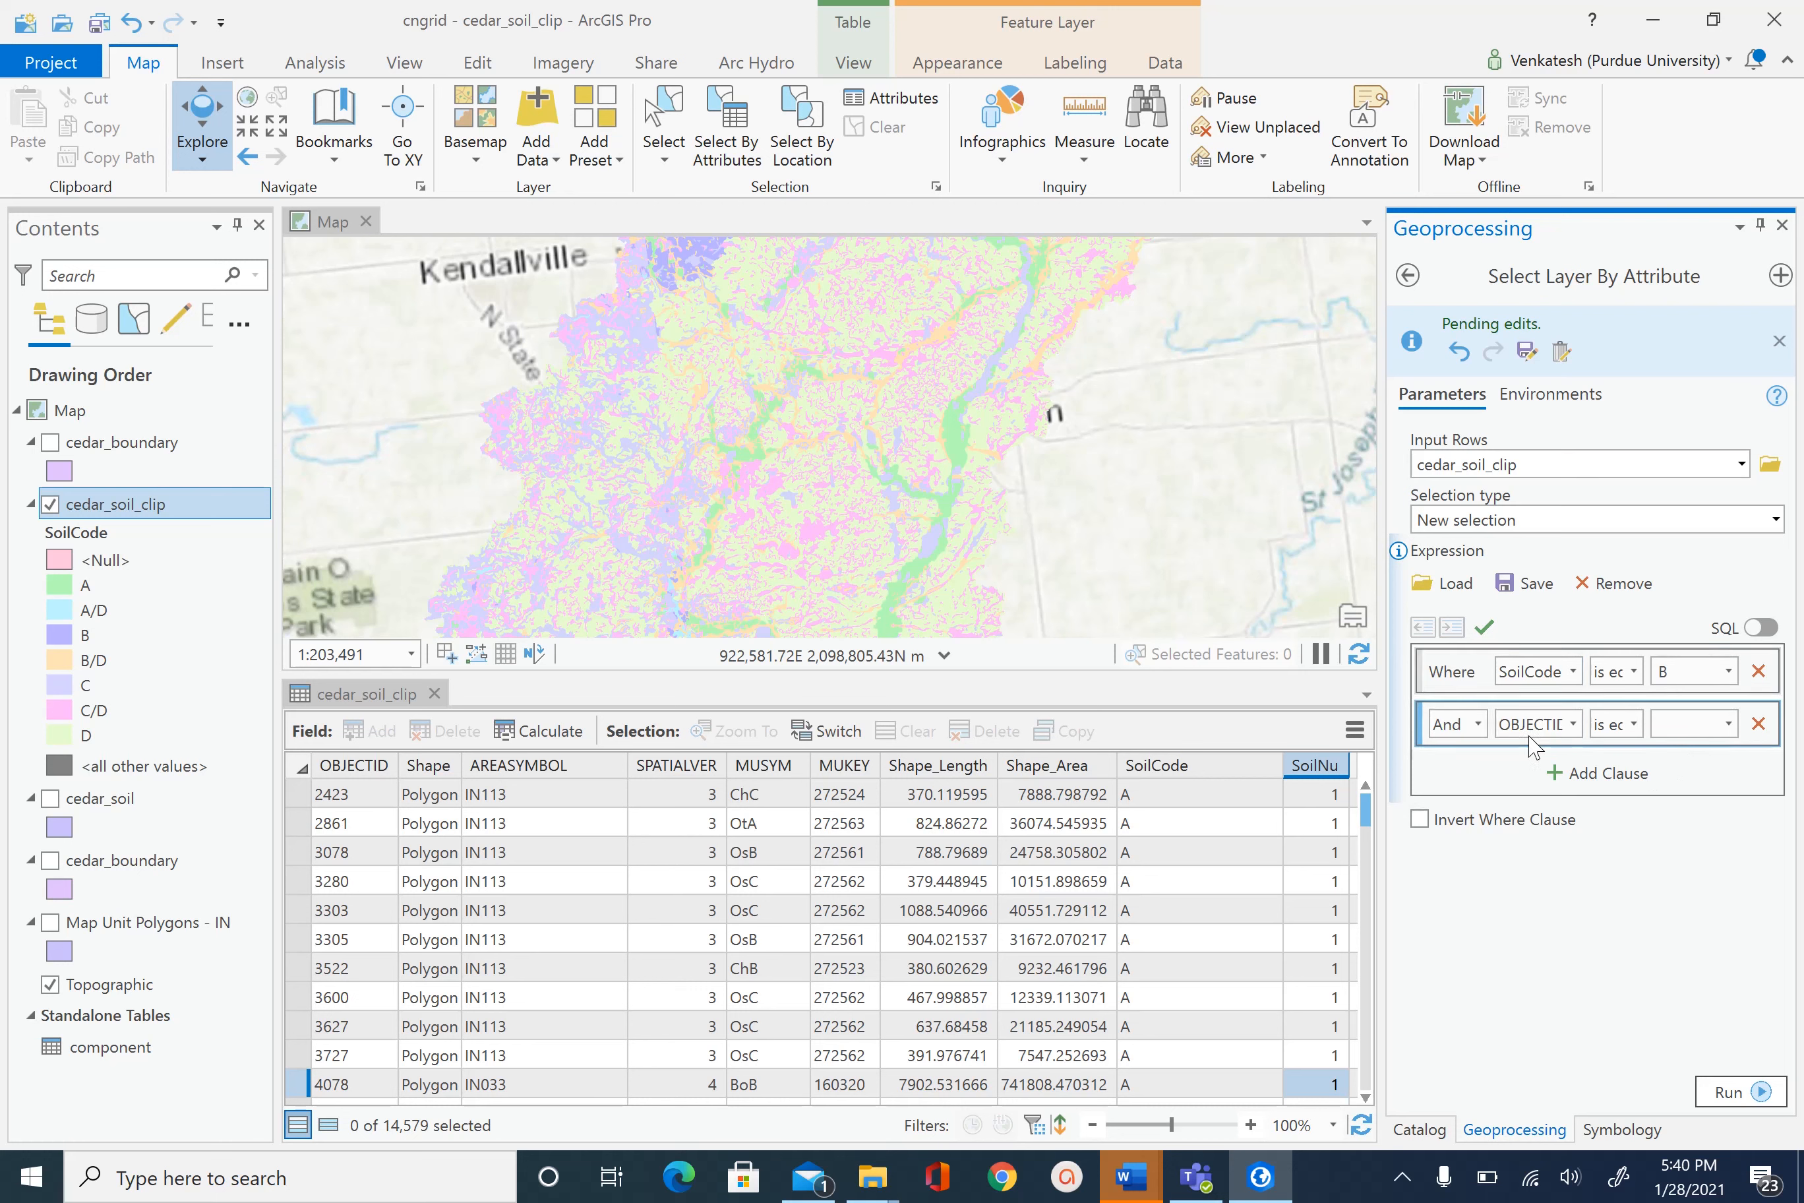
{"action": "left_click", "coordinate": [1477, 724]}
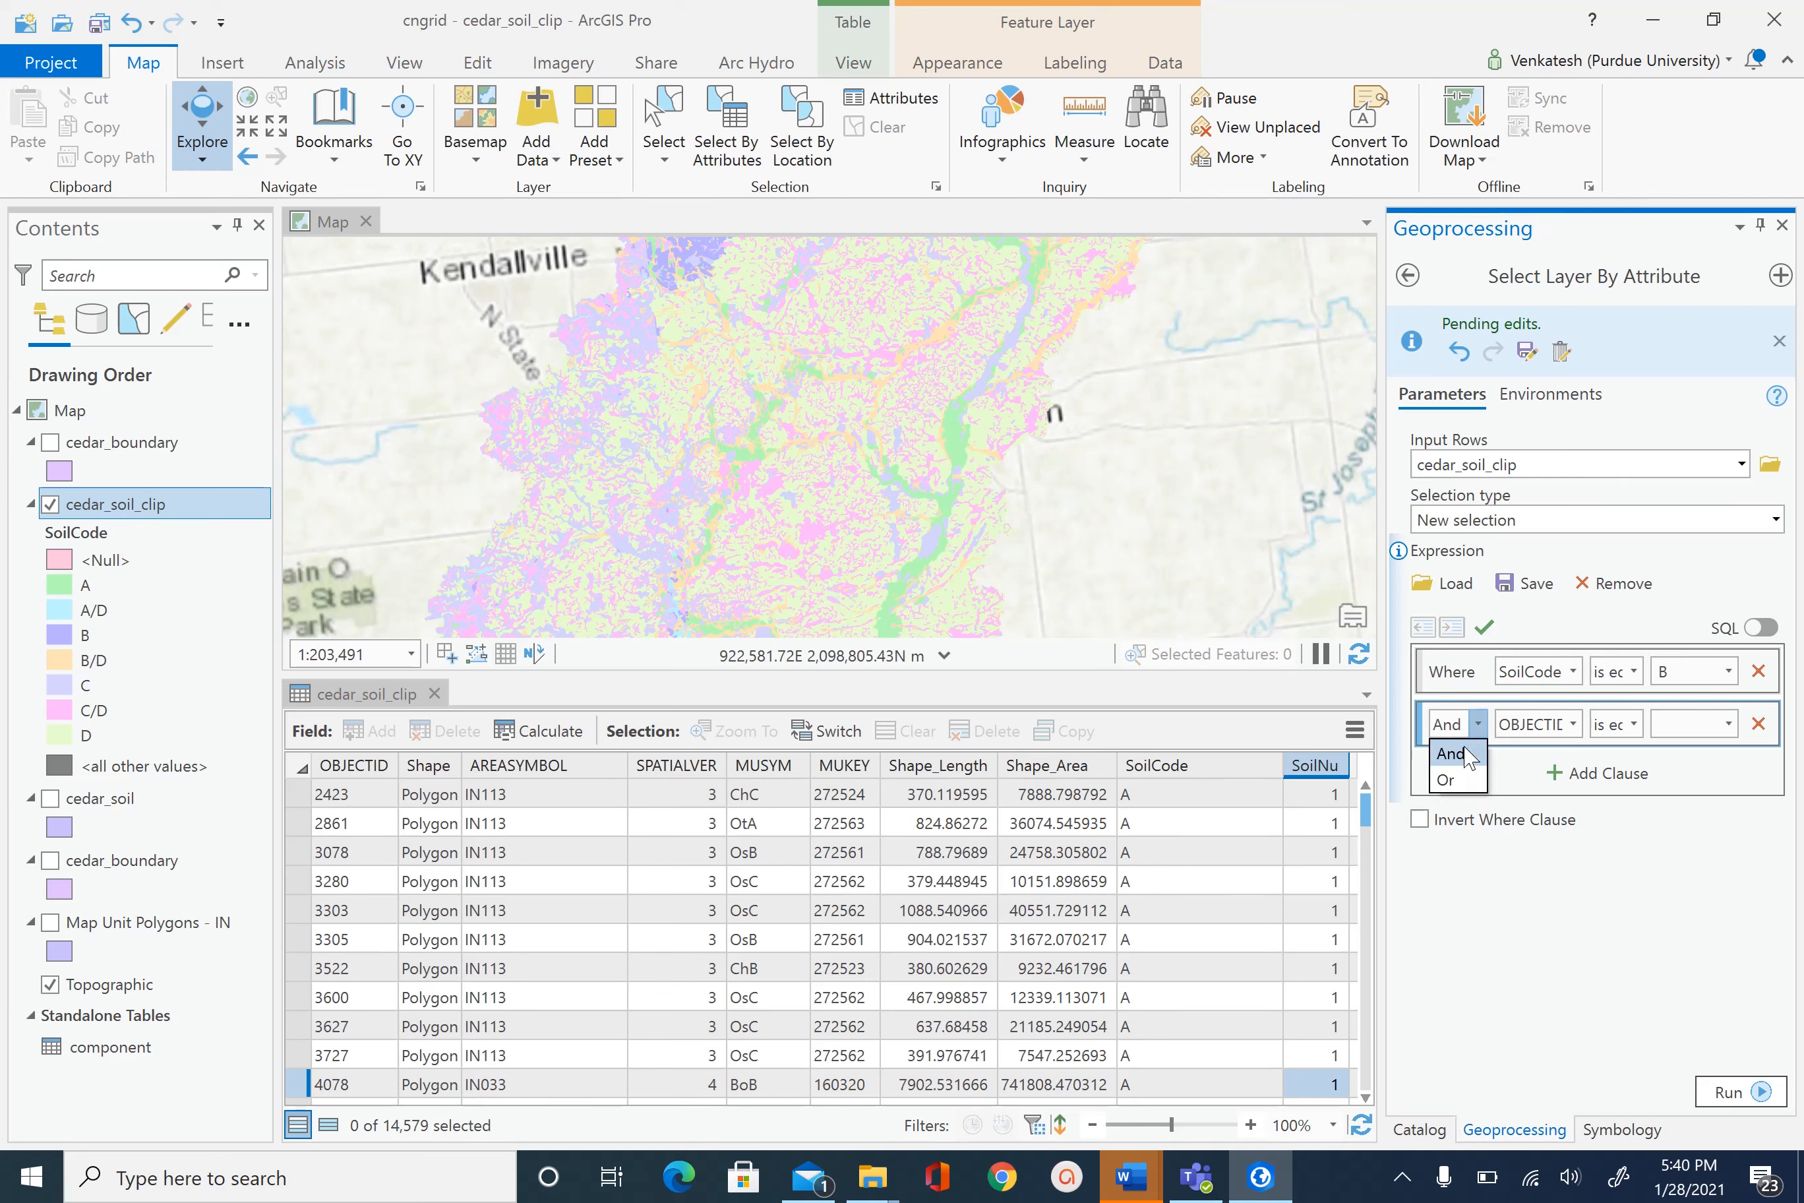
{"action": "left_click", "coordinate": [1446, 779]}
{"action": "left_click", "coordinate": [1572, 724]}
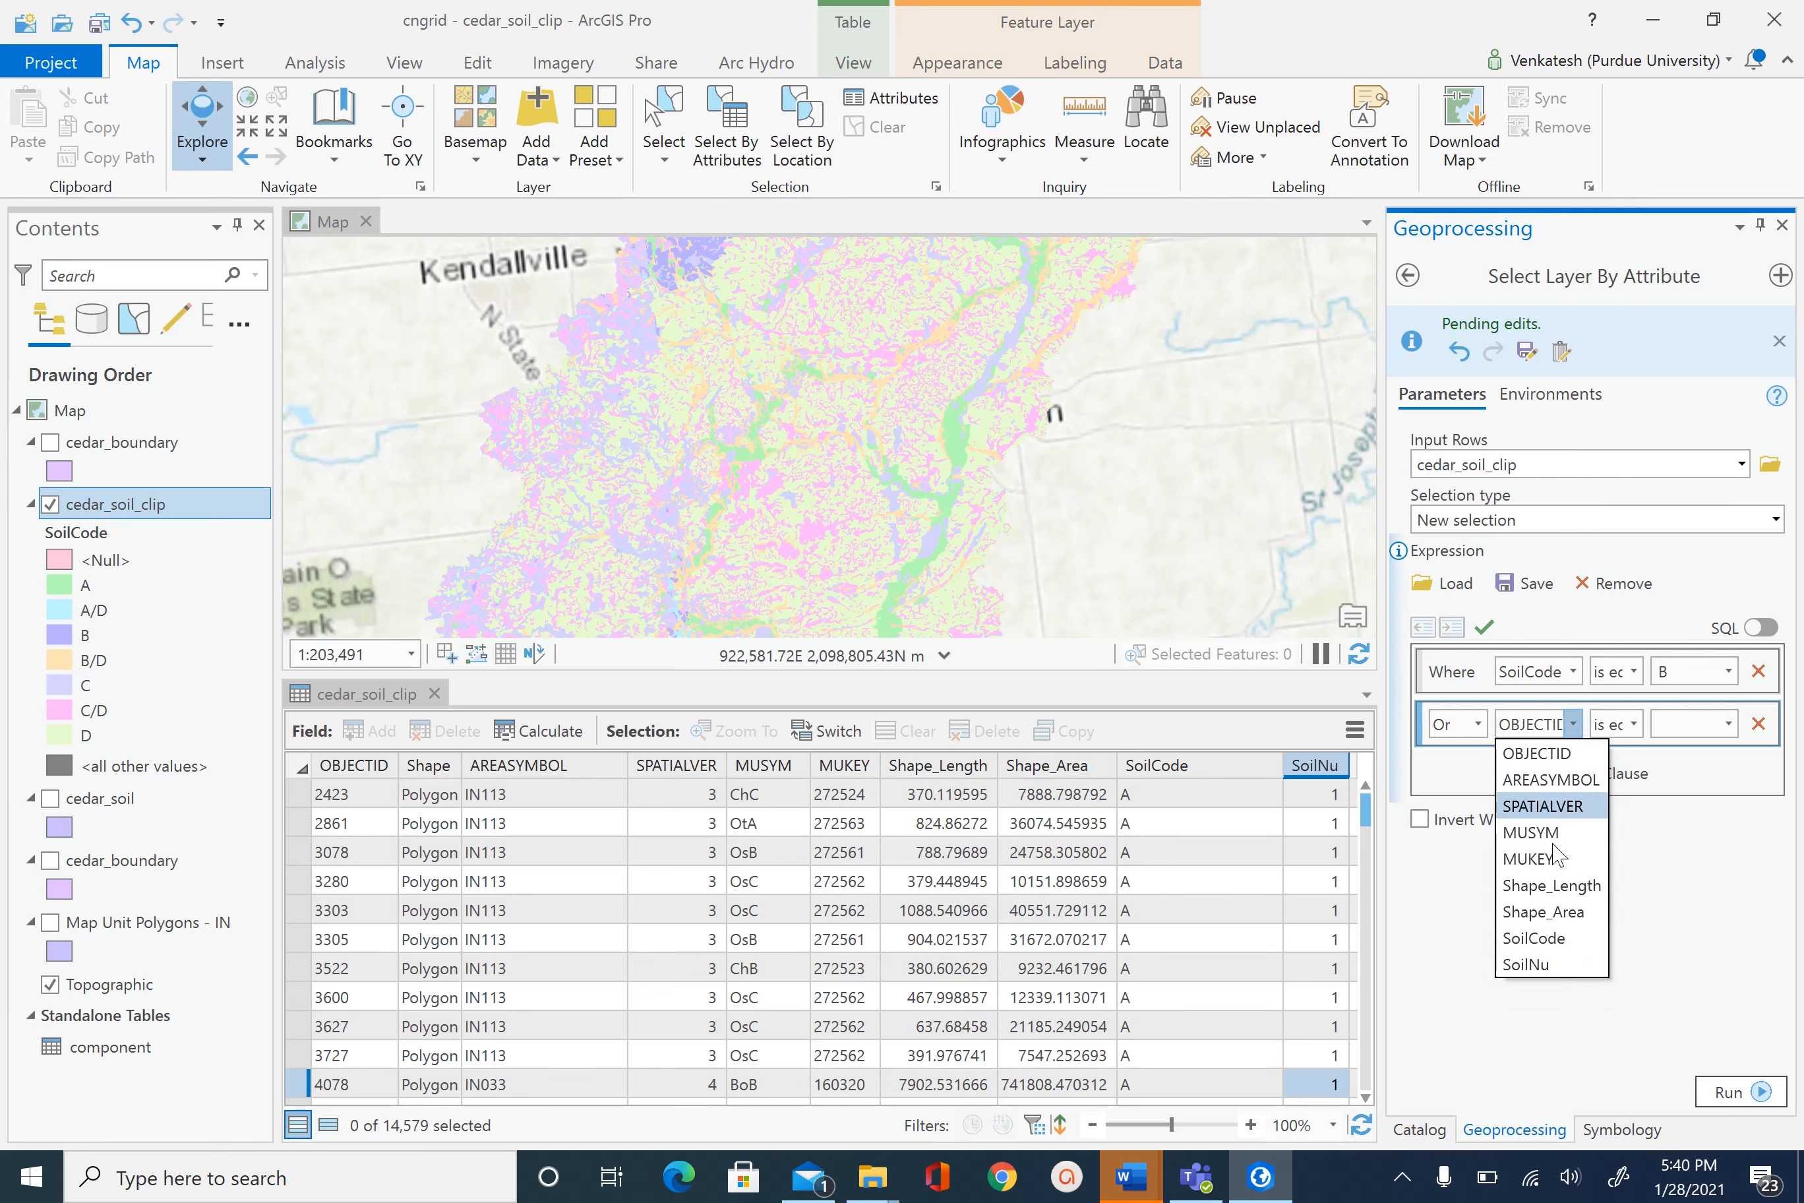
{"action": "left_click", "coordinate": [1556, 937]}
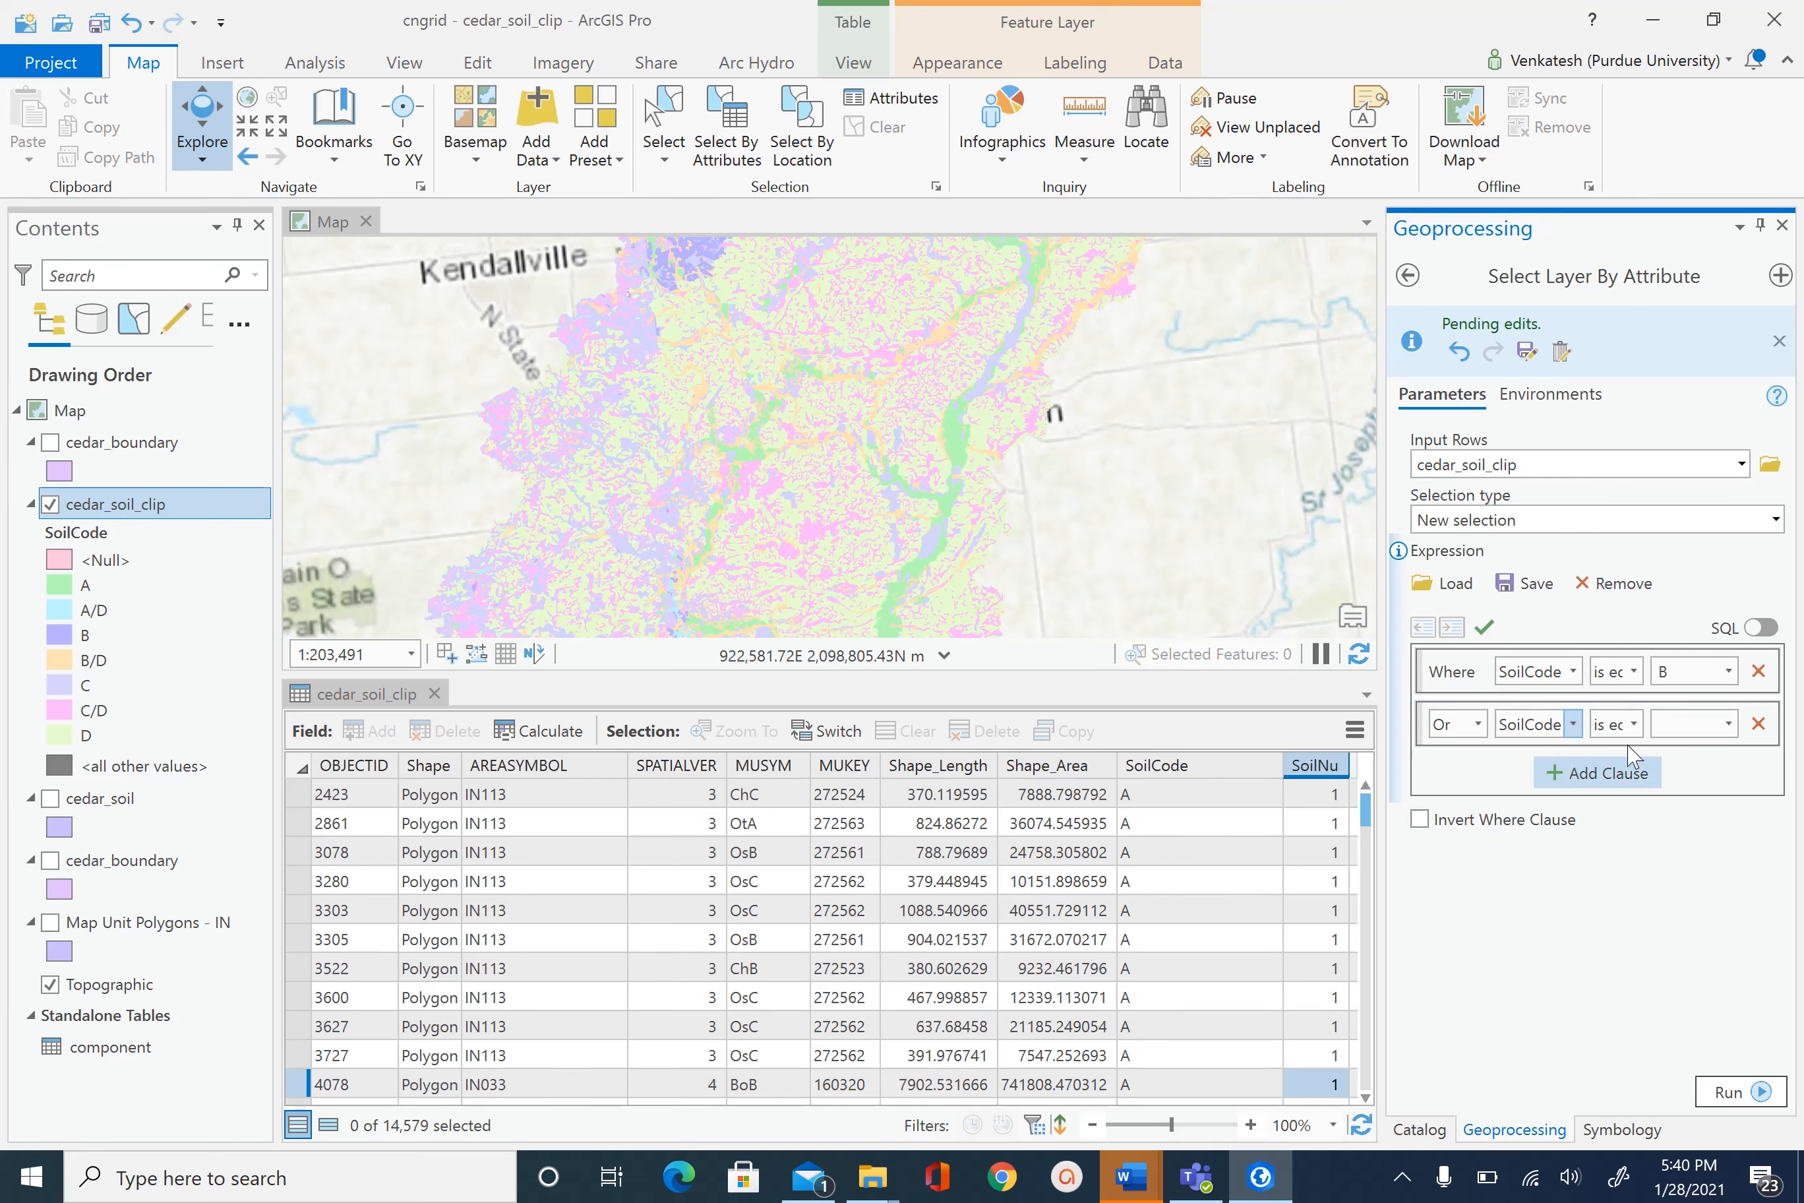
{"action": "left_click", "coordinate": [1726, 730]}
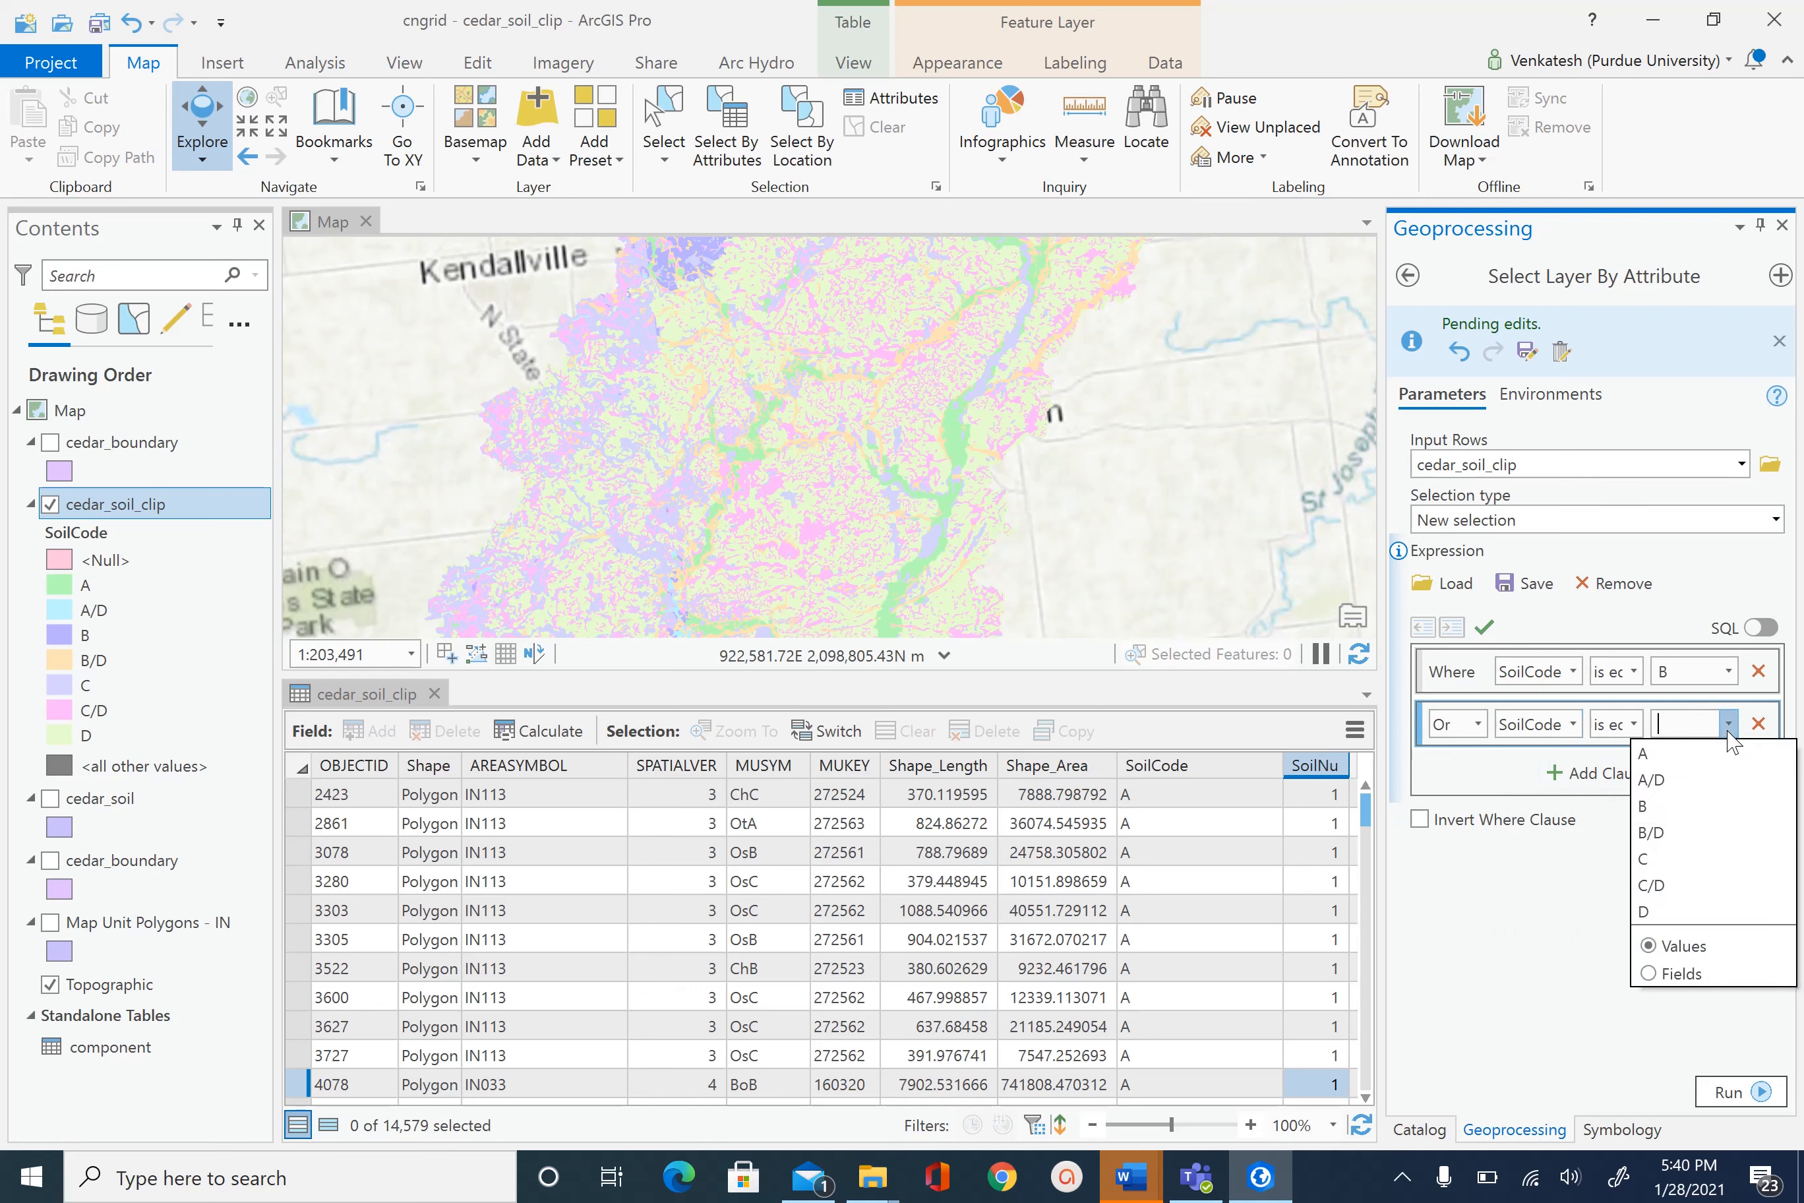
{"action": "left_click", "coordinate": [1661, 832]}
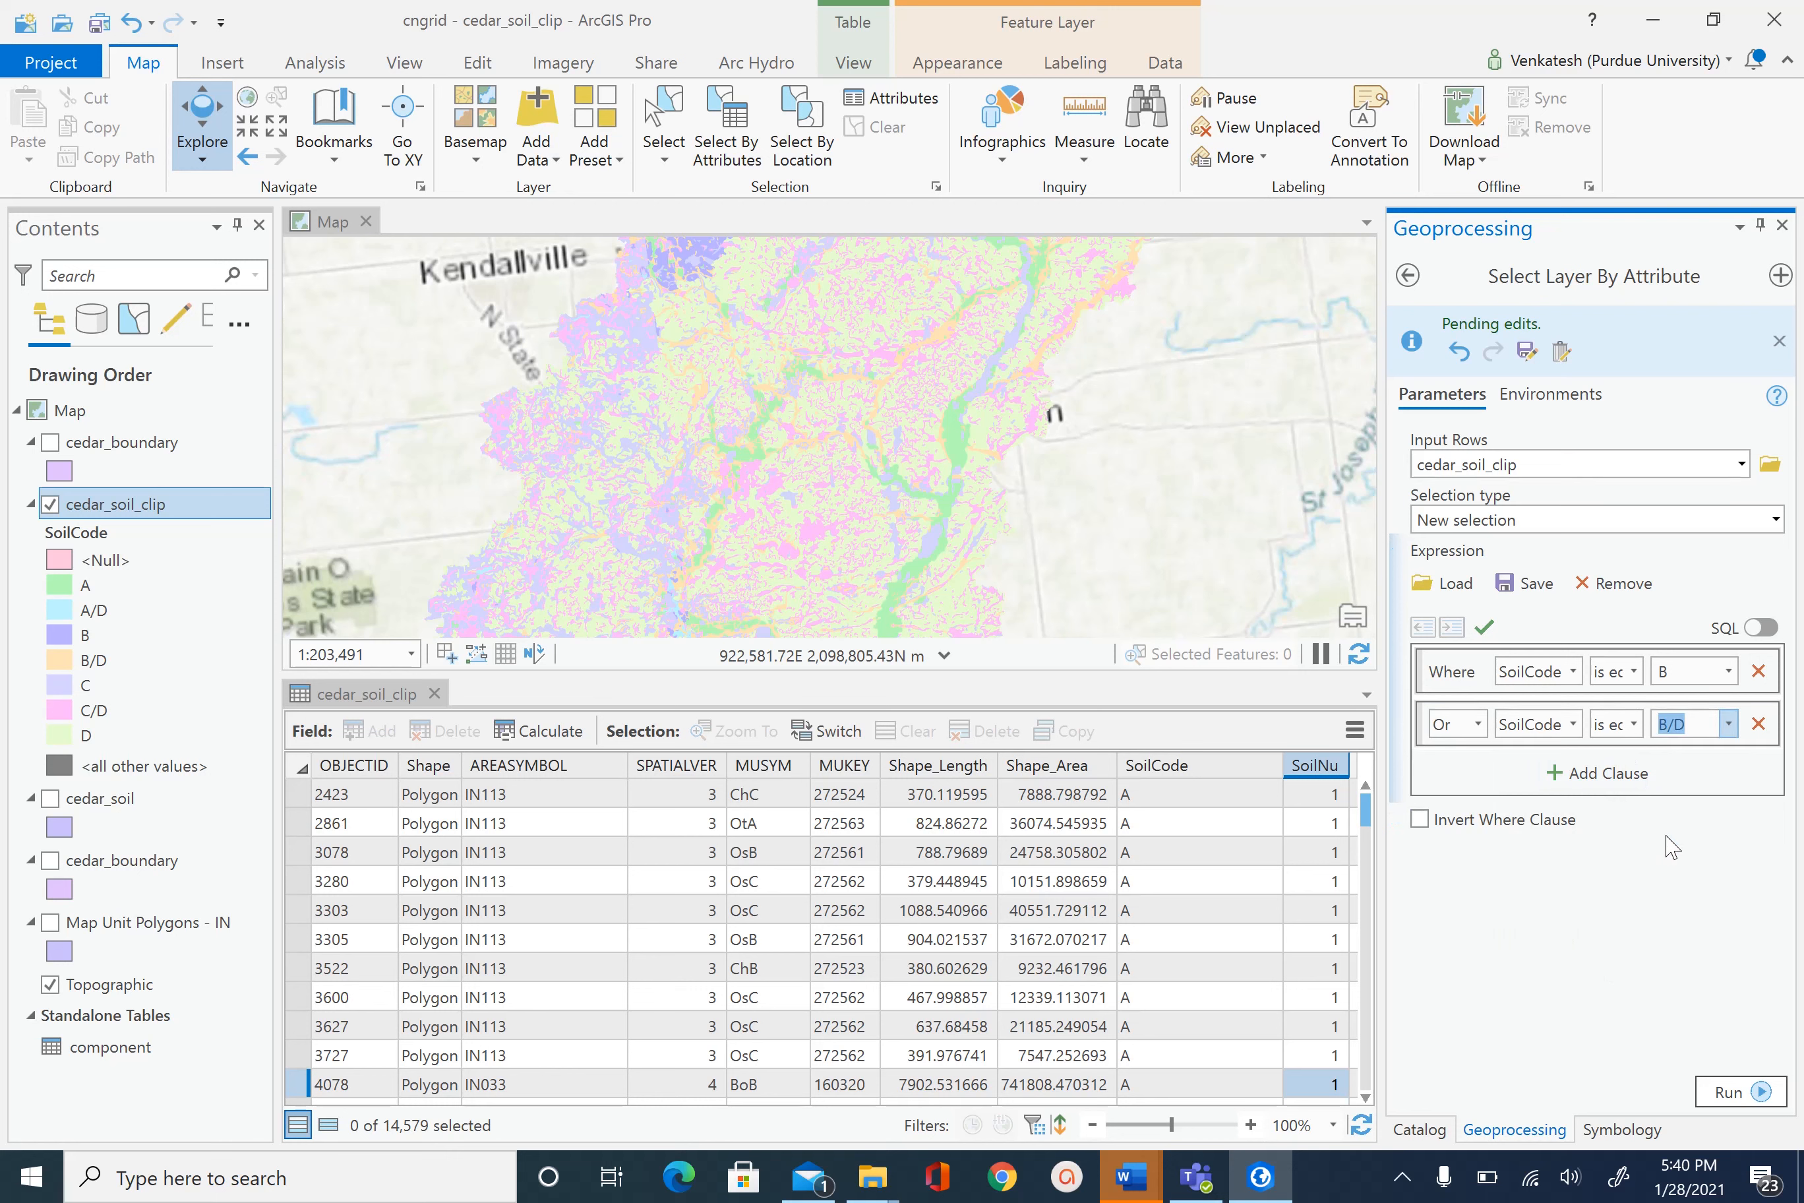
{"action": "left_click", "coordinate": [1729, 1094]}
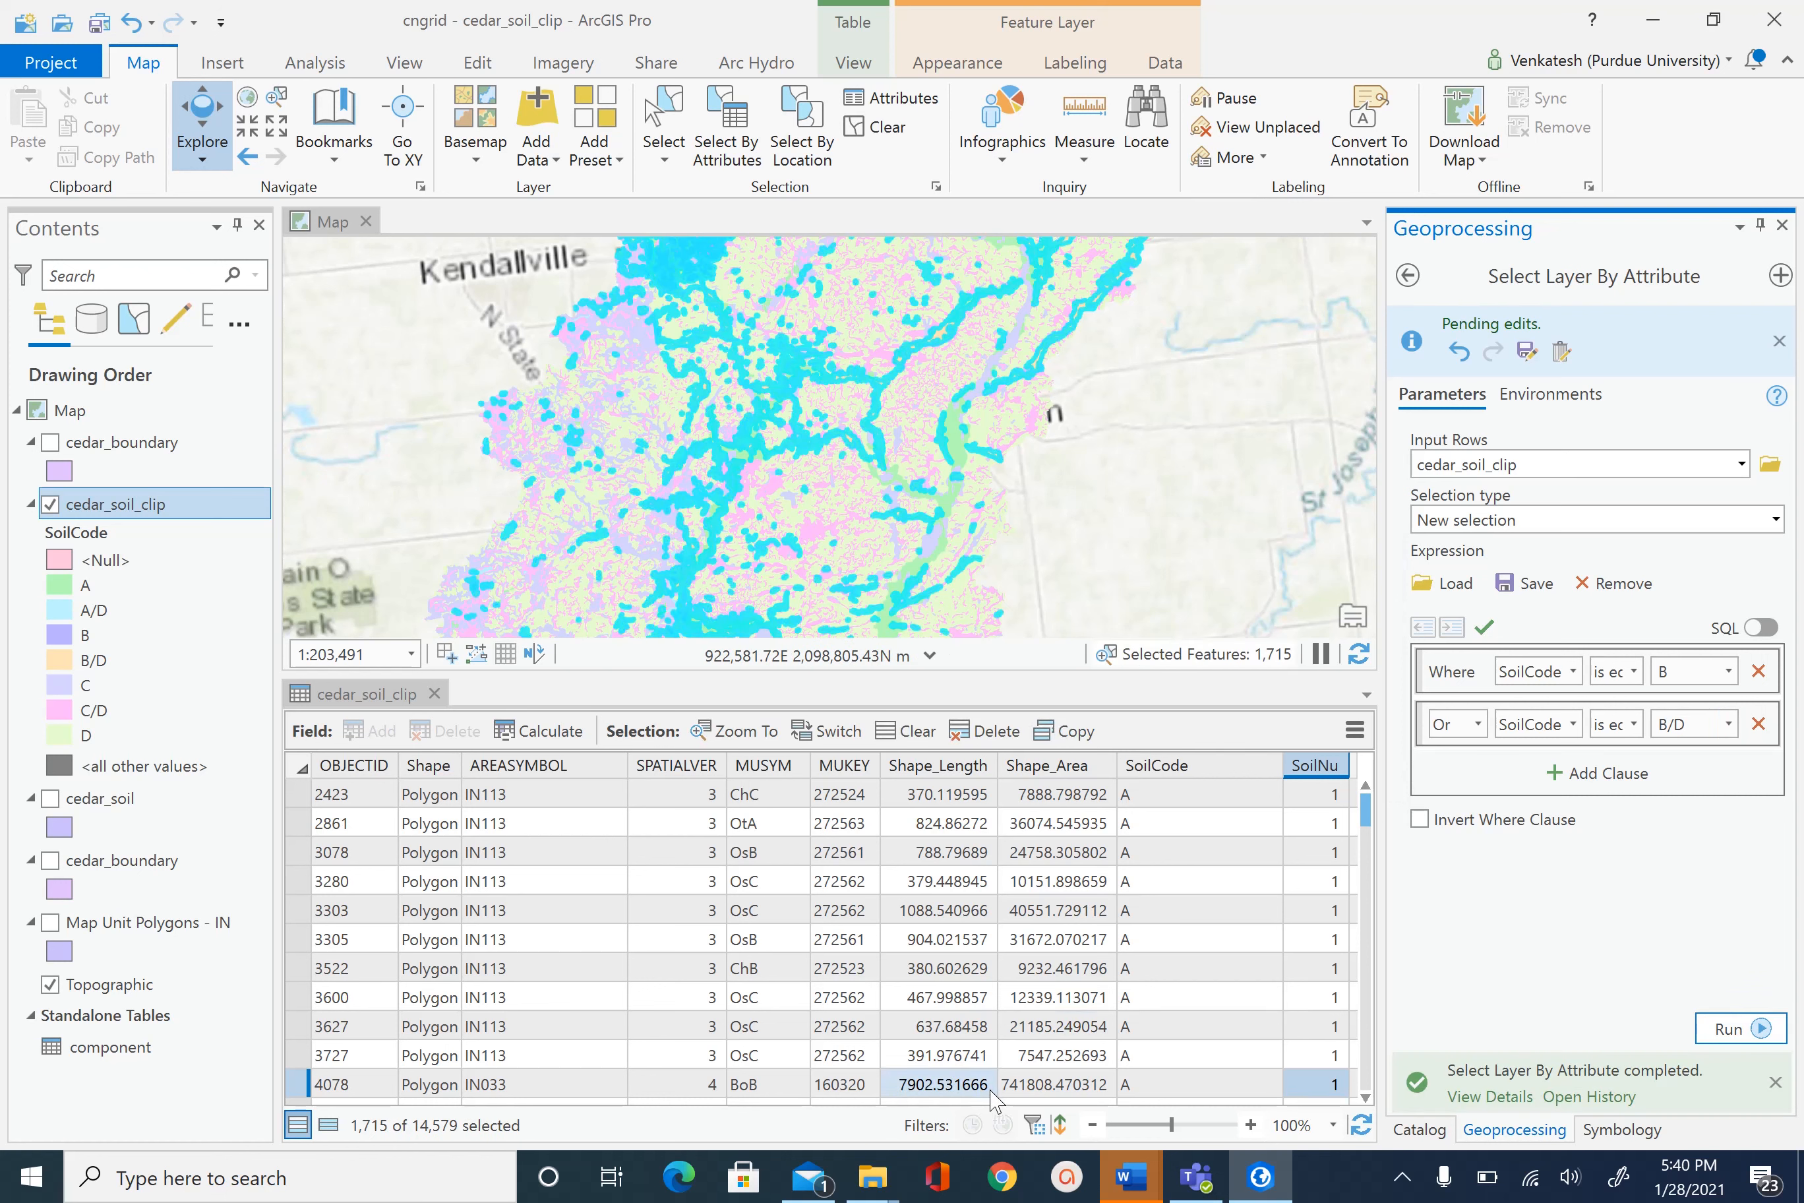
- Show only selected records, calculate SoilNu = 2 for the B and B/D polygons, then clear the selection
{"action": "left_click_drag", "start_coordinate": [783, 1097], "coordinate": [987, 1111]}
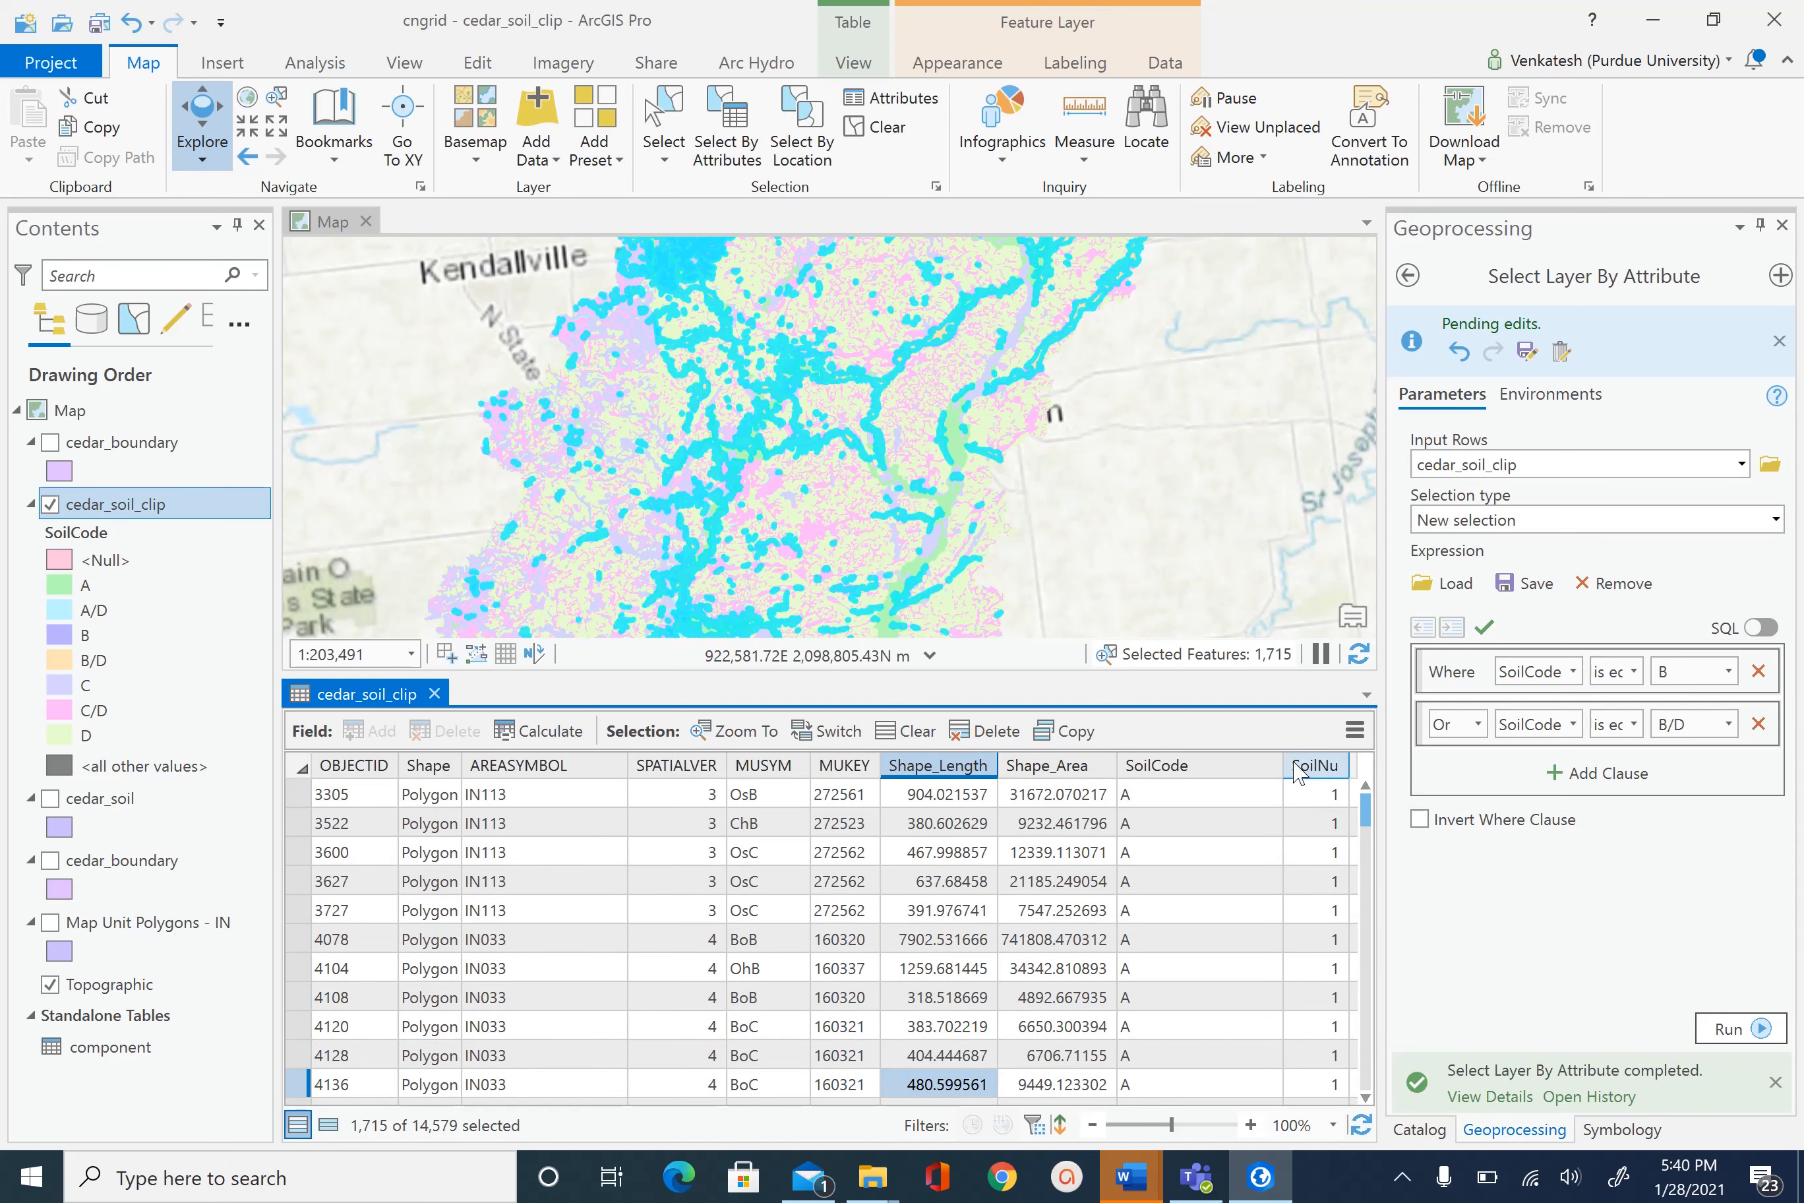
{"action": "left_click", "coordinate": [328, 1124]}
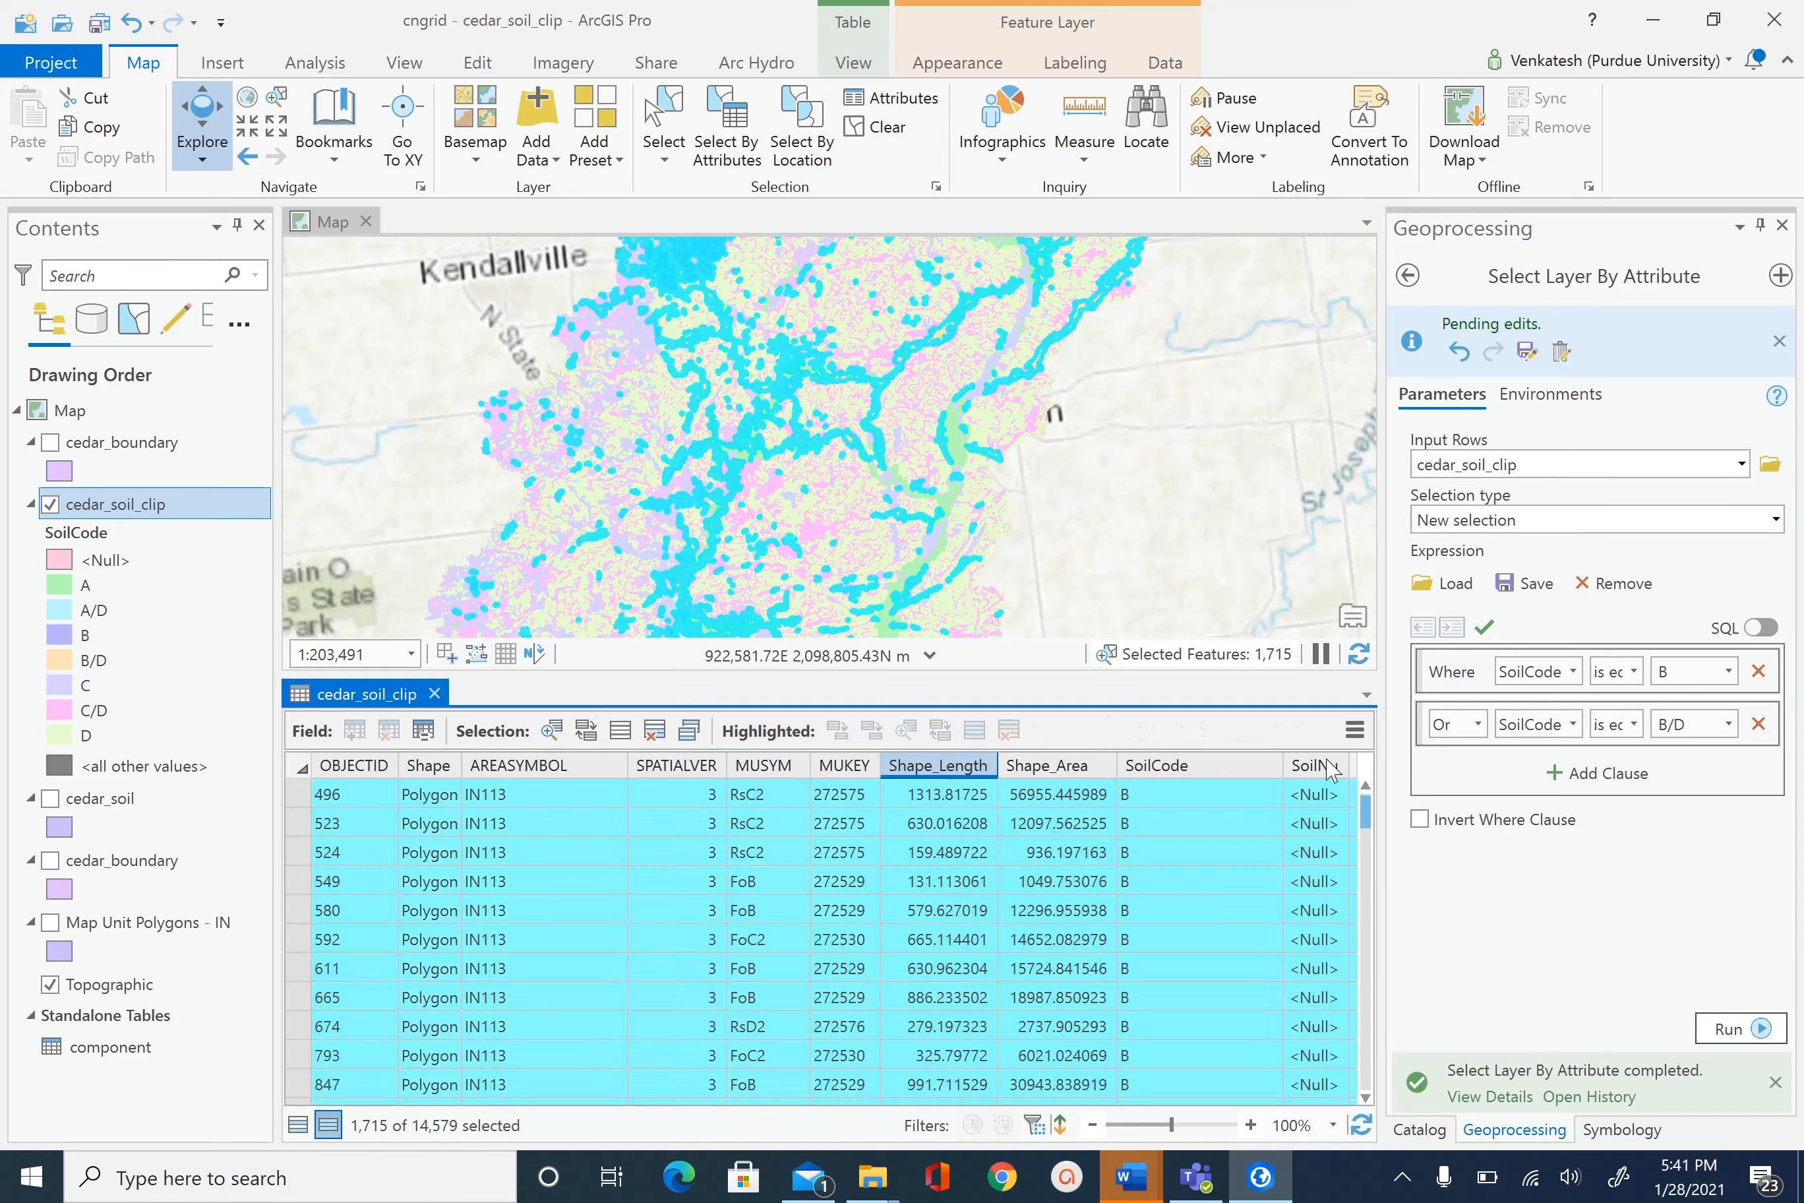
{"action": "left_click", "coordinate": [1330, 763]}
{"action": "right_click", "coordinate": [1329, 763]}
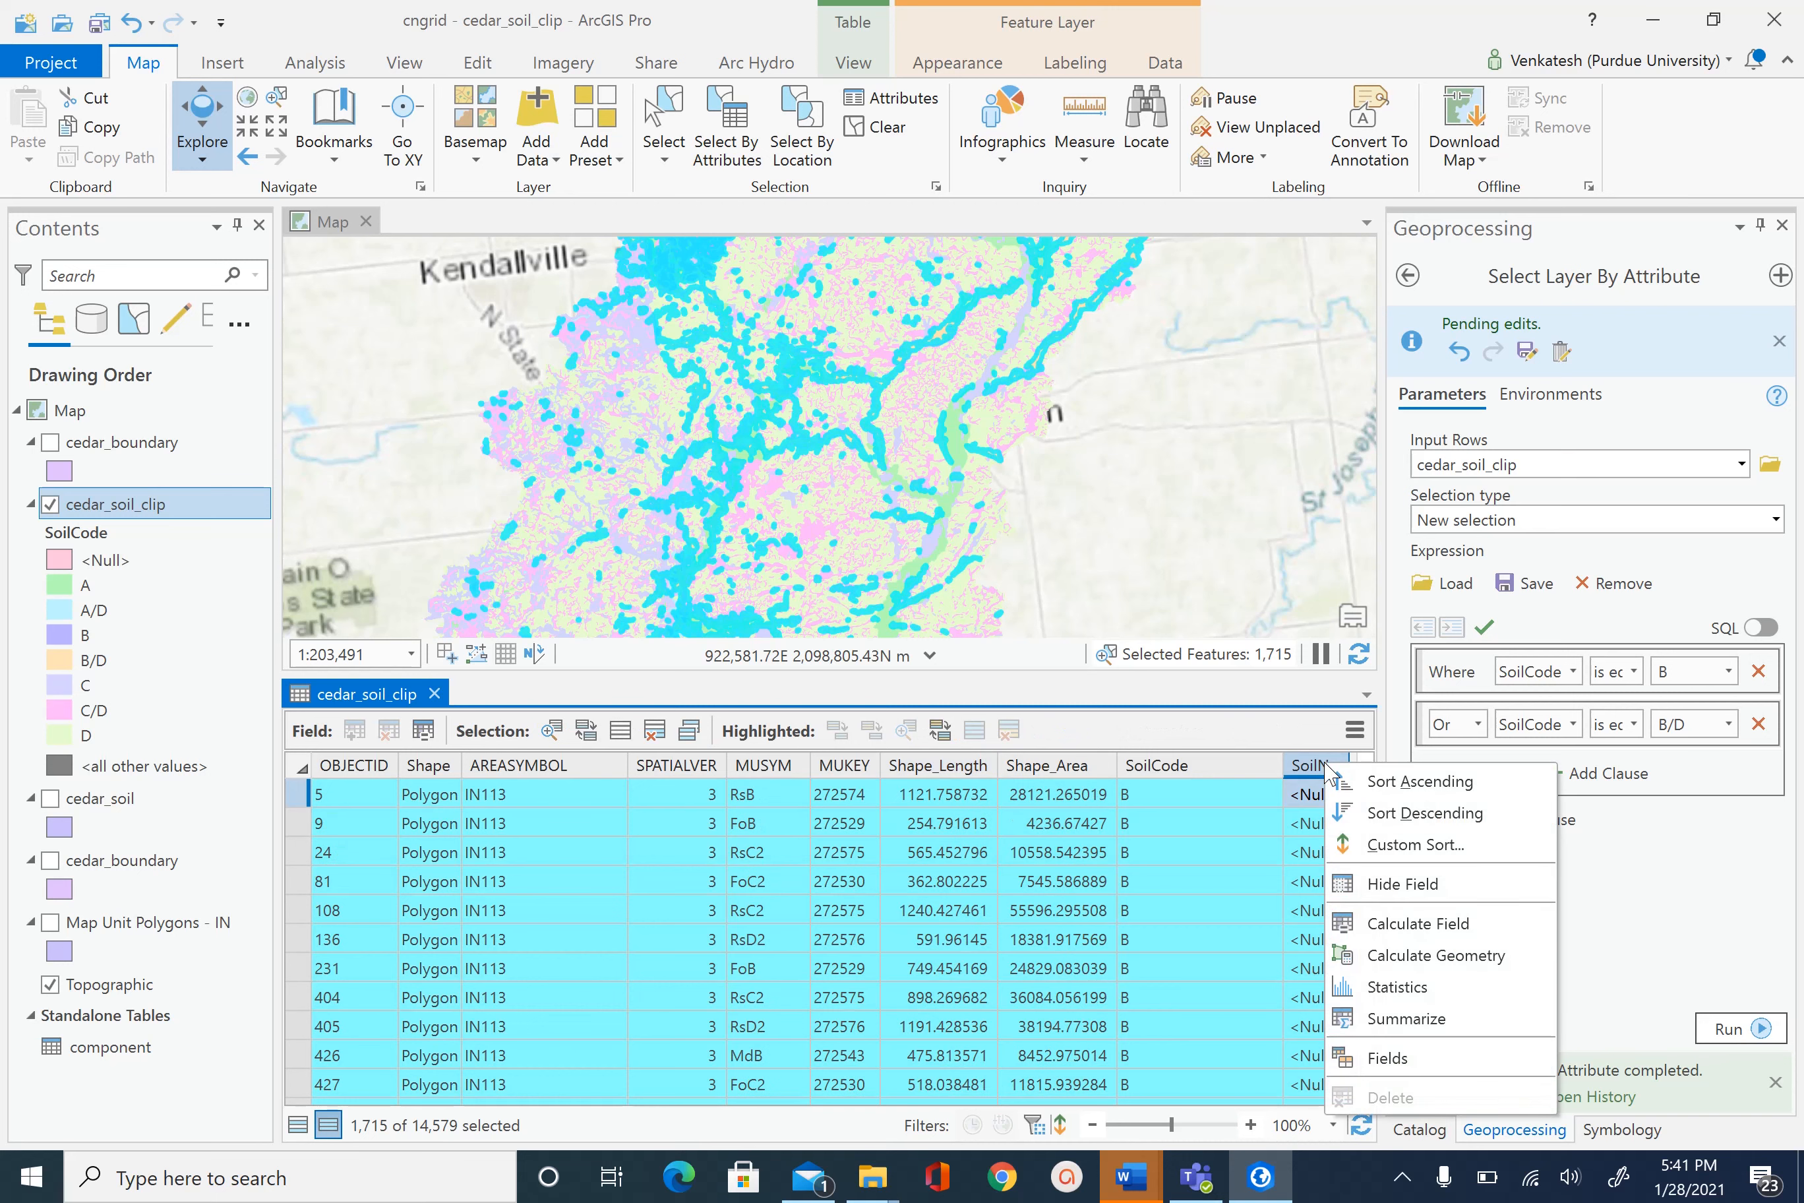
{"action": "left_click", "coordinate": [1424, 923]}
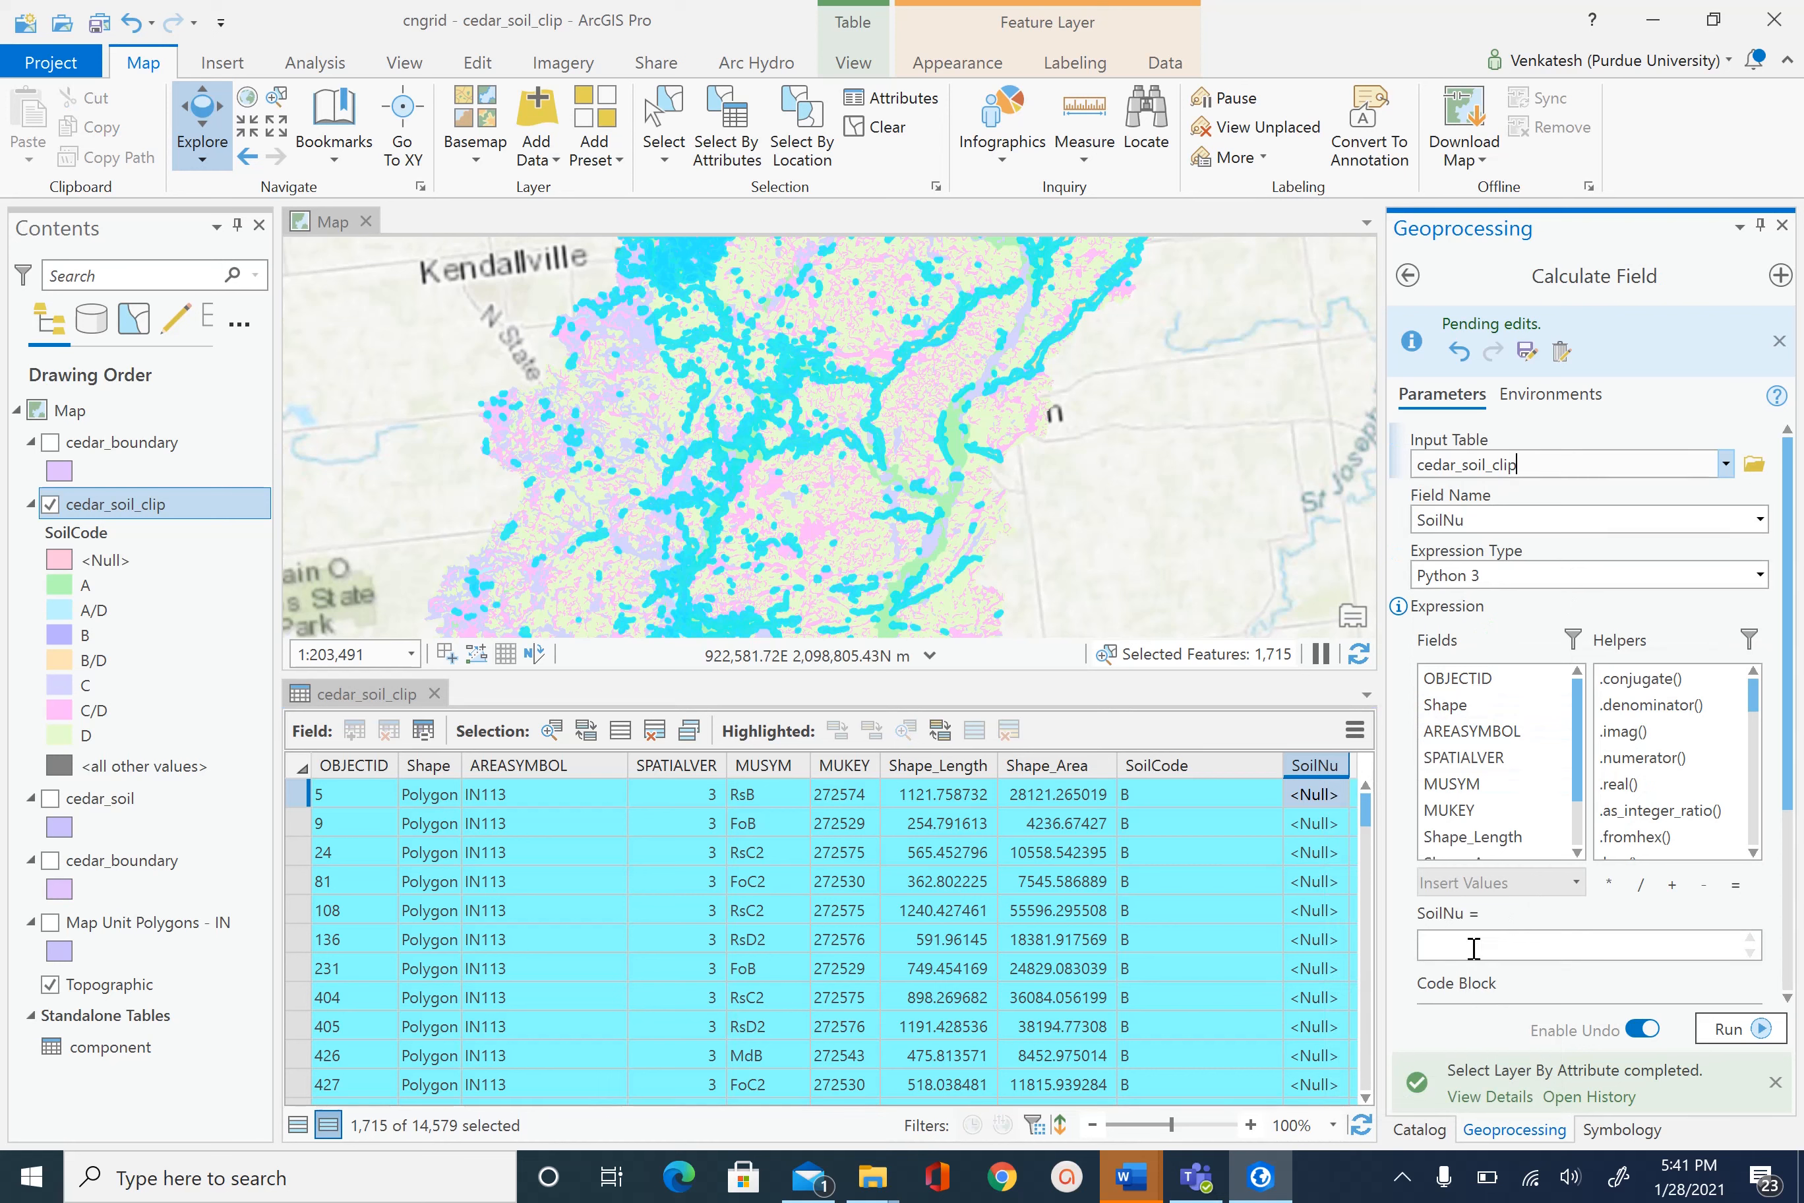
{"action": "left_click", "coordinate": [1472, 947]}
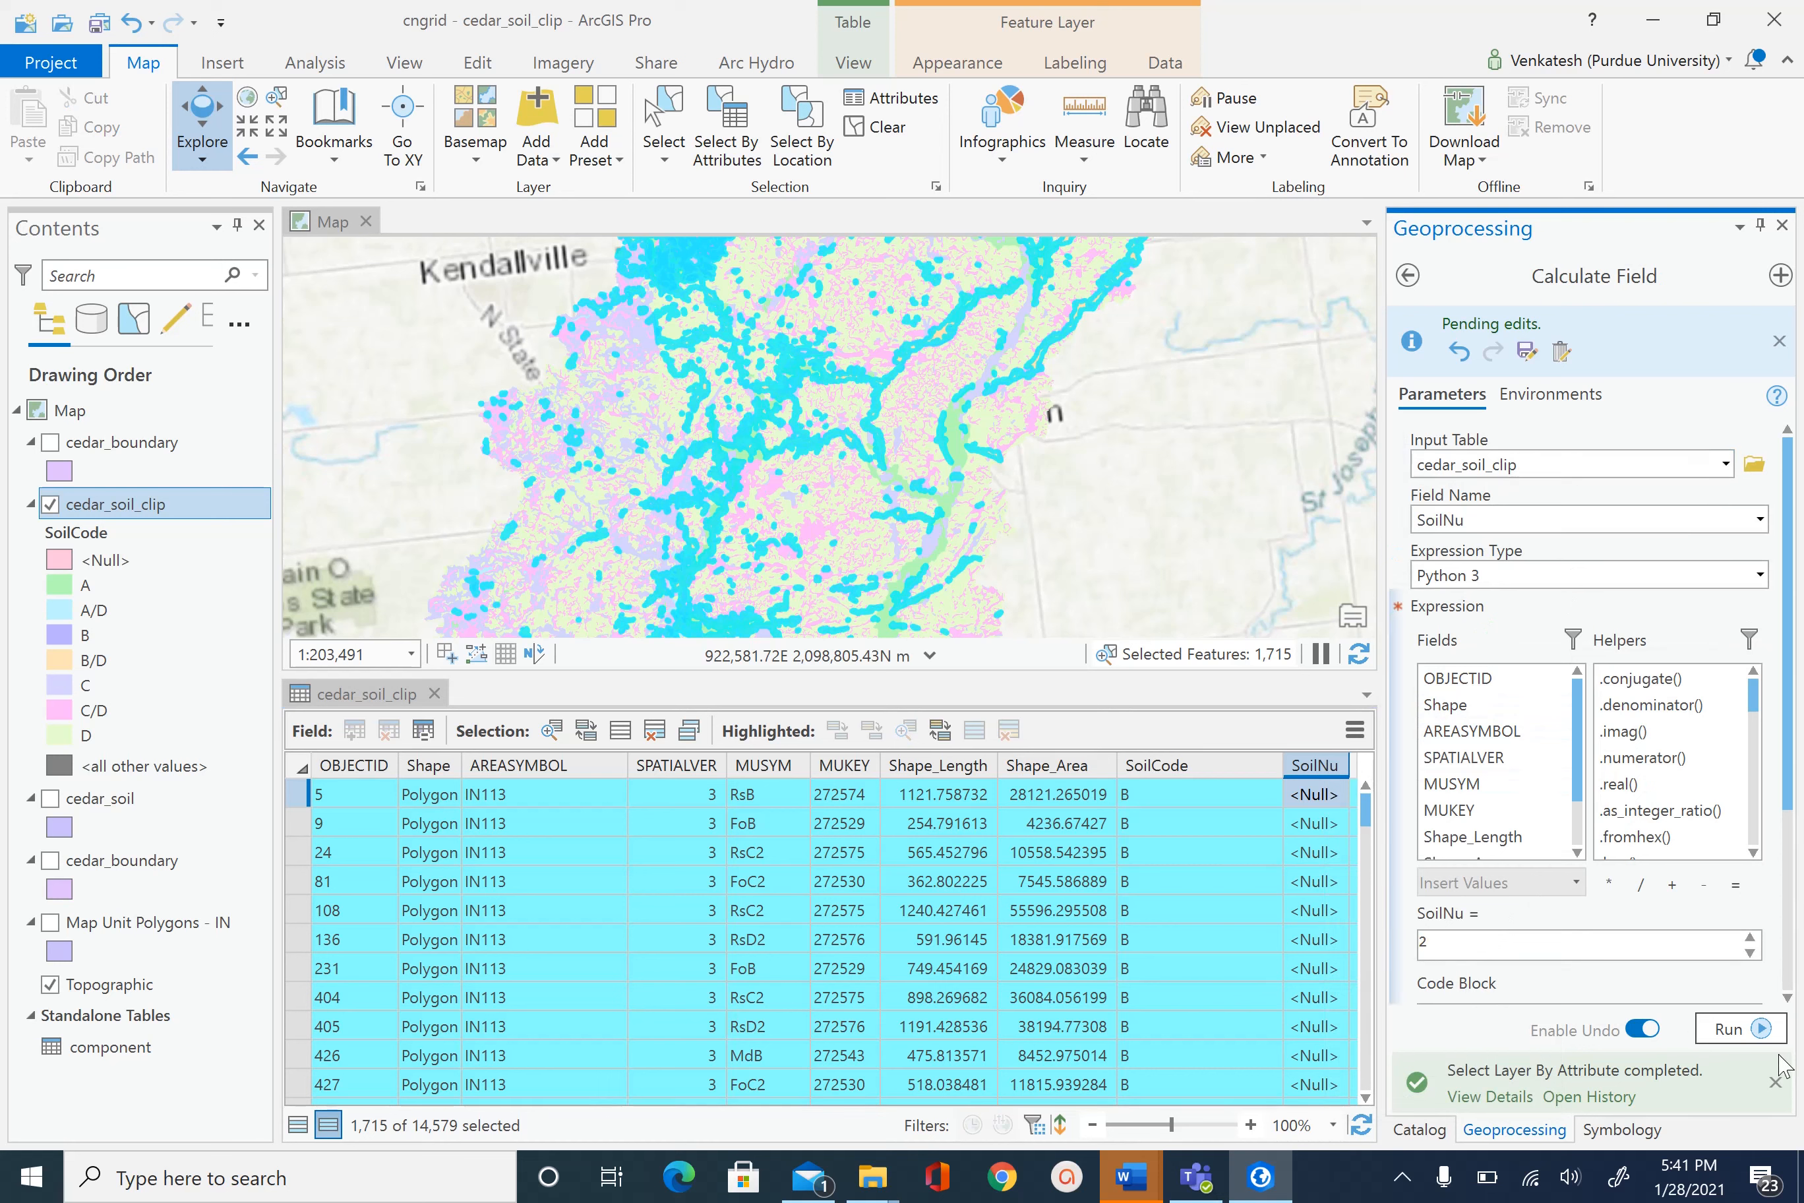
{"action": "left_click", "coordinate": [1730, 1029]}
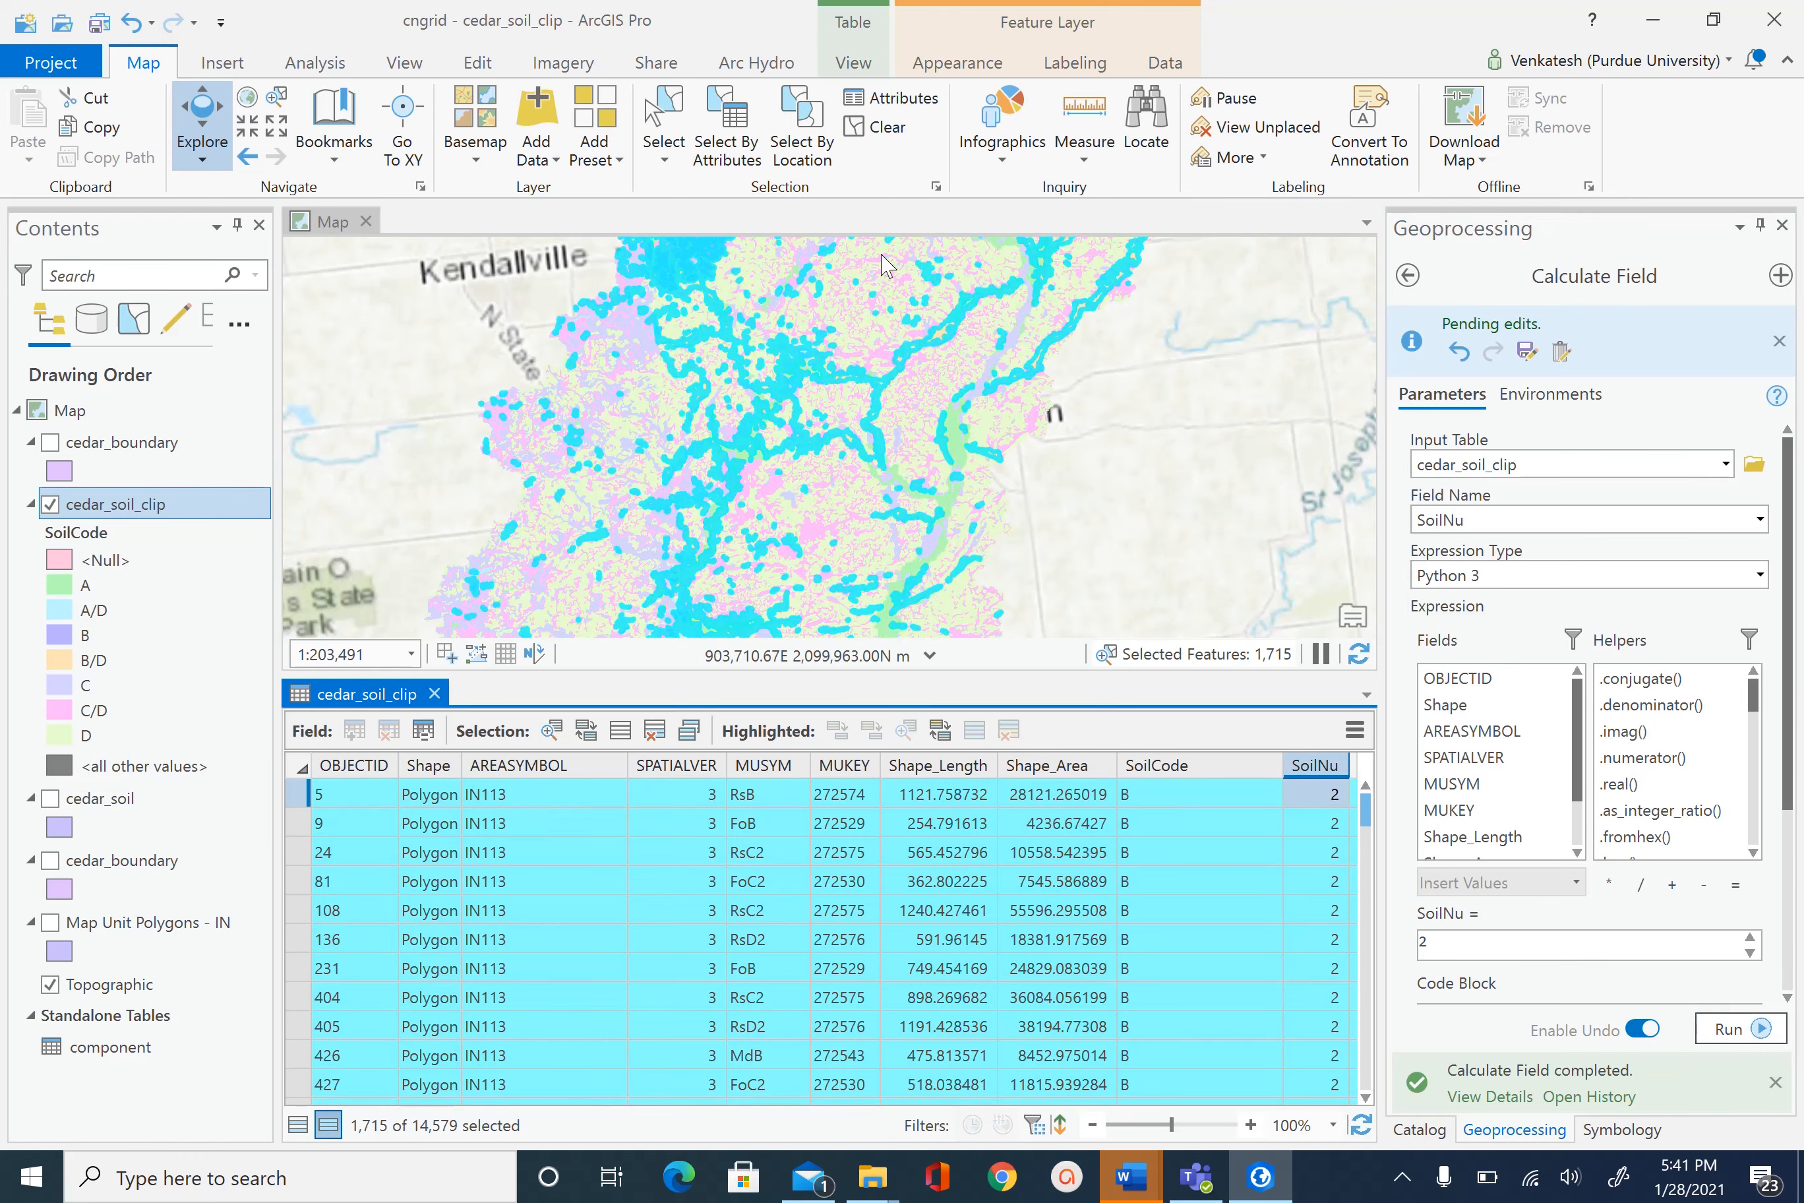
{"action": "left_click", "coordinate": [882, 128]}
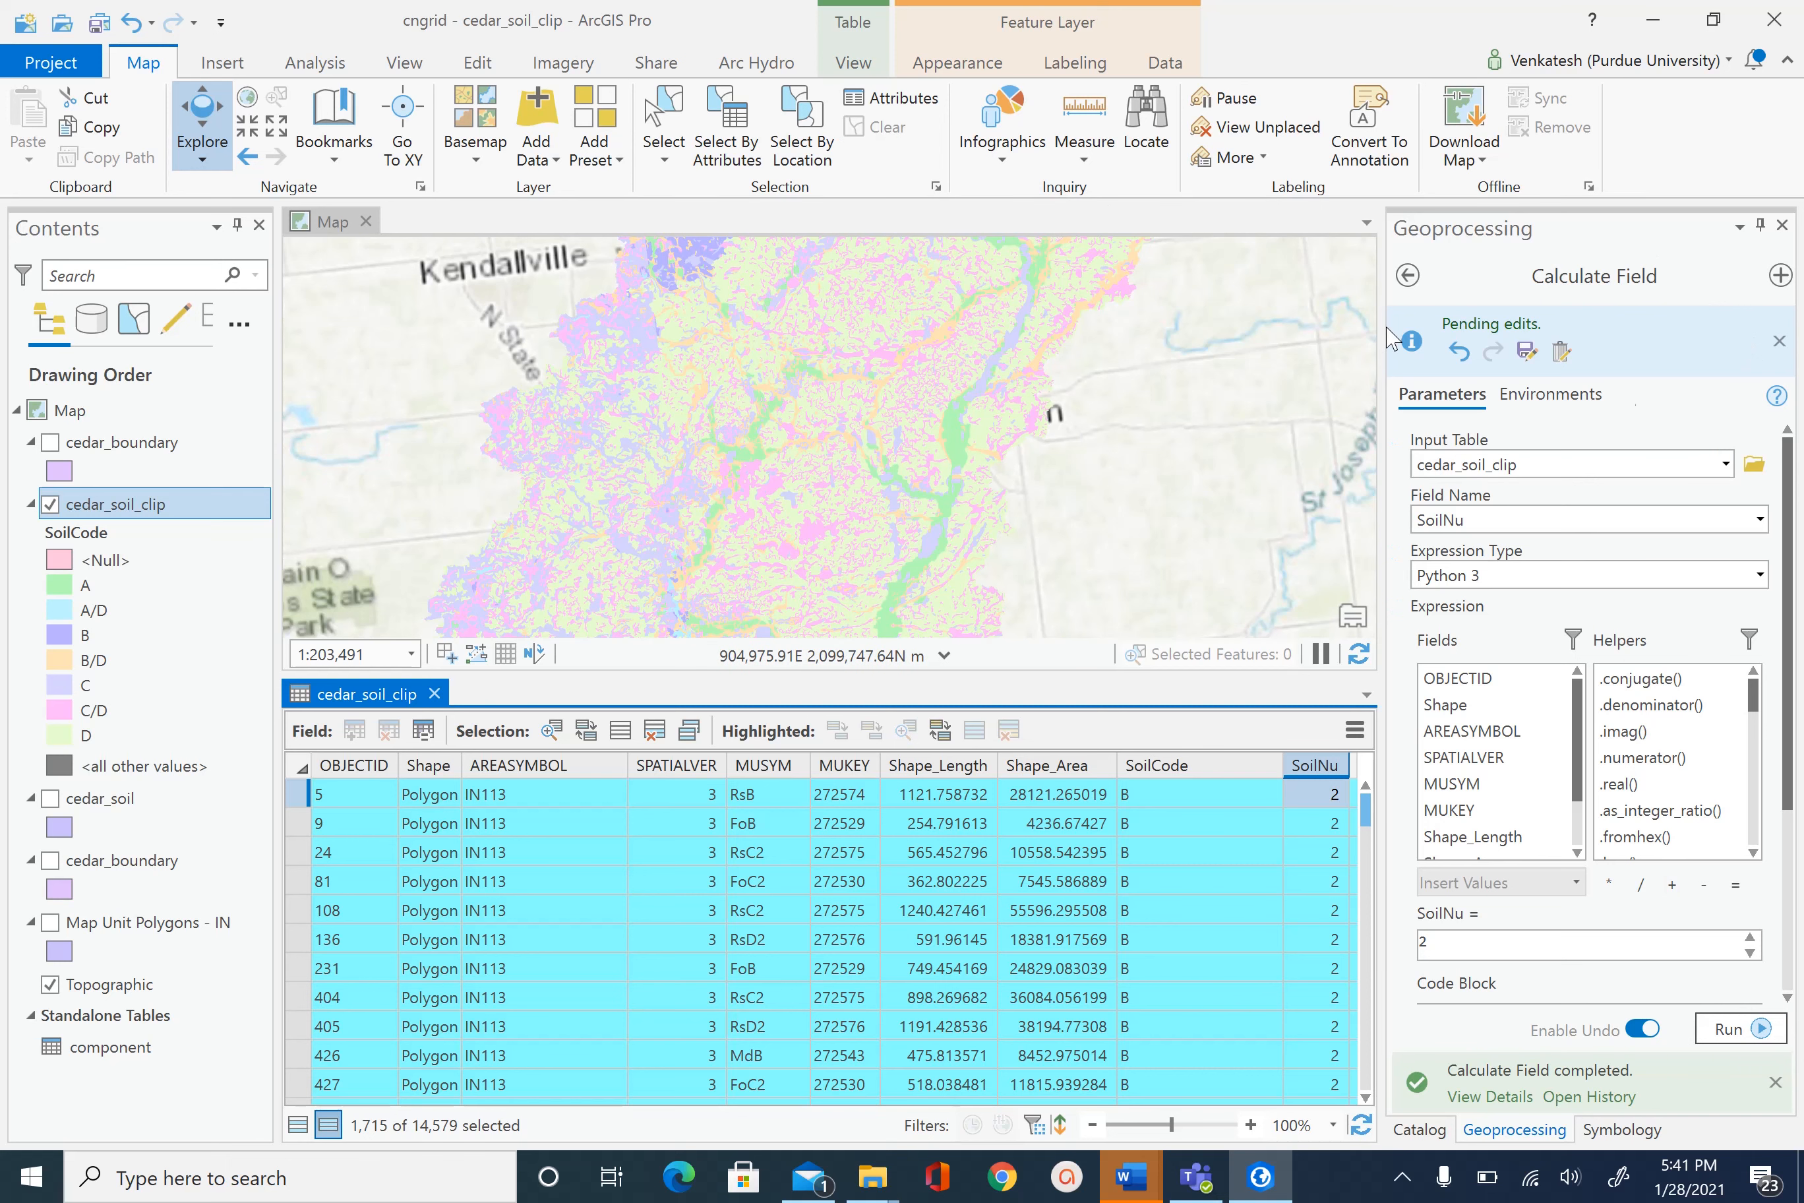
- Open Select By Attributes with a first clause SoilCode is equal to C
{"action": "left_click", "coordinate": [1407, 276]}
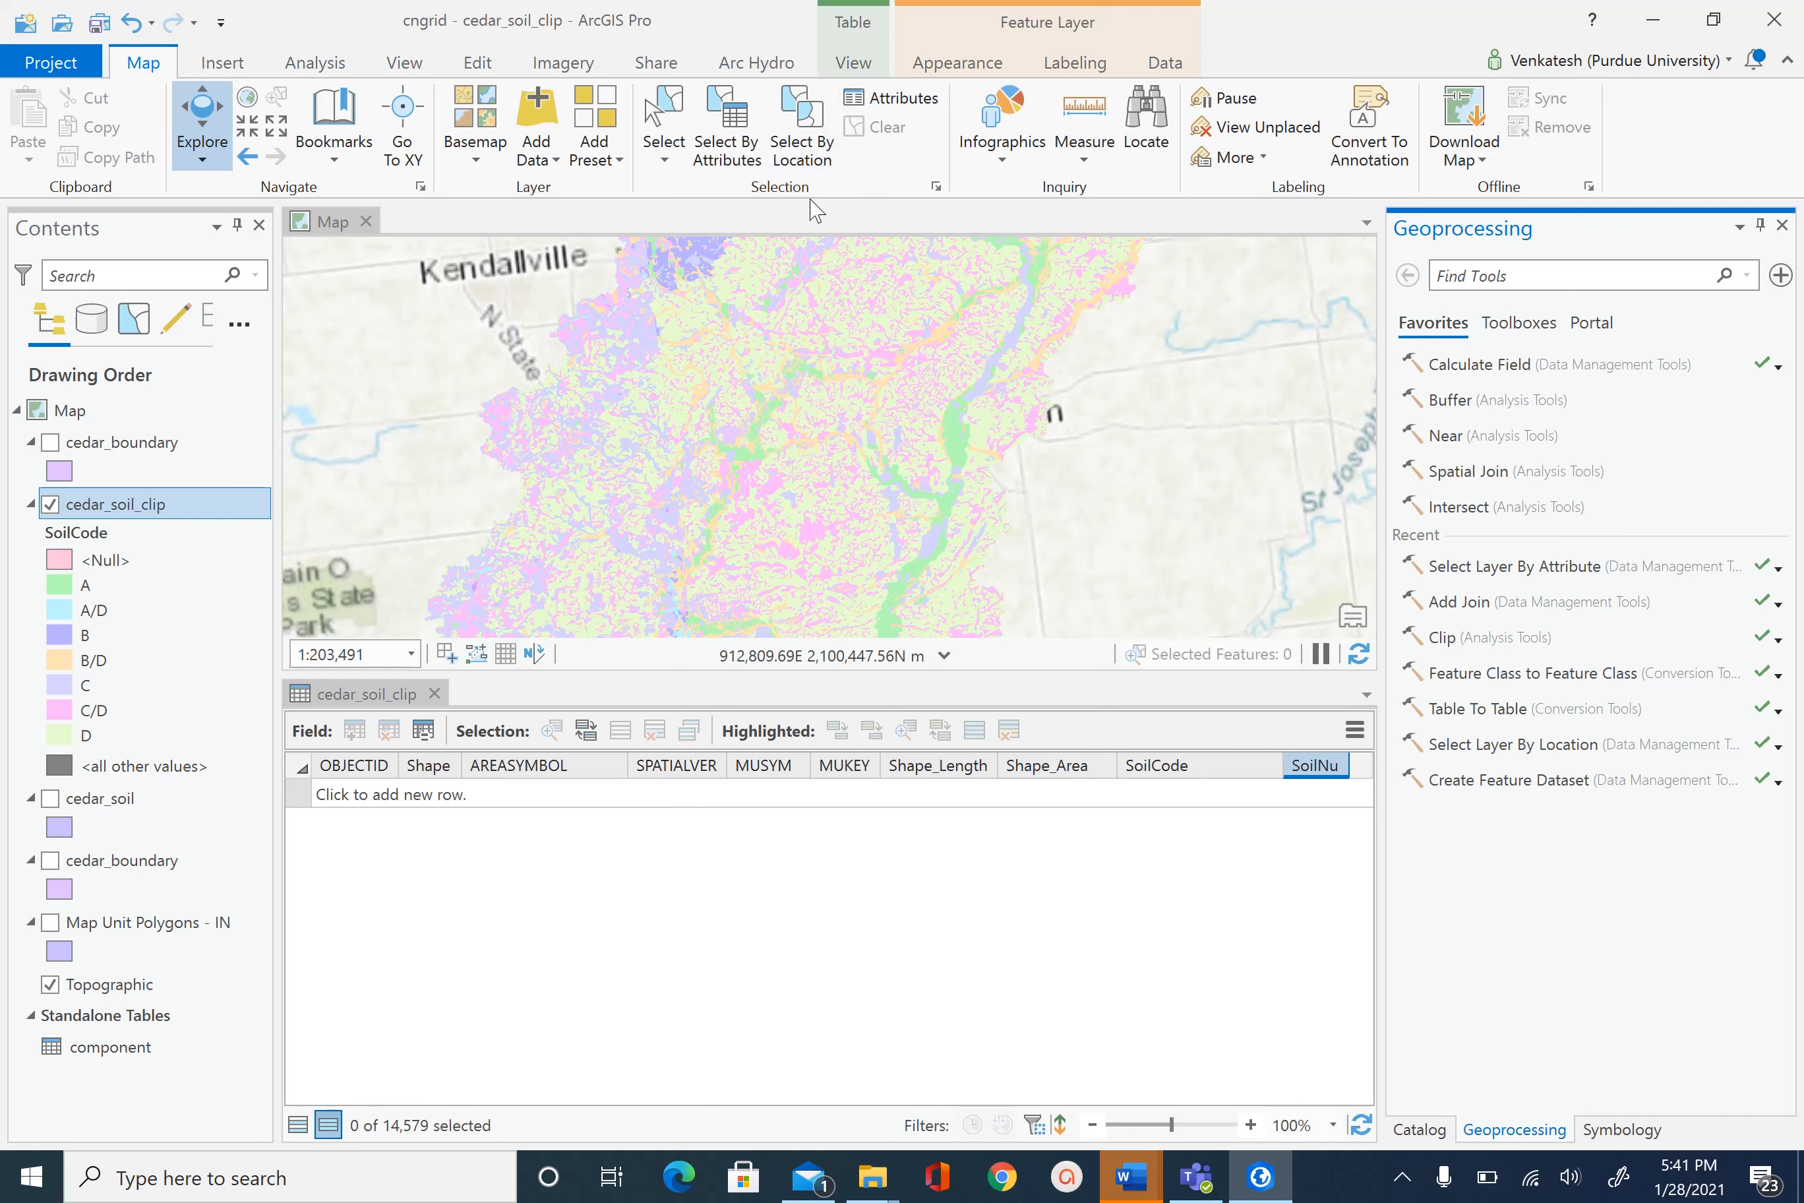
{"action": "left_click", "coordinate": [726, 132]}
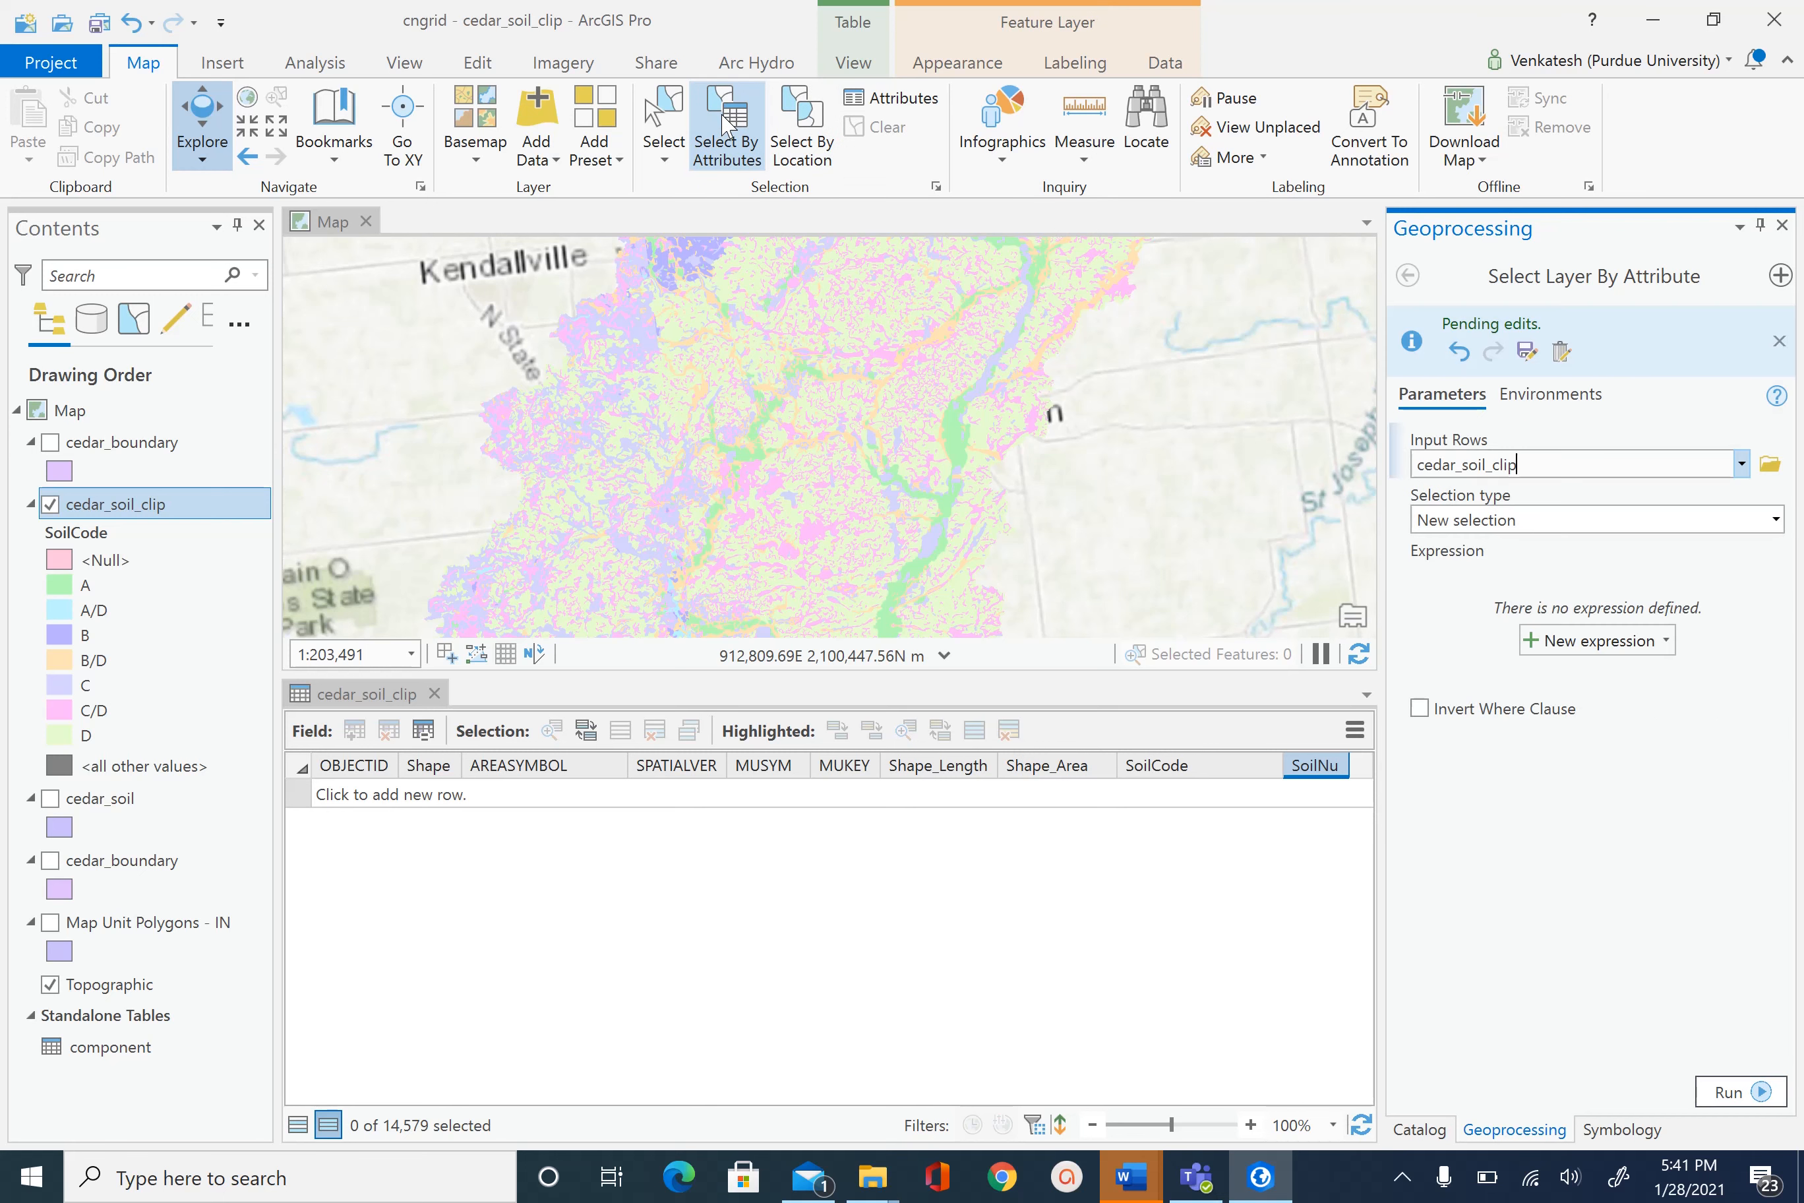
{"action": "left_click", "coordinate": [1597, 640]}
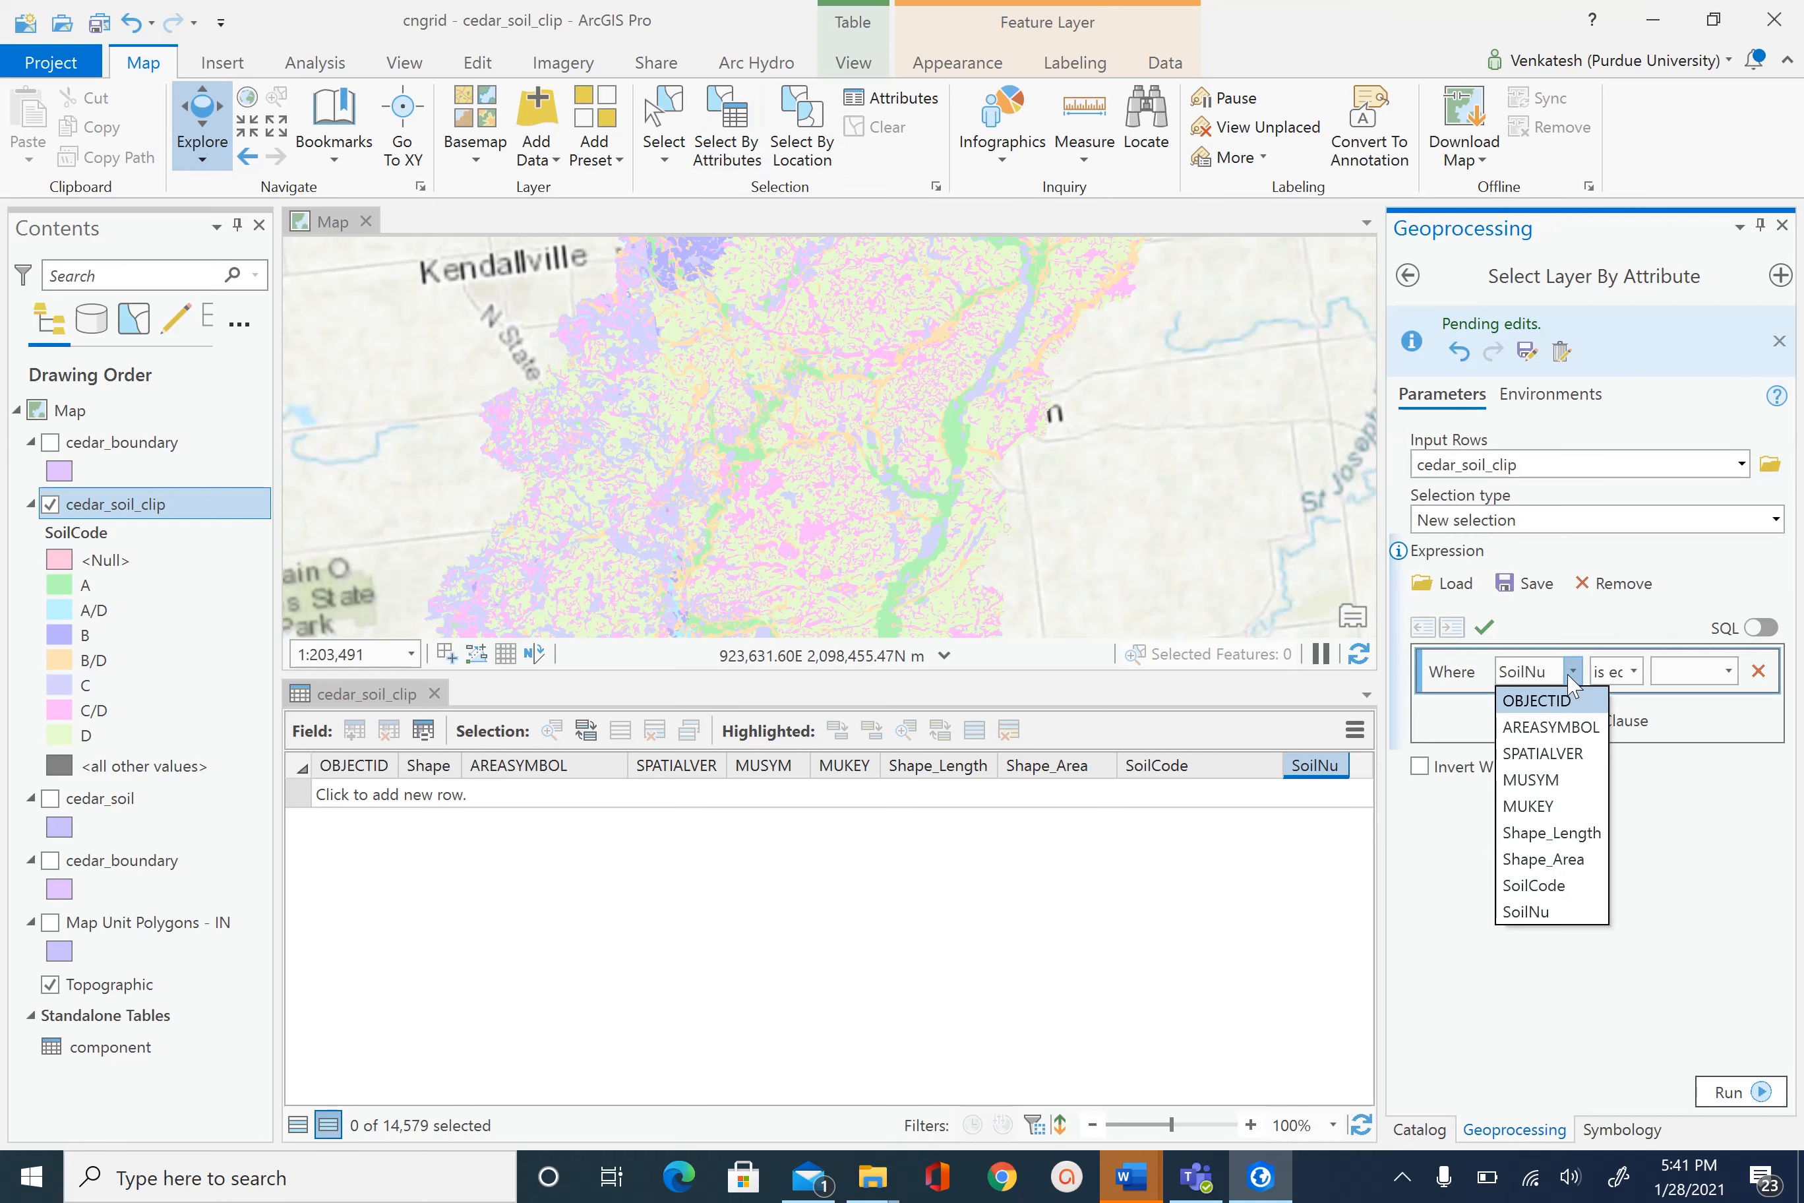
{"action": "left_click", "coordinate": [1562, 898]}
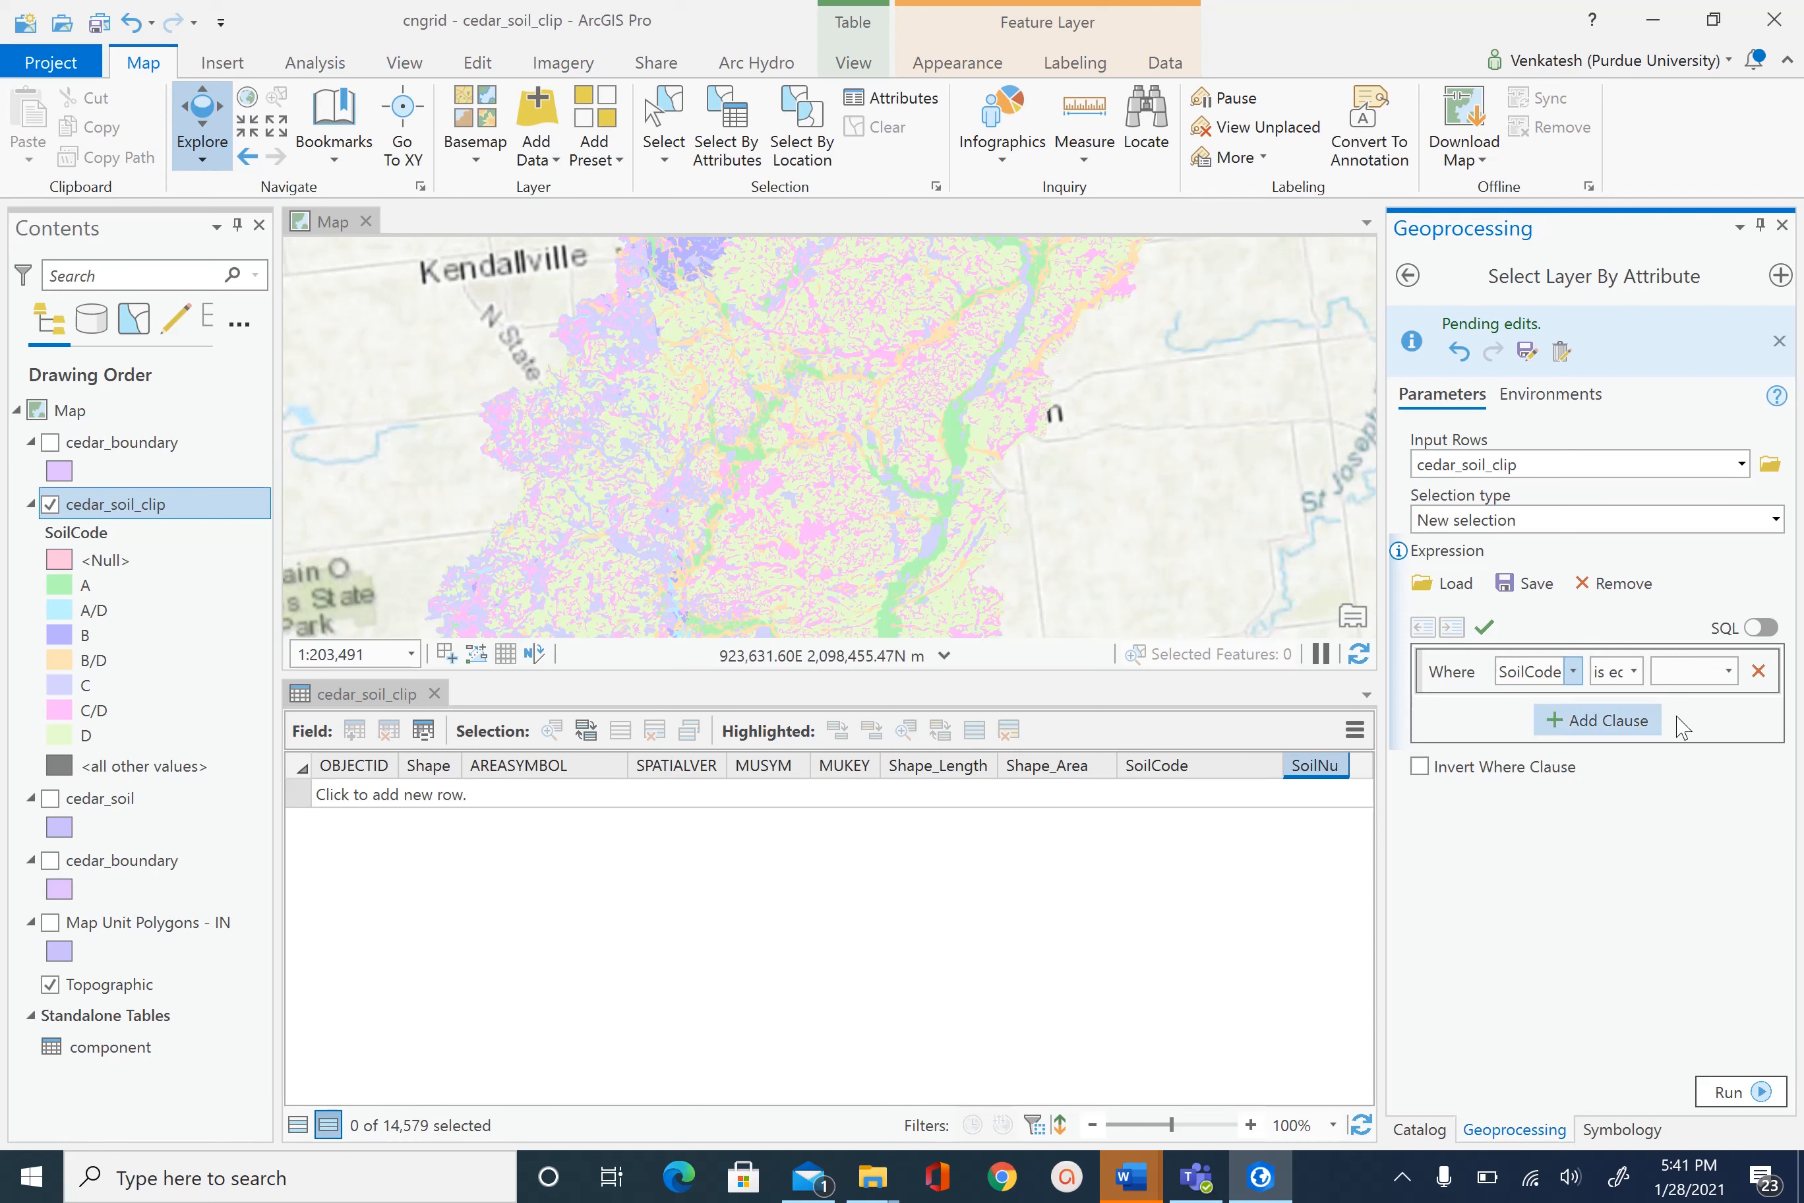
{"action": "left_click", "coordinate": [1729, 672]}
{"action": "left_click", "coordinate": [1681, 811]}
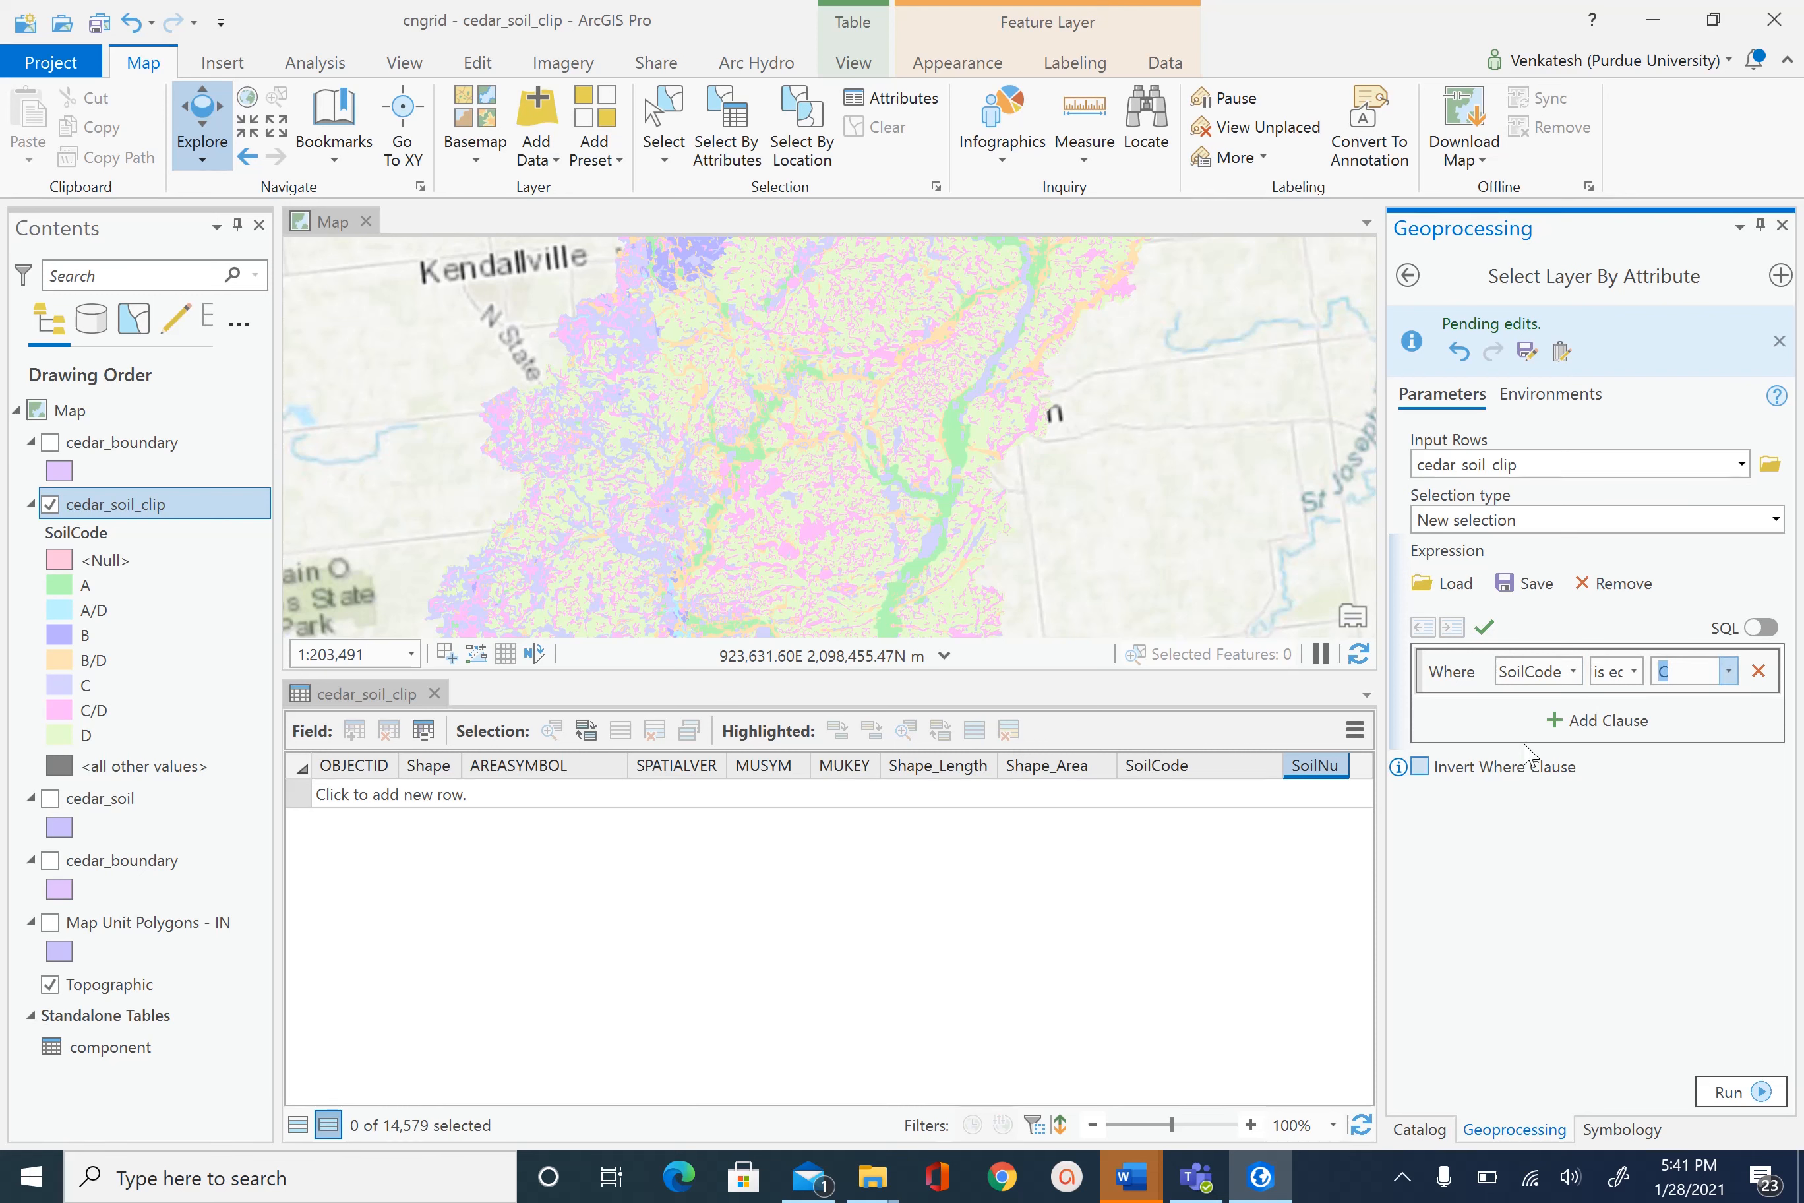
- Add an Or clause SoilCode is equal to C/D and run, selecting 7,262 polygons
{"action": "left_click", "coordinate": [1576, 720]}
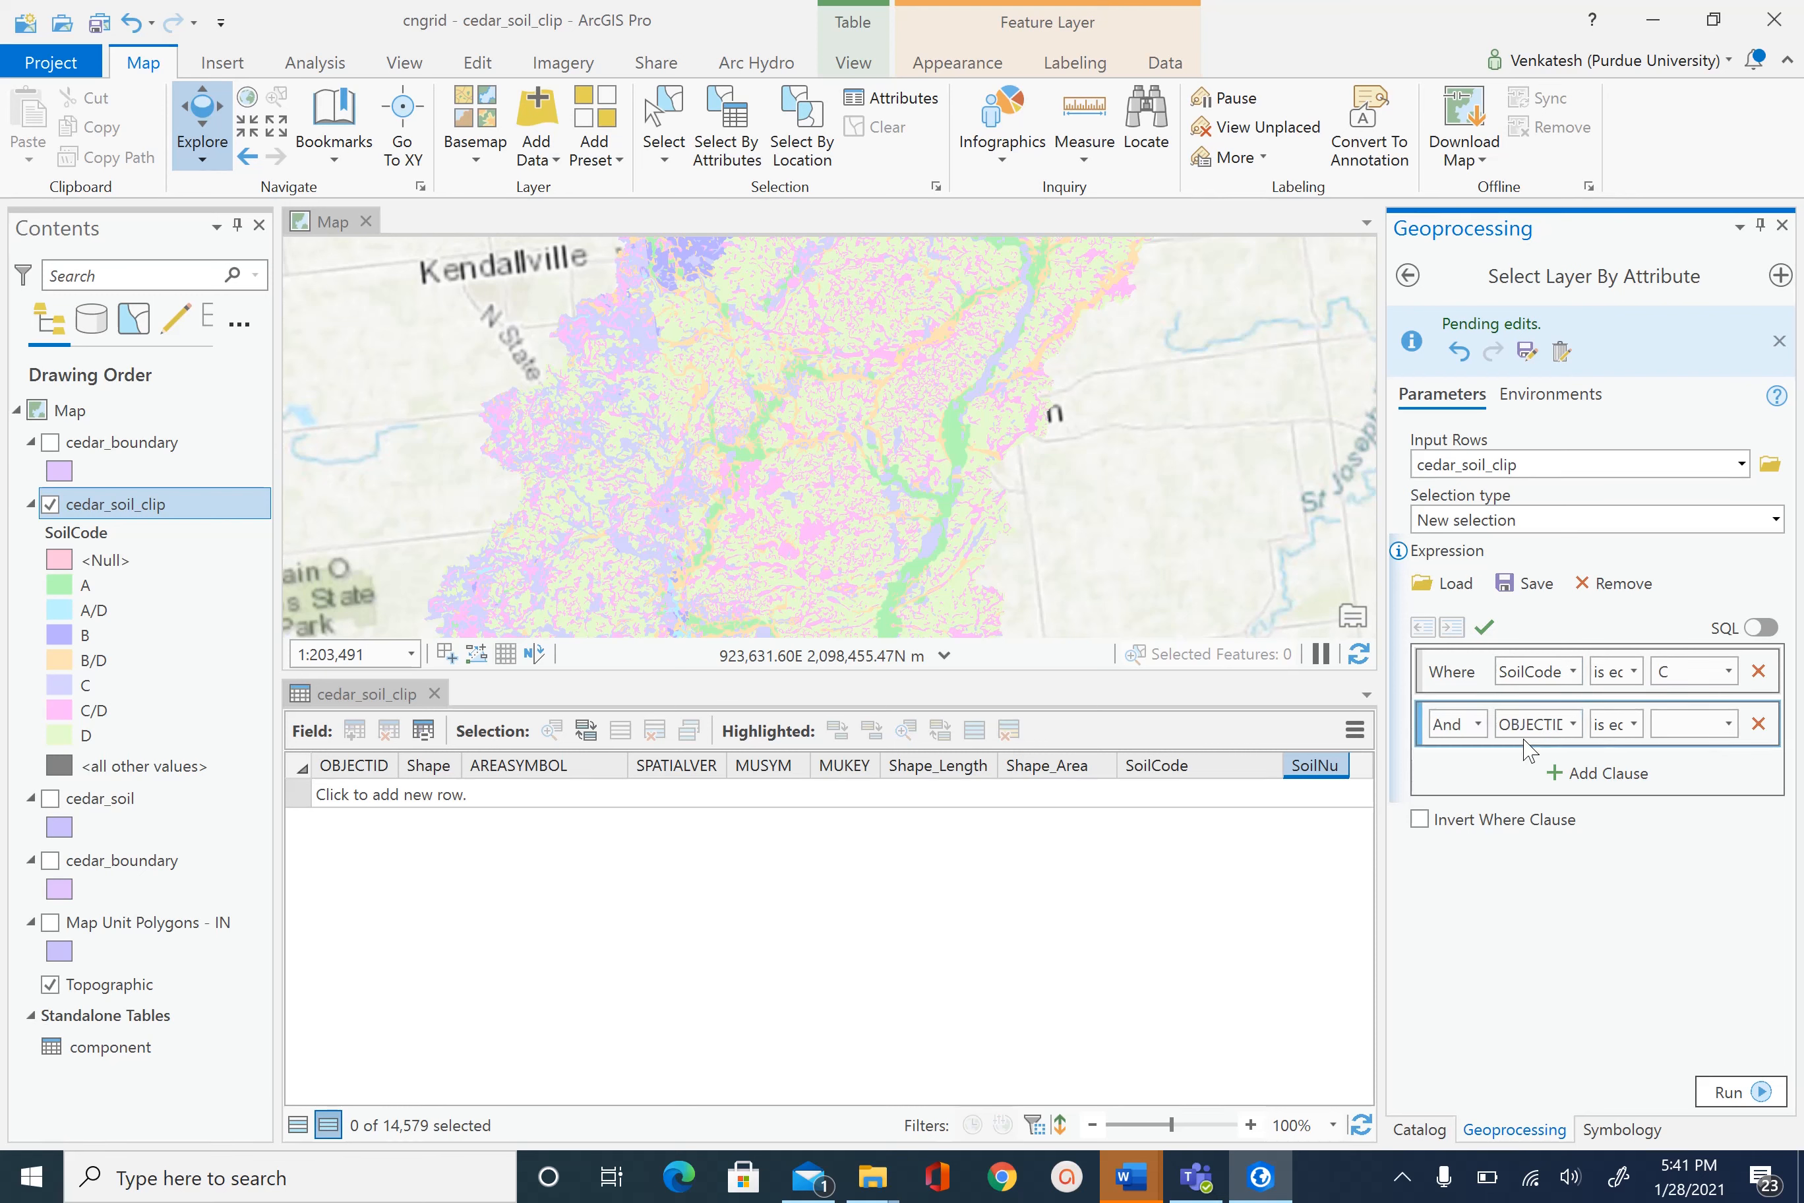
{"action": "left_click", "coordinate": [1478, 723]}
{"action": "left_click", "coordinate": [1467, 780]}
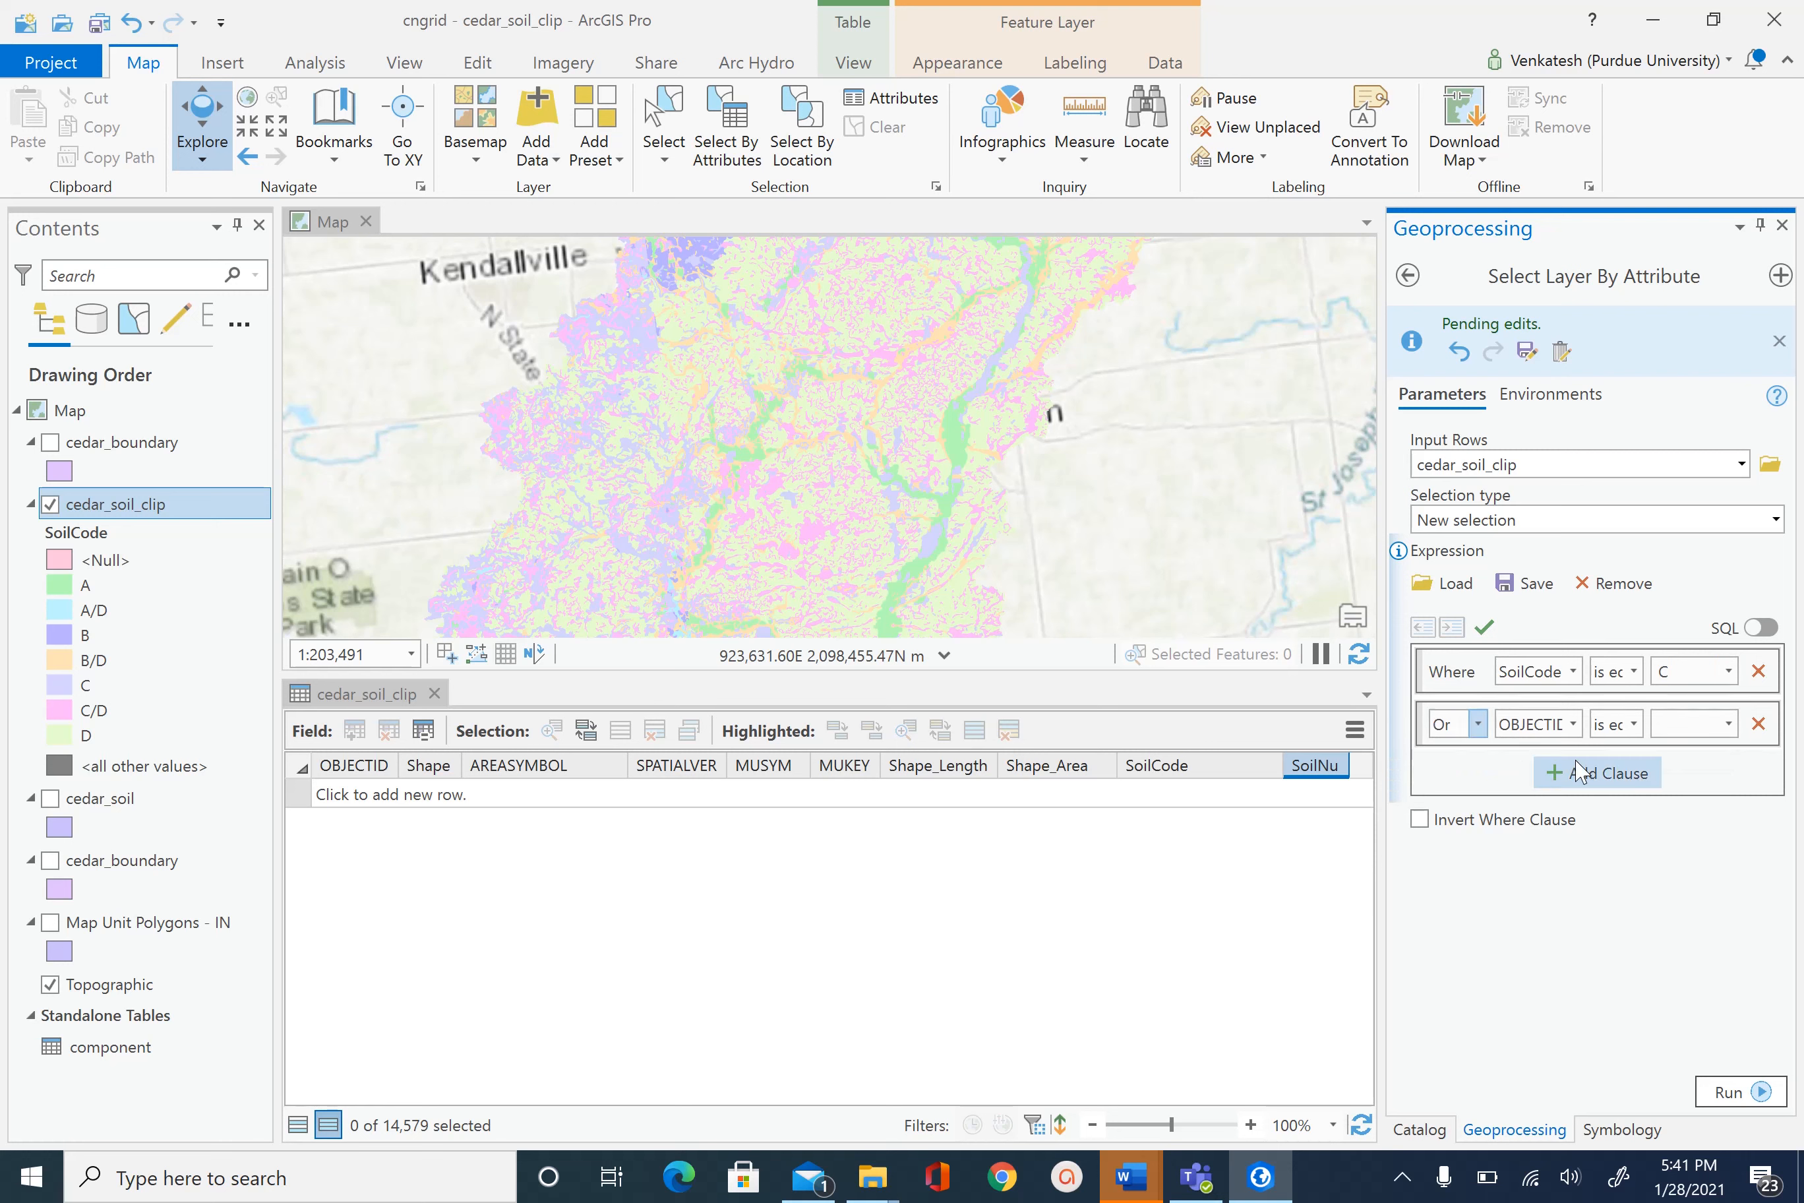
{"action": "left_click", "coordinate": [1572, 723]}
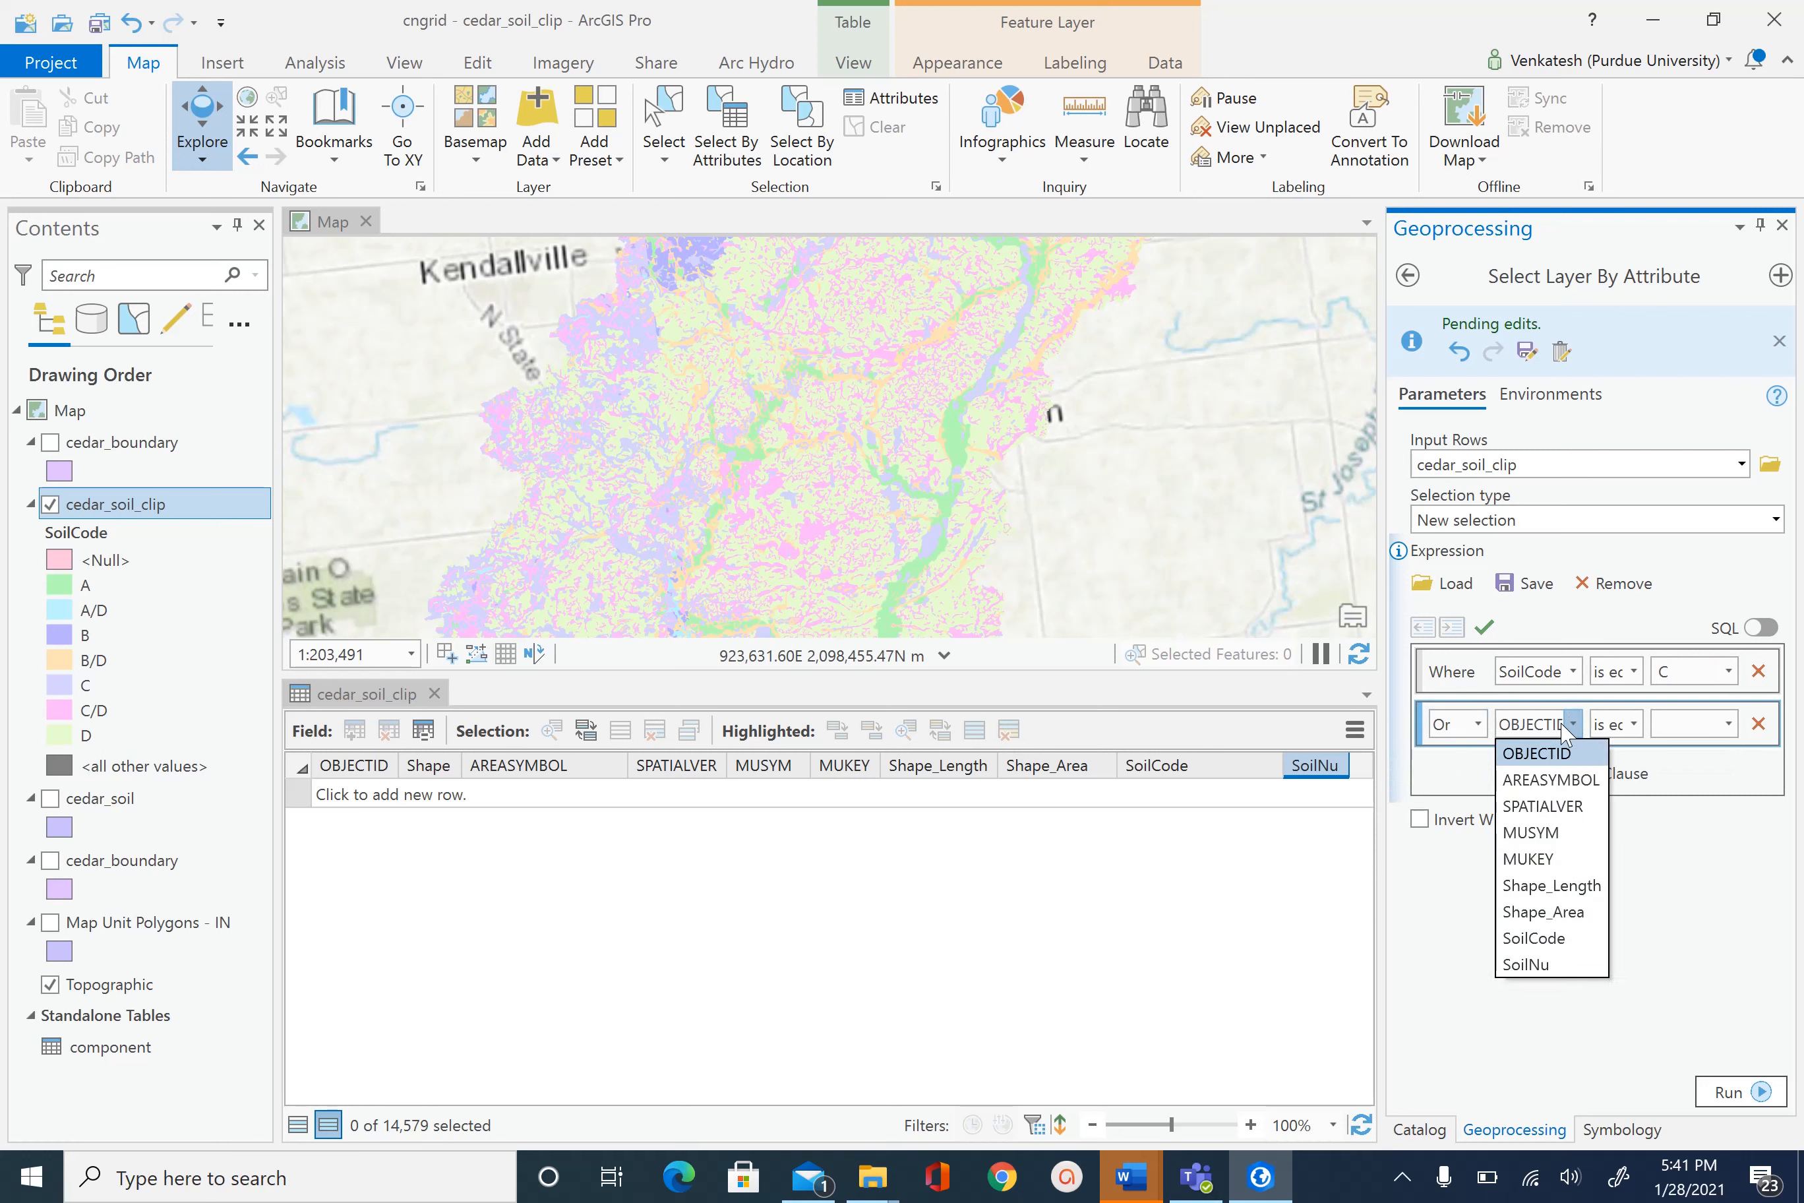
{"action": "left_click", "coordinate": [1555, 940]}
{"action": "left_click", "coordinate": [1729, 723]}
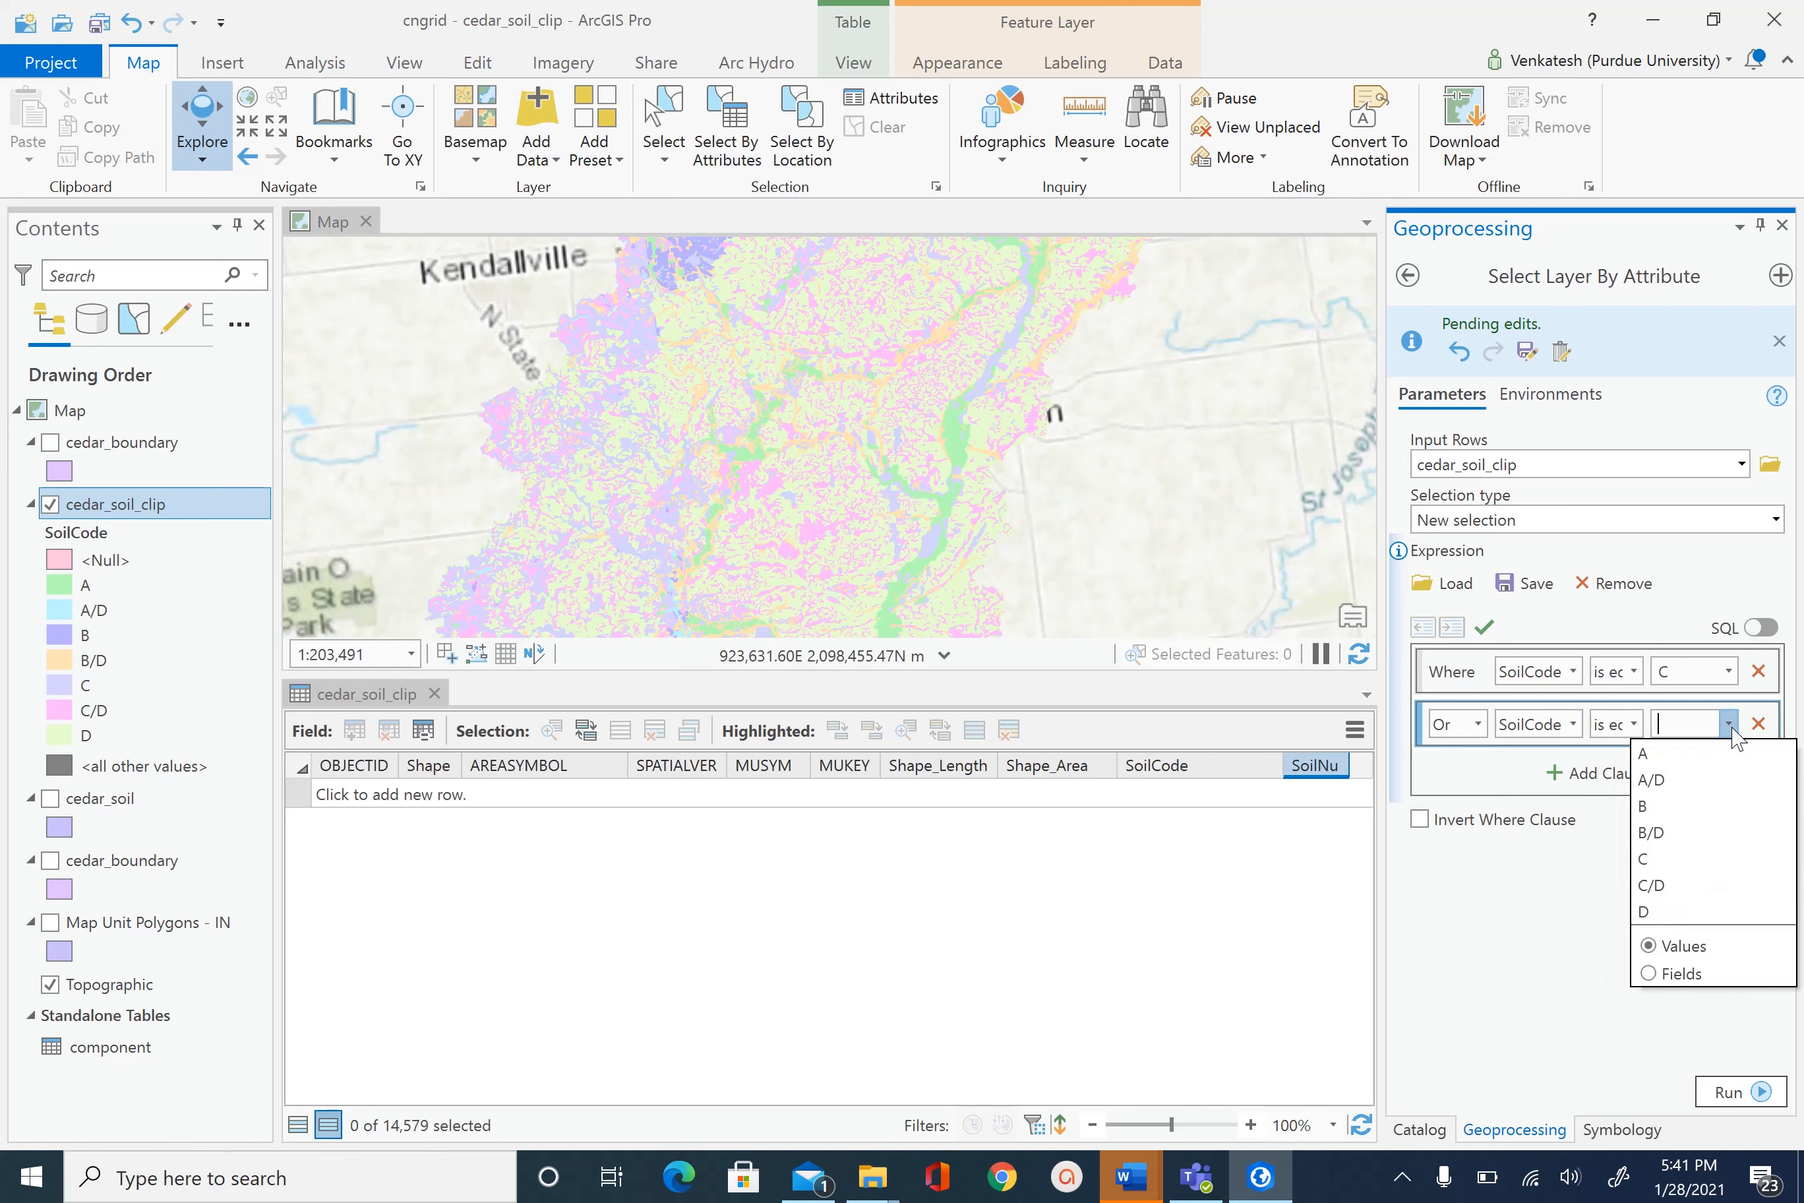
{"action": "left_click", "coordinate": [1676, 885]}
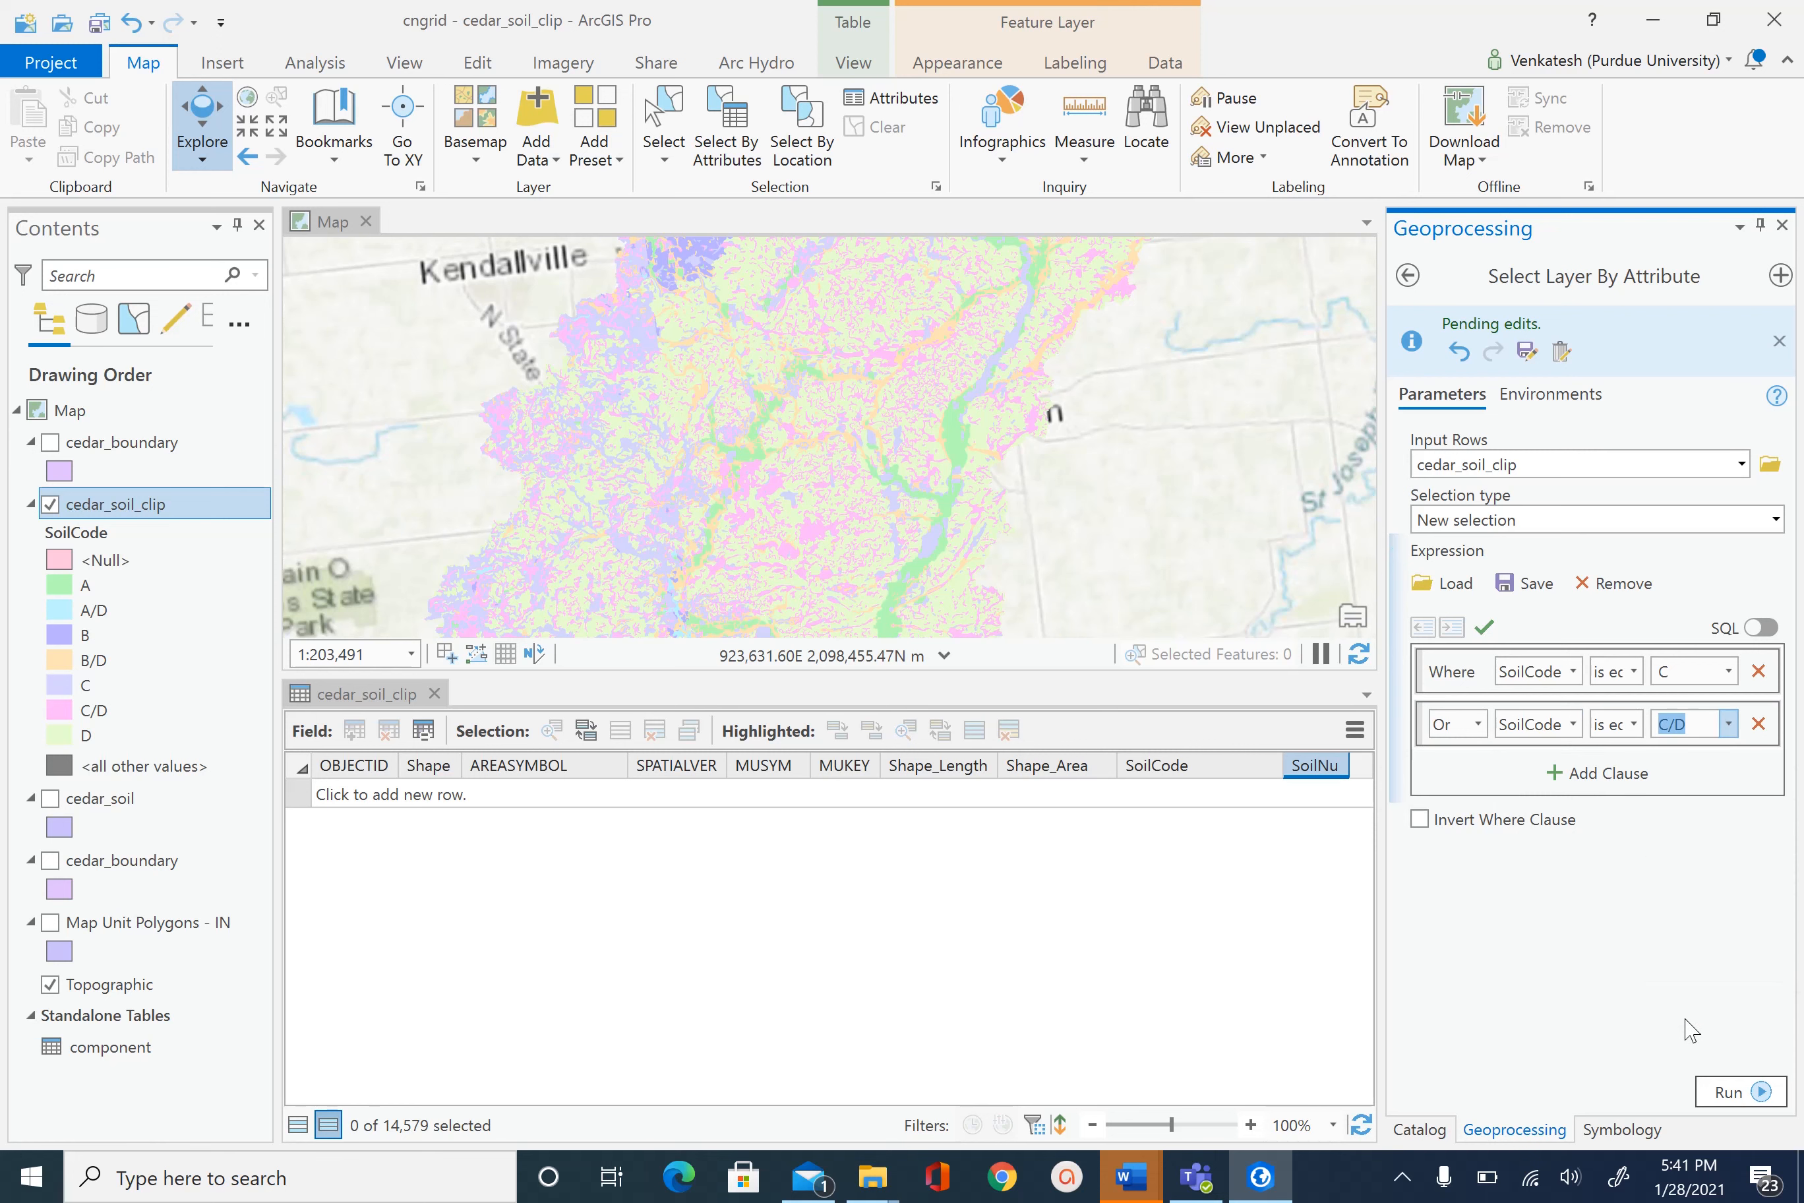
{"action": "left_click", "coordinate": [1721, 1094]}
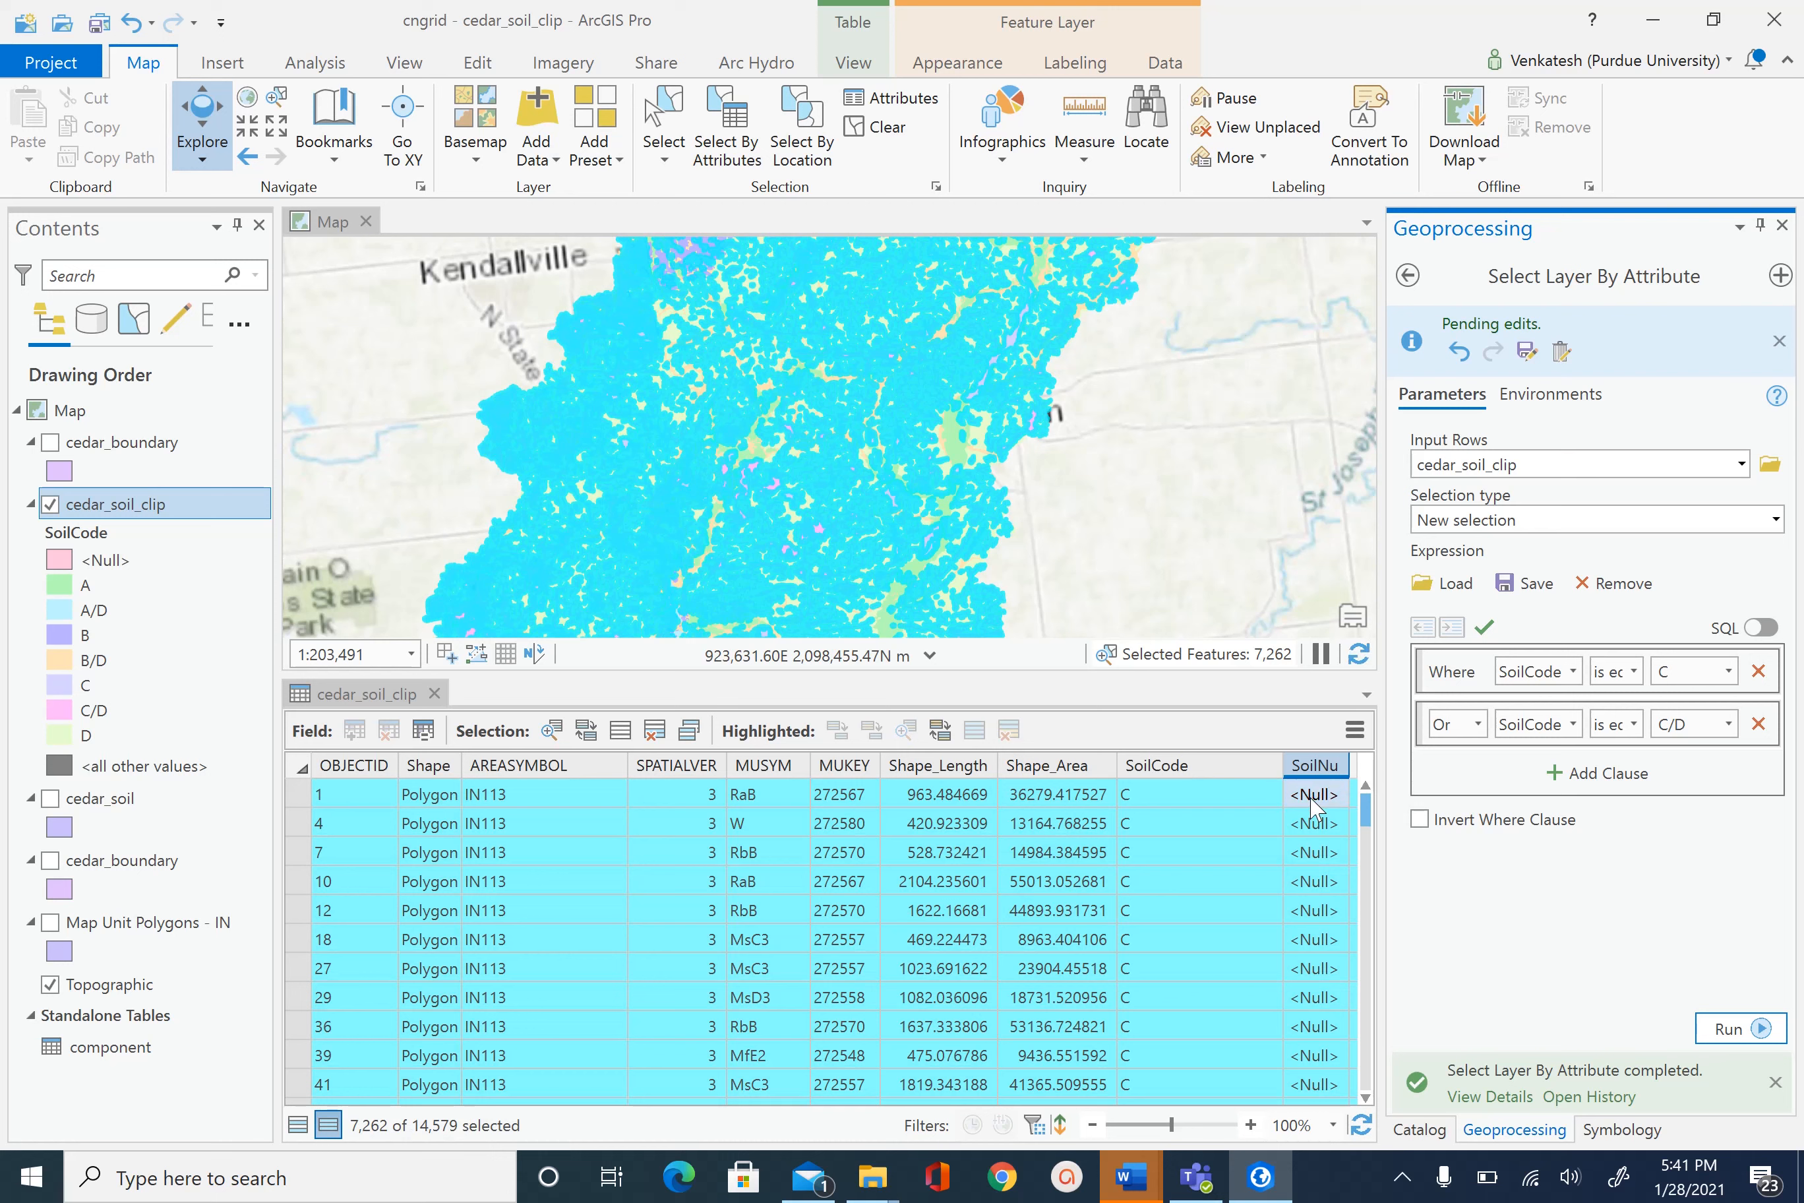
- Calculate SoilNu = 3 for the 7,262 selected C and C/D polygons
{"action": "right_click", "coordinate": [1318, 766]}
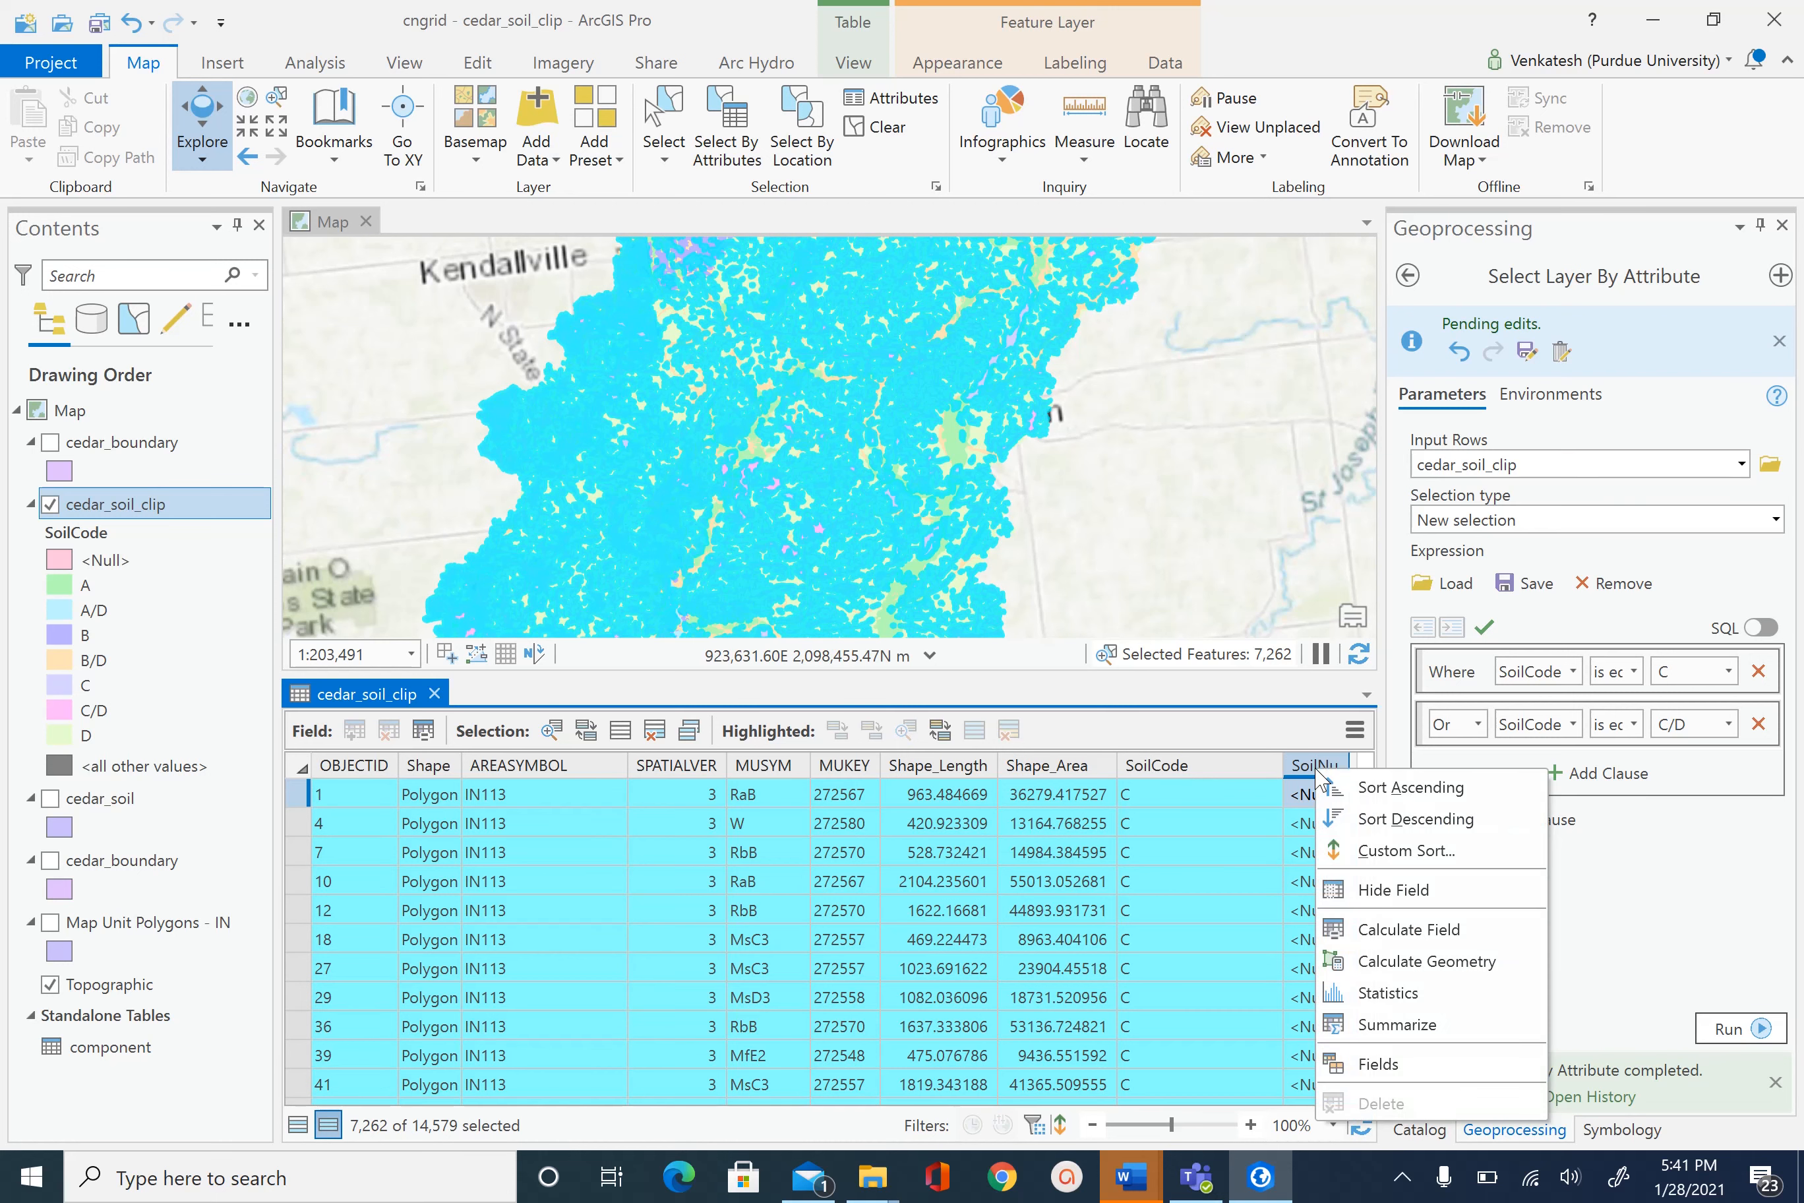
{"action": "left_click", "coordinate": [1437, 931]}
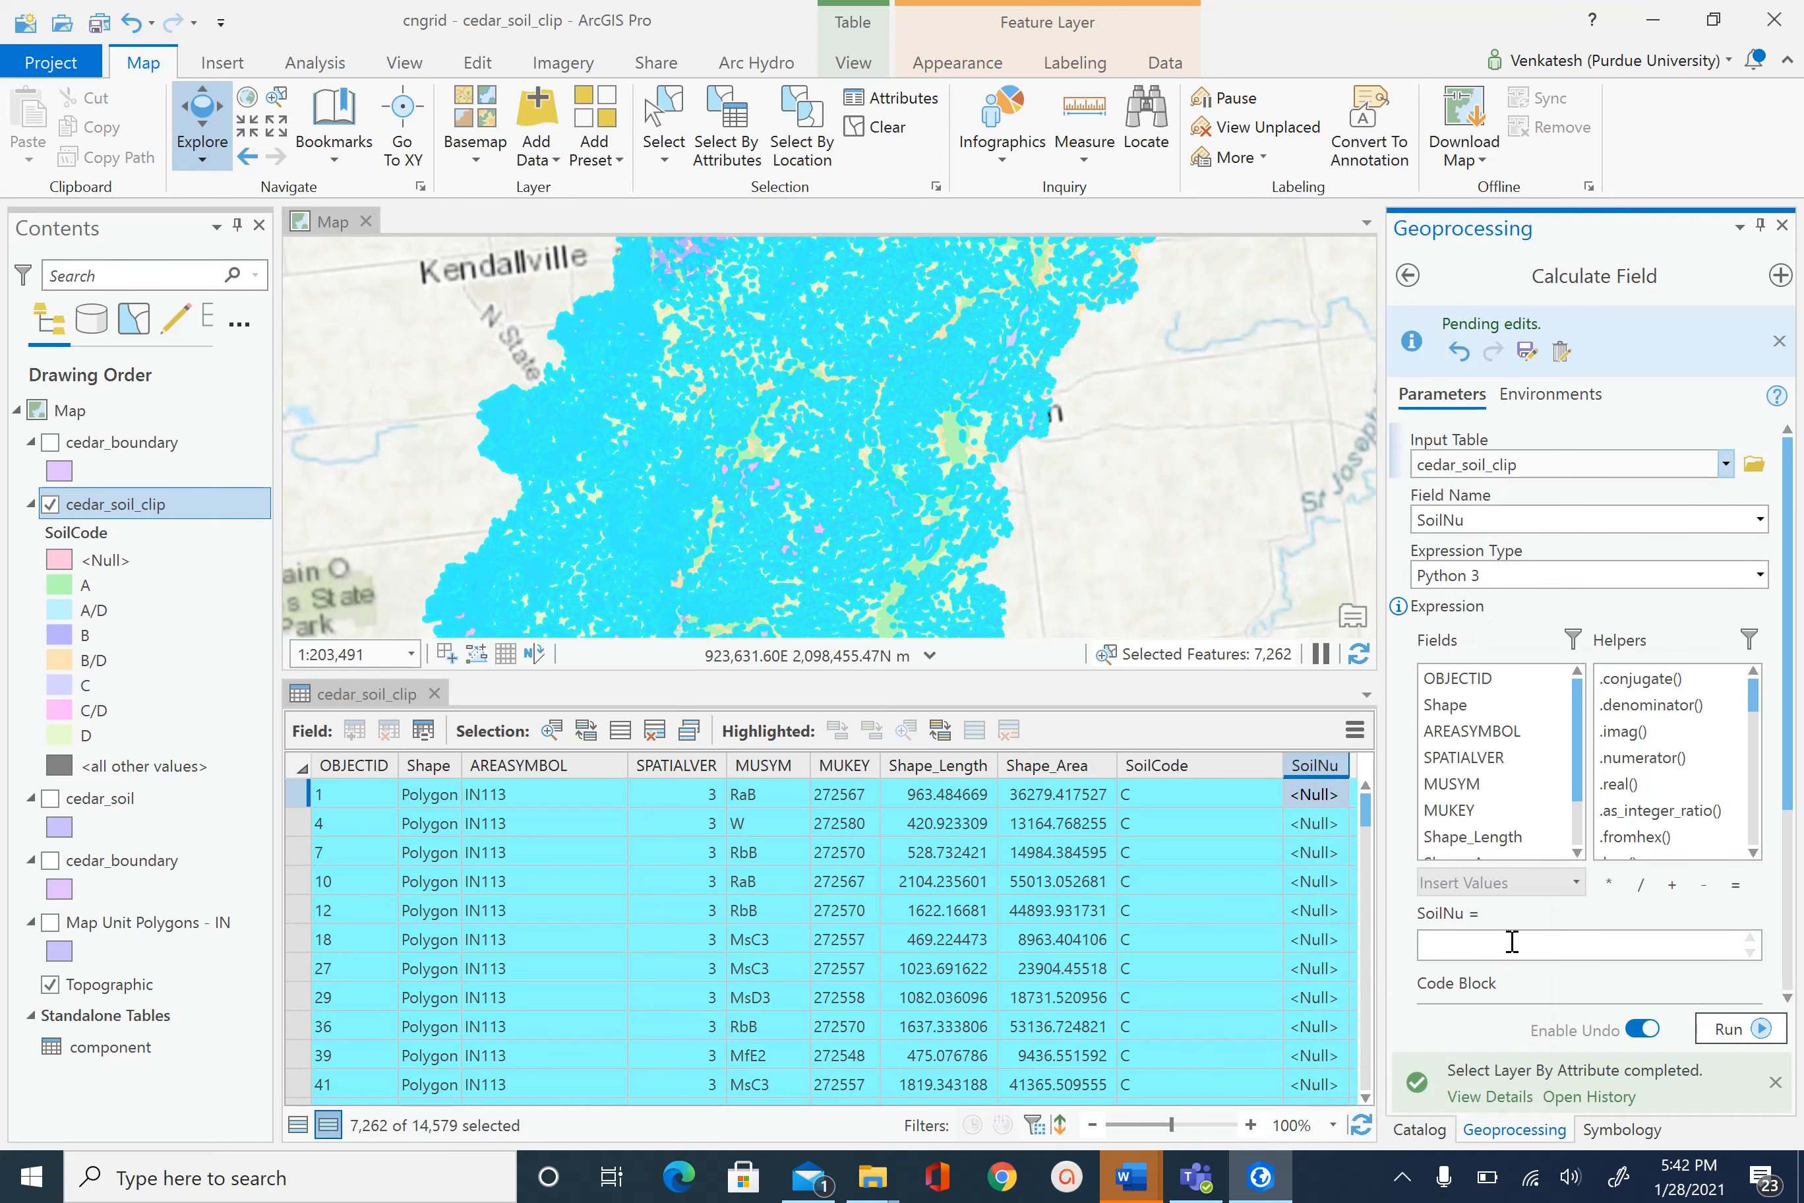
{"action": "left_click", "coordinate": [1490, 947]}
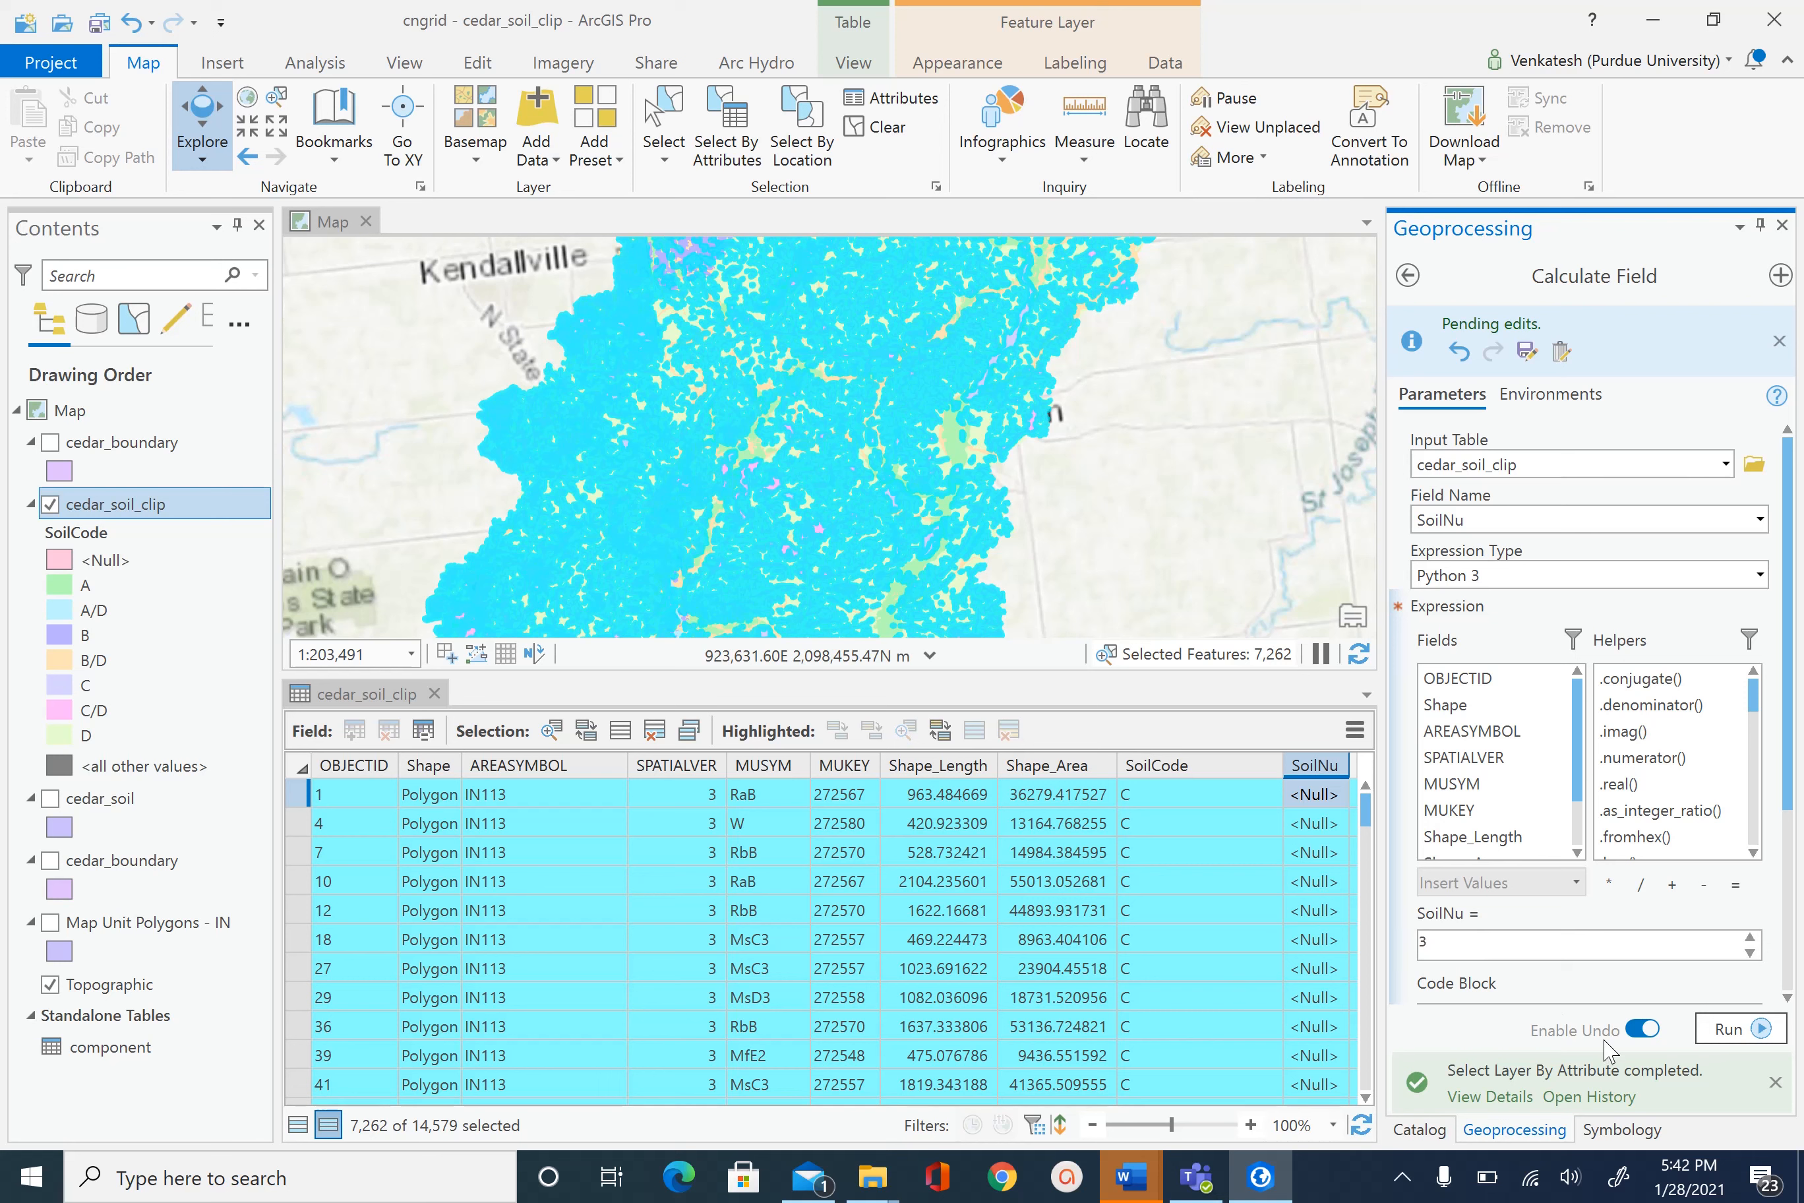
{"action": "left_click", "coordinate": [1732, 1029]}
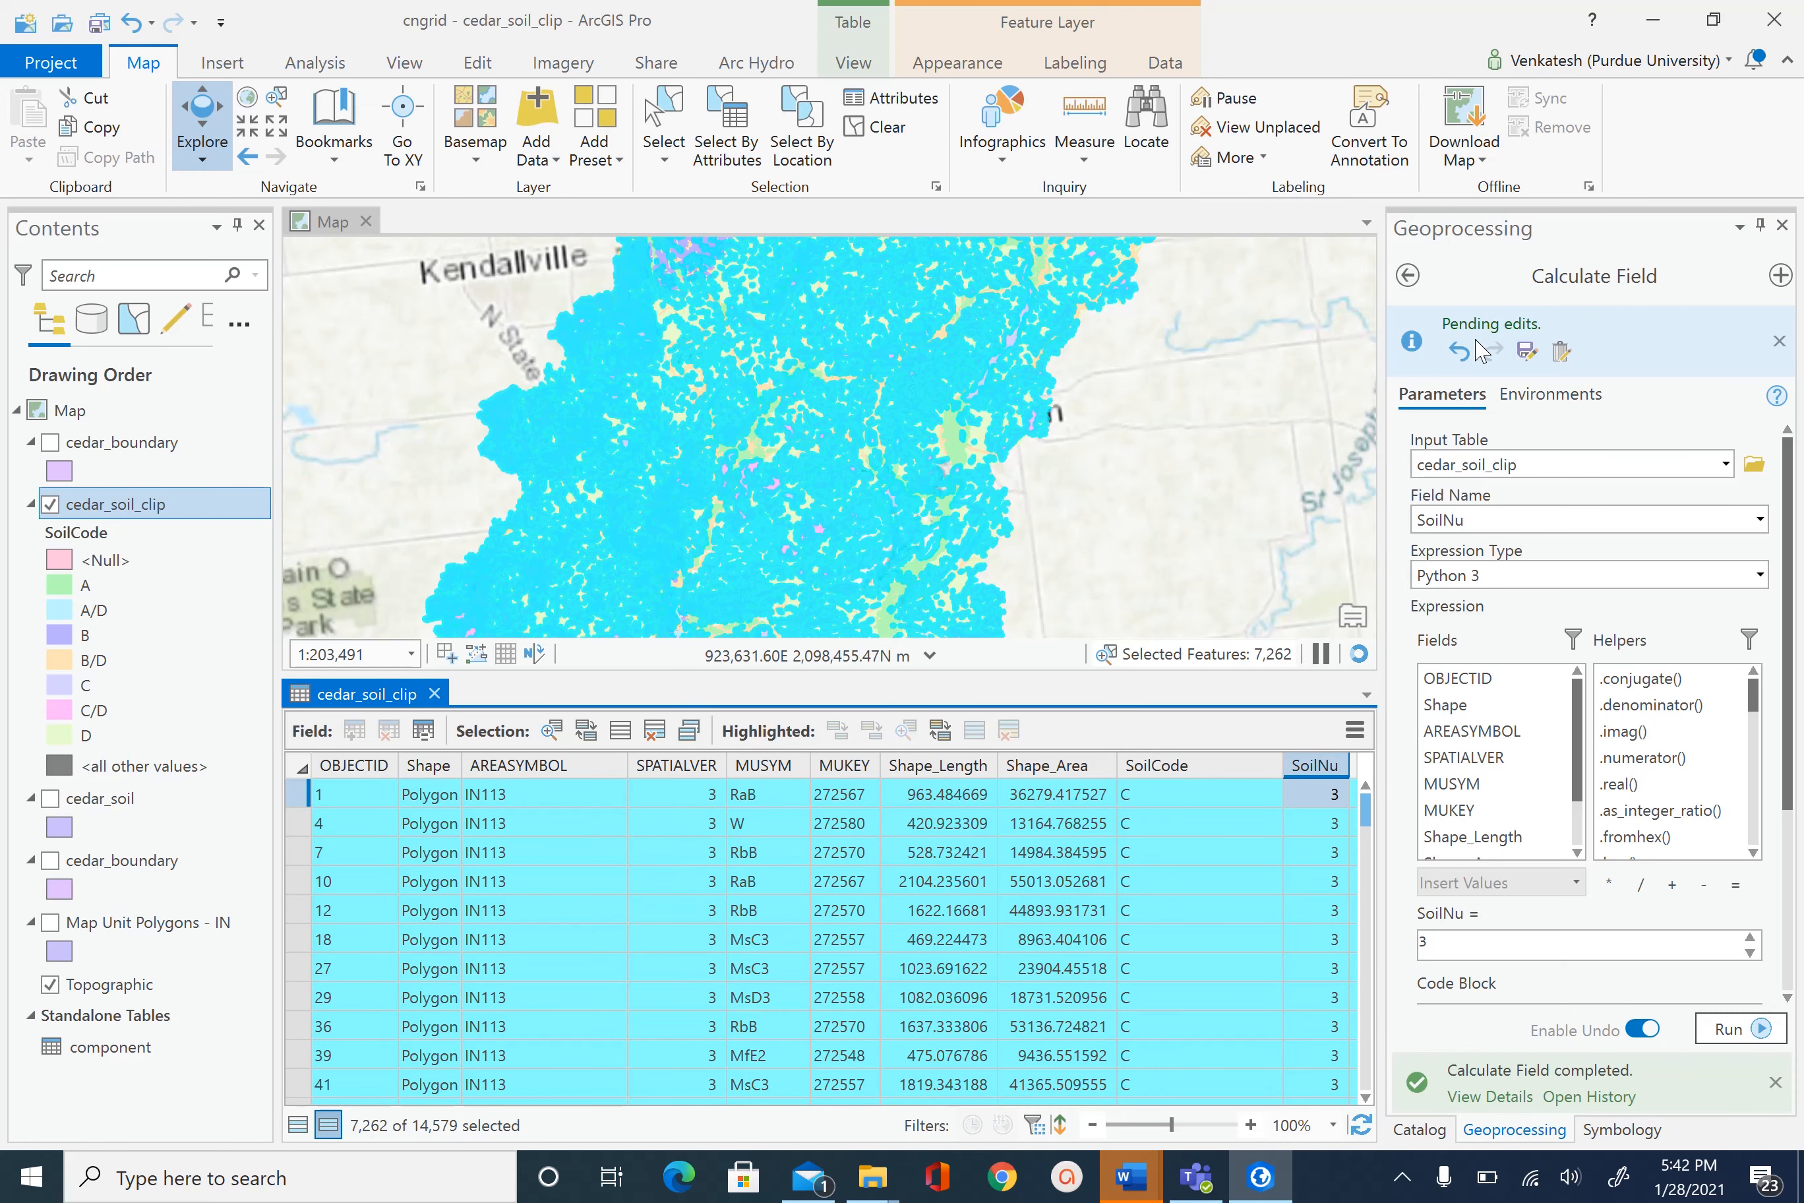
{"action": "left_click", "coordinate": [1421, 281]}
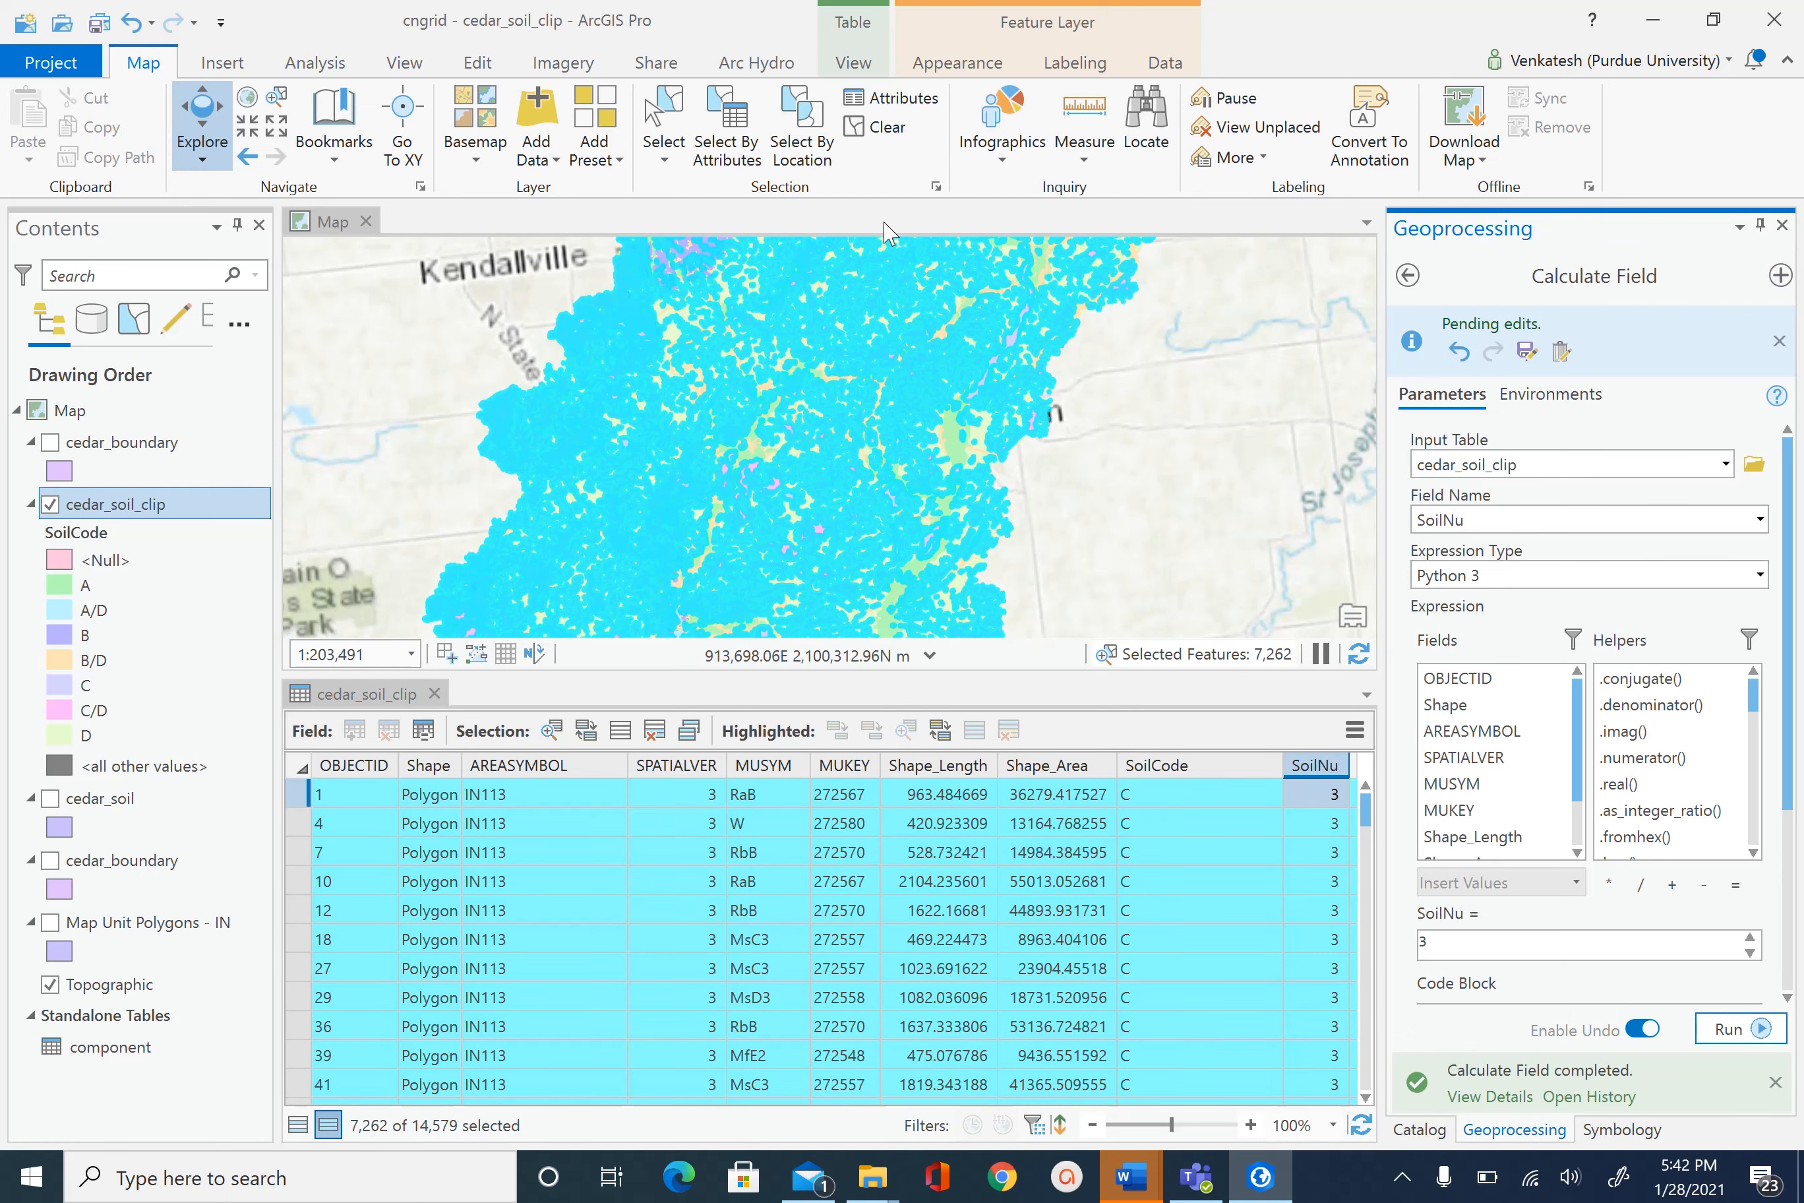
- Clear the C selection and make a new selection where SoilCode is equal to D (4,937 polygons)
{"action": "left_click", "coordinate": [908, 130]}
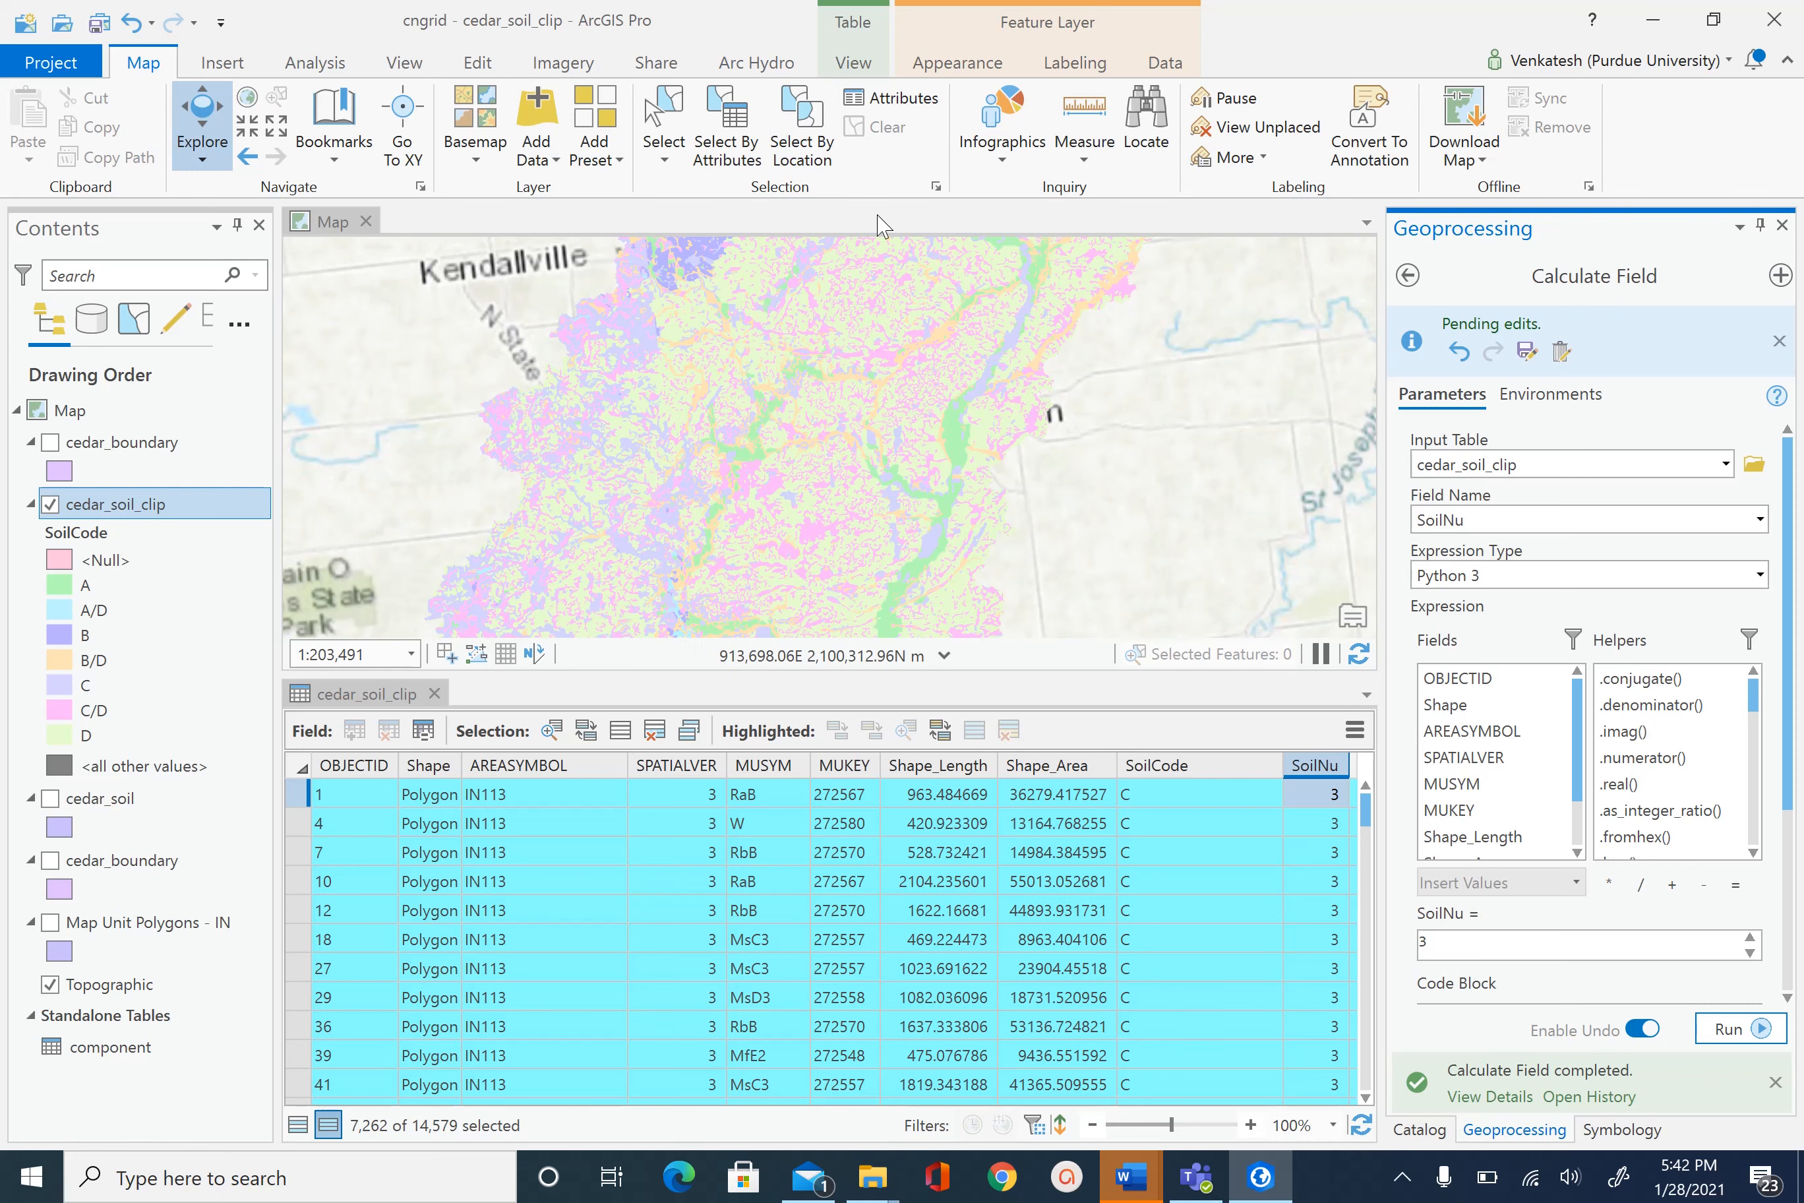
{"action": "left_click", "coordinate": [732, 126]}
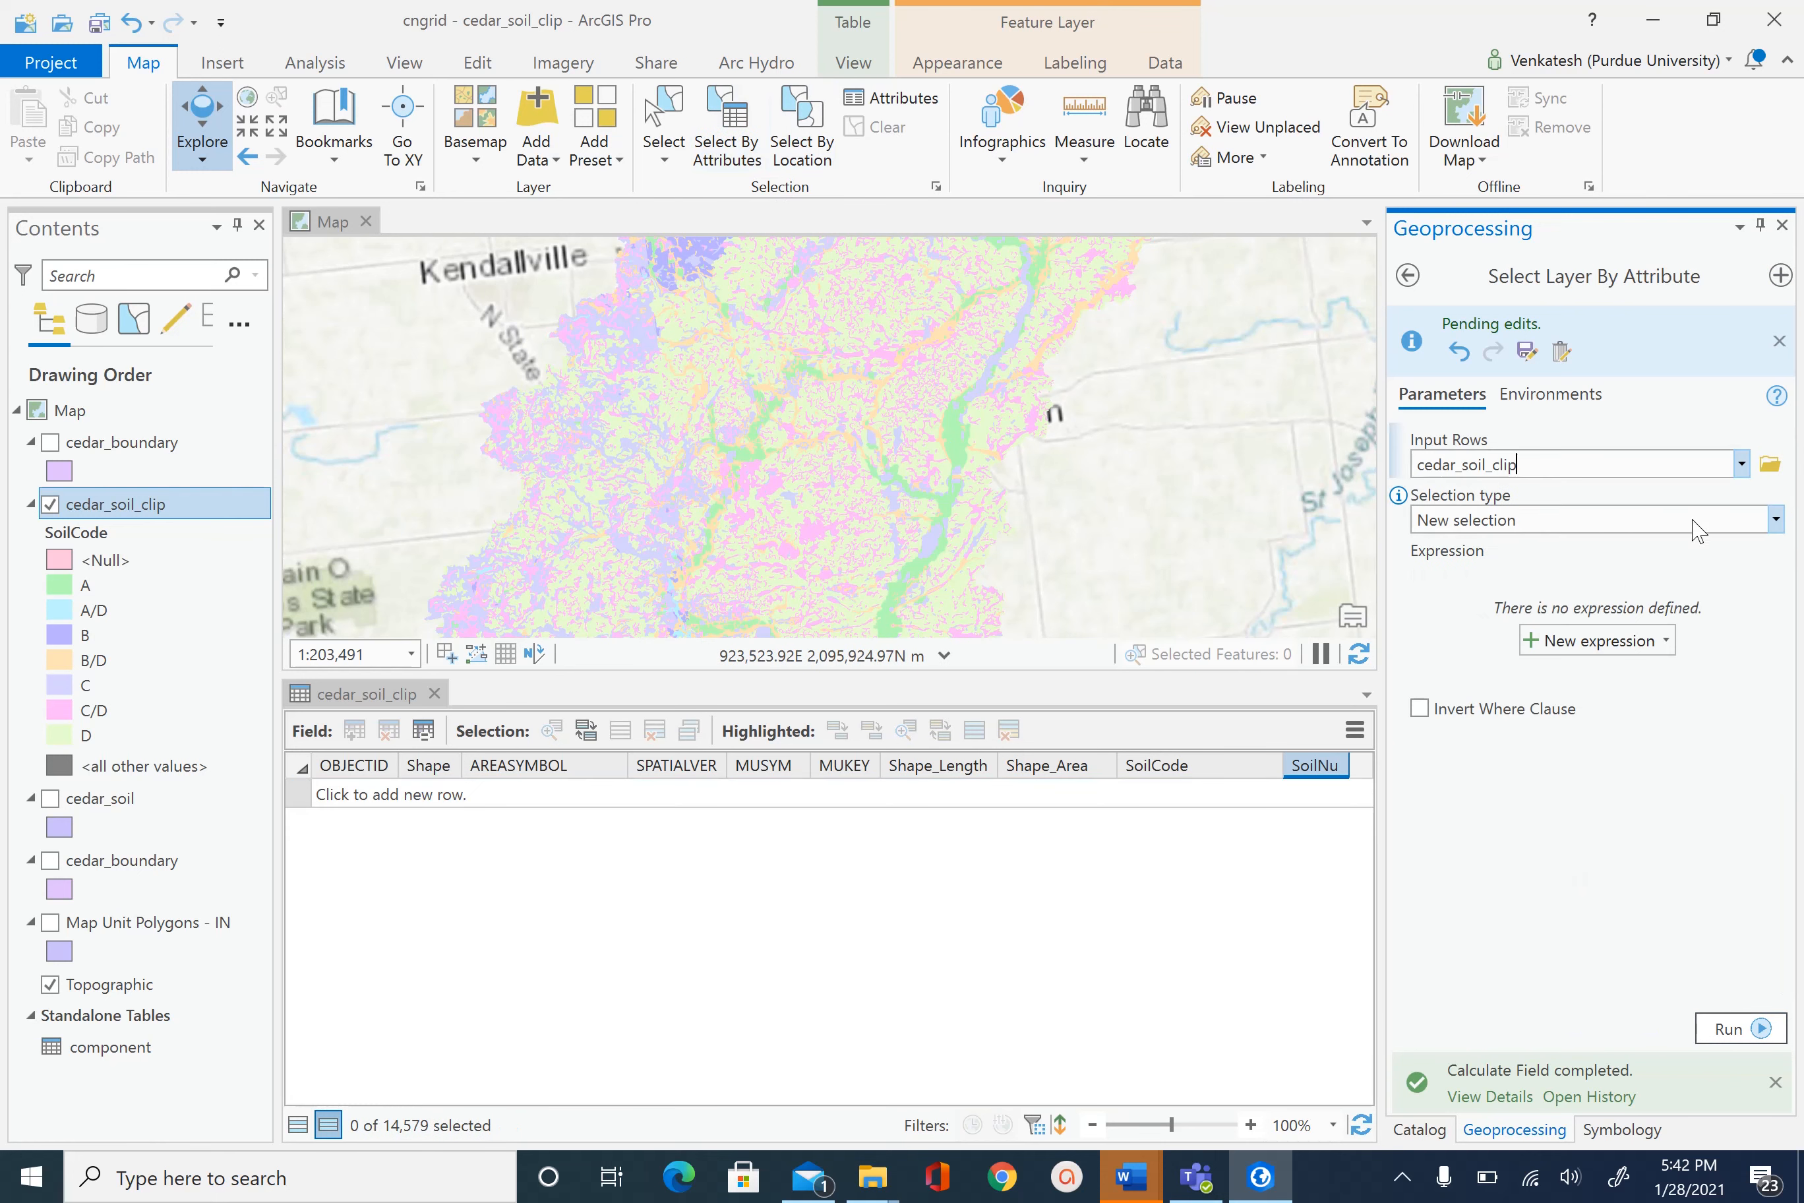
{"action": "left_click", "coordinate": [1776, 521]}
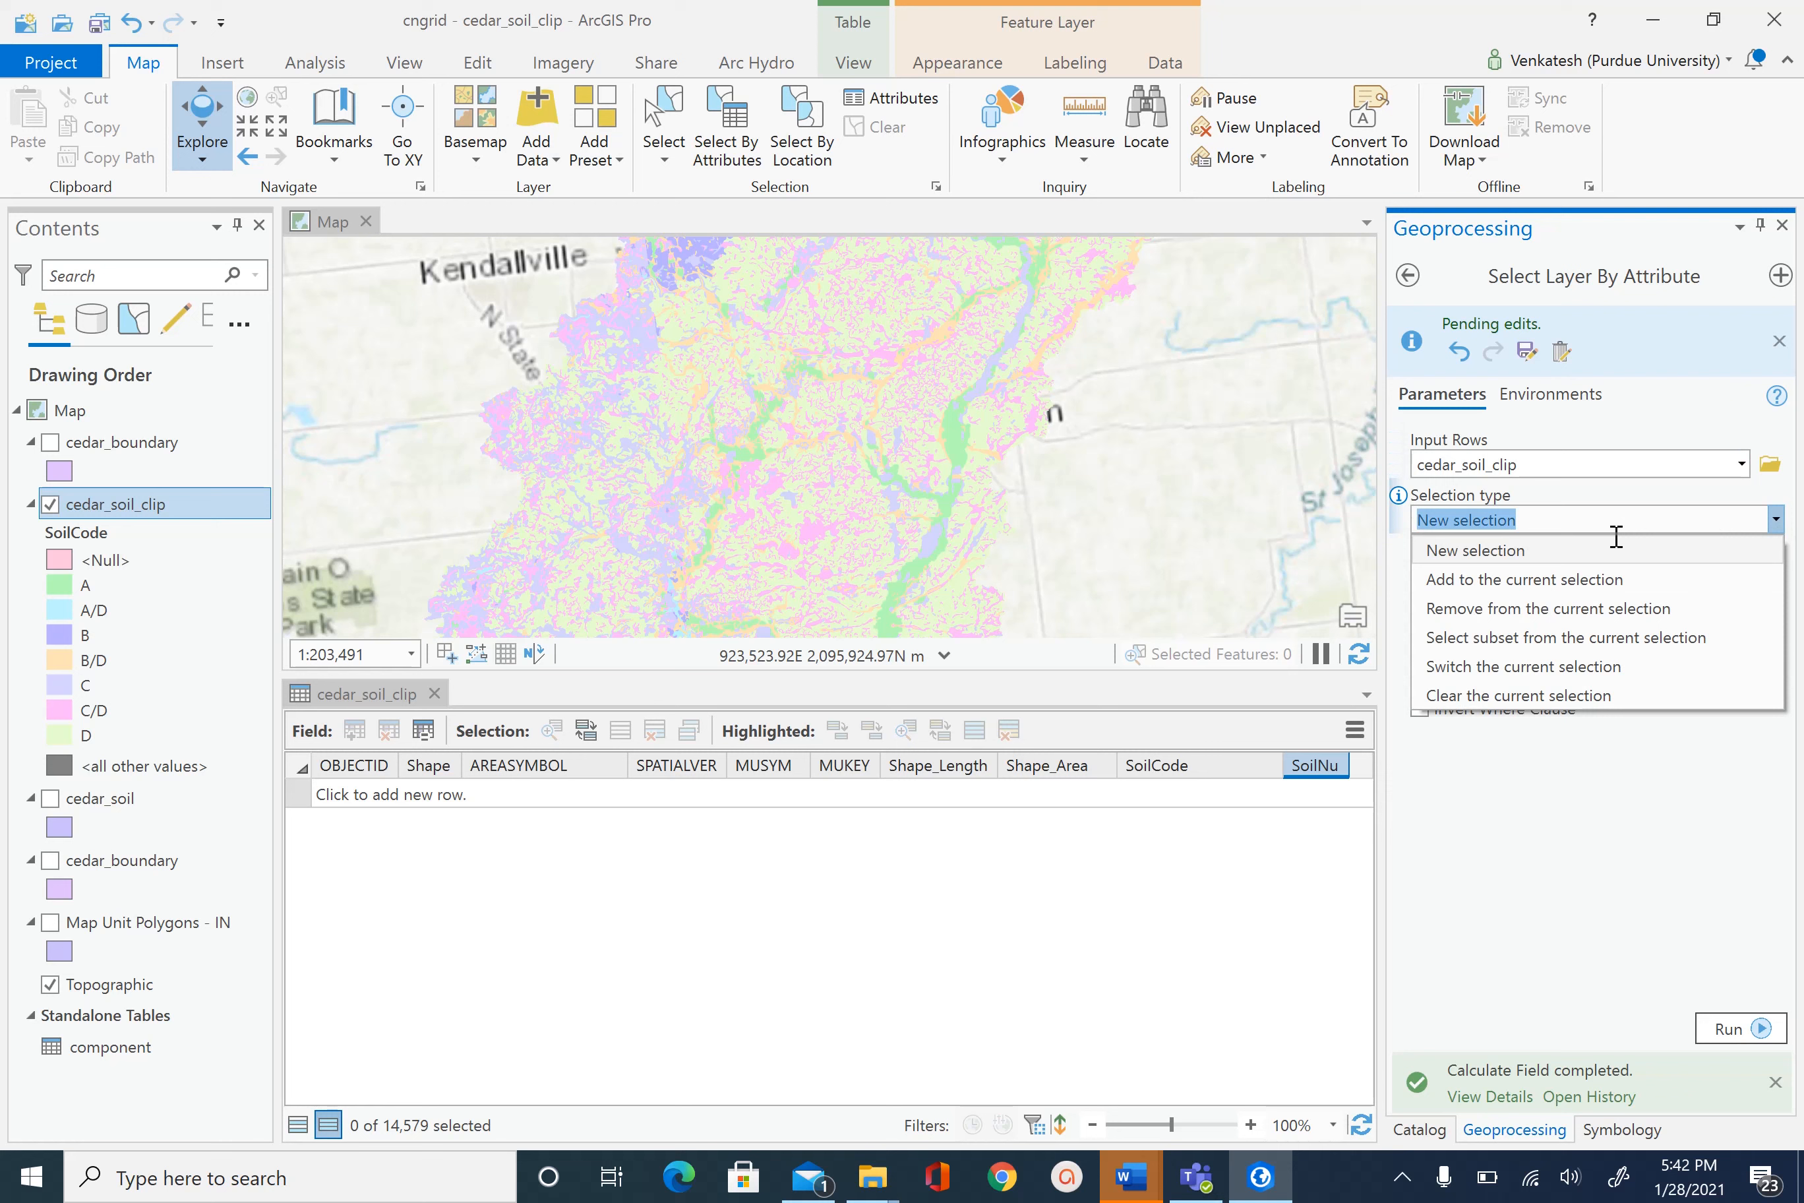
{"action": "left_click", "coordinate": [1574, 495]}
{"action": "left_click", "coordinate": [1615, 644]}
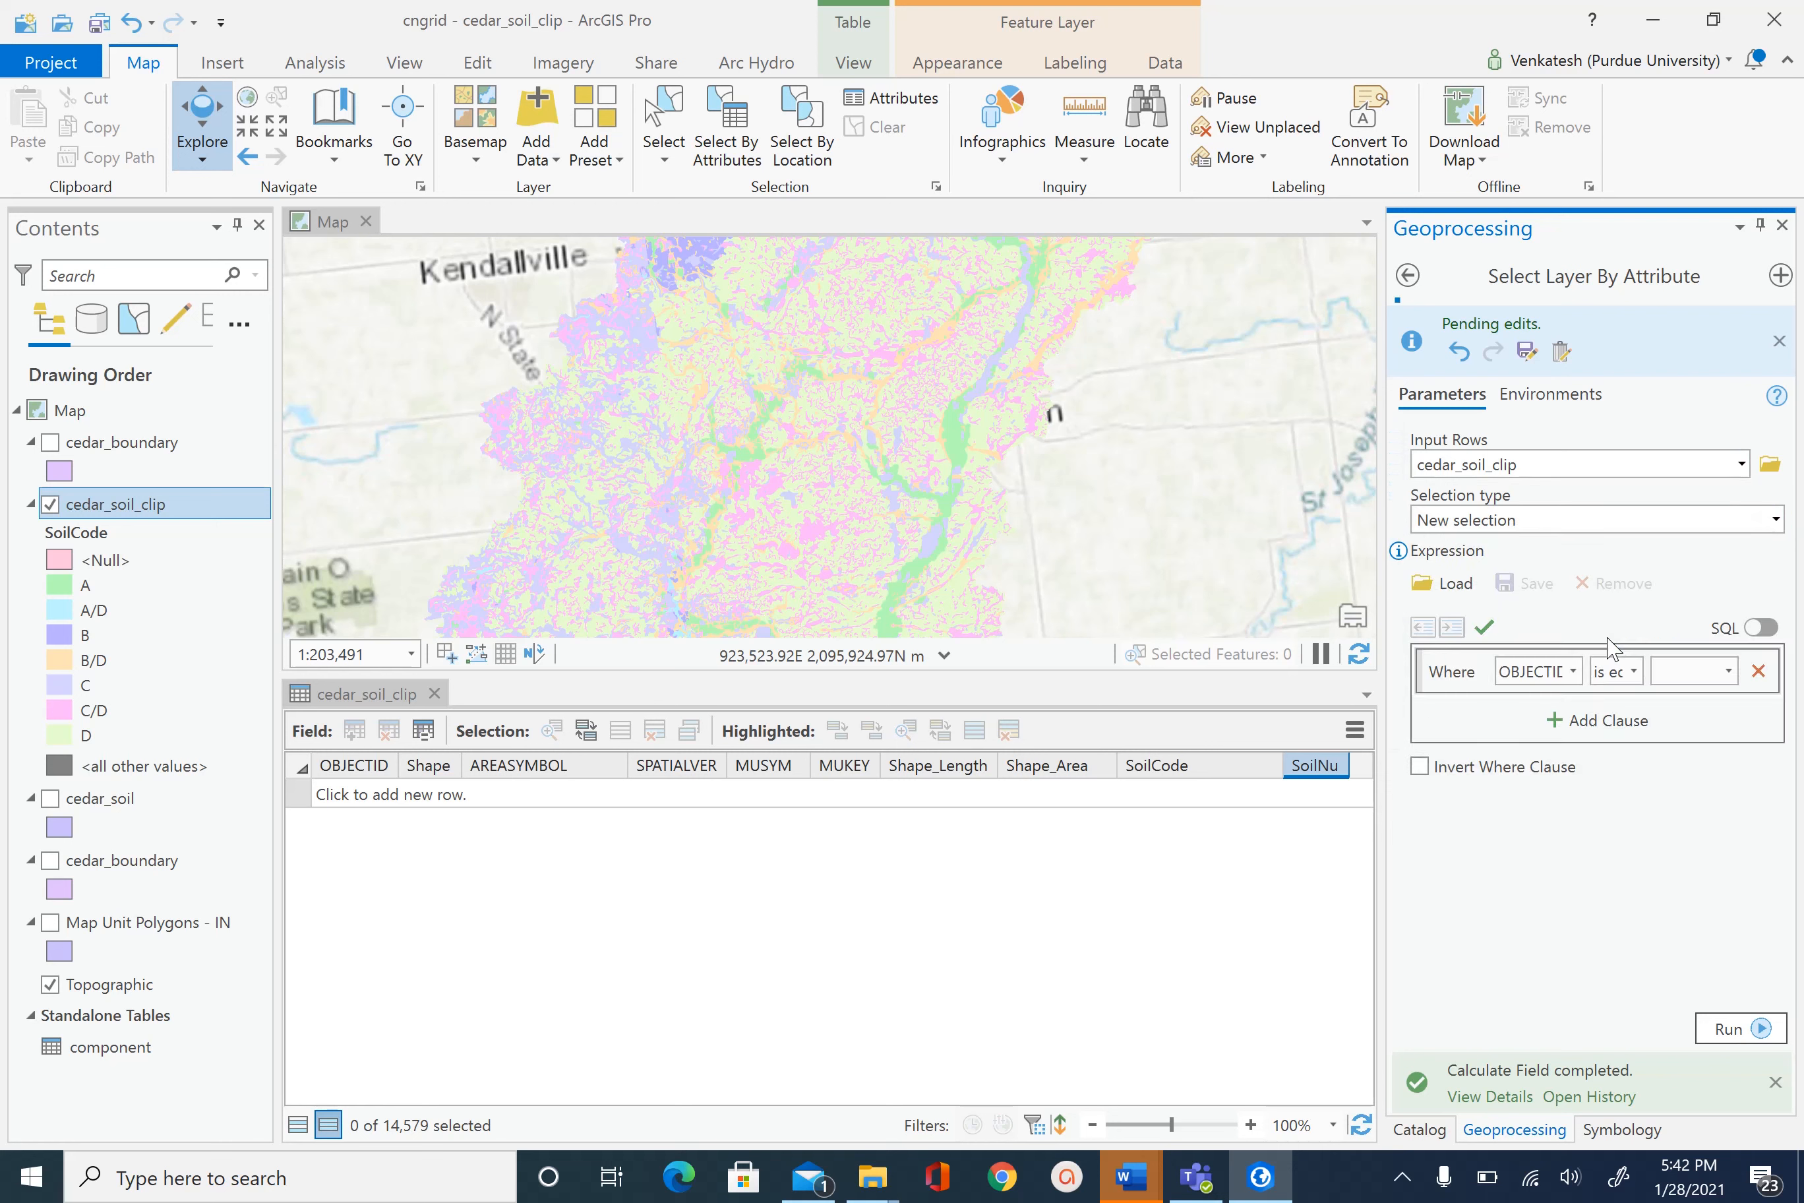
{"action": "left_click", "coordinate": [1573, 671]}
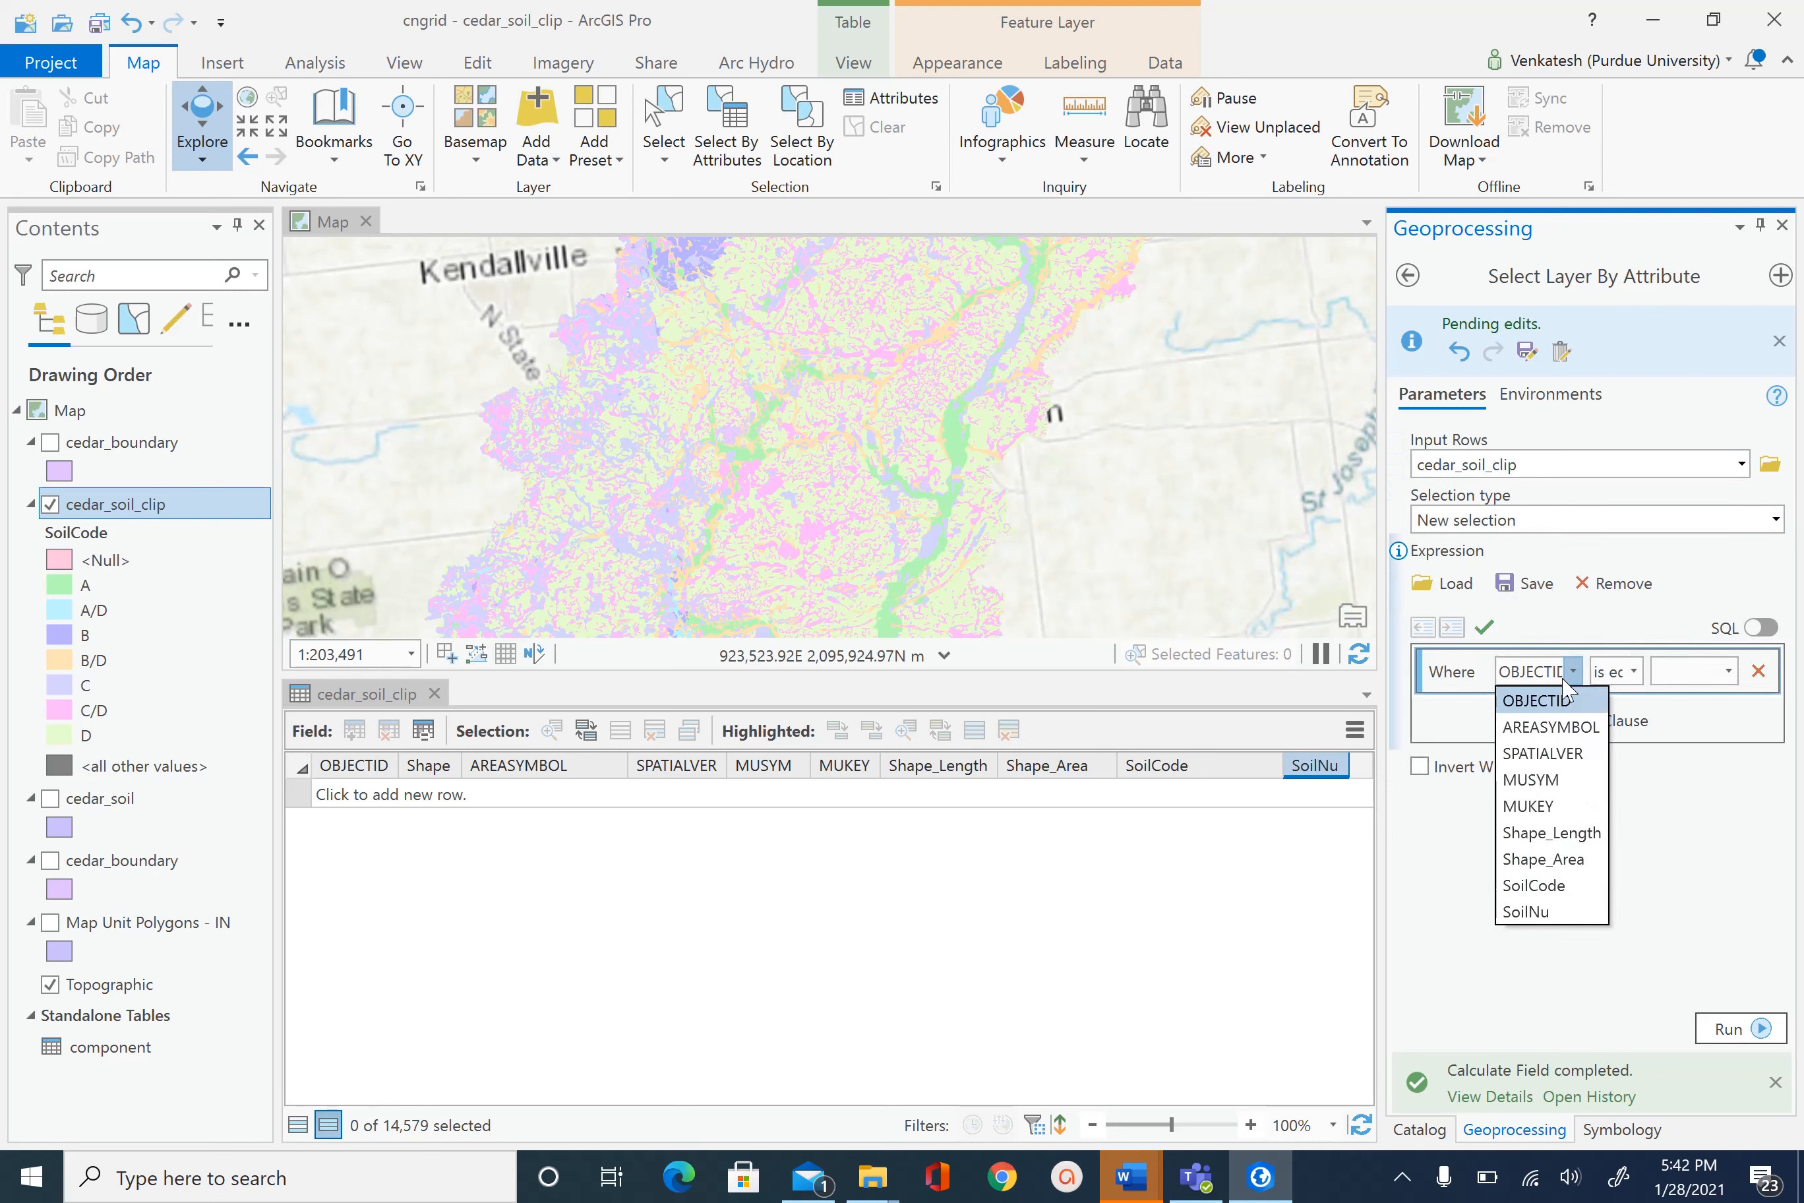
{"action": "left_click", "coordinate": [1532, 890]}
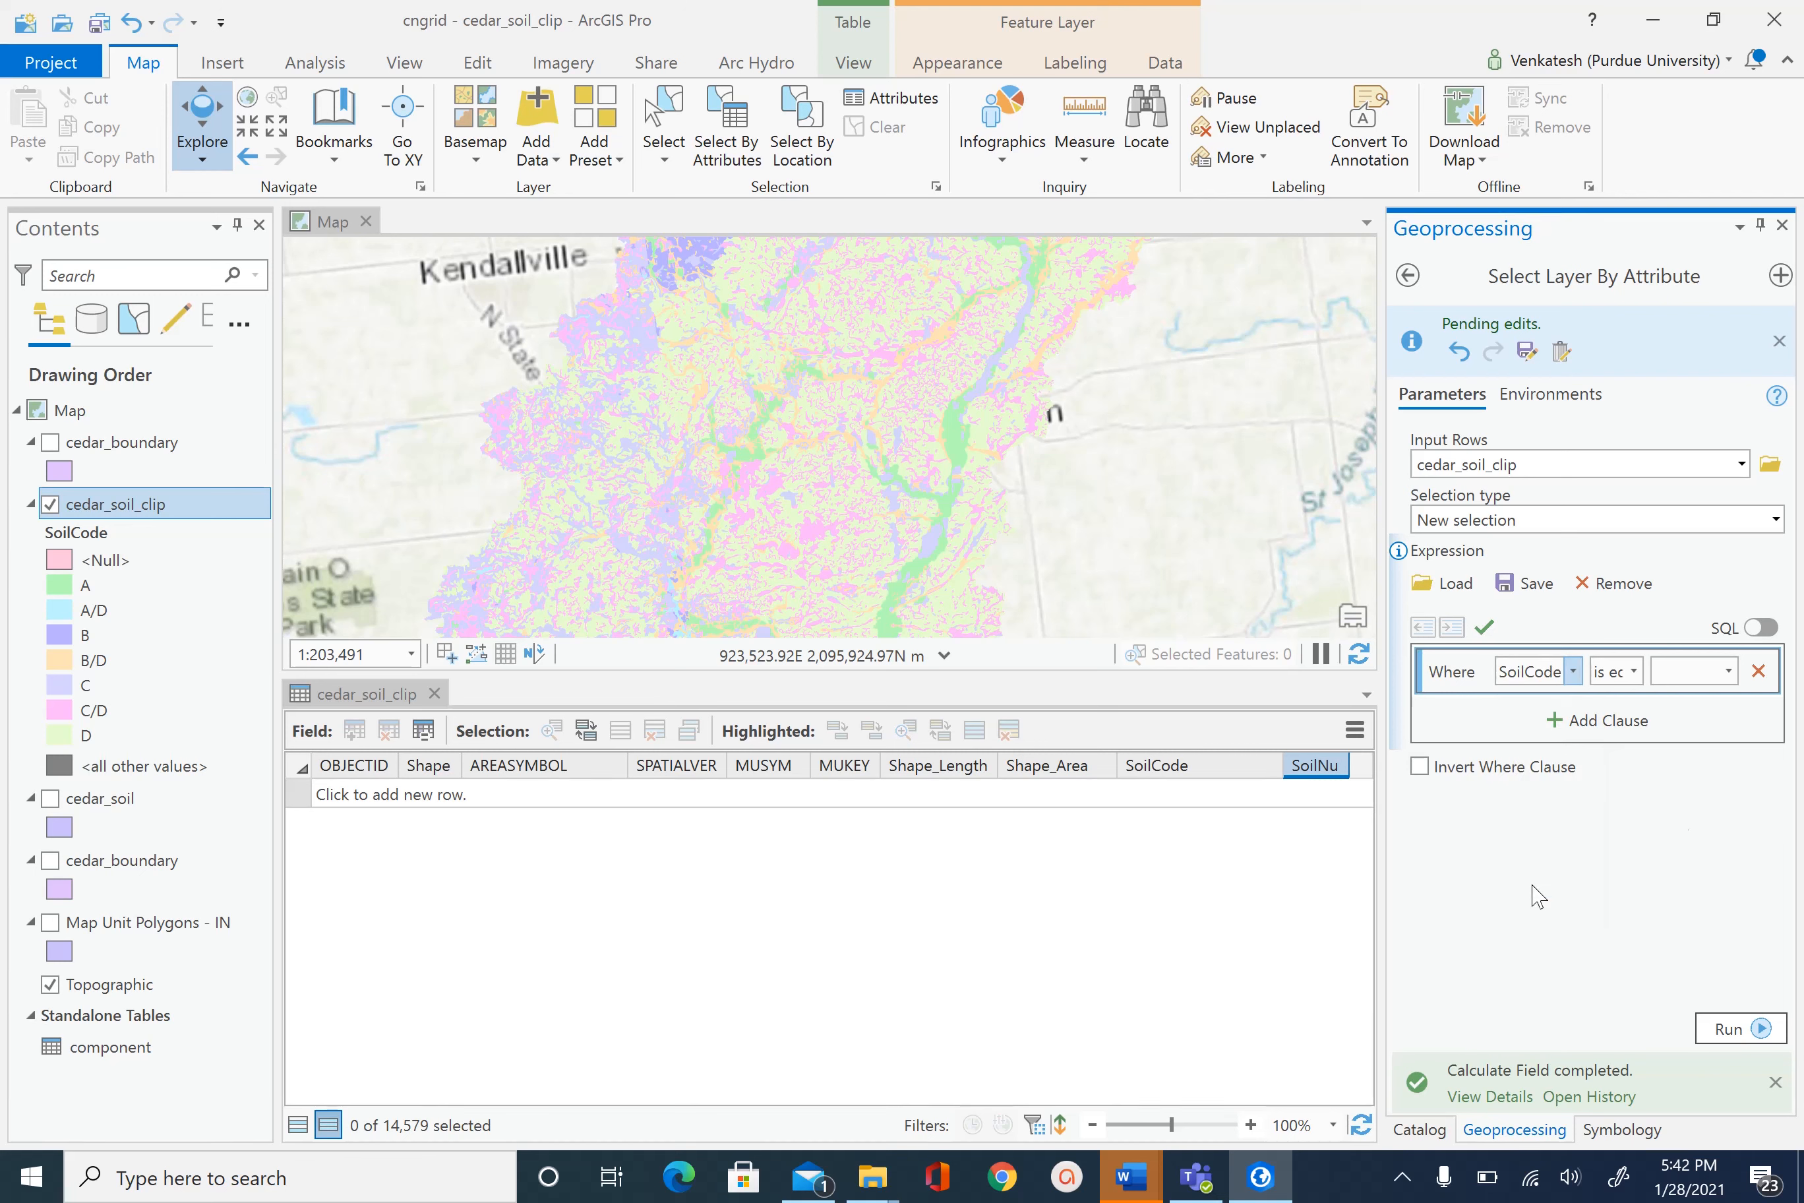
{"action": "left_click", "coordinate": [1728, 671]}
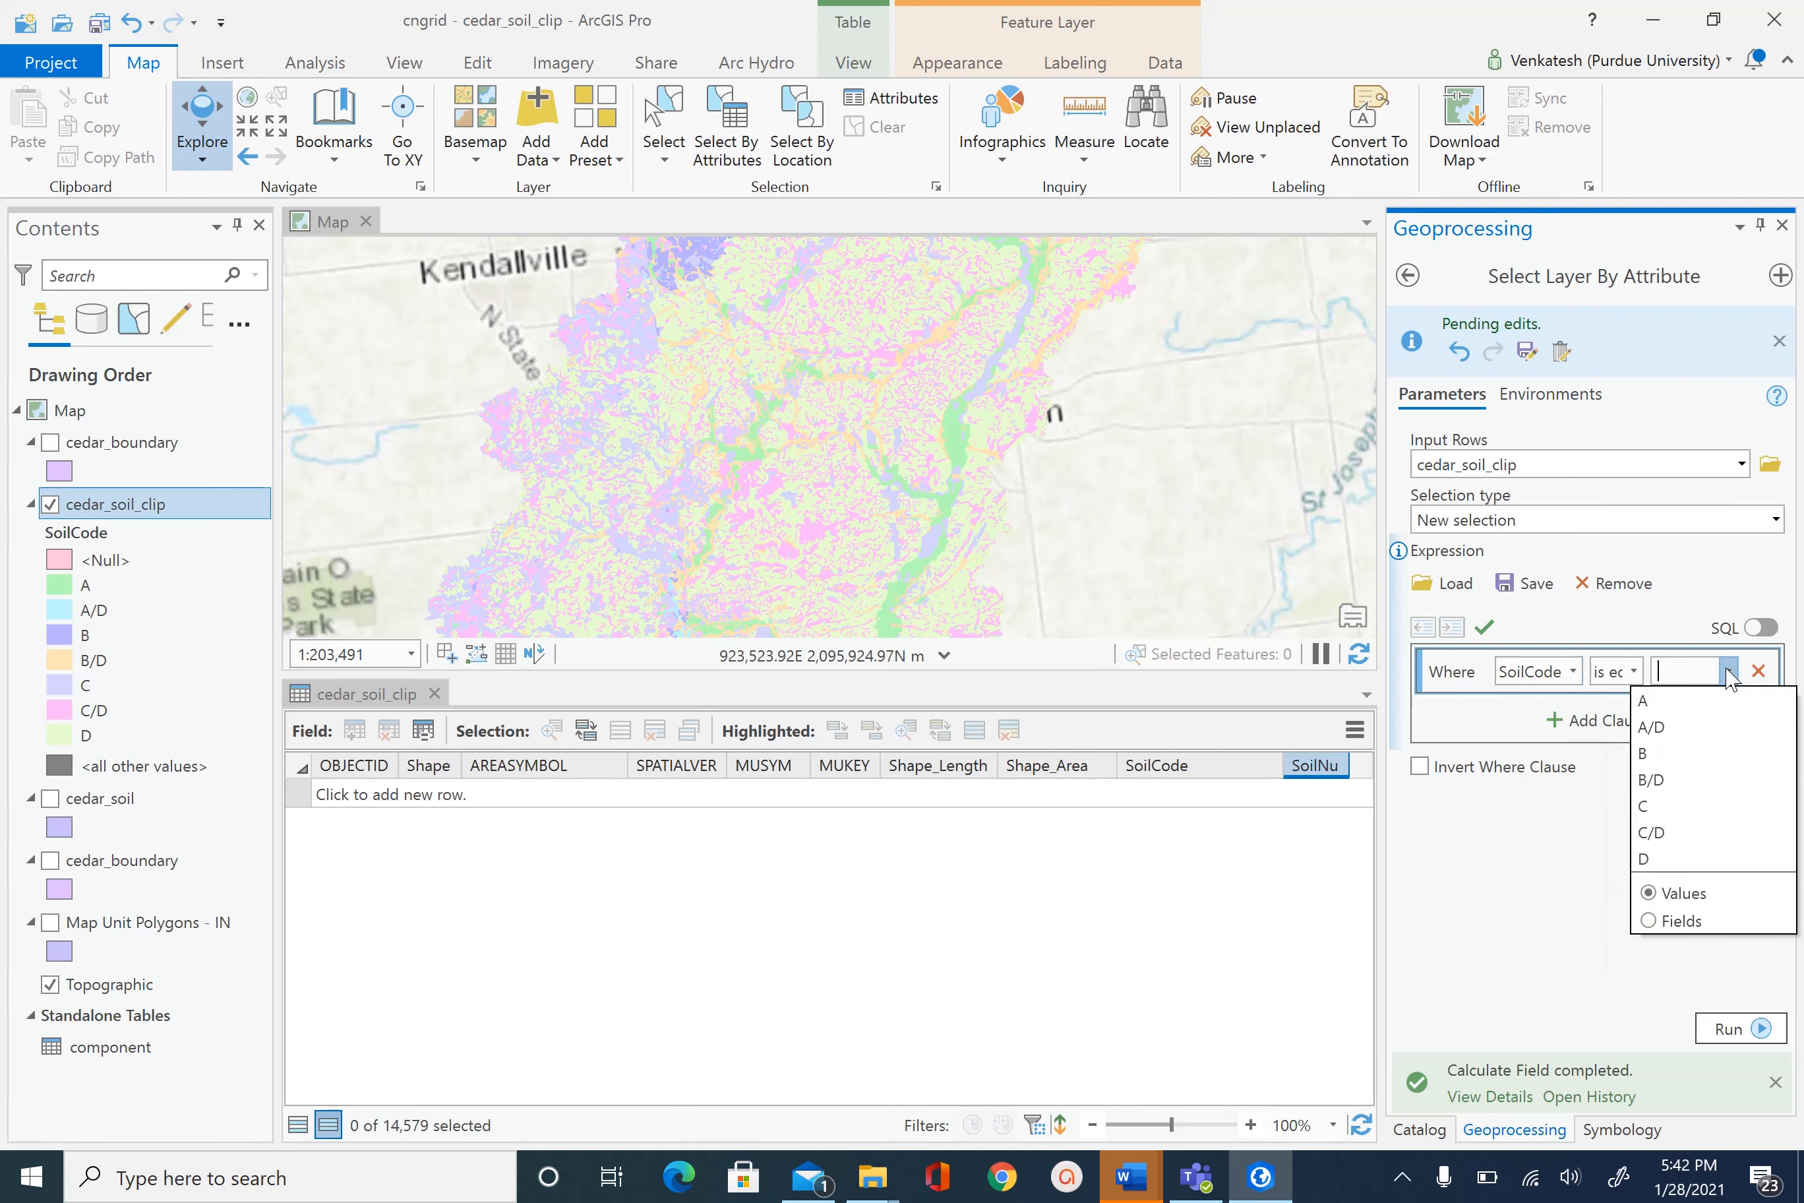
{"action": "left_click", "coordinate": [1667, 861]}
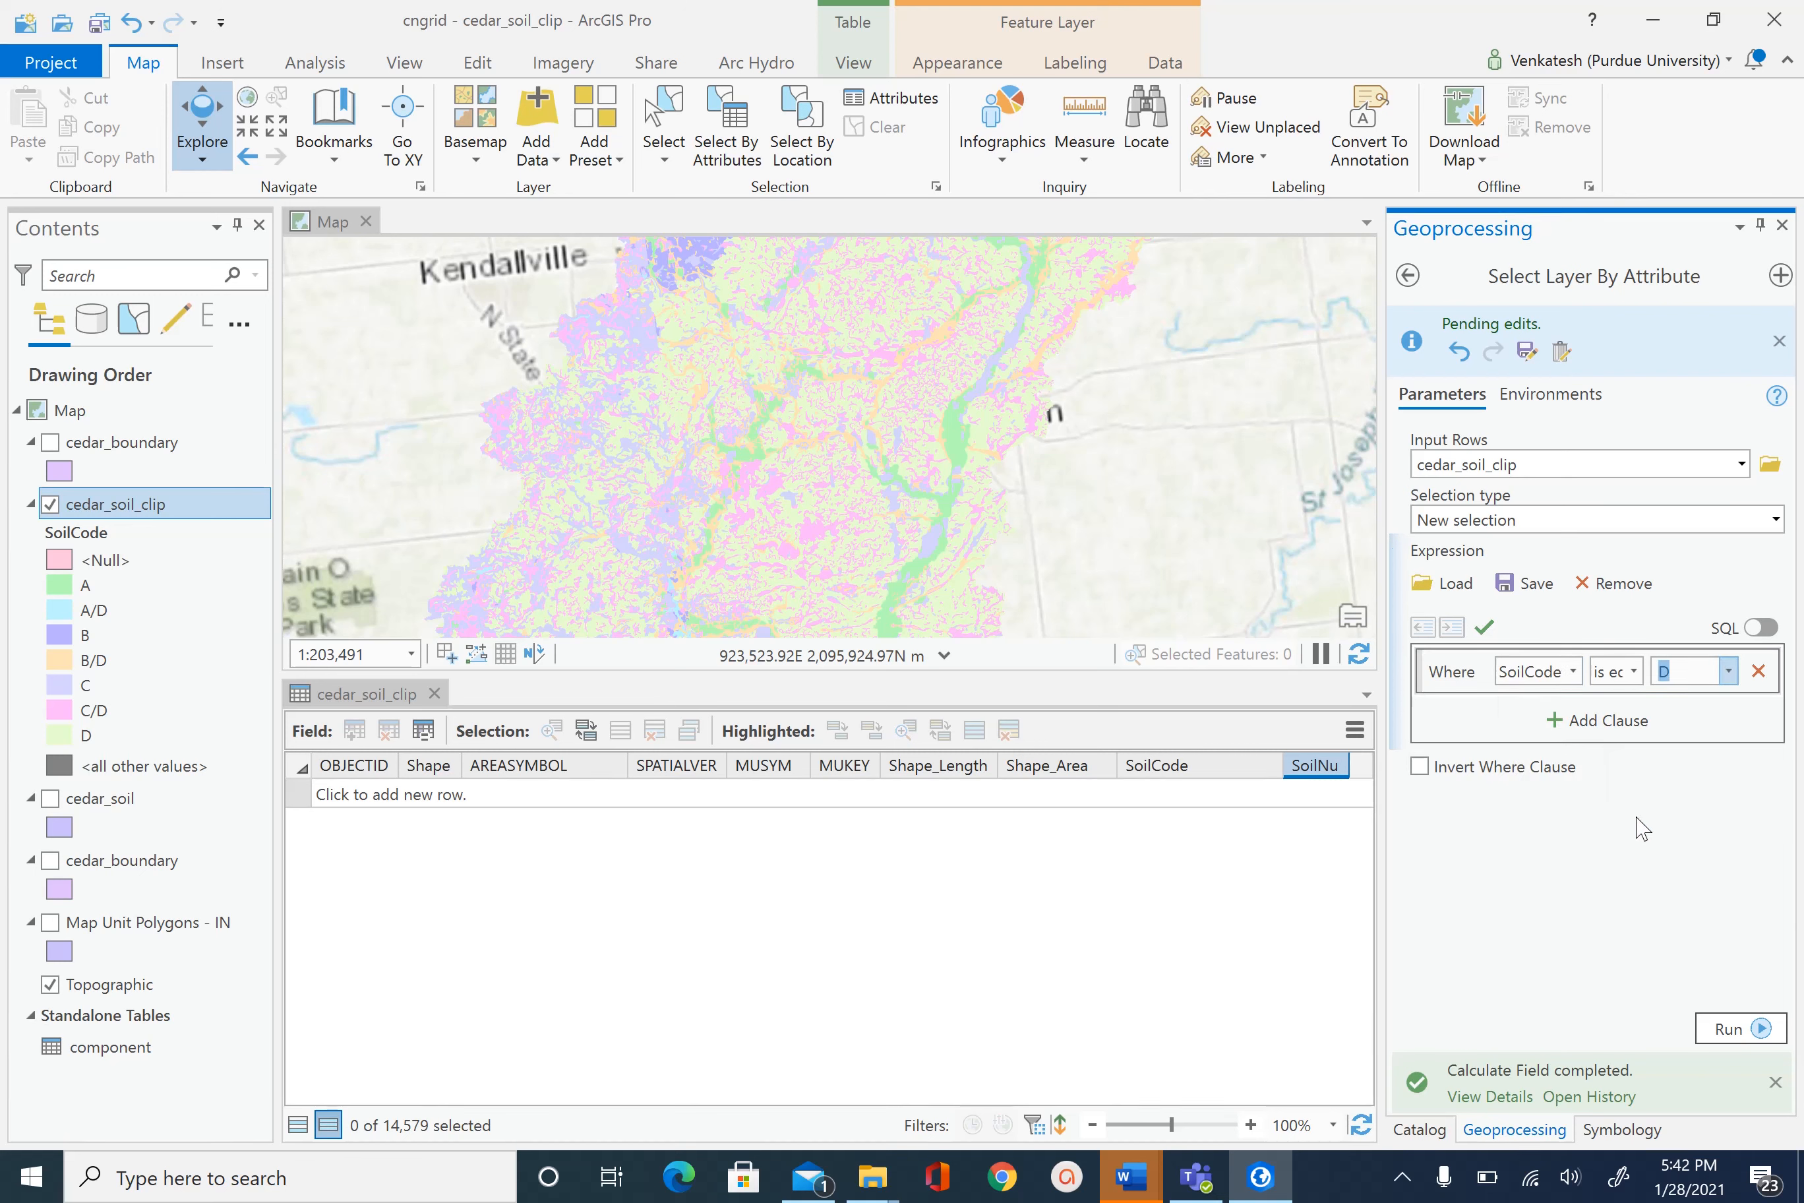
{"action": "left_click", "coordinate": [1730, 1026]}
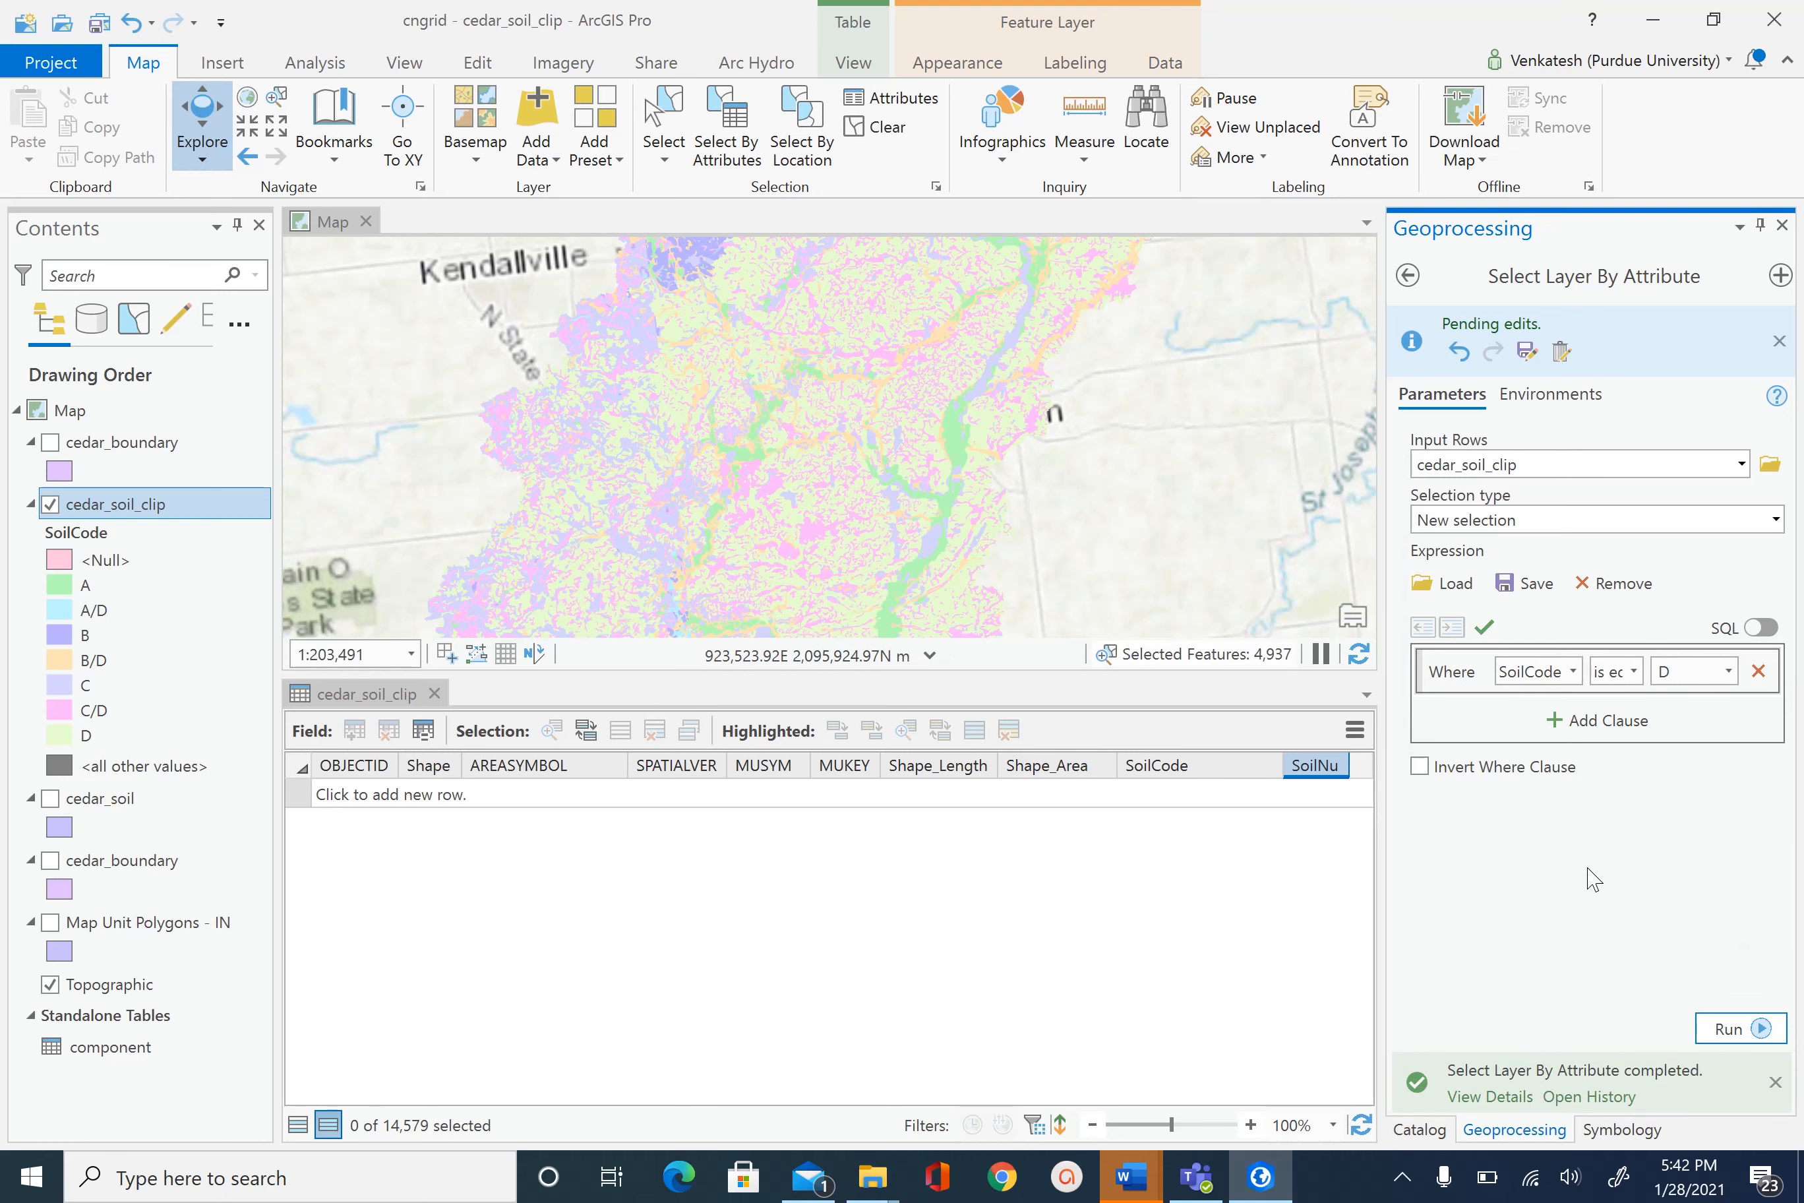
- Calculate SoilNu = 4 for the selected SoilCode D polygons
{"action": "right_click", "coordinate": [1327, 765]}
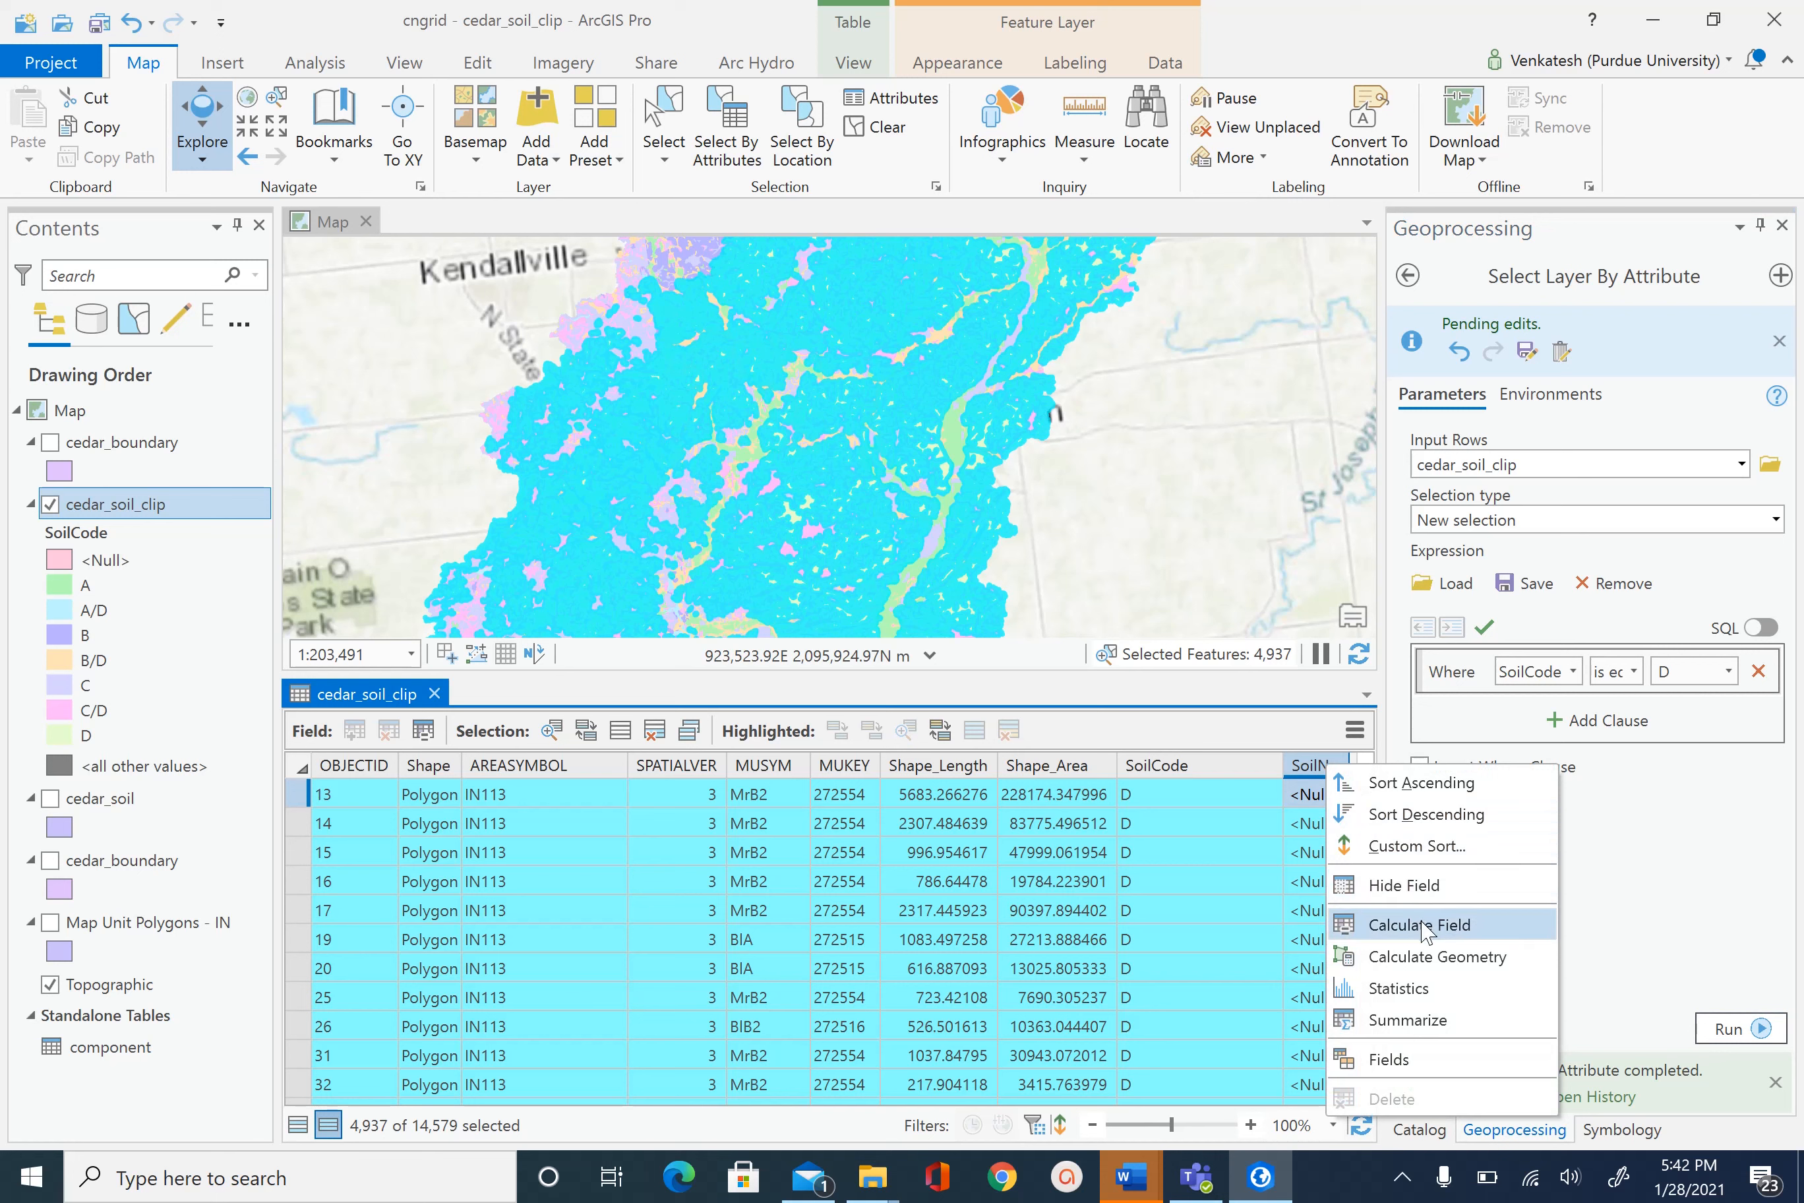
{"action": "left_click", "coordinate": [1397, 924]}
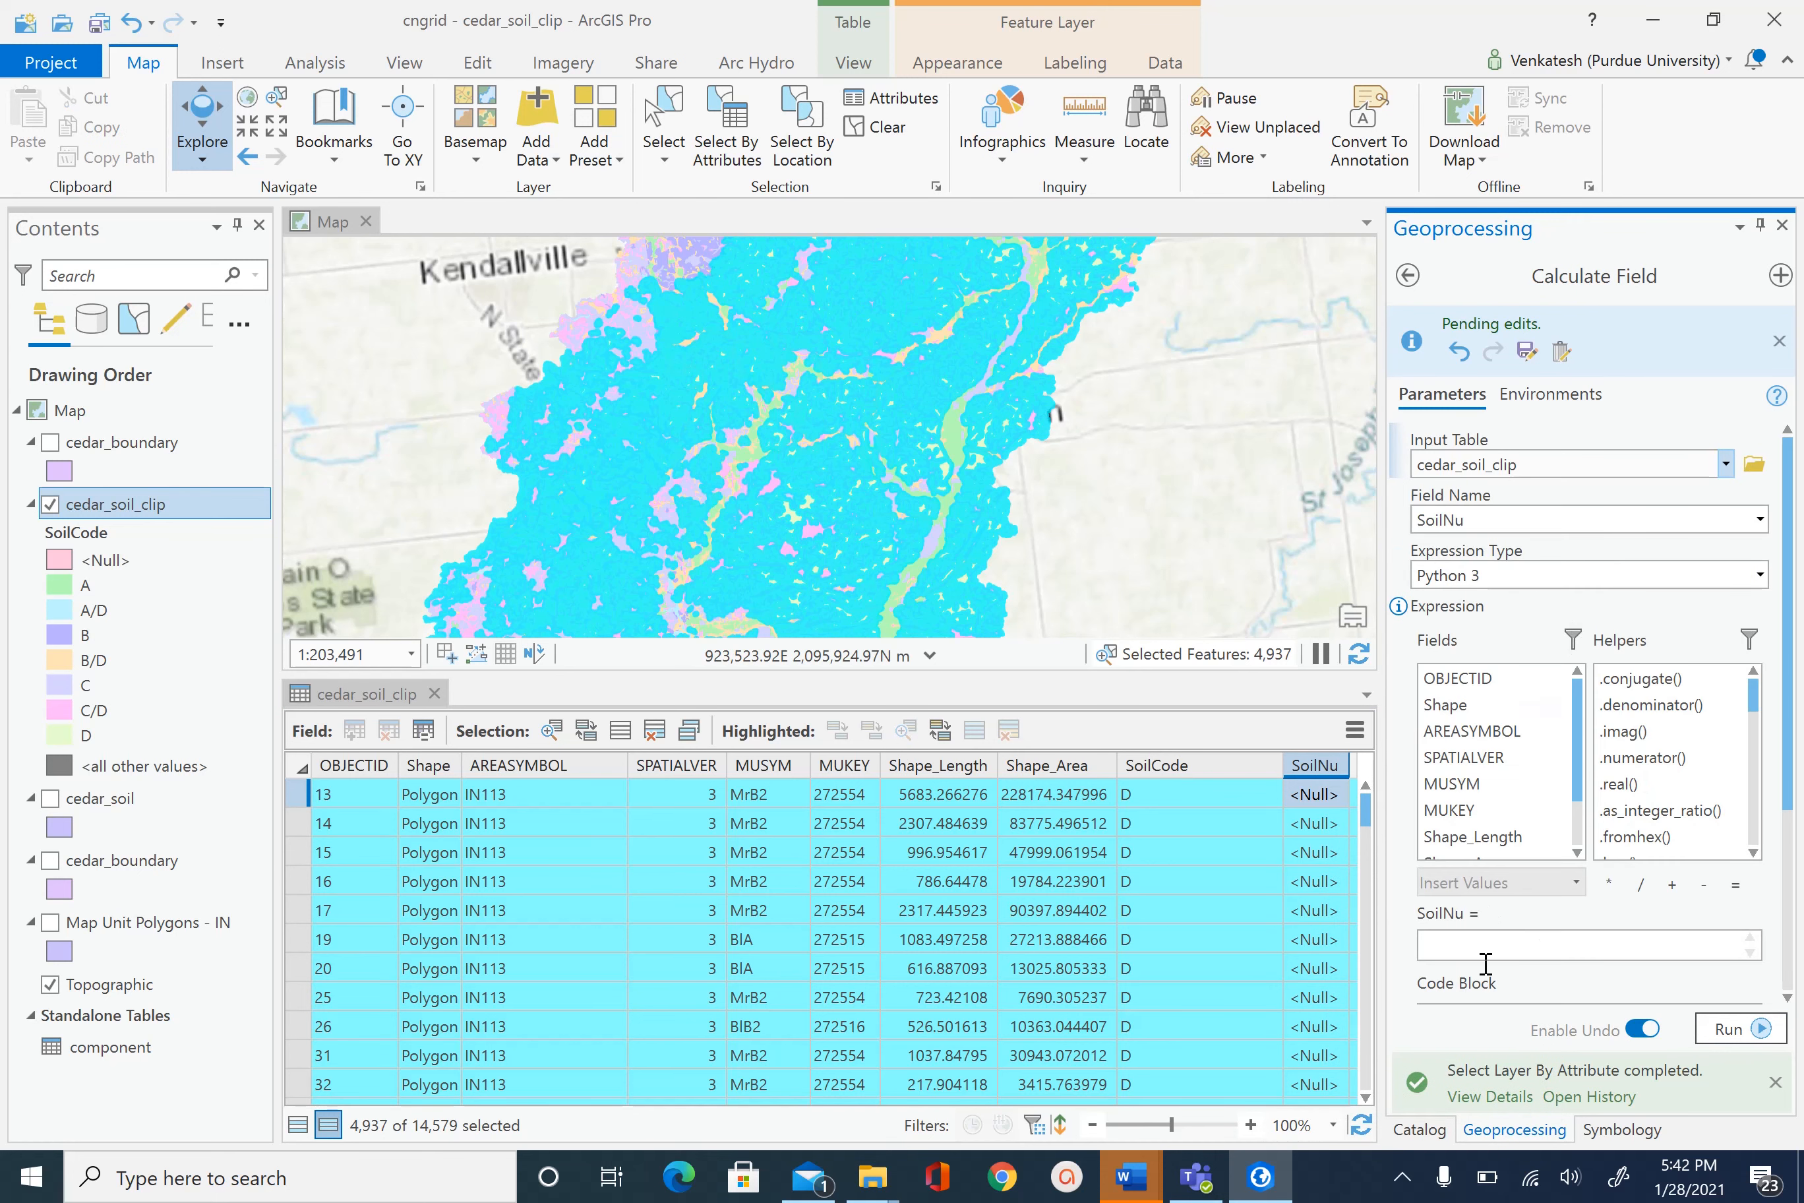
{"action": "left_click", "coordinate": [1483, 945]}
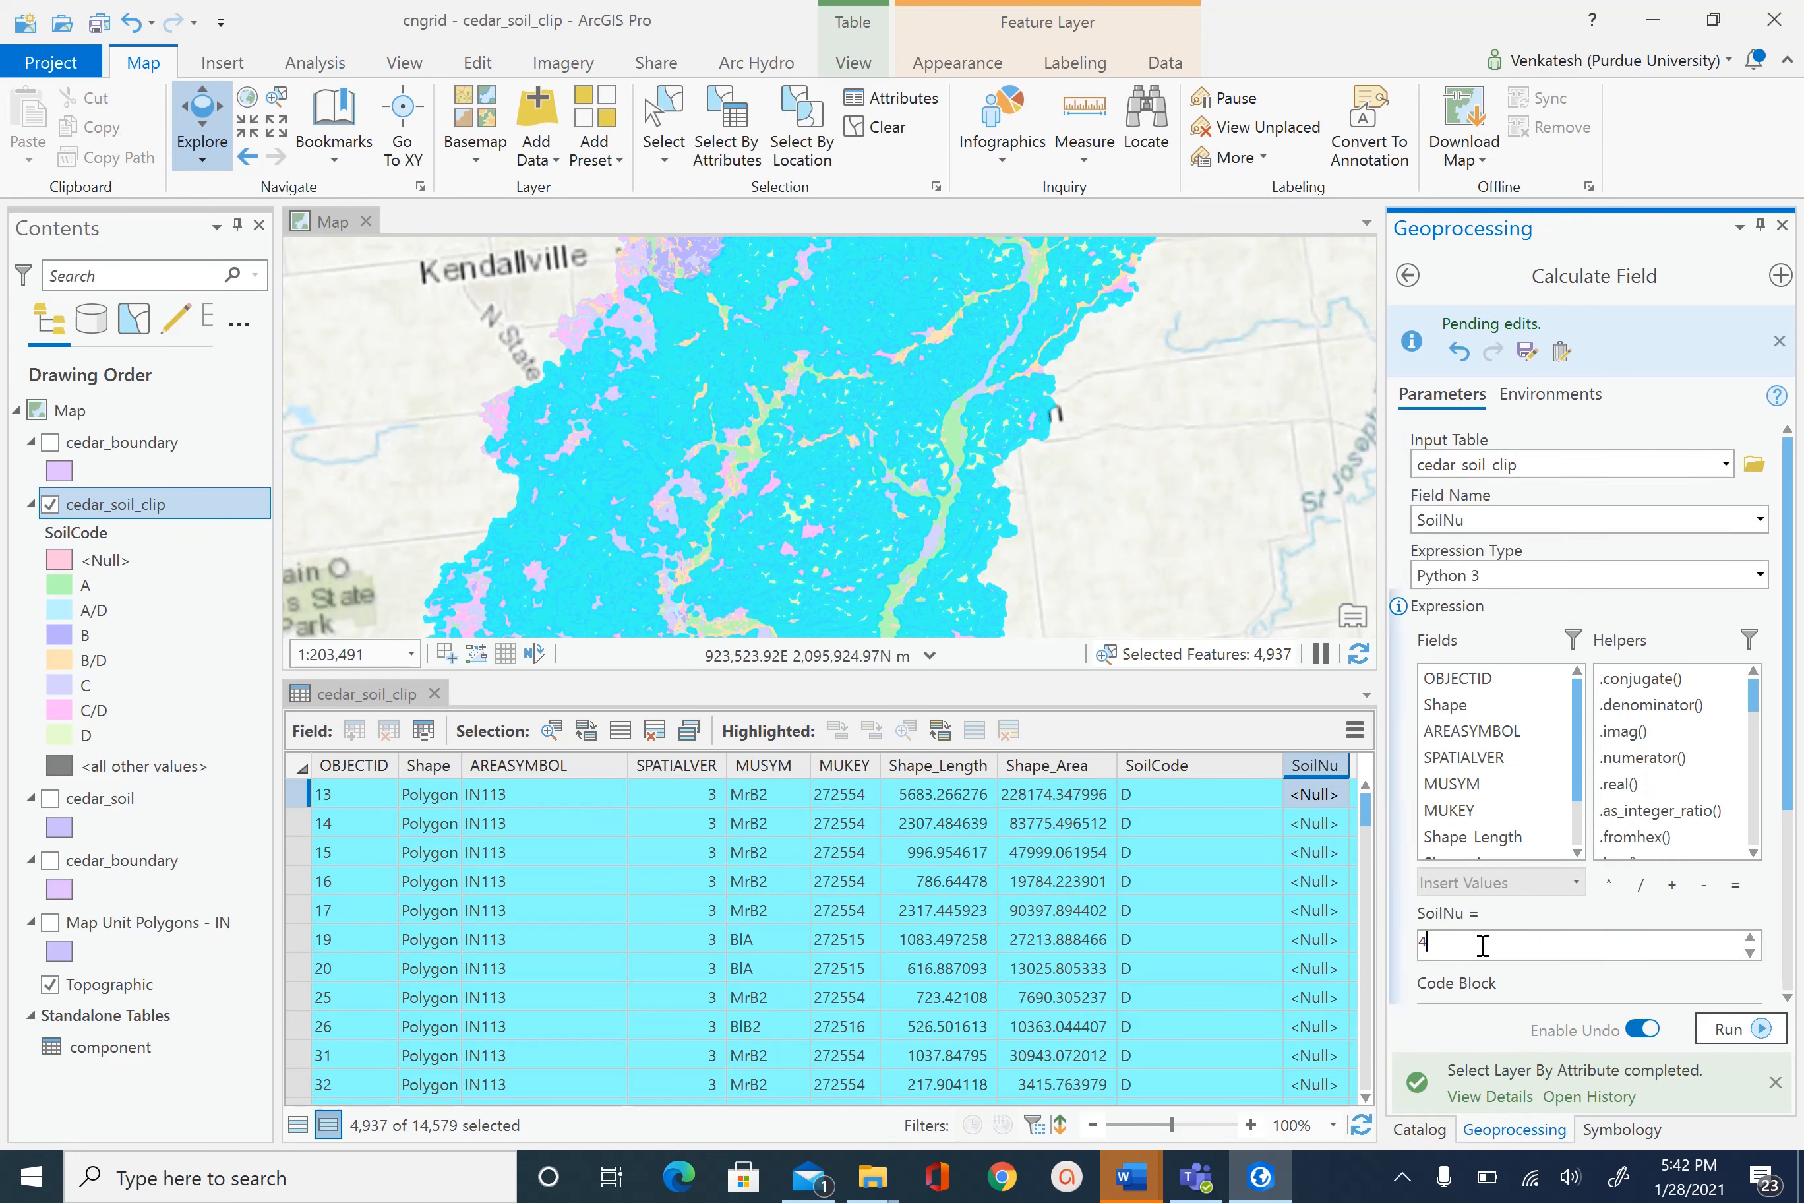
{"action": "left_click", "coordinate": [1721, 1032]}
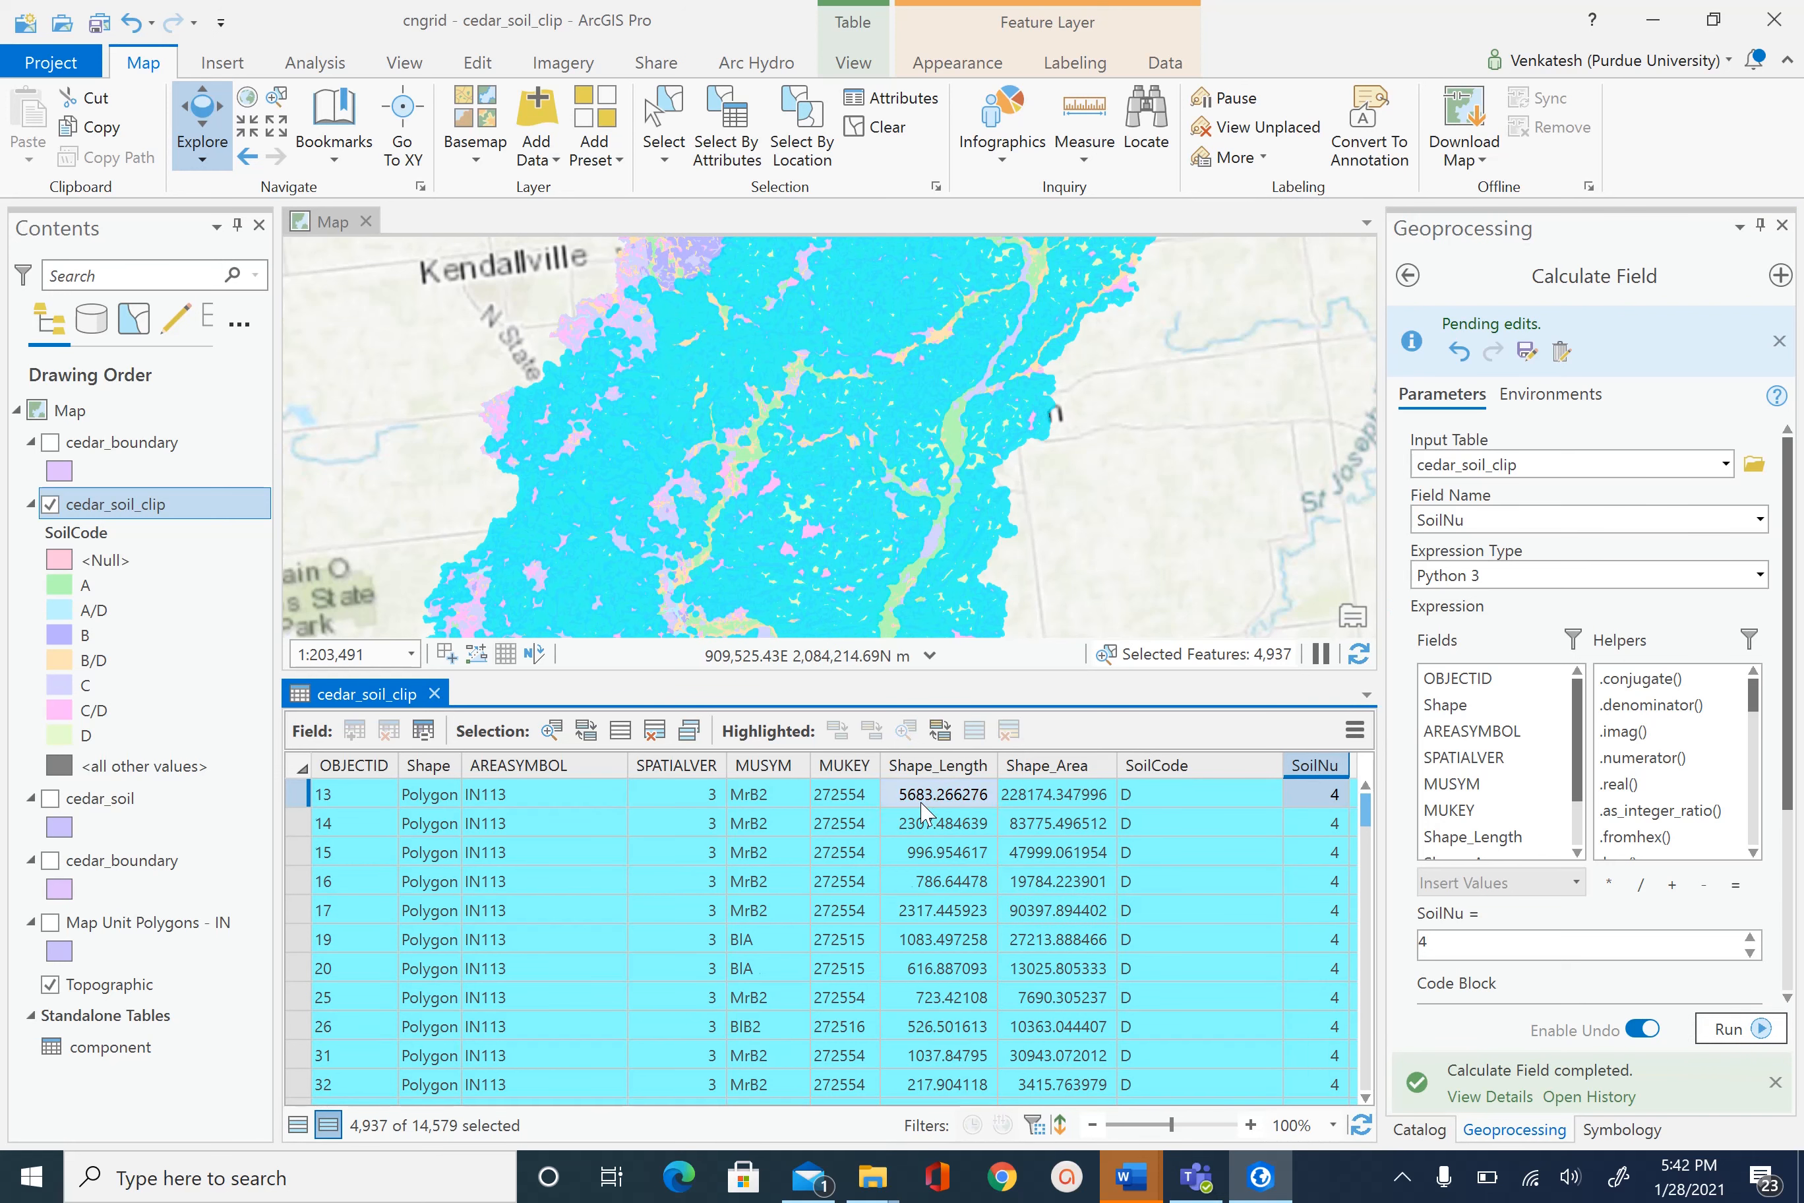
- Switch the attribute table back to showing all records and browse the rows
{"action": "scroll", "coordinate": [924, 811], "scroll_direction": "down", "scroll_amount": 5}
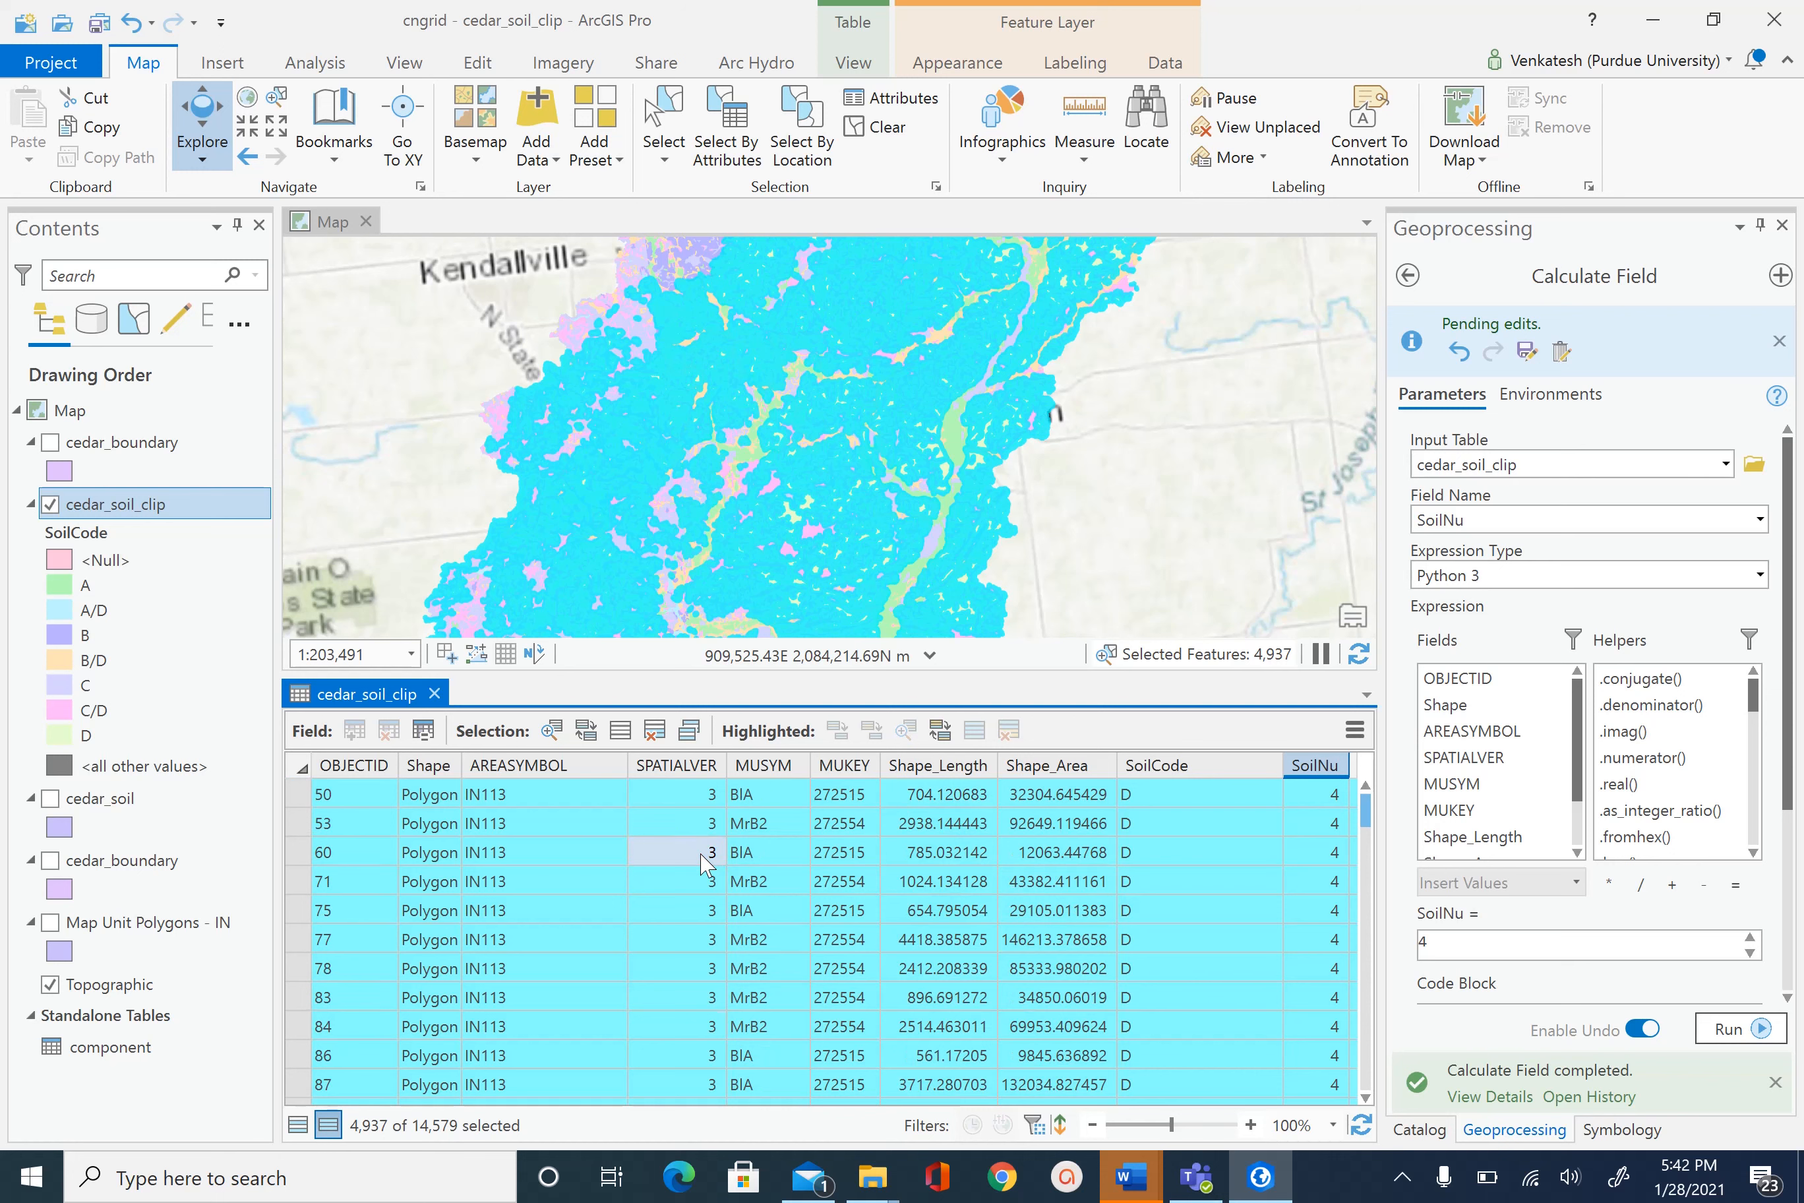
{"action": "scroll", "coordinate": [706, 862], "scroll_direction": "up", "scroll_amount": 3}
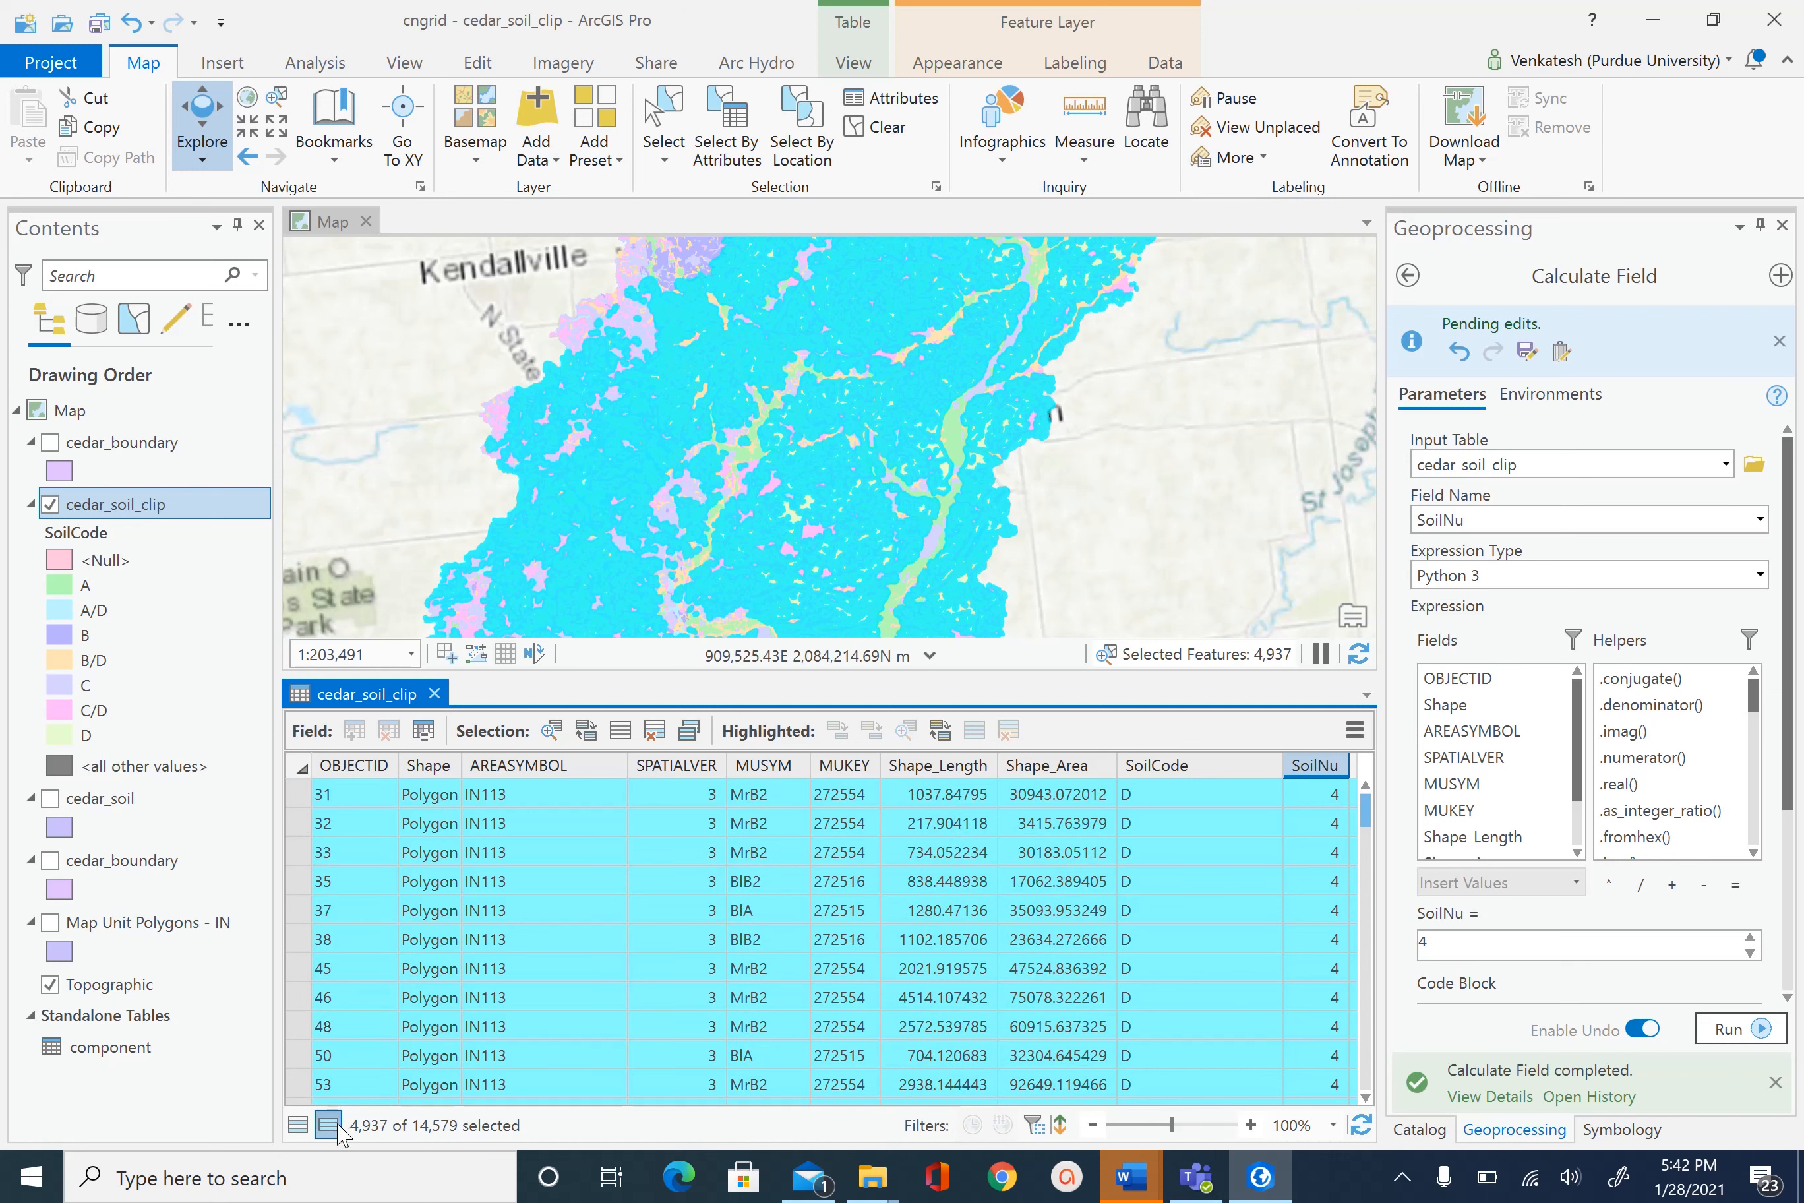
{"action": "left_click", "coordinate": [299, 1124]}
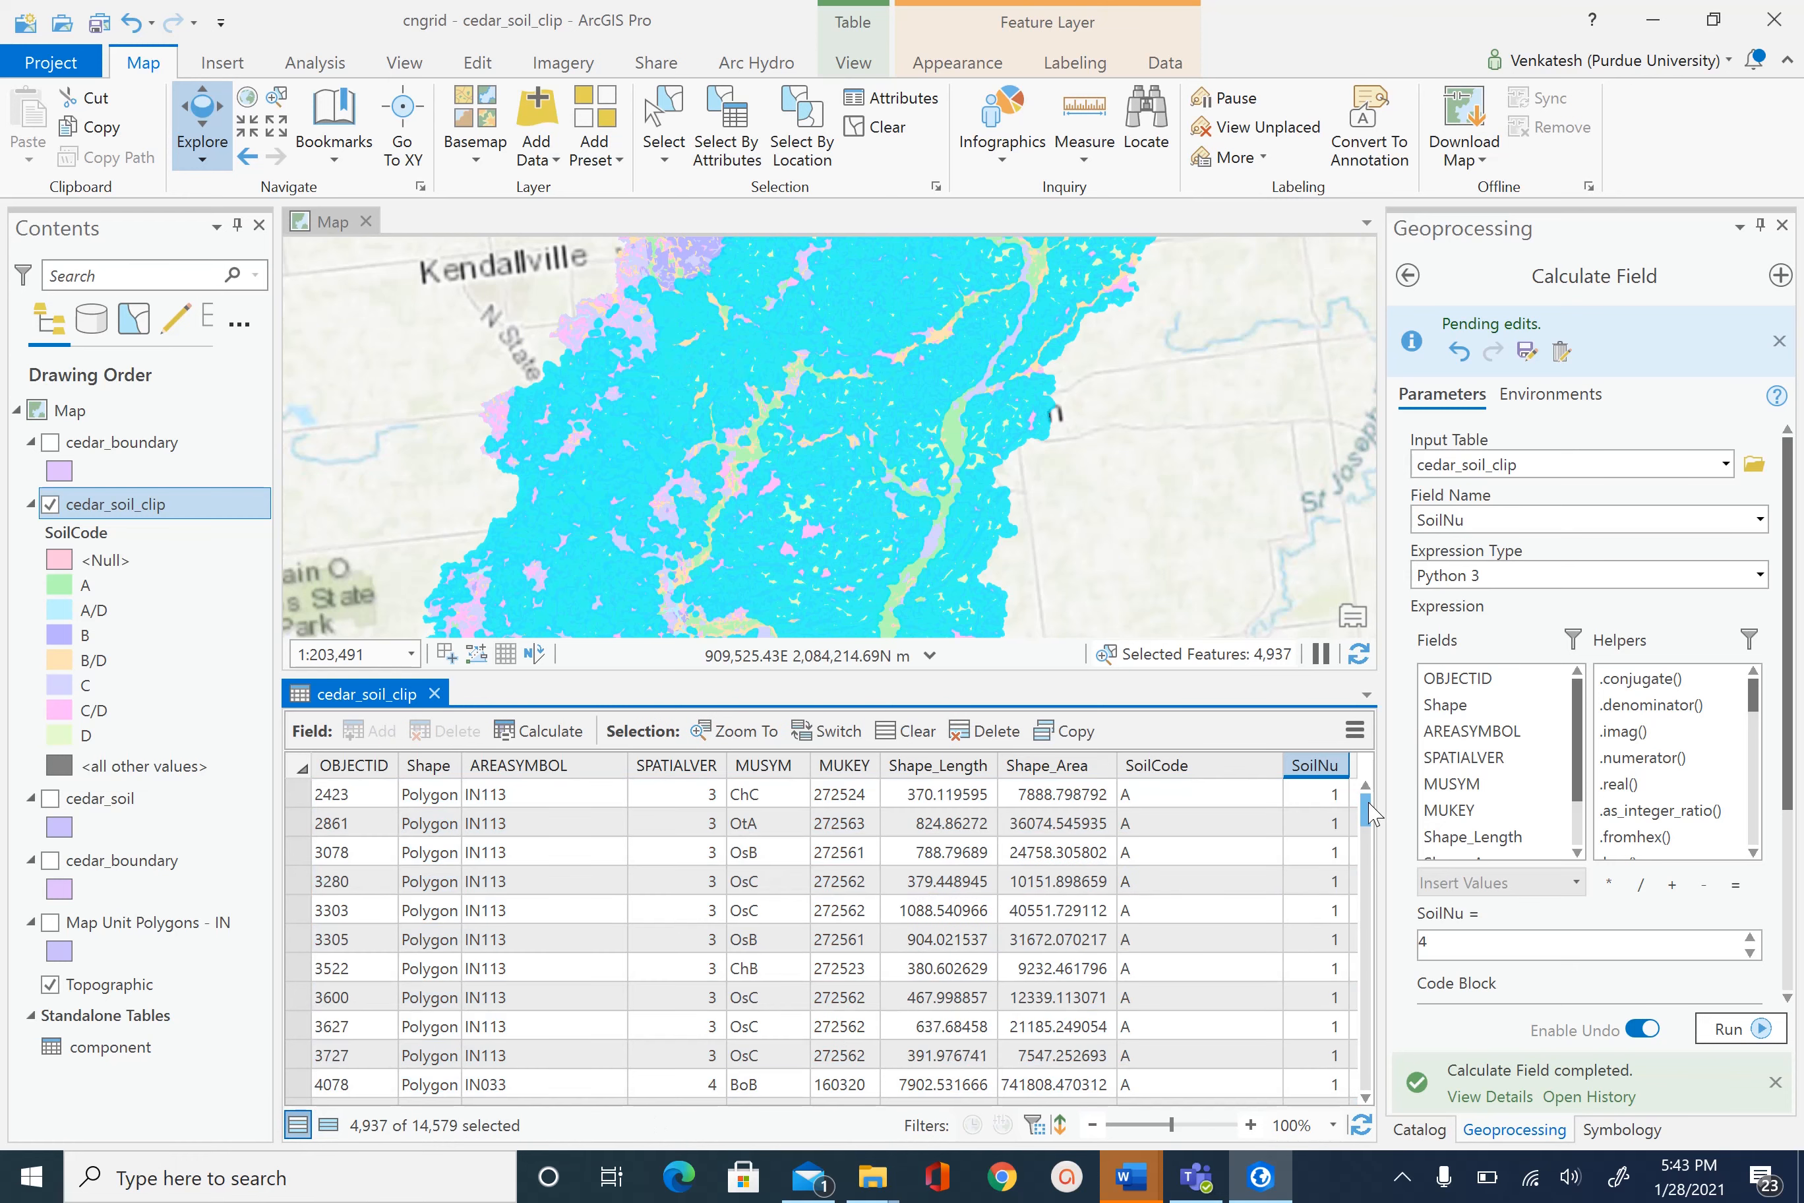
{"action": "mouse_move", "coordinate": [1371, 815]}
{"action": "left_mouse_down"}
{"action": "mouse_move", "coordinate": [1369, 1013]}
{"action": "mouse_move", "coordinate": [1366, 807]}
{"action": "left_mouse_up"}
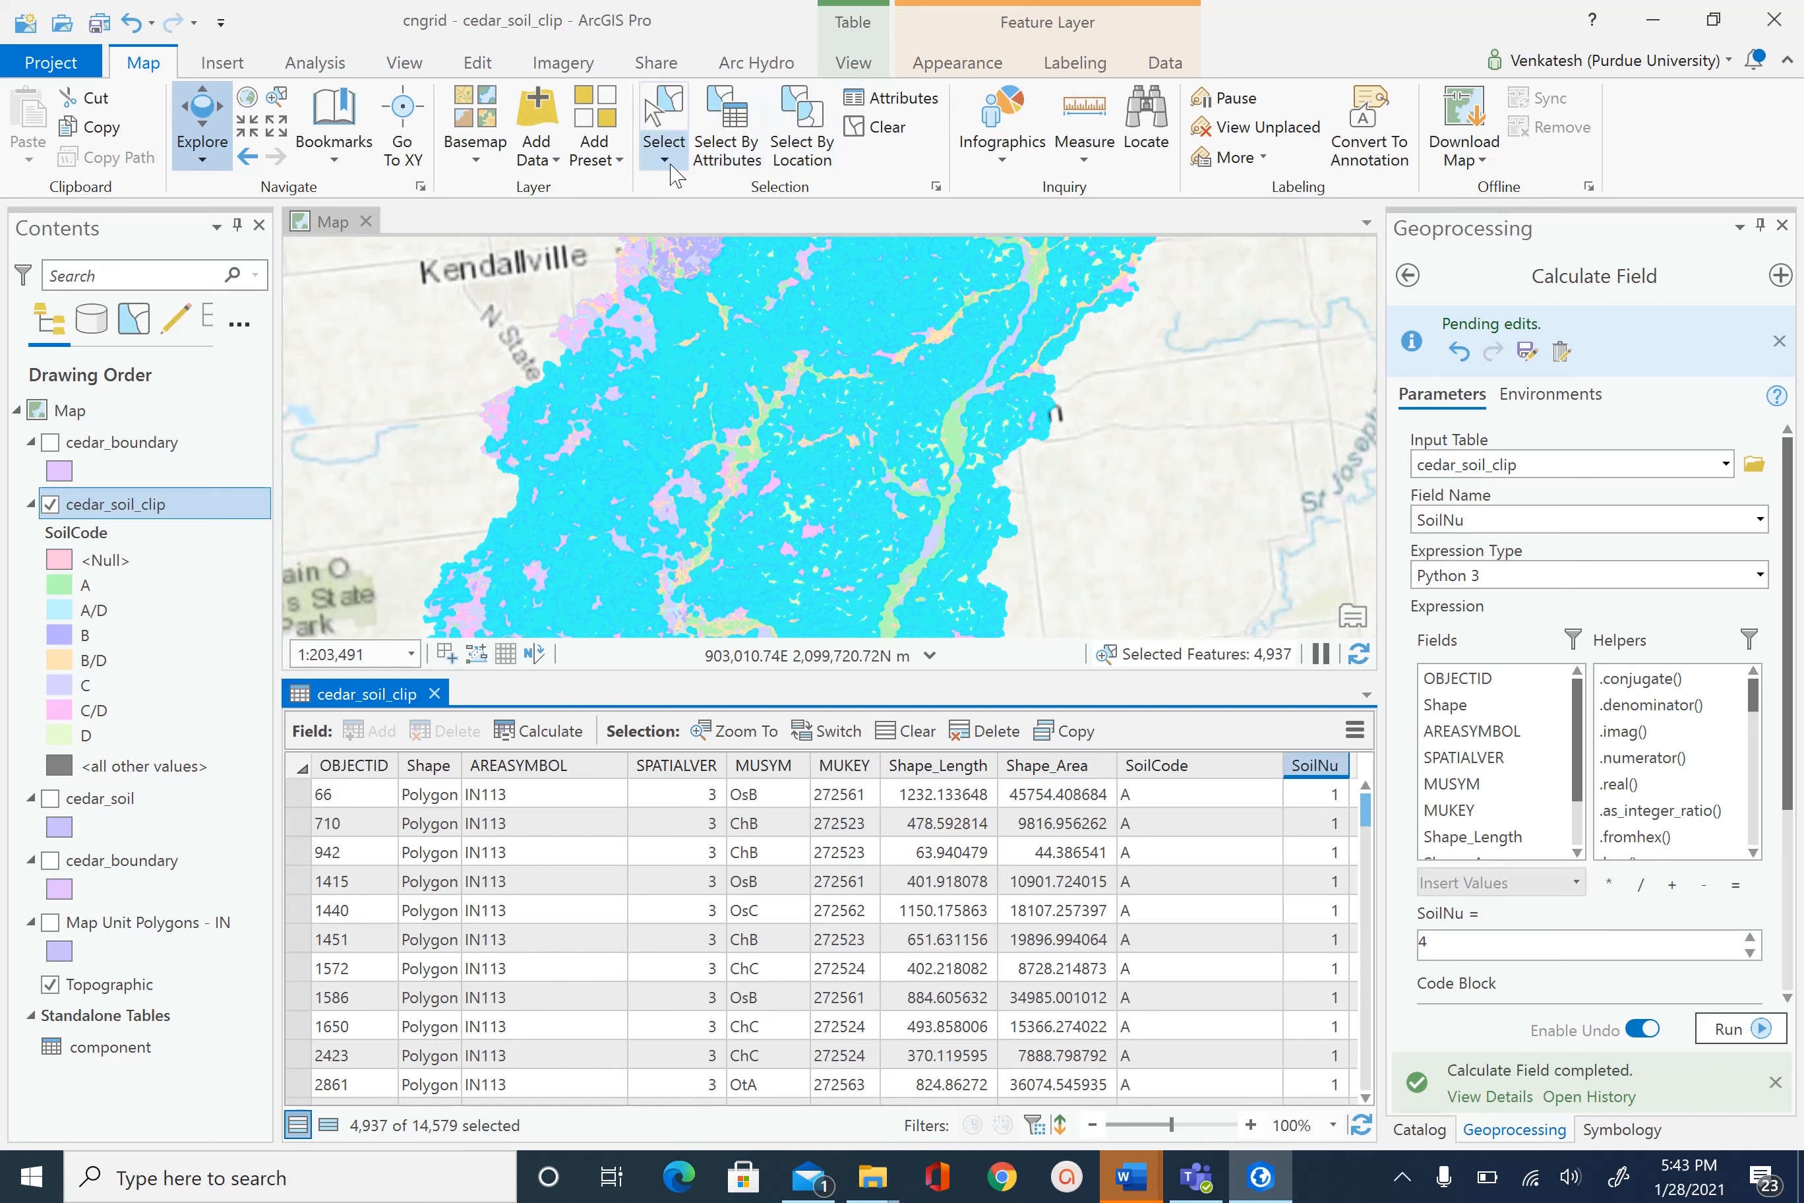
- Clear the D selection and sort the table ascending by SoilNu, browsing the value-1 rows
{"action": "left_click", "coordinate": [876, 127]}
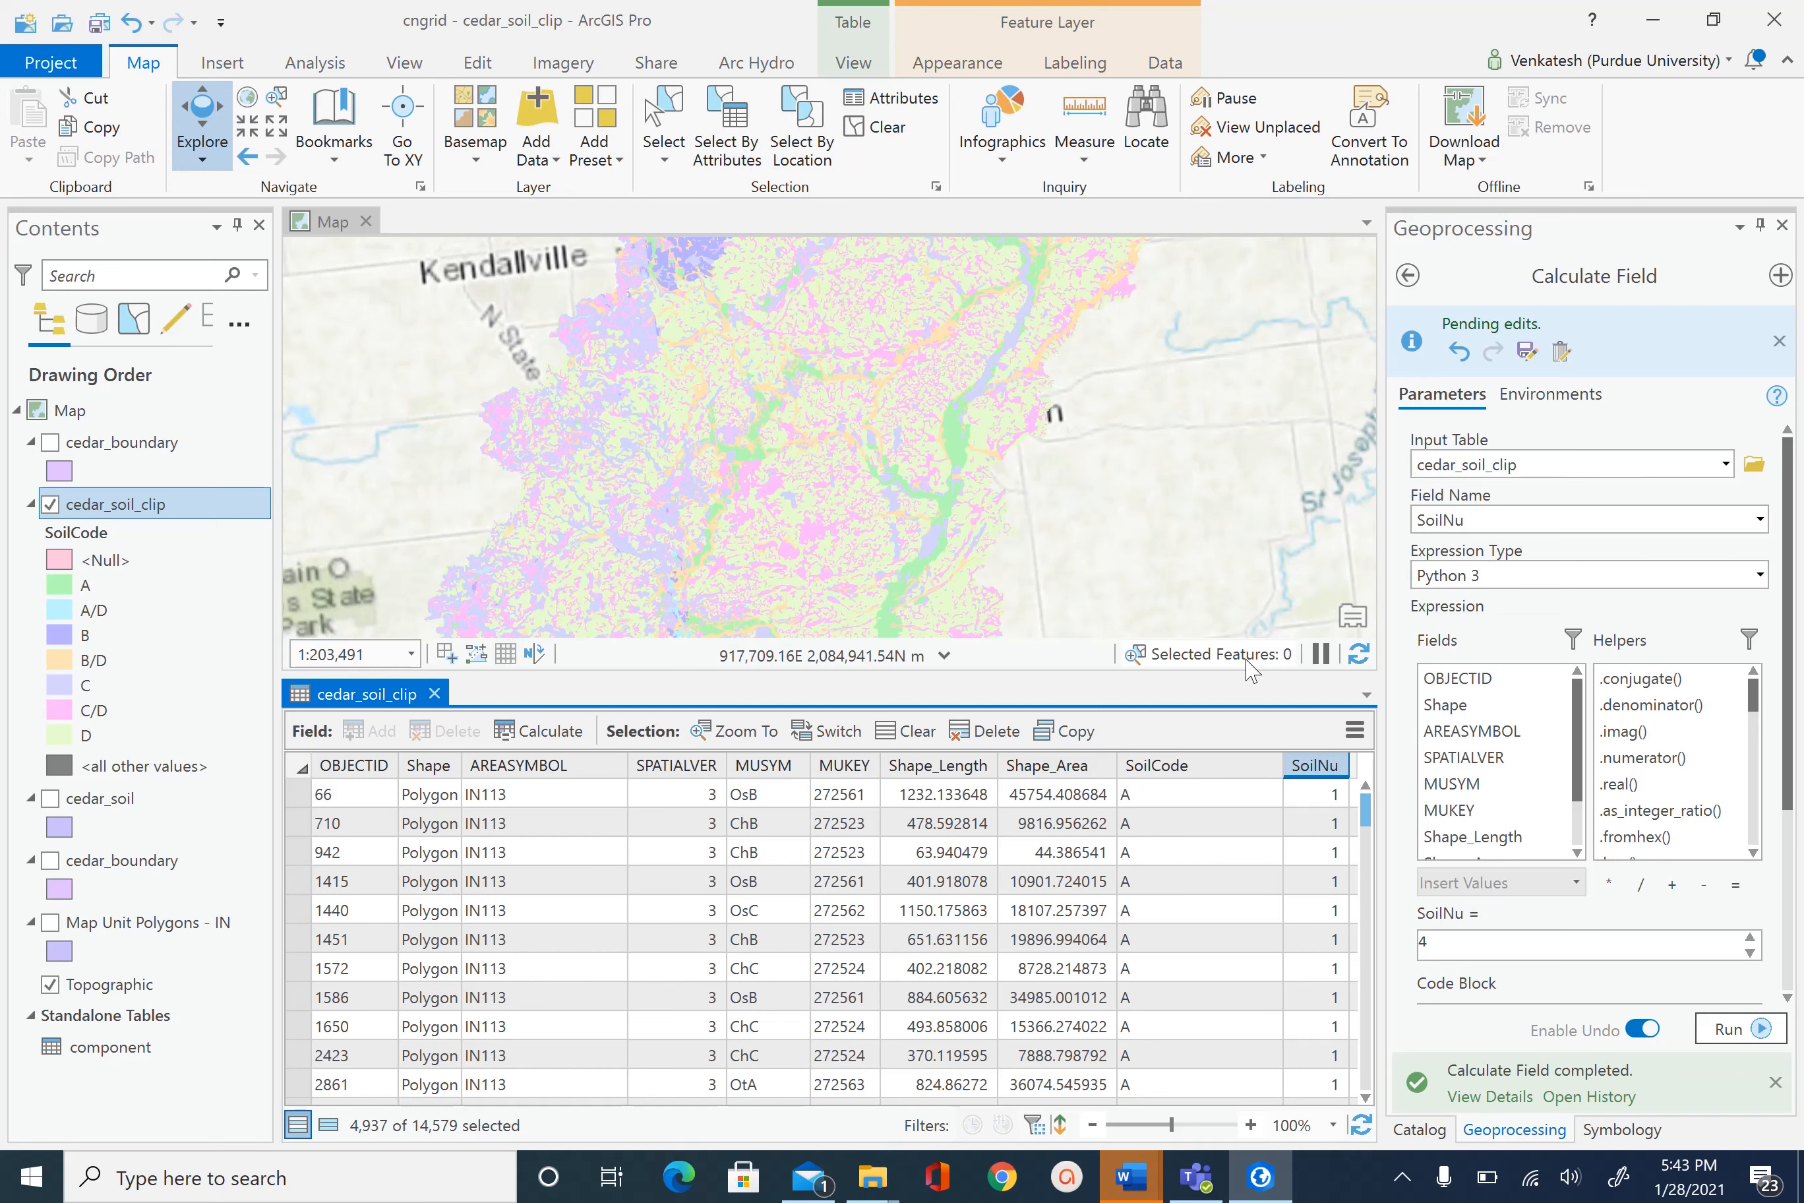
{"action": "right_click", "coordinate": [1304, 768]}
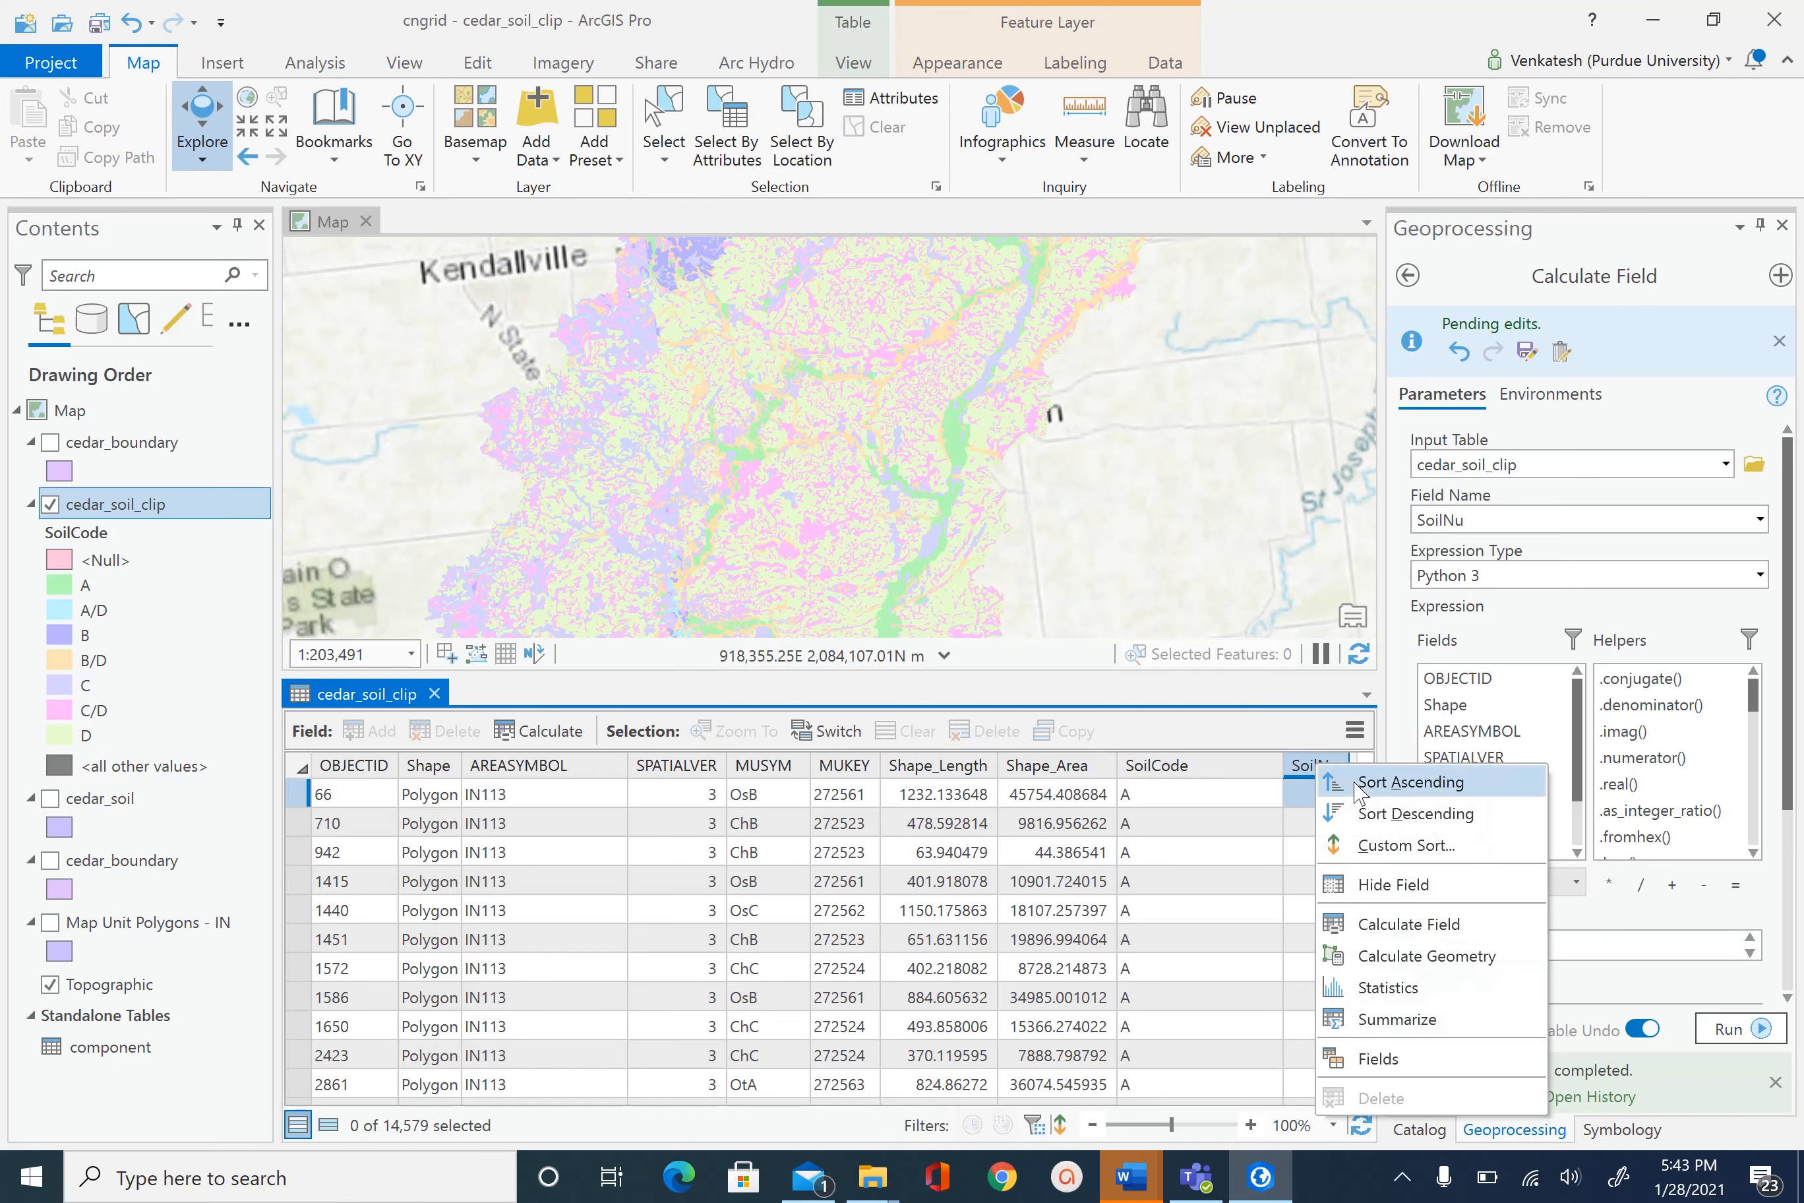
{"action": "left_click", "coordinate": [1444, 783]}
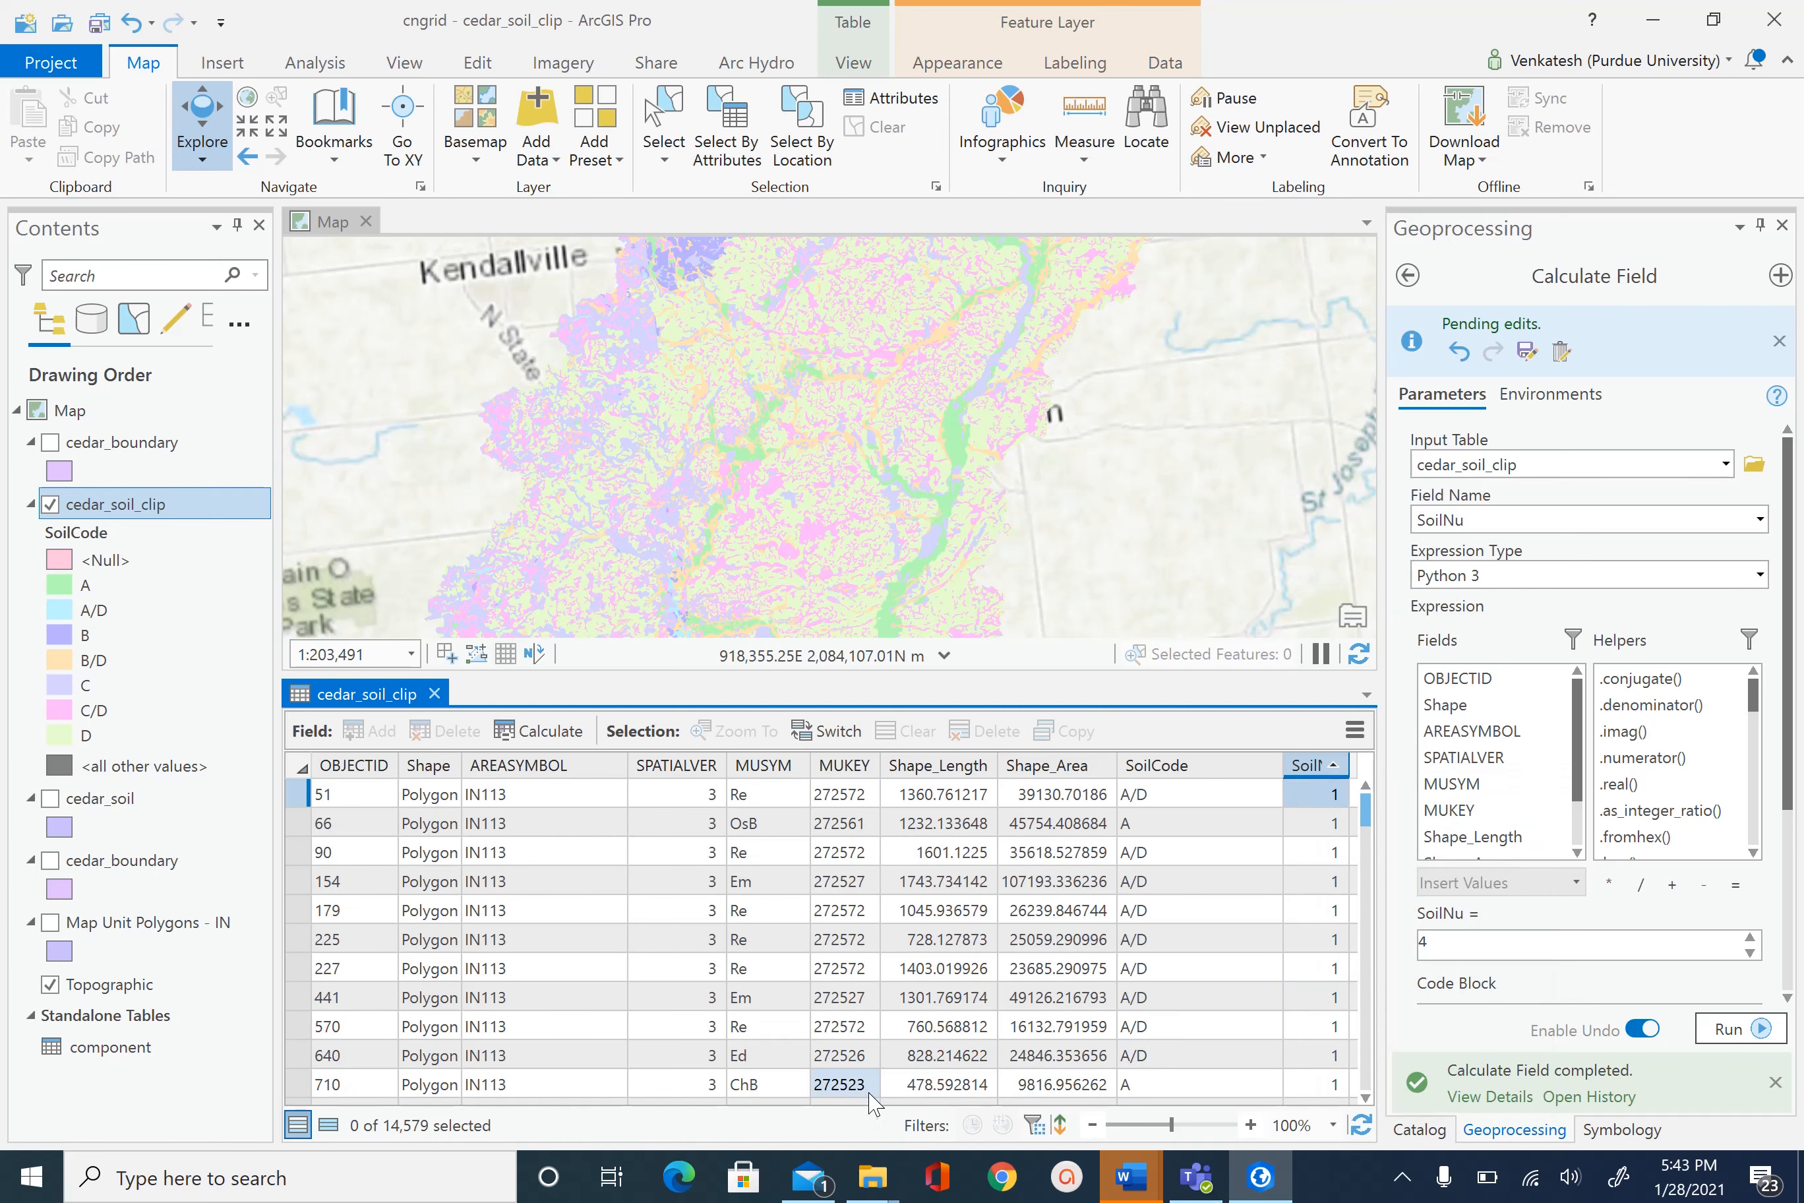
{"action": "scroll", "coordinate": [872, 1102], "scroll_direction": "down", "scroll_amount": 2}
{"action": "left_click", "coordinate": [1056, 1084]}
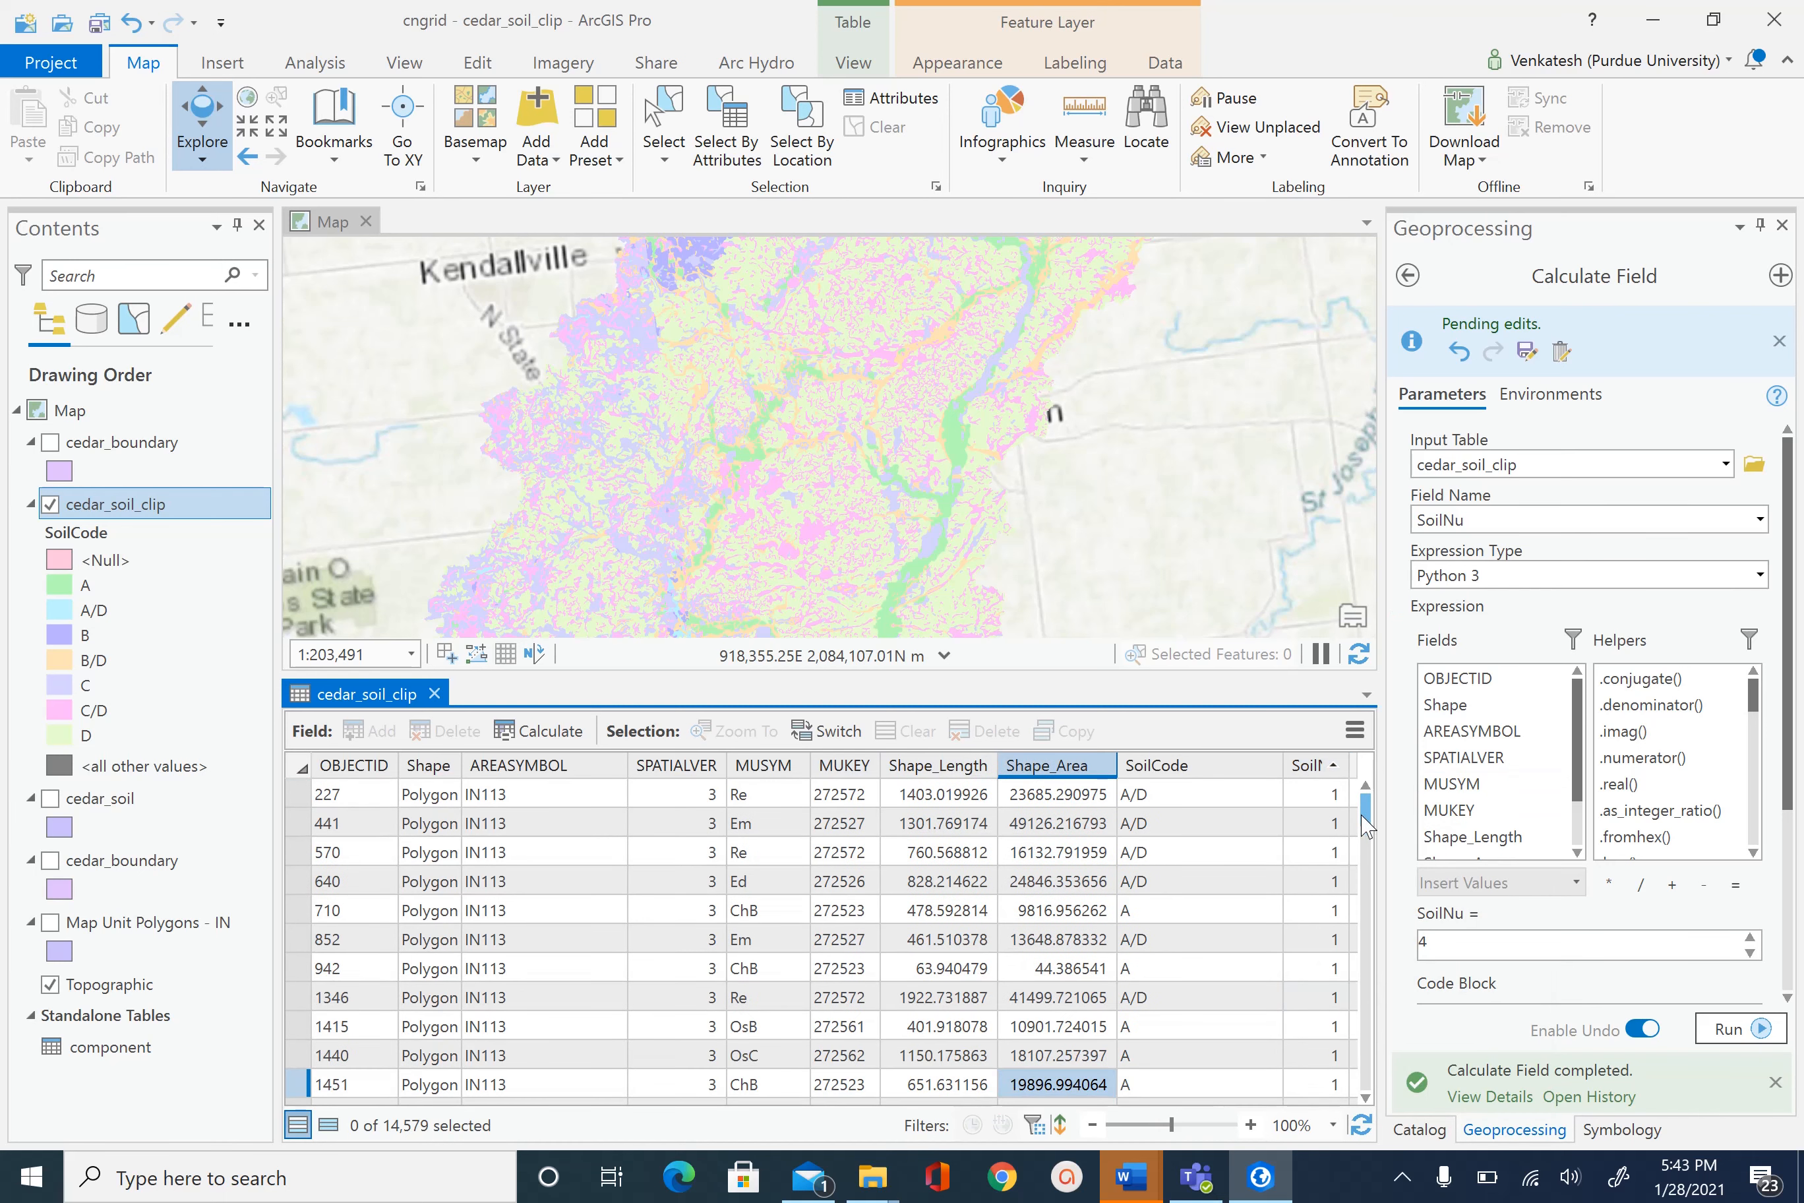
{"action": "mouse_move", "coordinate": [1365, 811]}
{"action": "left_mouse_down"}
{"action": "mouse_move", "coordinate": [1371, 1075]}
{"action": "mouse_move", "coordinate": [1372, 807]}
{"action": "left_mouse_up"}
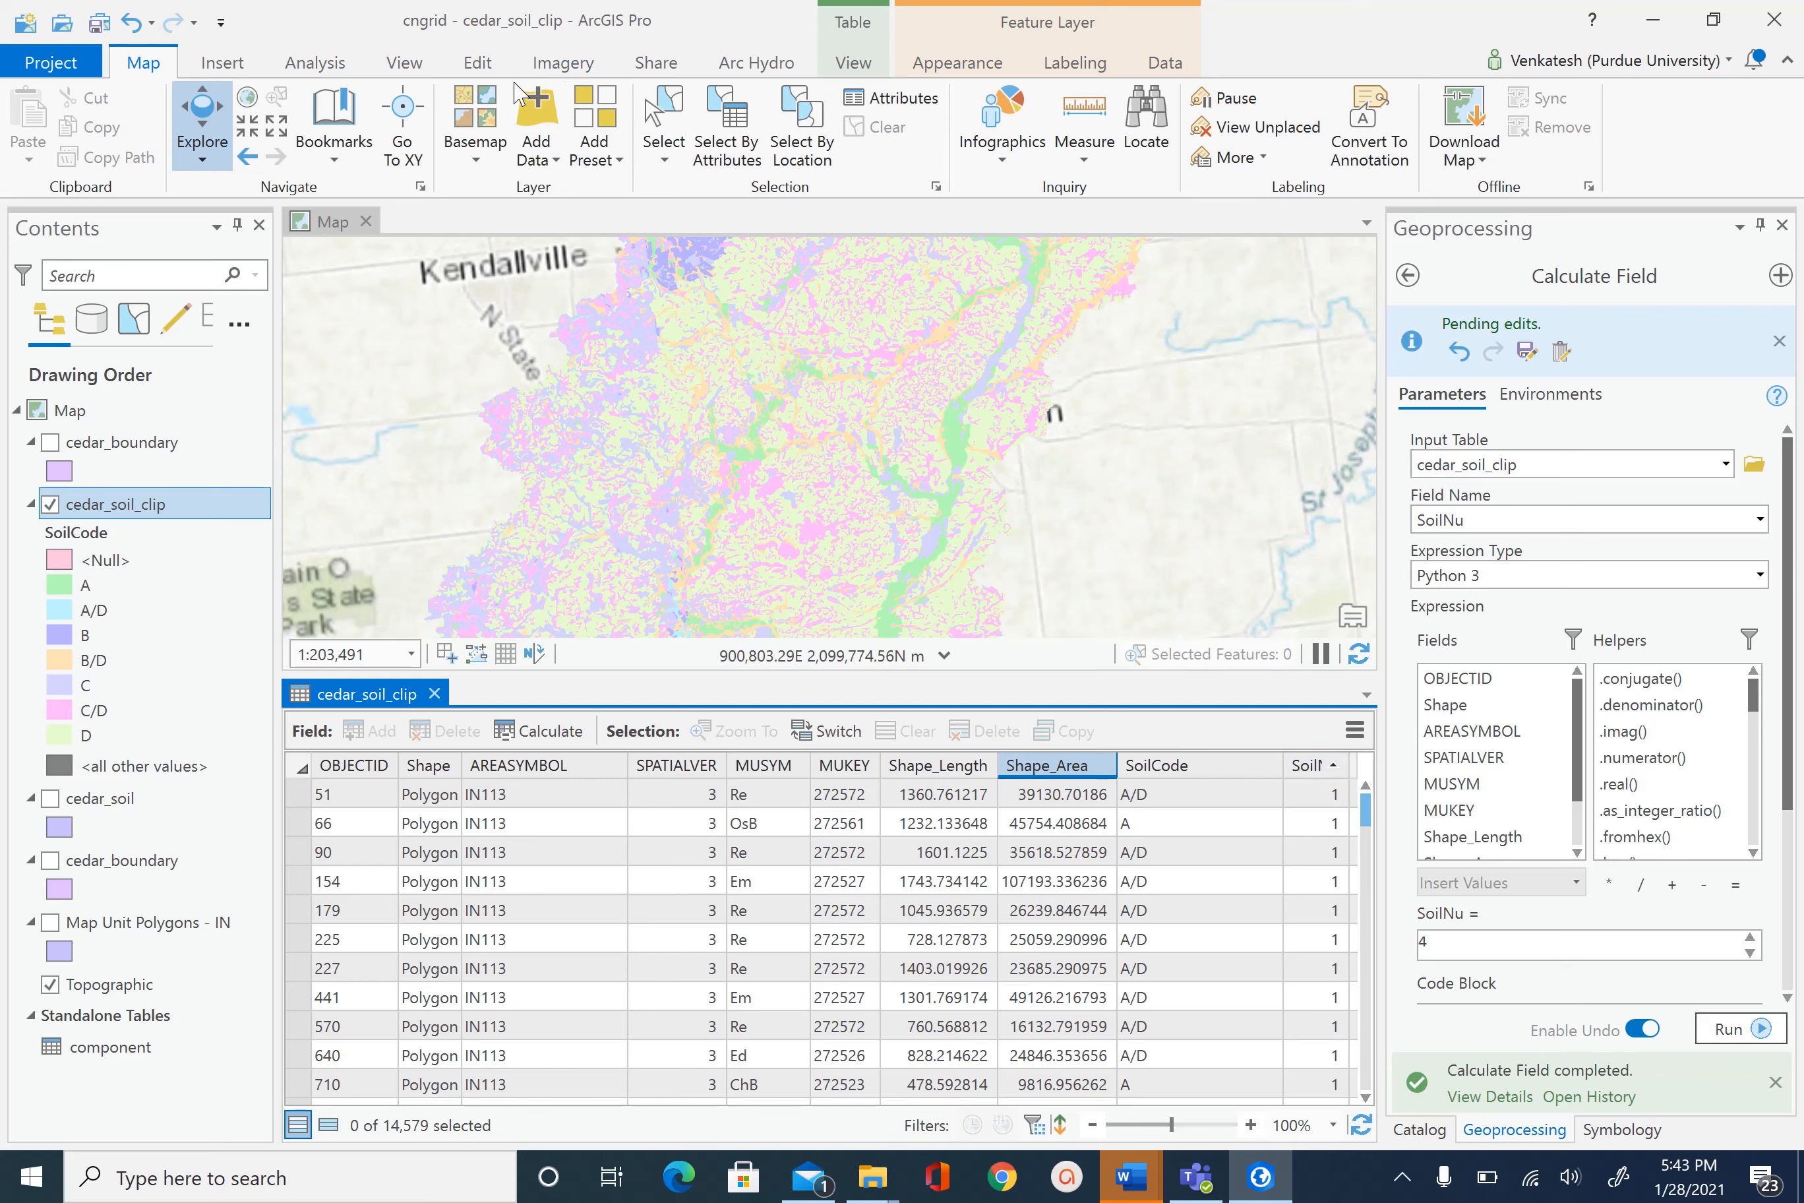
- Save all pending SoilNu attribute edits, confirming the prompt, then save the project
{"action": "left_click", "coordinate": [477, 63]}
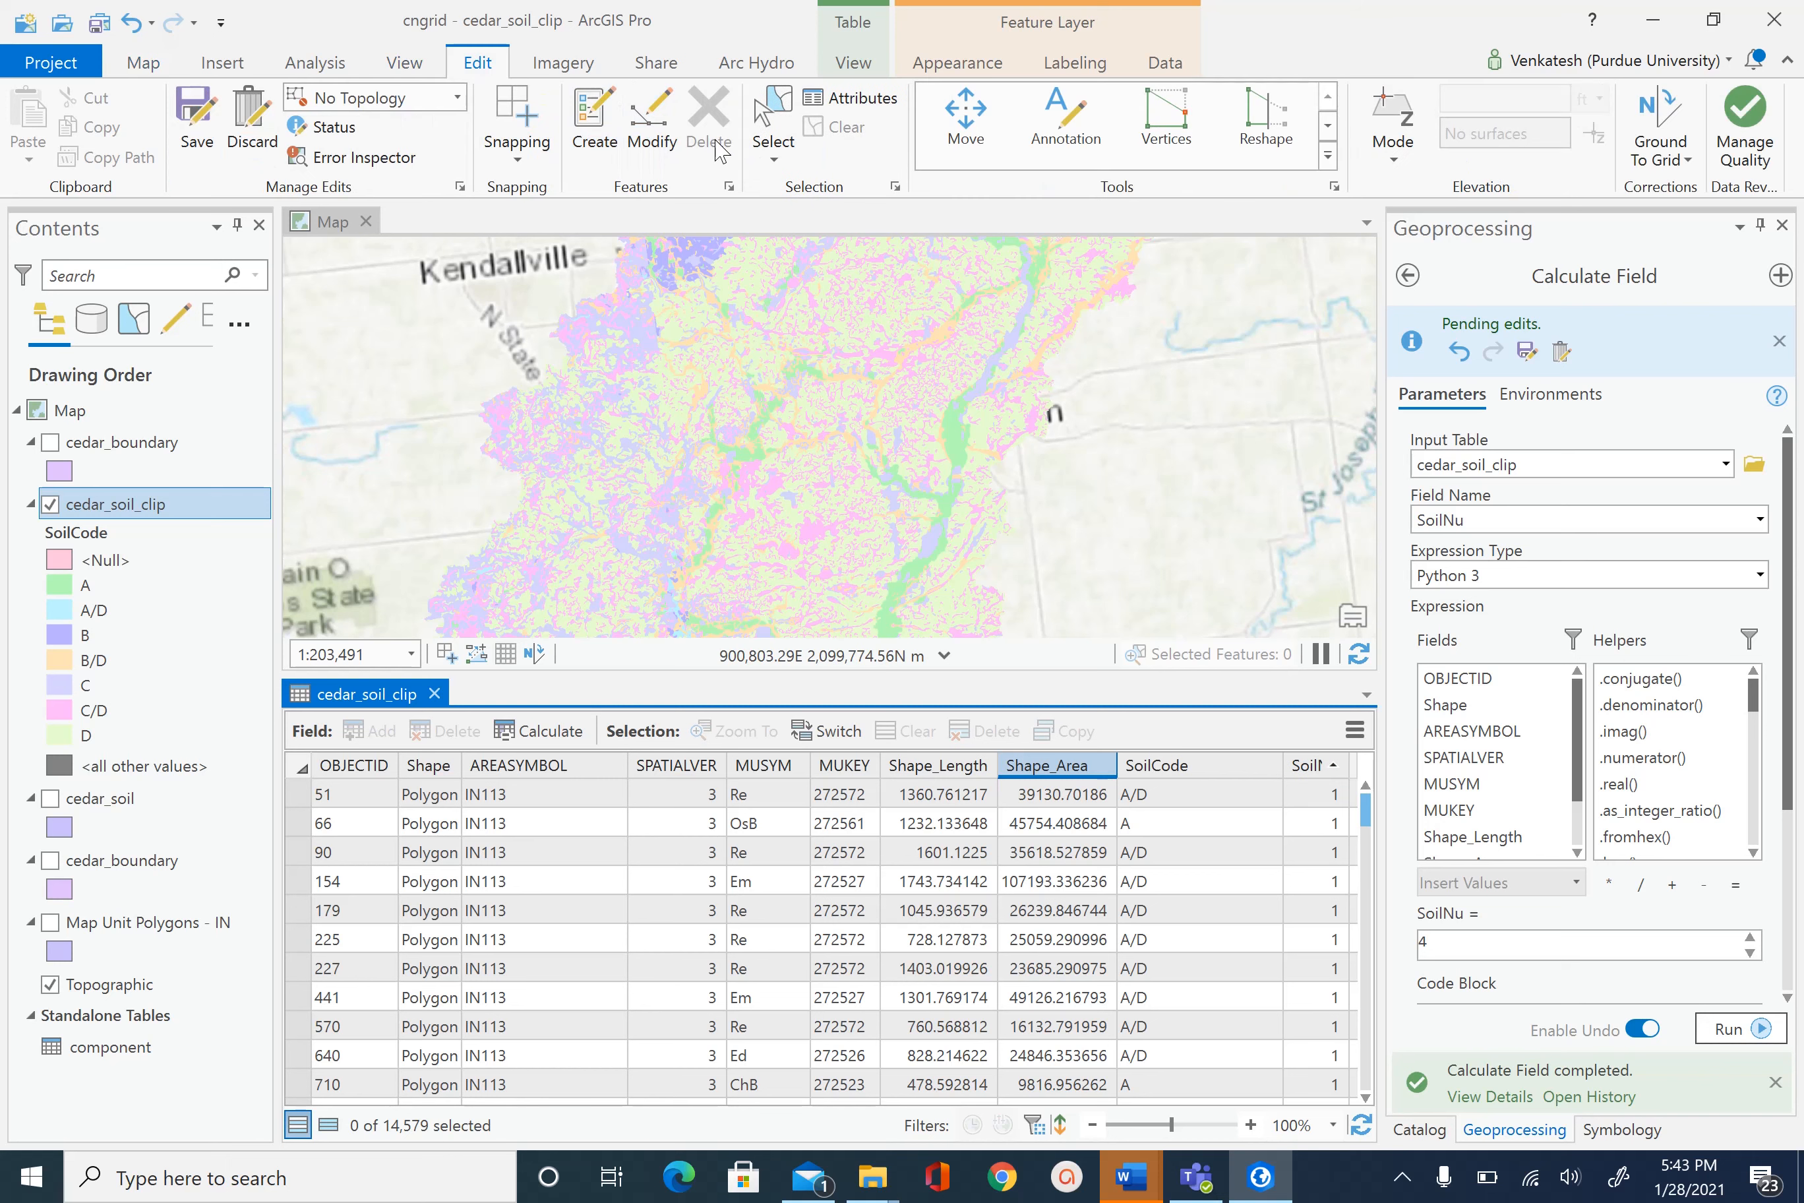
{"action": "left_click", "coordinate": [197, 120]}
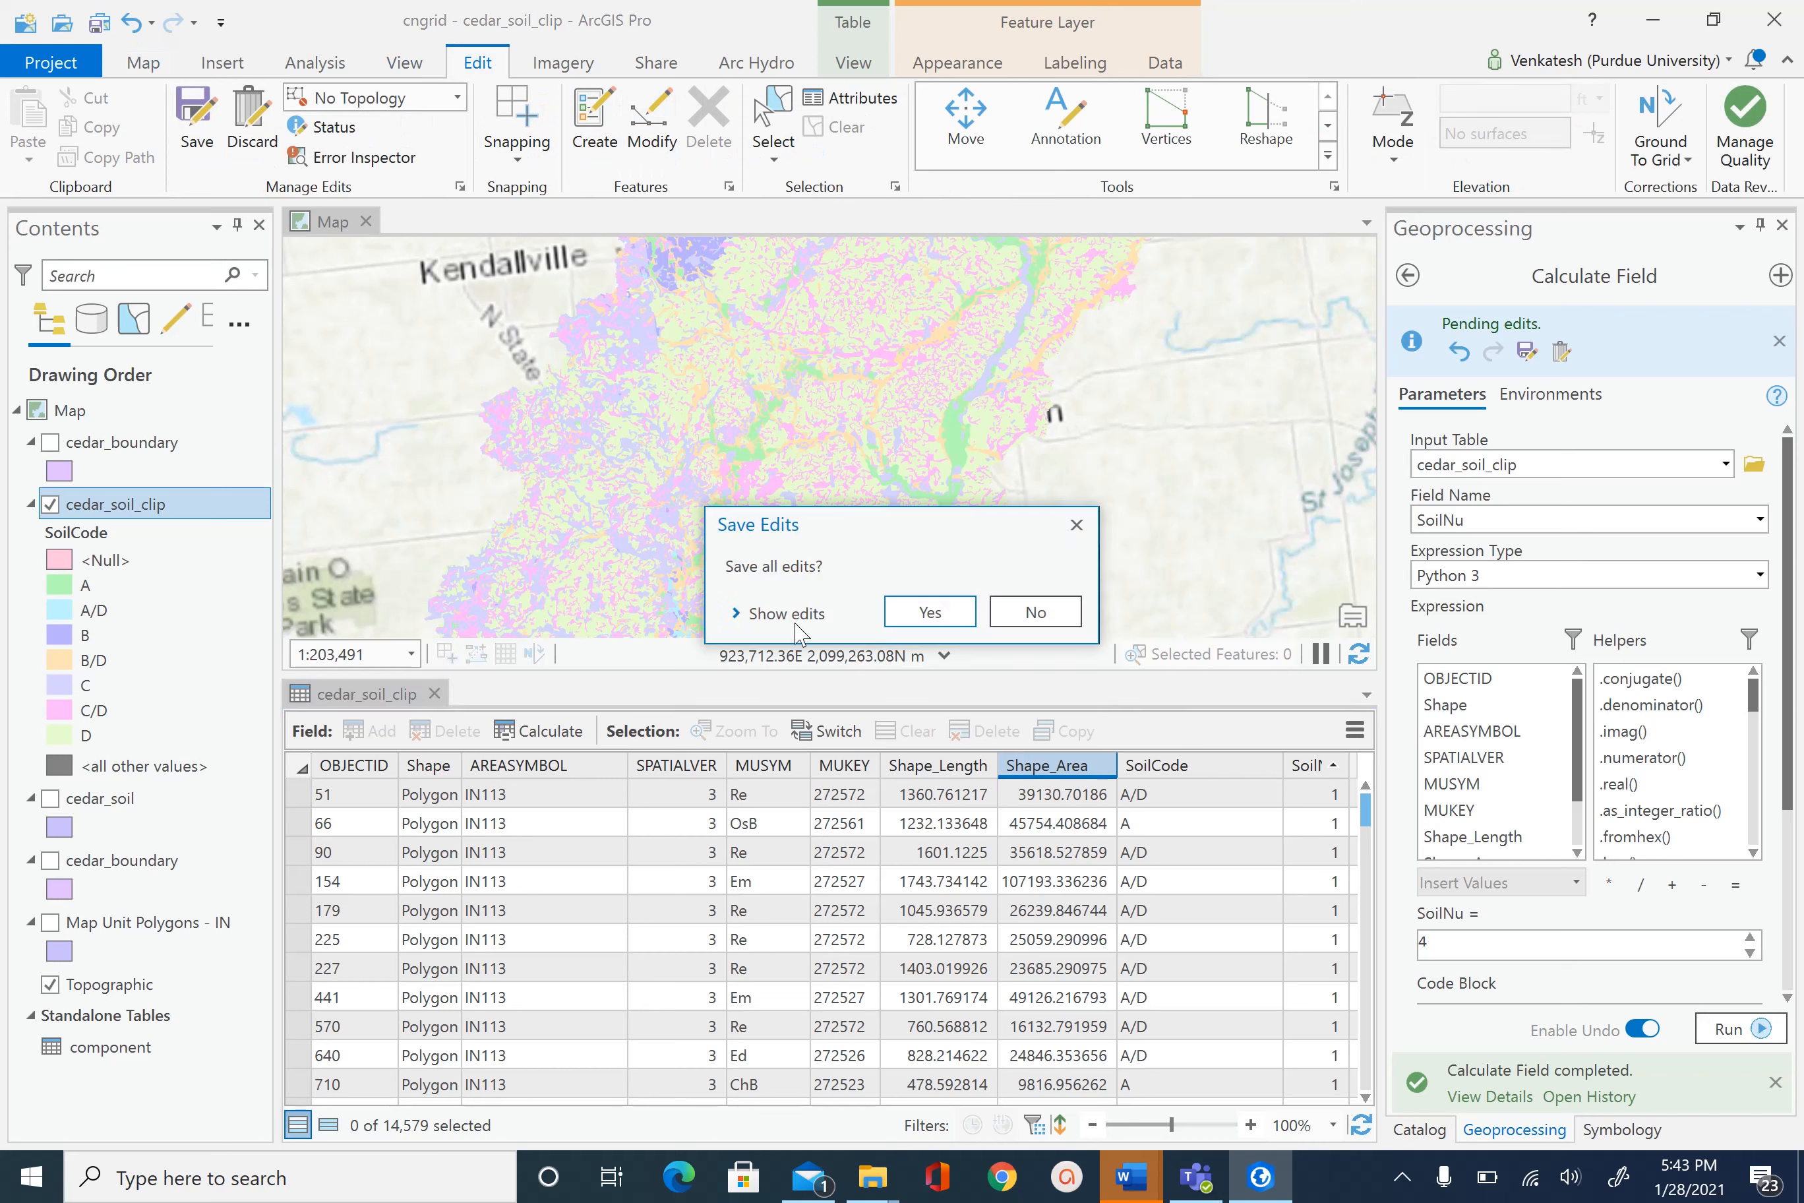
{"action": "left_click", "coordinate": [929, 611]}
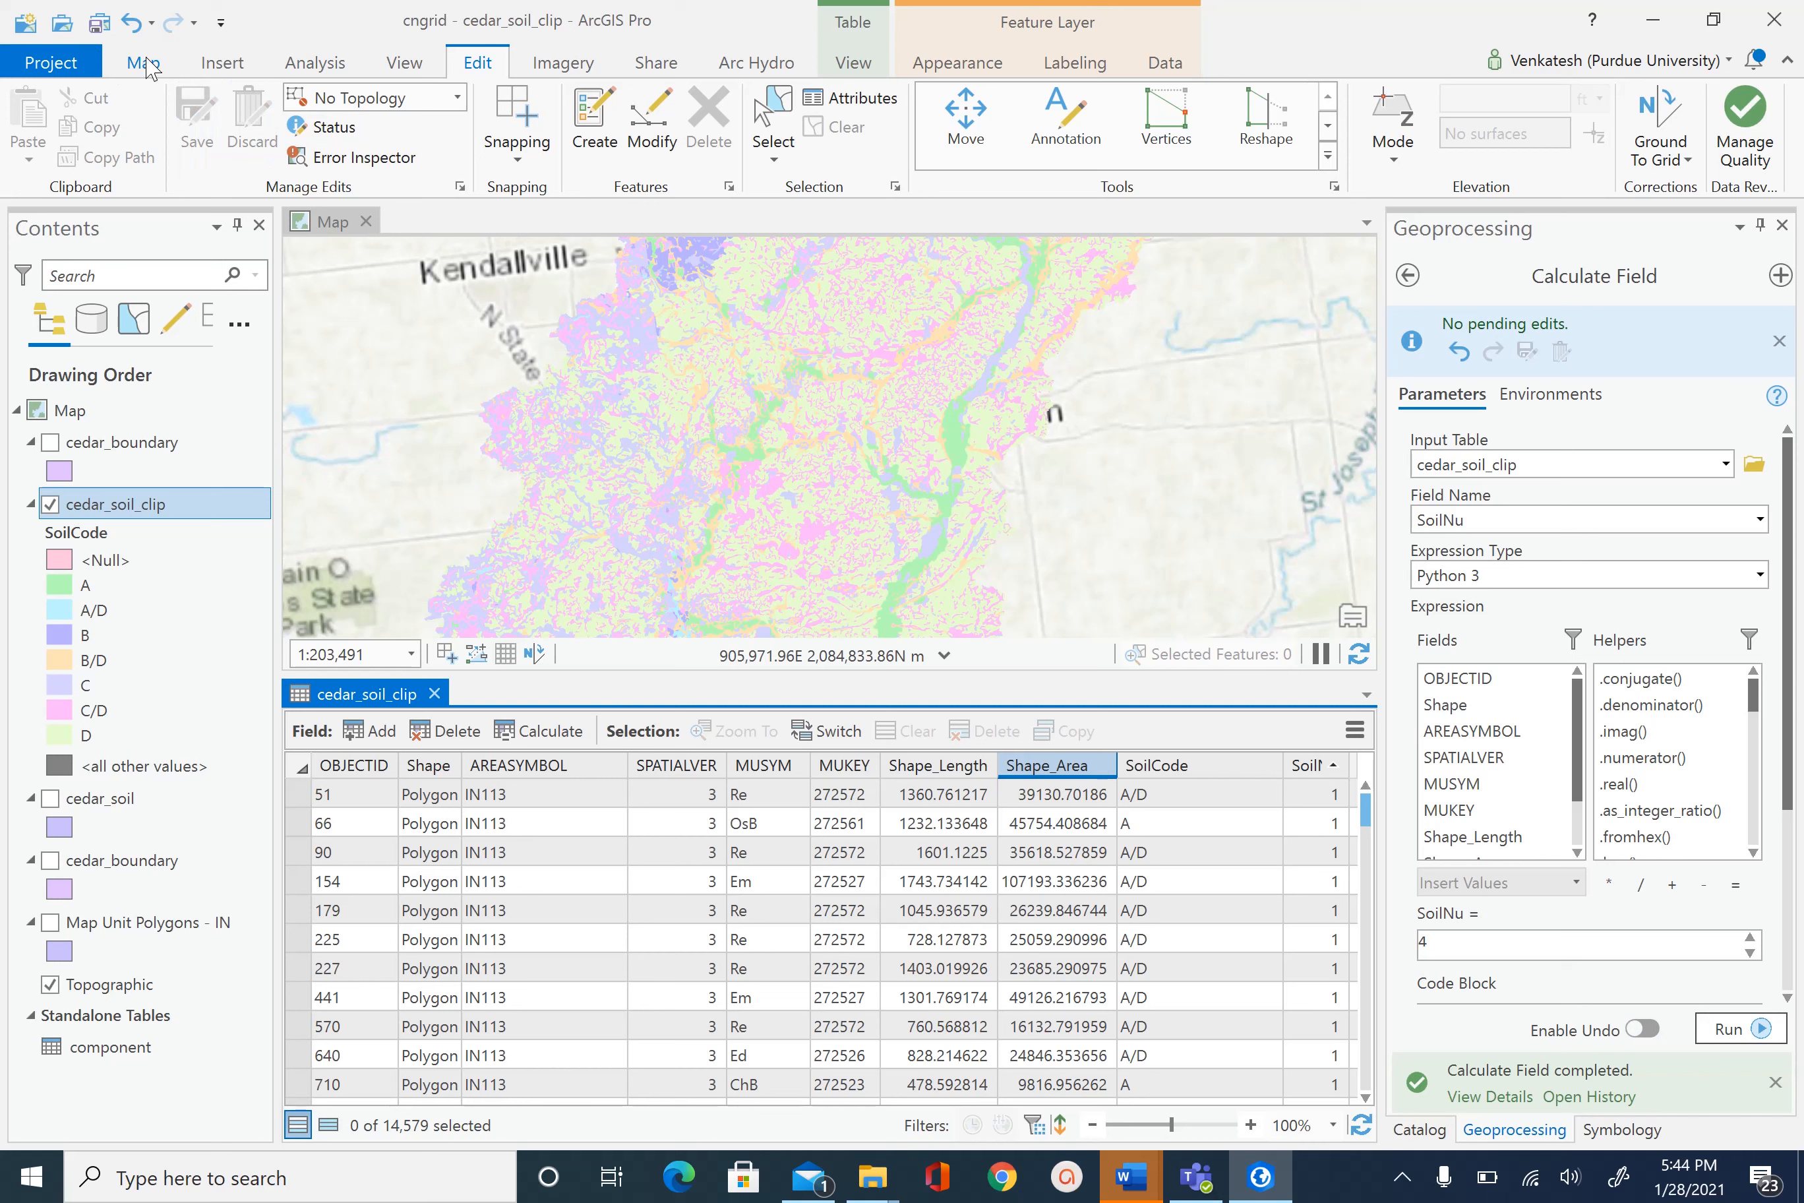
{"action": "left_click", "coordinate": [100, 22]}
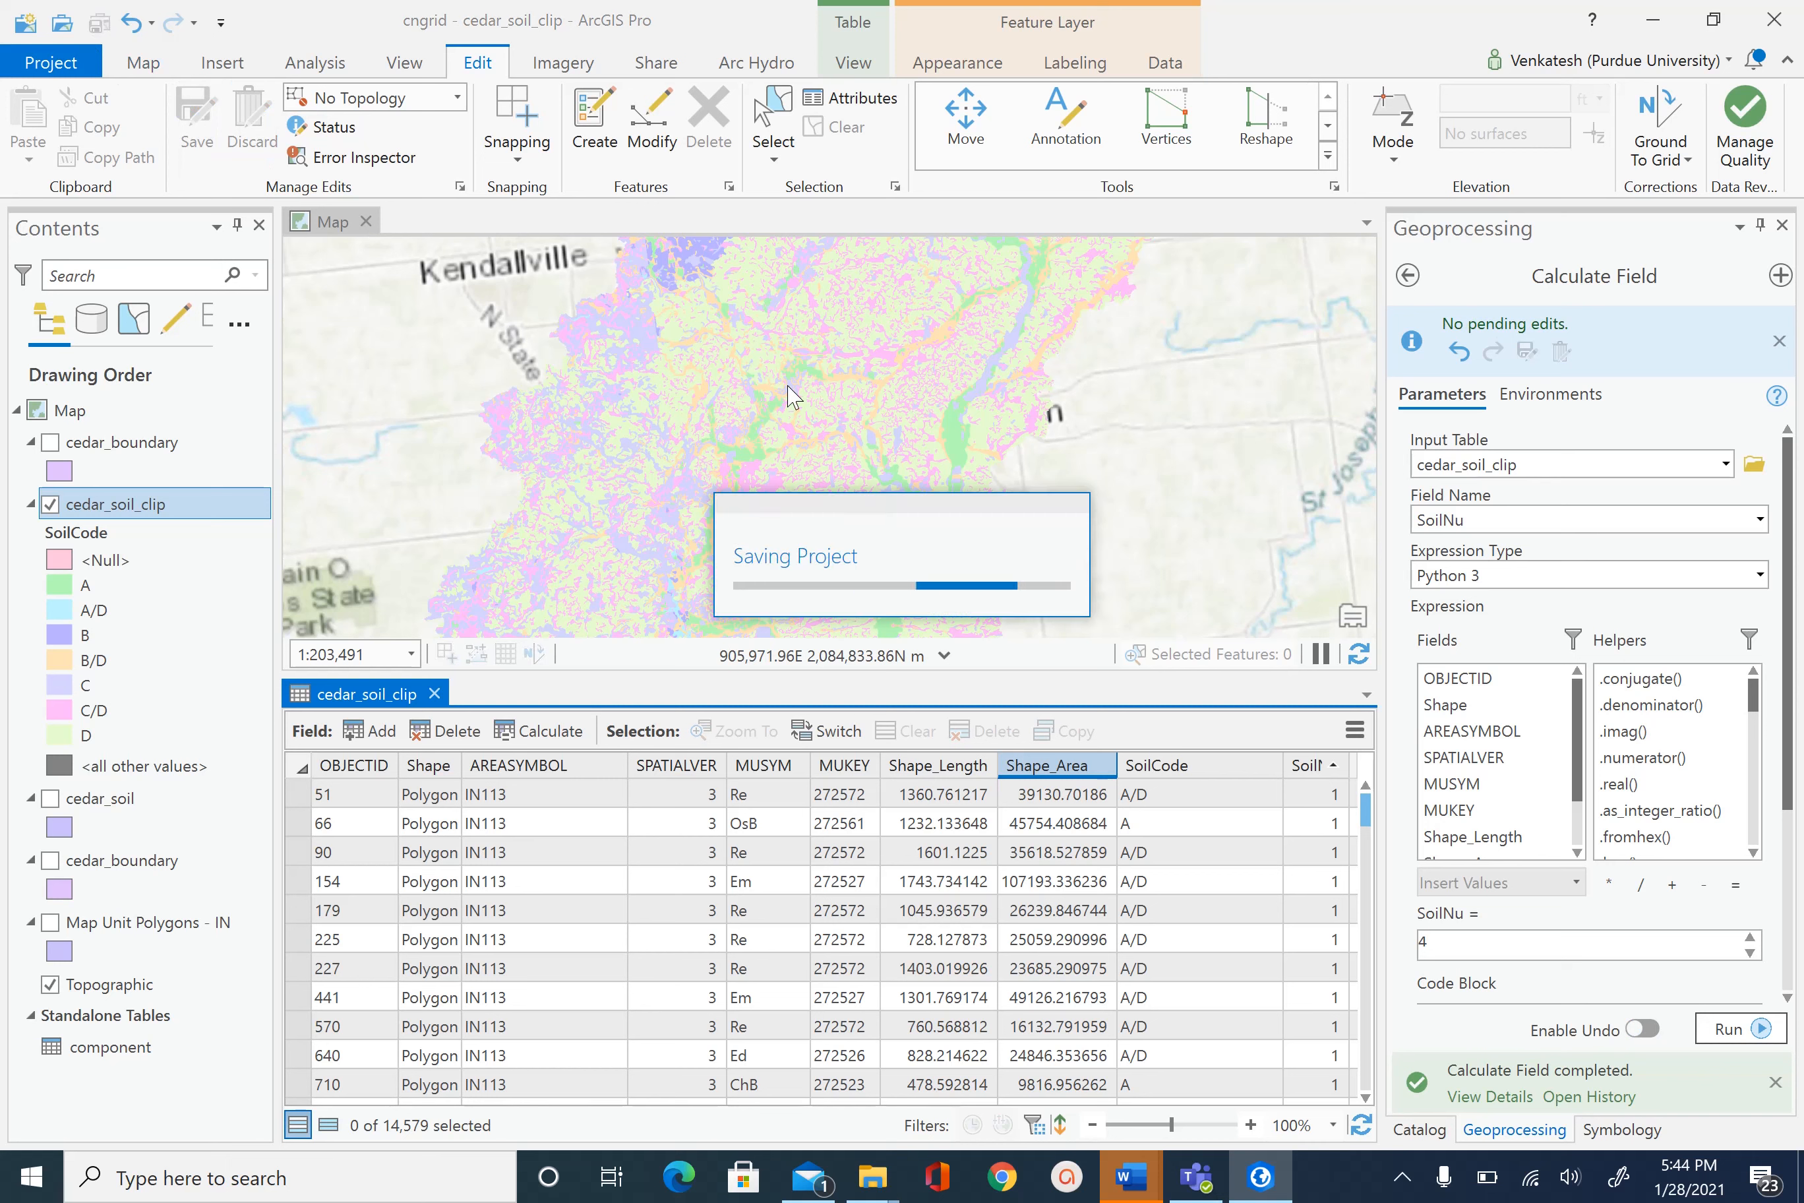